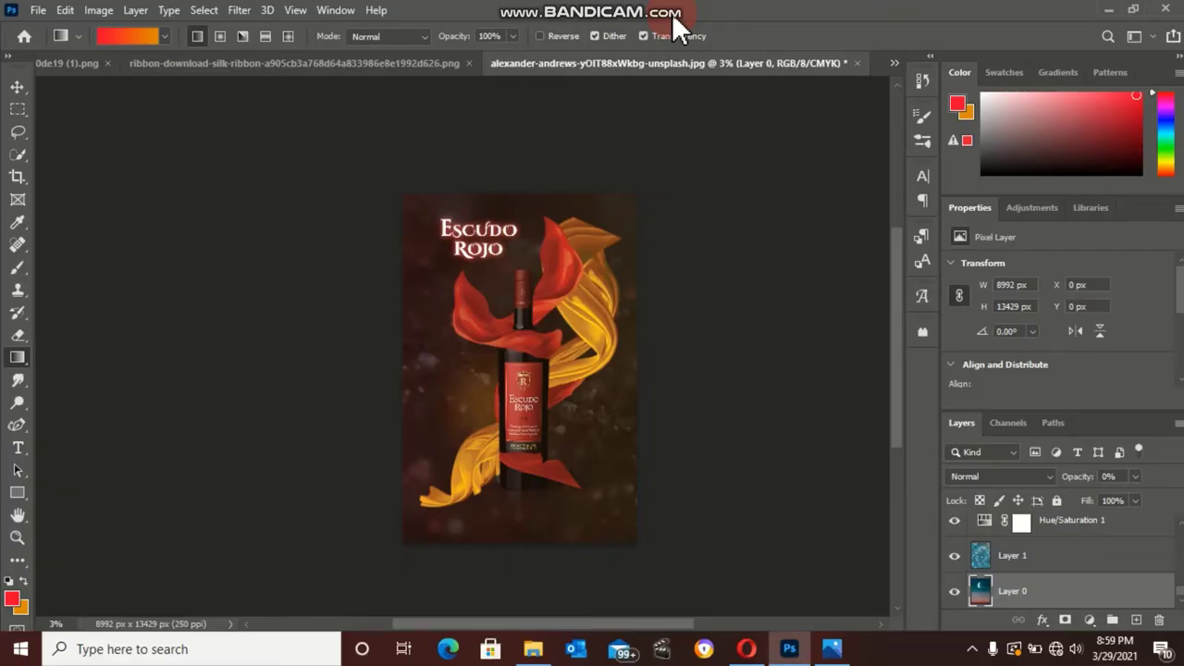
Inspect the finished Escudo Rojo poster at several zoom levels, then bring up the 18 x 24 in Poster preset
key("ctrl+plus")
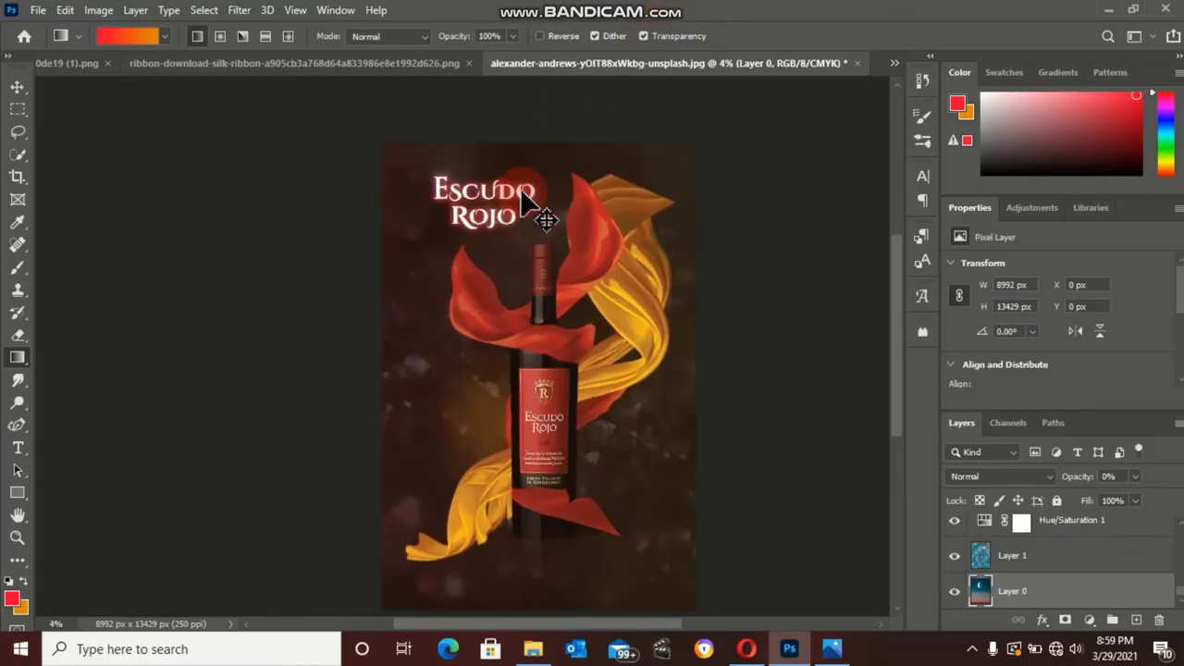
key("ctrl+plus")
key("ctrl+minus")
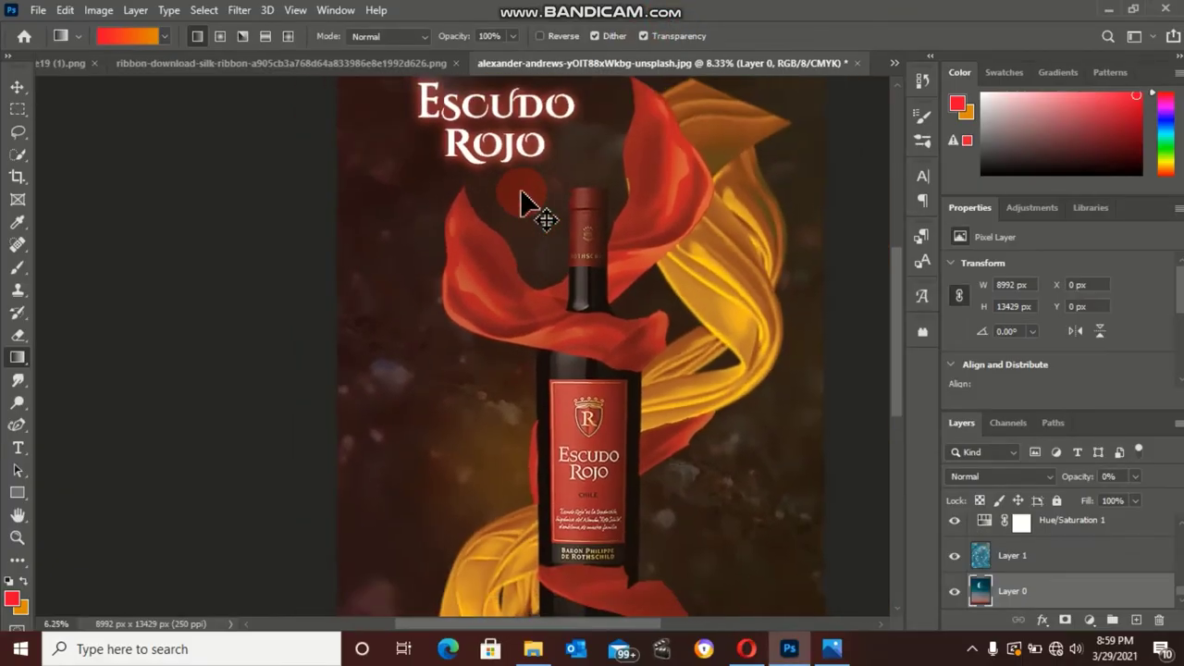
key("ctrl+minus")
key("ctrl+minus")
key("ctrl+minus")
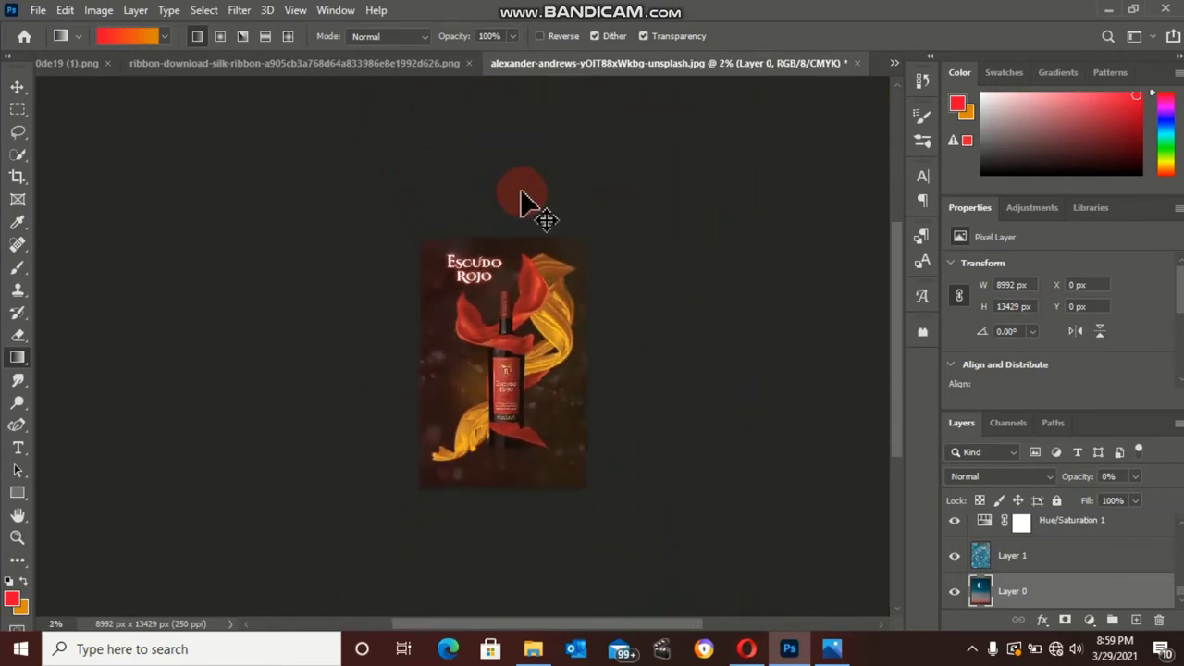
key("ctrl+plus")
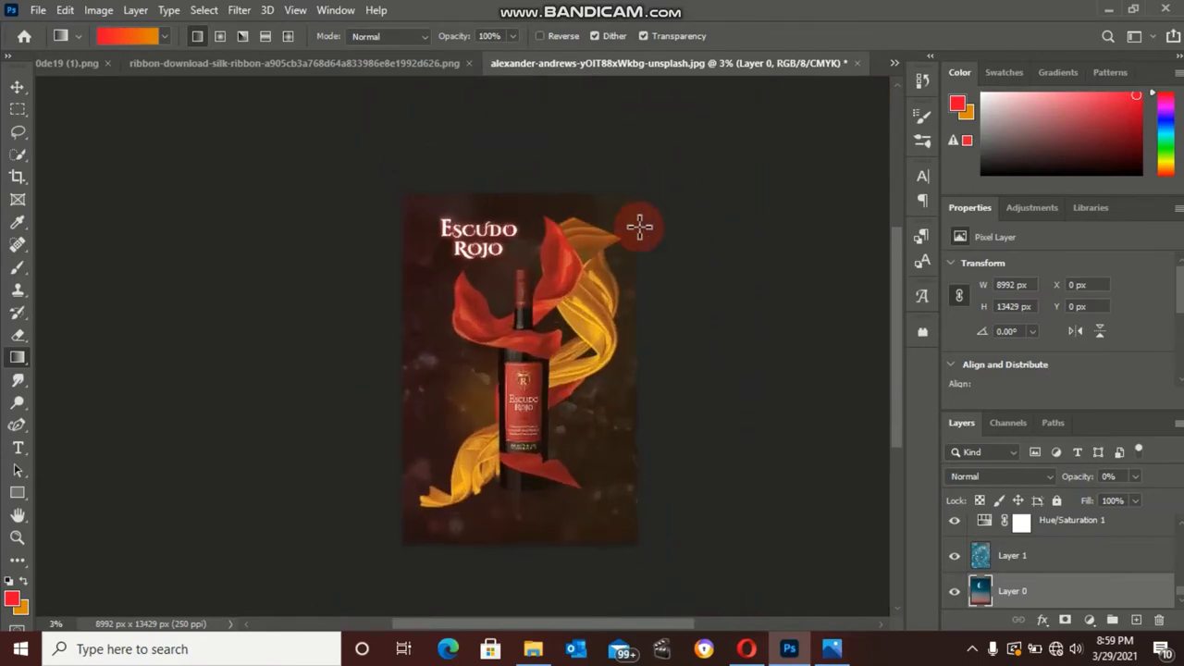
key("ctrl+n")
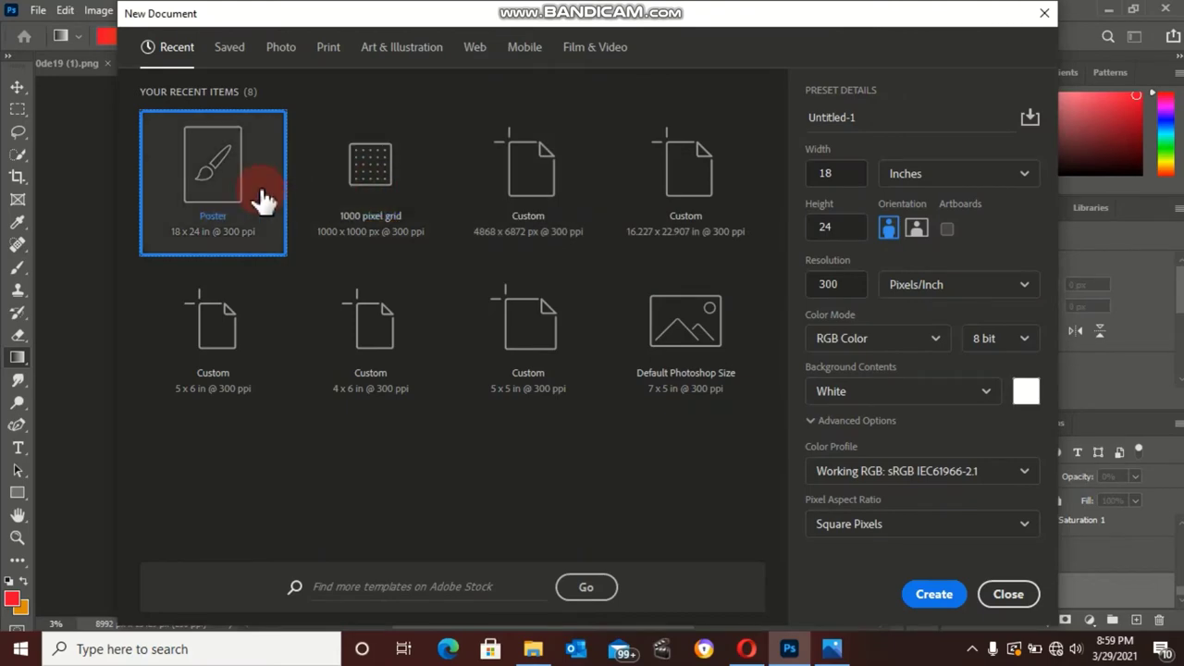
Create the blank 5400 x 7200 px, 300 ppi Untitled-1 document and float it in its own window
left_click(935, 595)
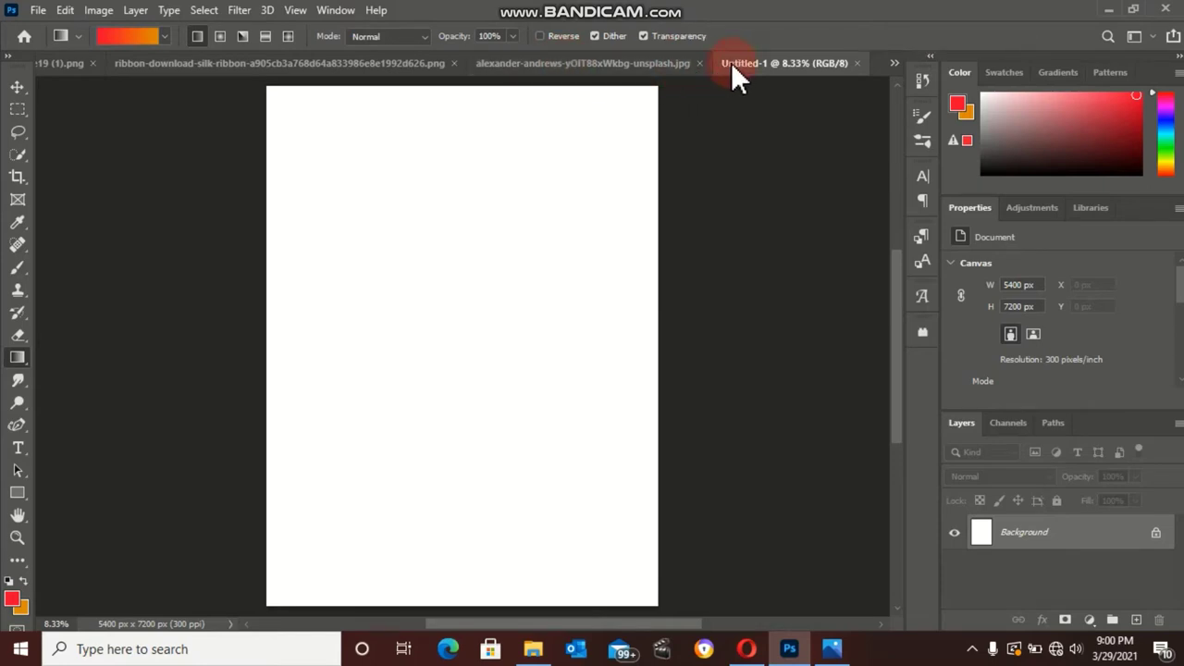
mouse_move(730, 62)
left_mouse_down()
mouse_move(287, 62)
mouse_move(5, 222)
left_mouse_up()
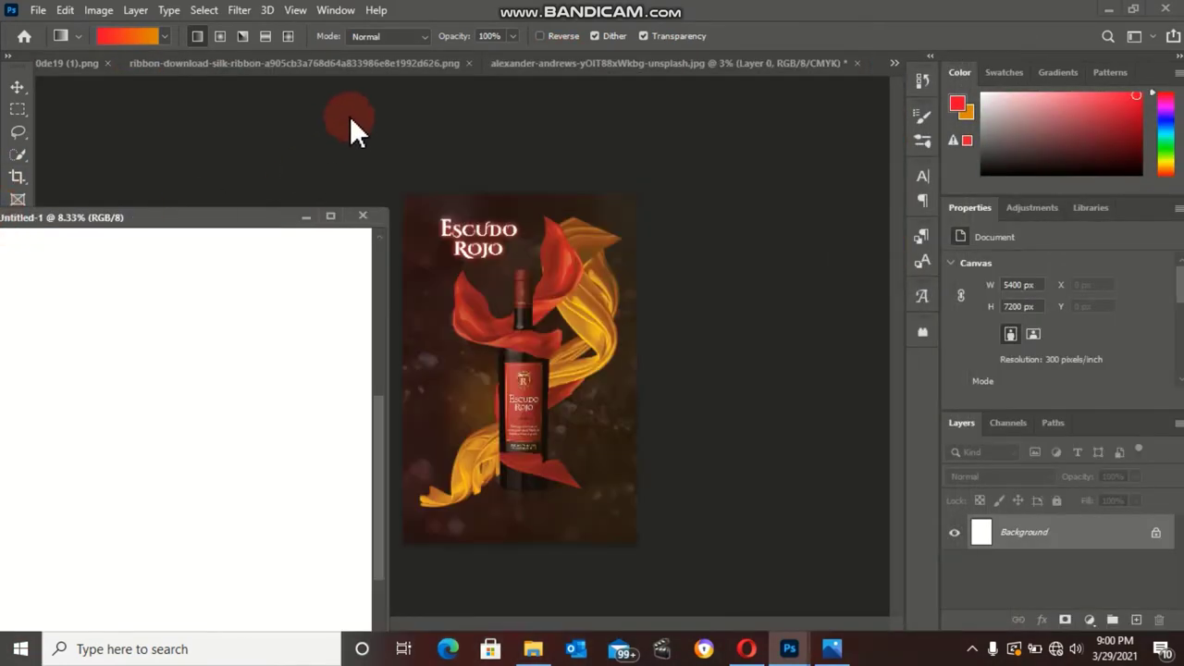
Copy the gold ribbon and the red ribbon images into Untitled-1 with the Move tool
left_click(431, 65)
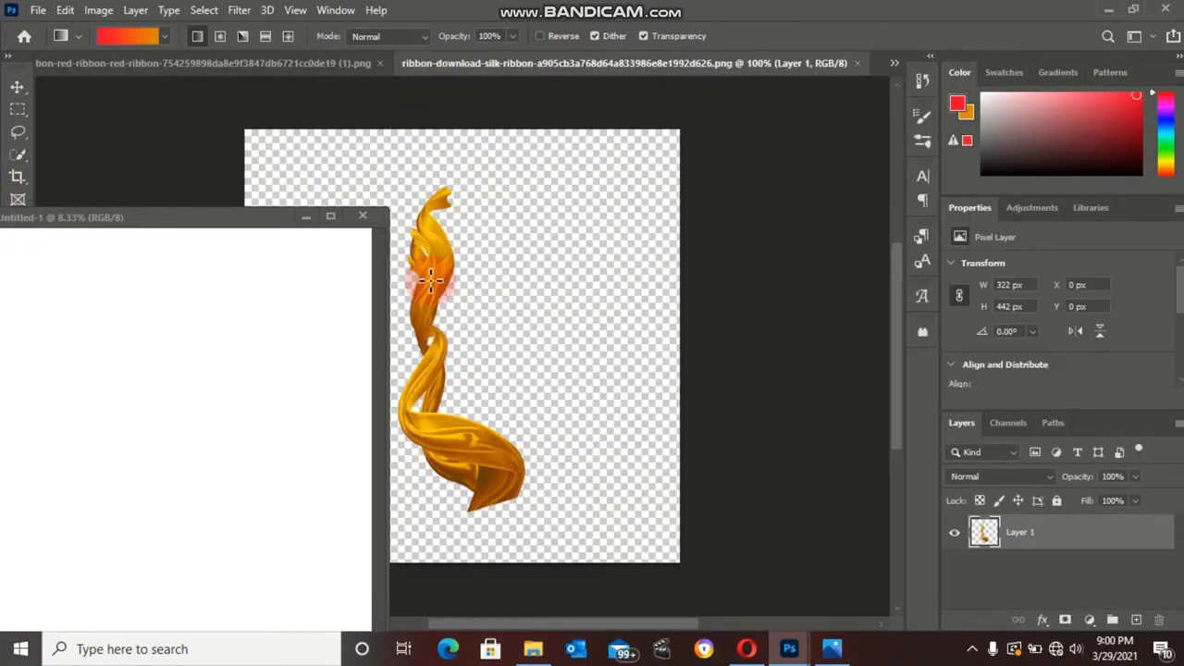
left_click(17, 86)
left_click_drag(437, 398, 235, 398)
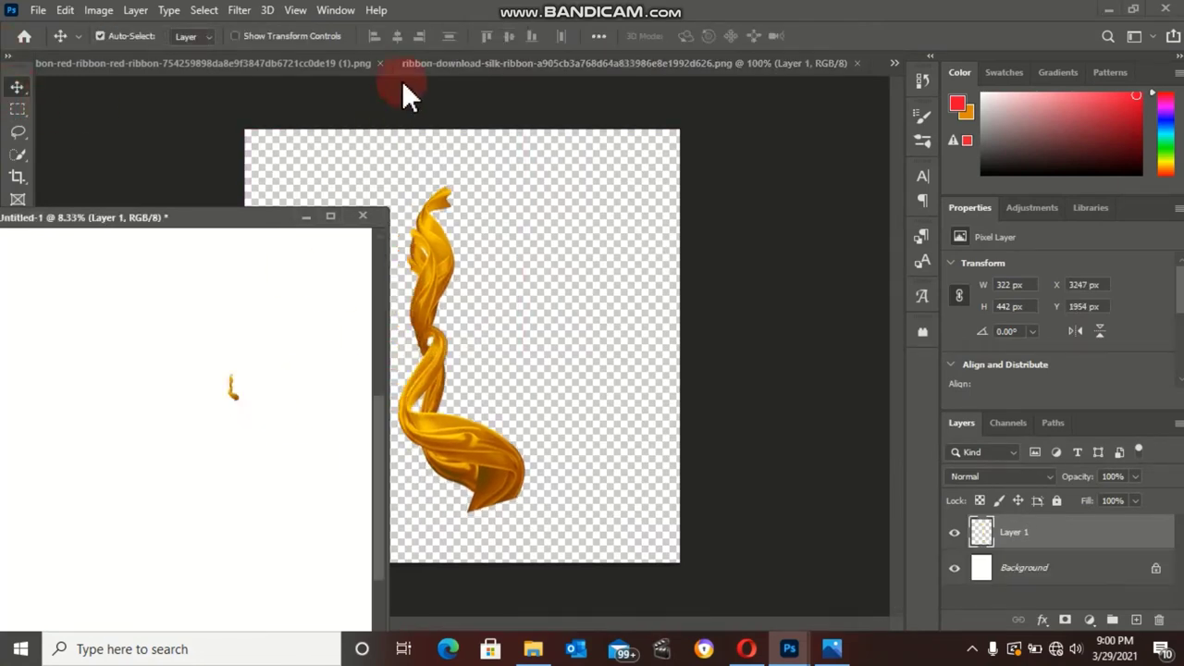
left_click(321, 61)
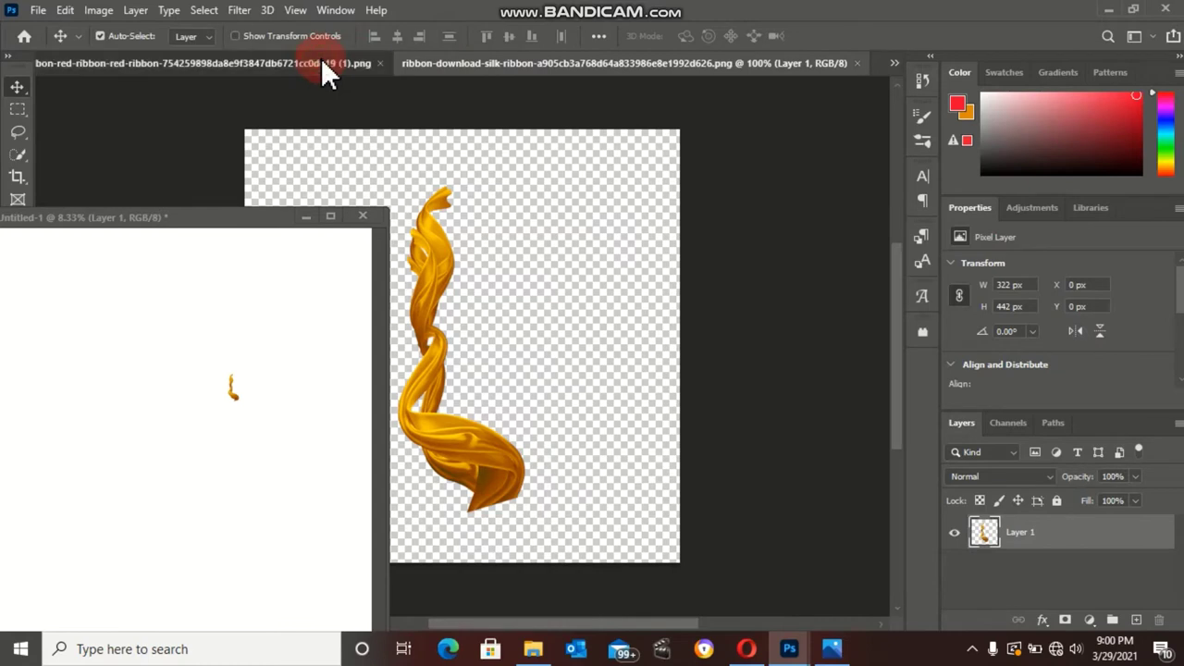
left_click_drag(440, 268, 231, 339)
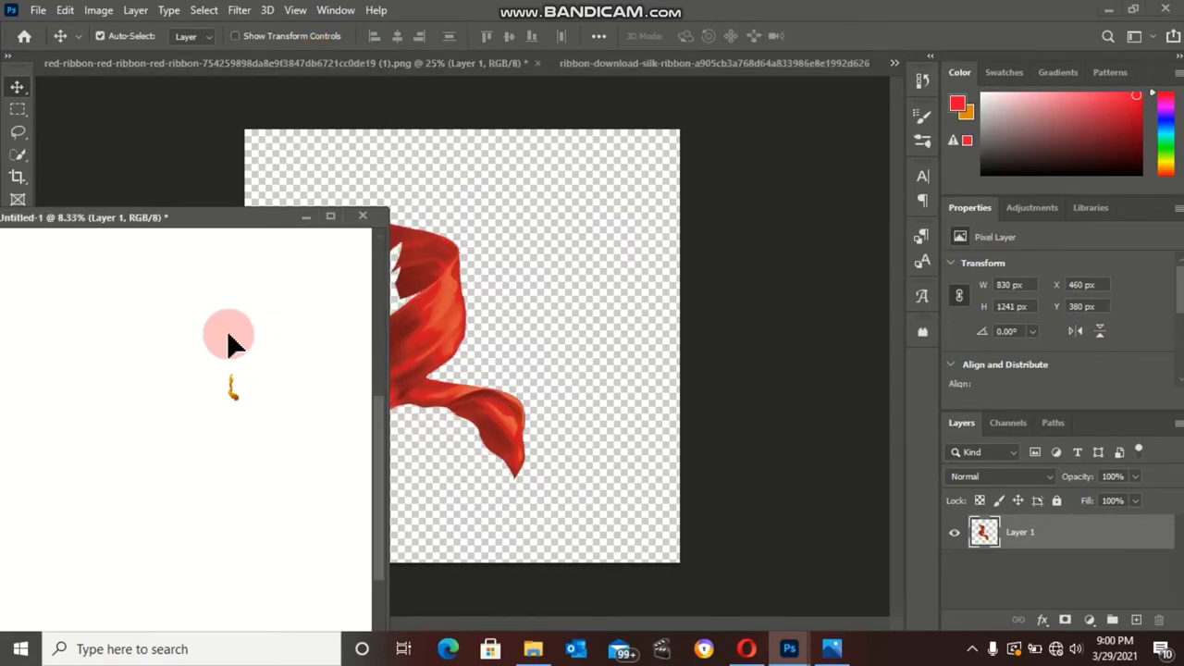
Find the Escudo Rojo bottle cut-out among open documents and copy it into Untitled-1
left_click(273, 67)
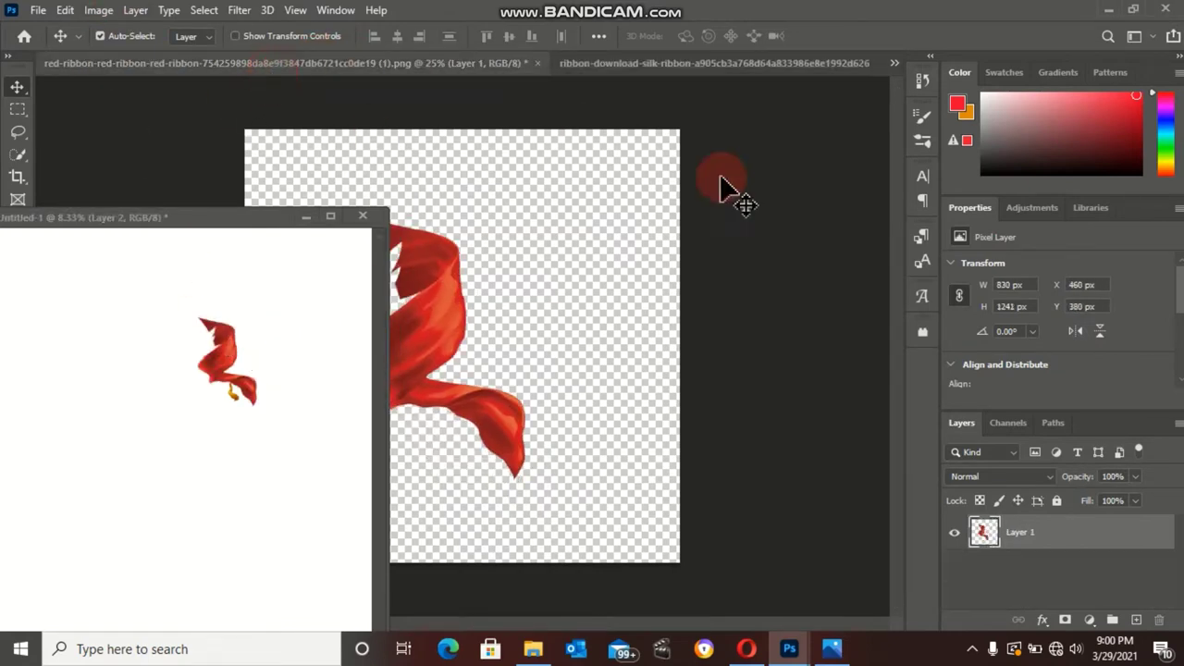
left_click(893, 62)
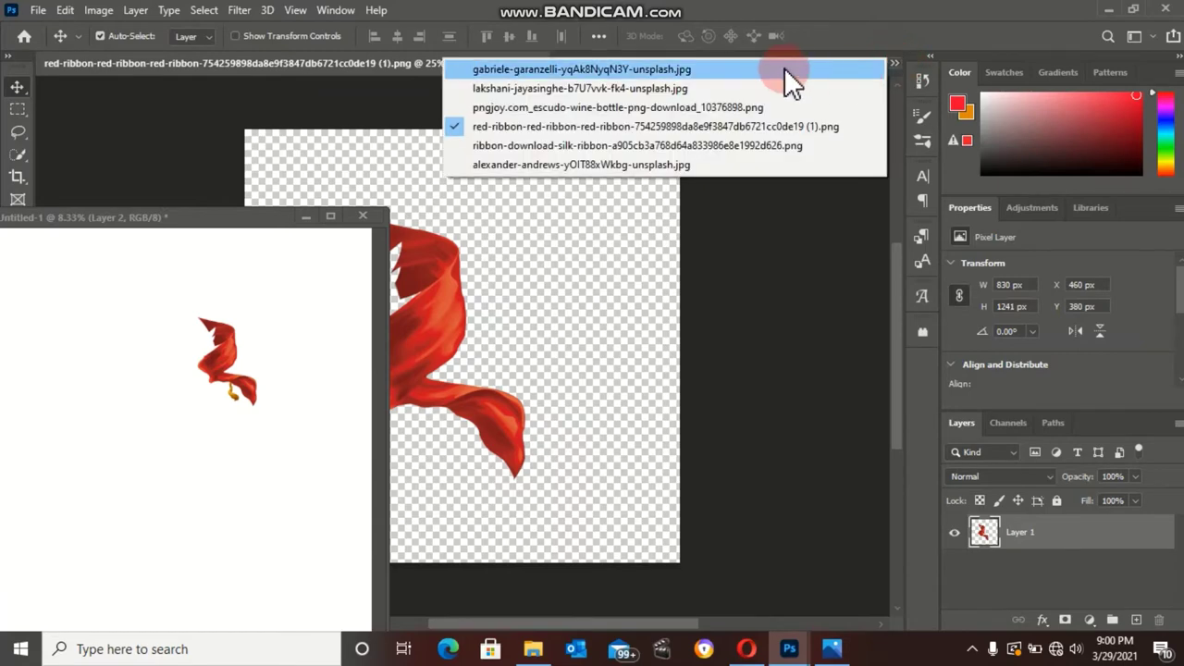
left_click(783, 68)
left_click(894, 62)
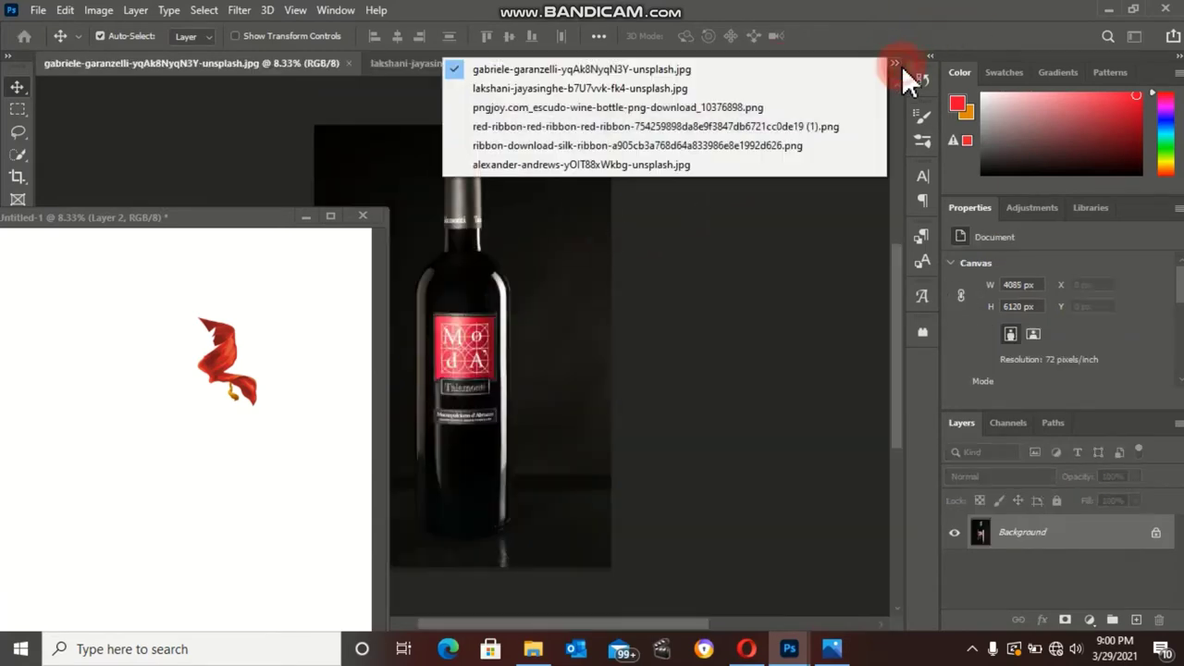
left_click(826, 114)
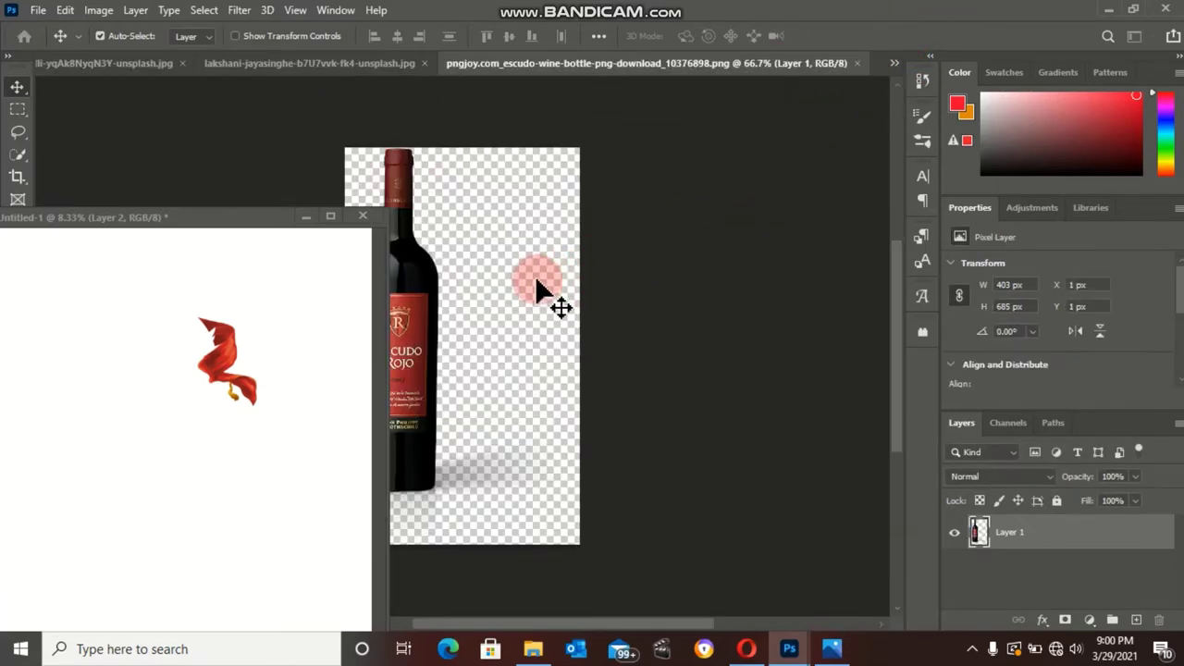
left_click_drag(542, 288, 193, 393)
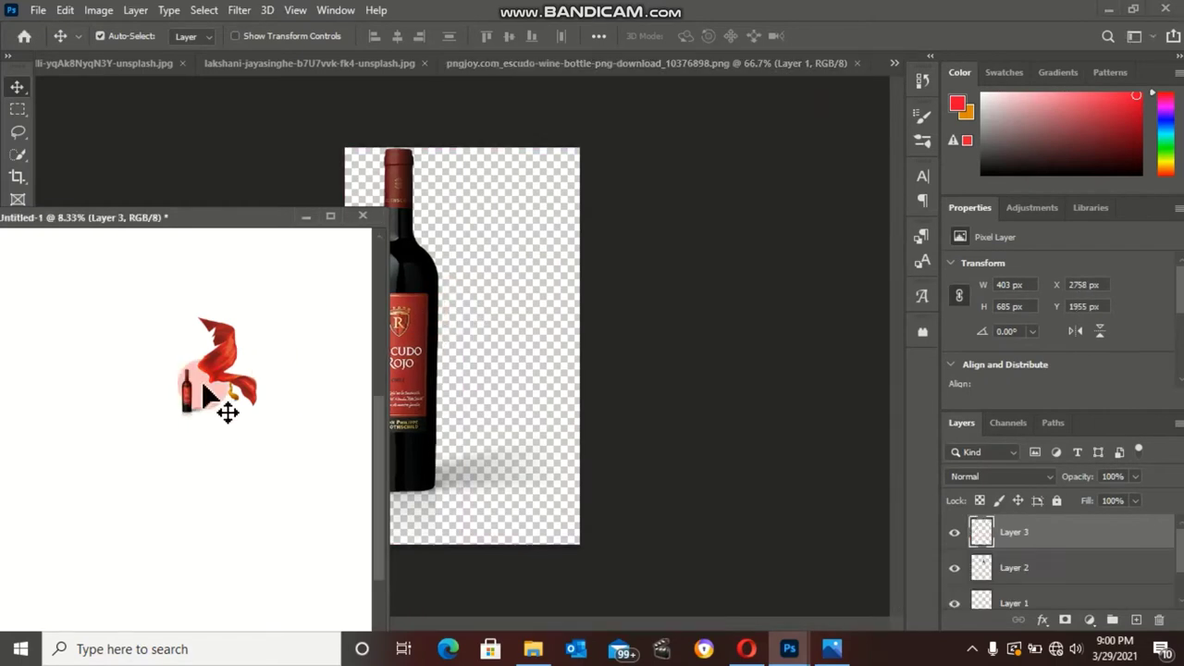
Switch through the open documents to the gold ribbon and then the finished wine poster
left_click(899, 57)
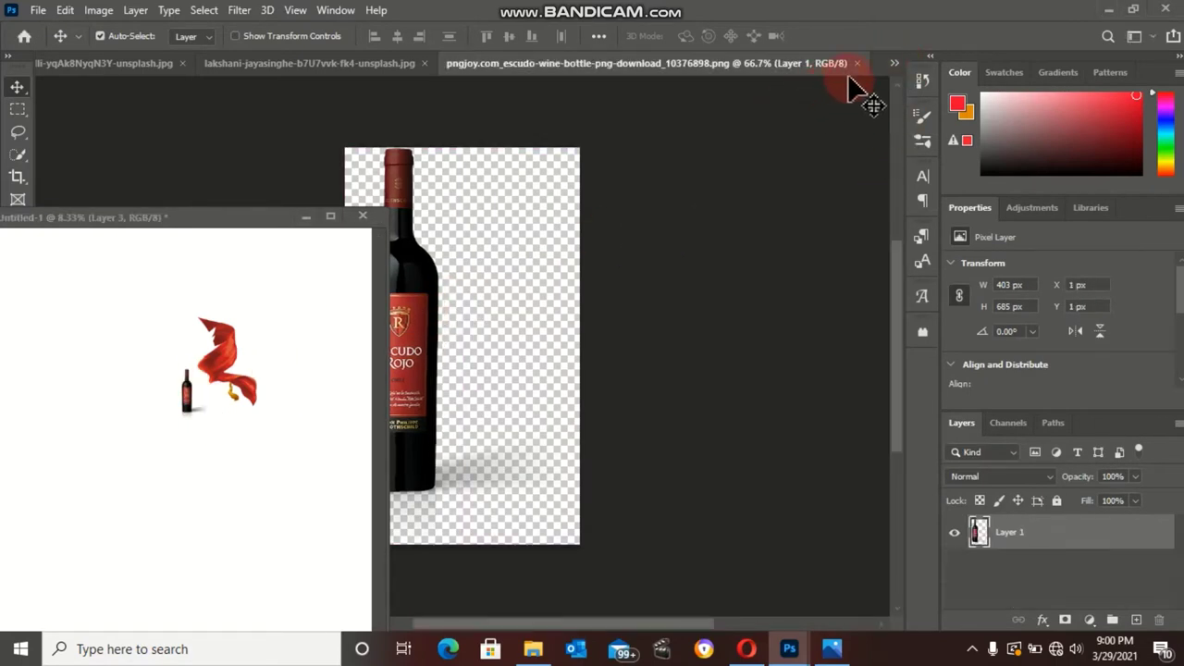
left_click(892, 61)
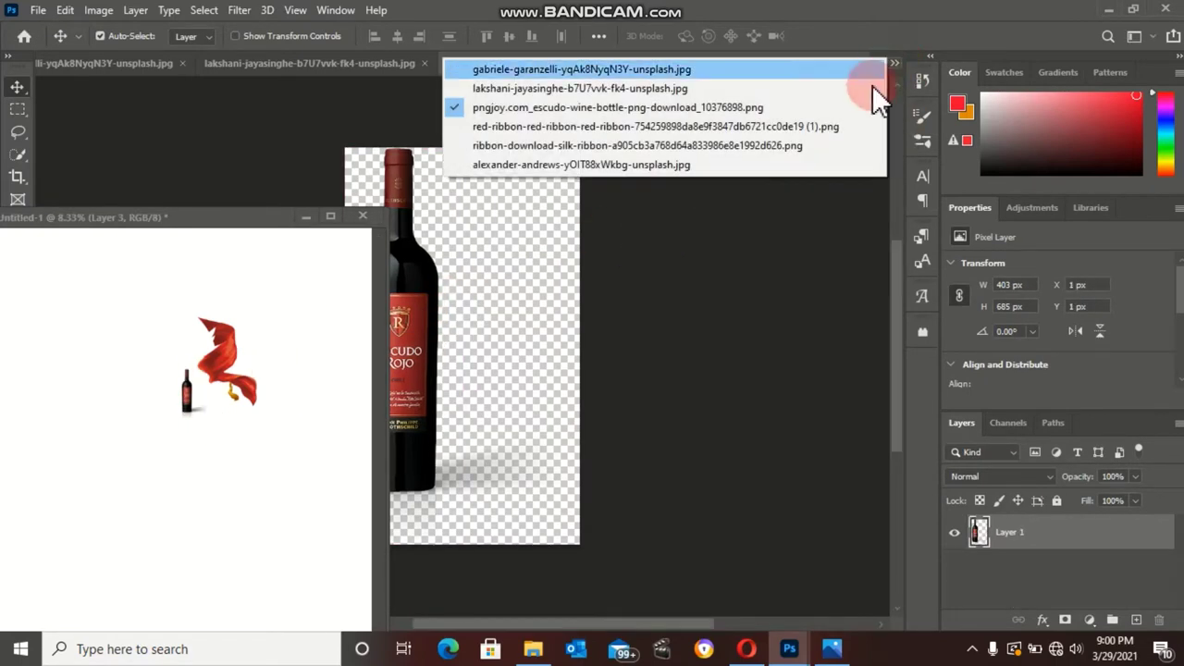
left_click(834, 145)
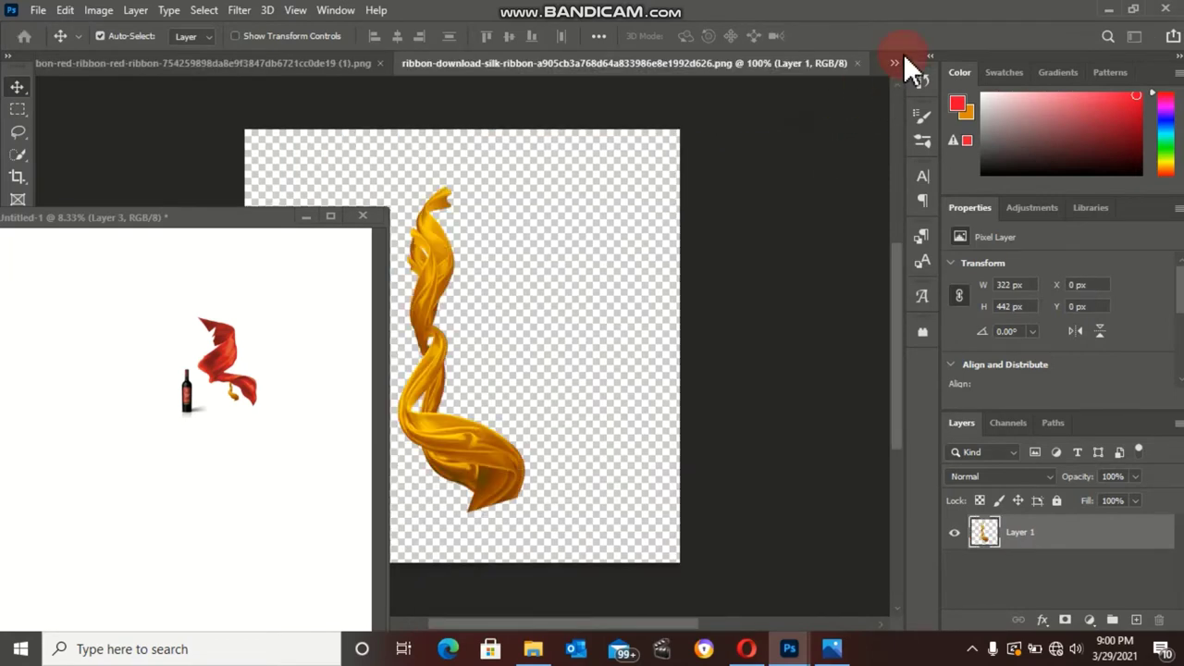
left_click(897, 58)
left_click(818, 166)
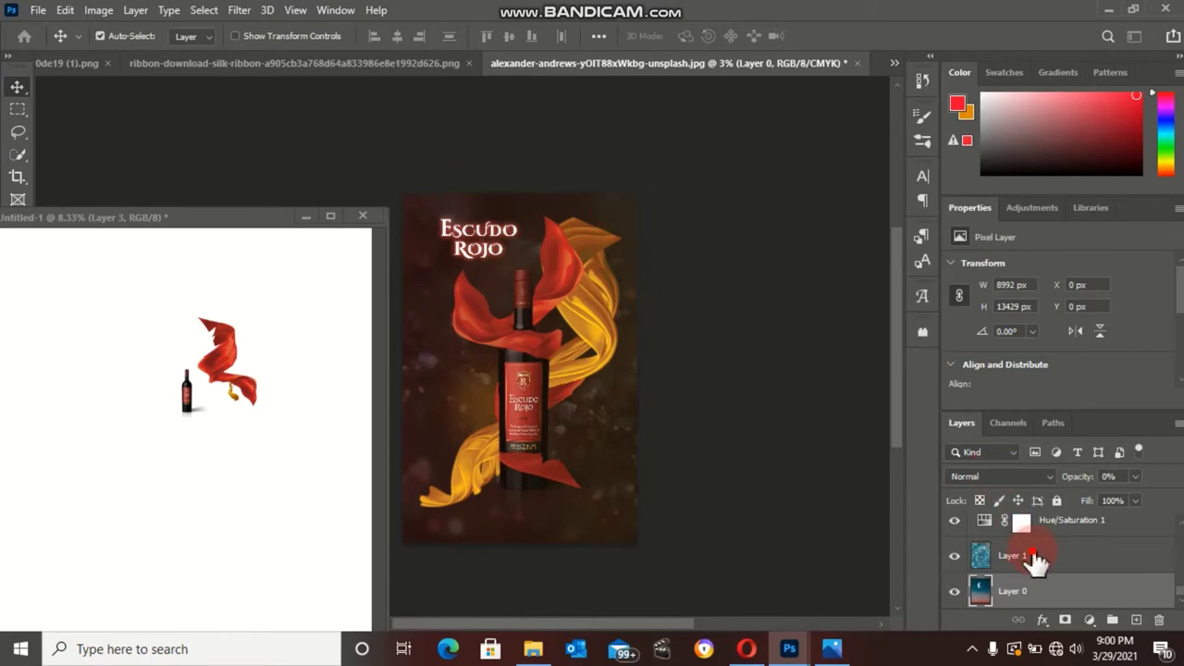
Copy the blue bokeh Layer 1 into Untitled-1 as Layer 4 and dock Untitled-1 back among the tabs
left_click_drag(1037, 560, 165, 450)
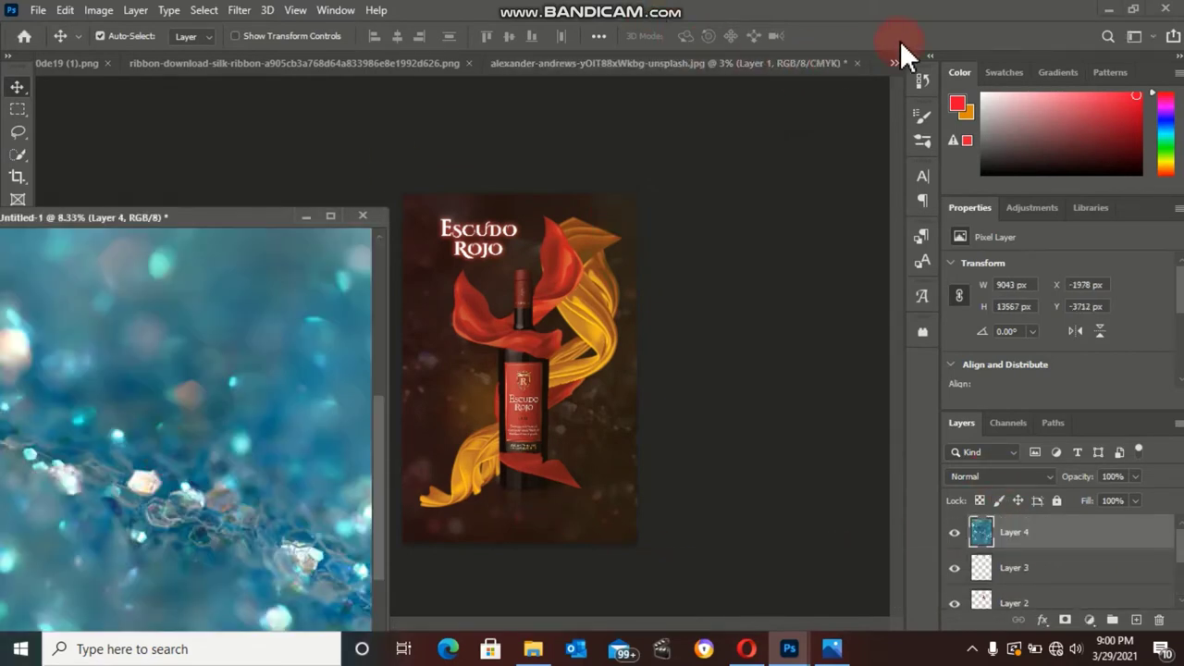
left_click_drag(222, 219, 515, 64)
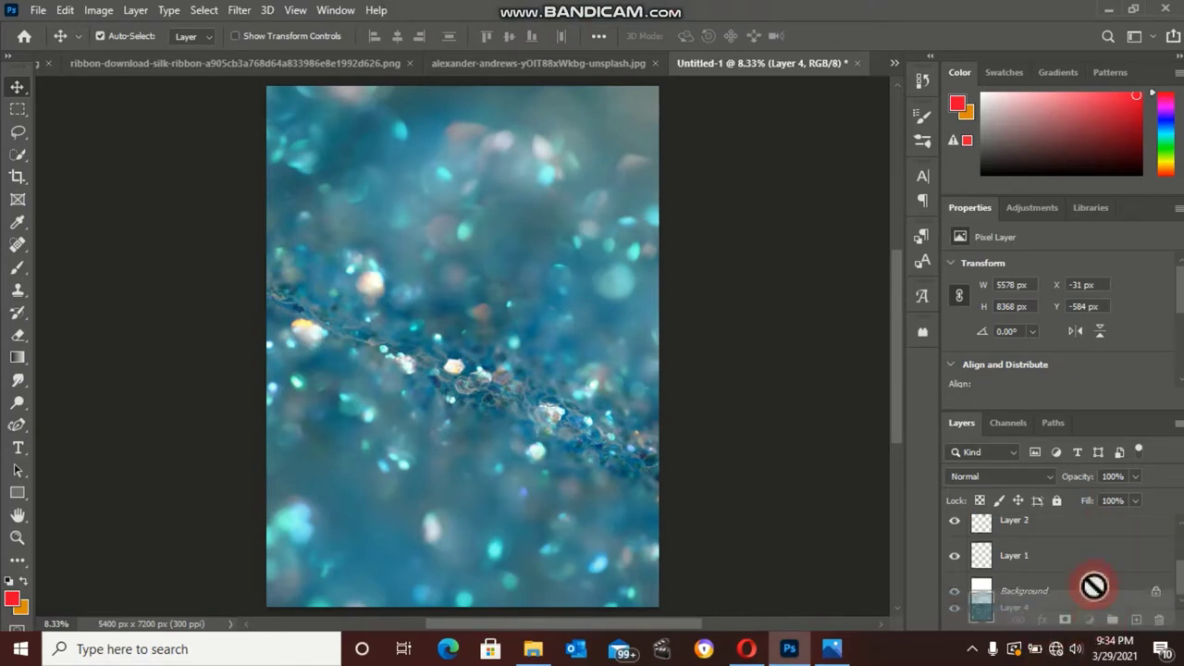
Move the bokeh Layer 4 below the ribbons and add a Hue/Saturation adjustment above it
left_click_drag(1101, 540, 1093, 571)
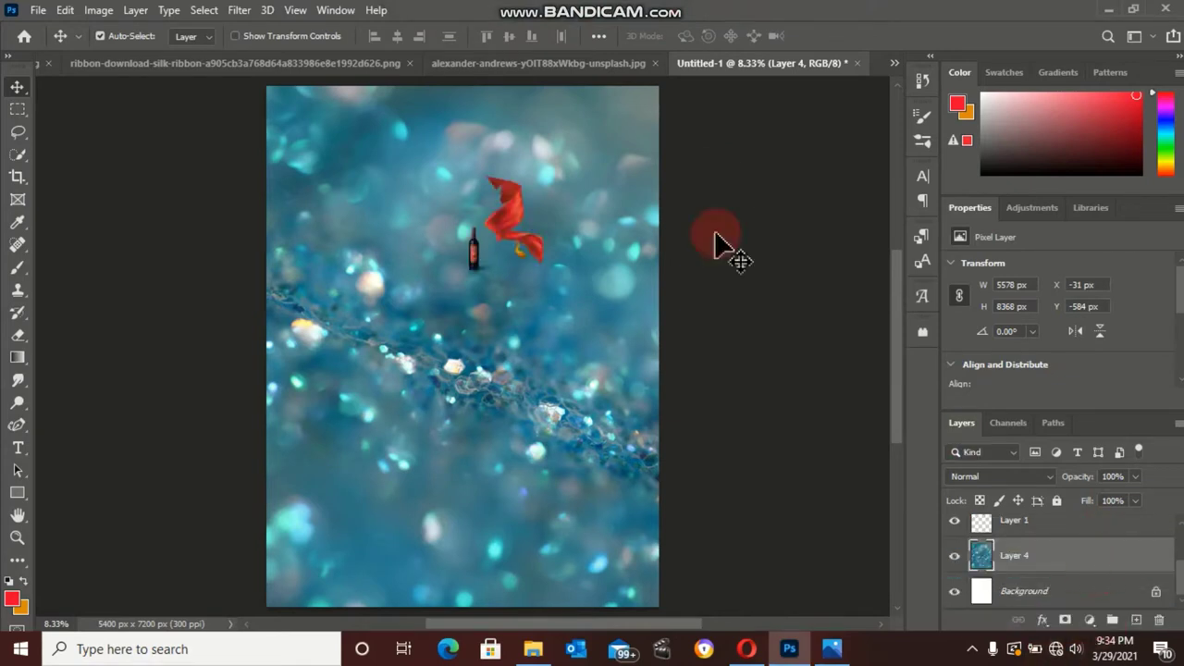
left_click(1048, 556)
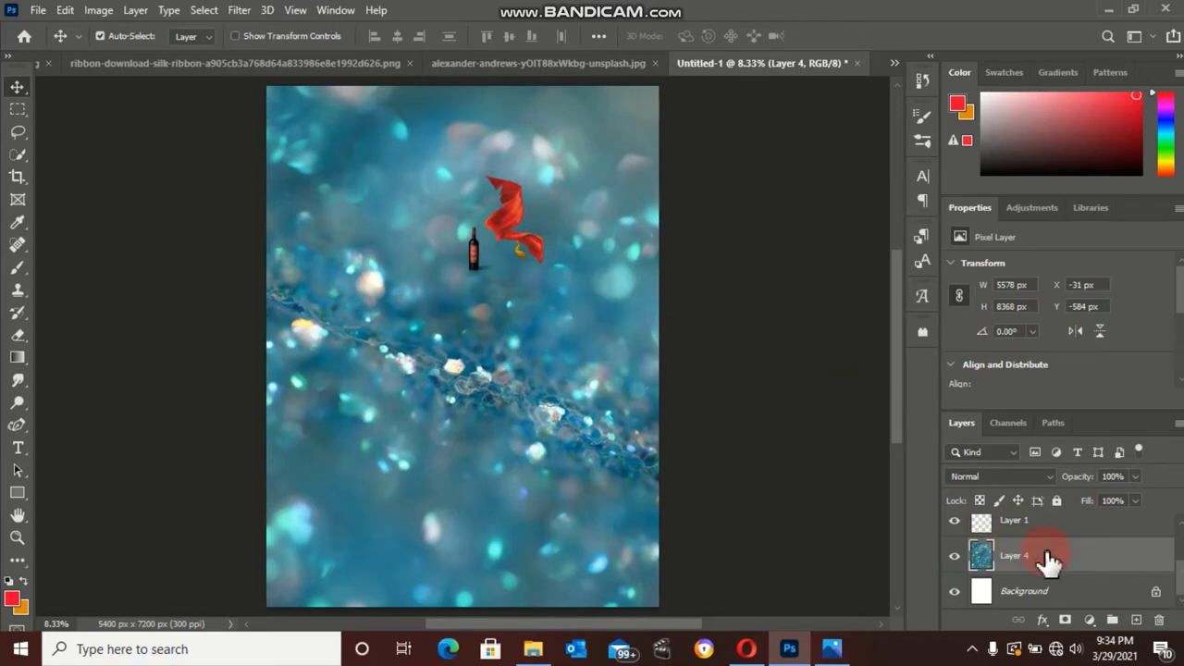
left_click(1039, 213)
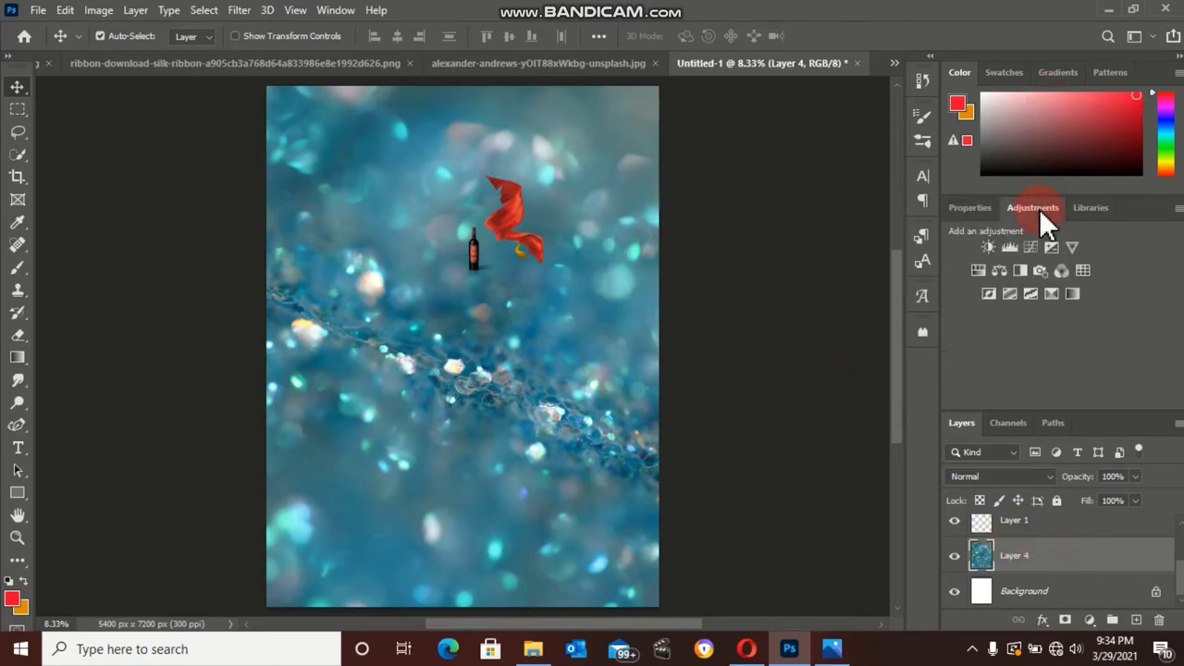
left_click(976, 270)
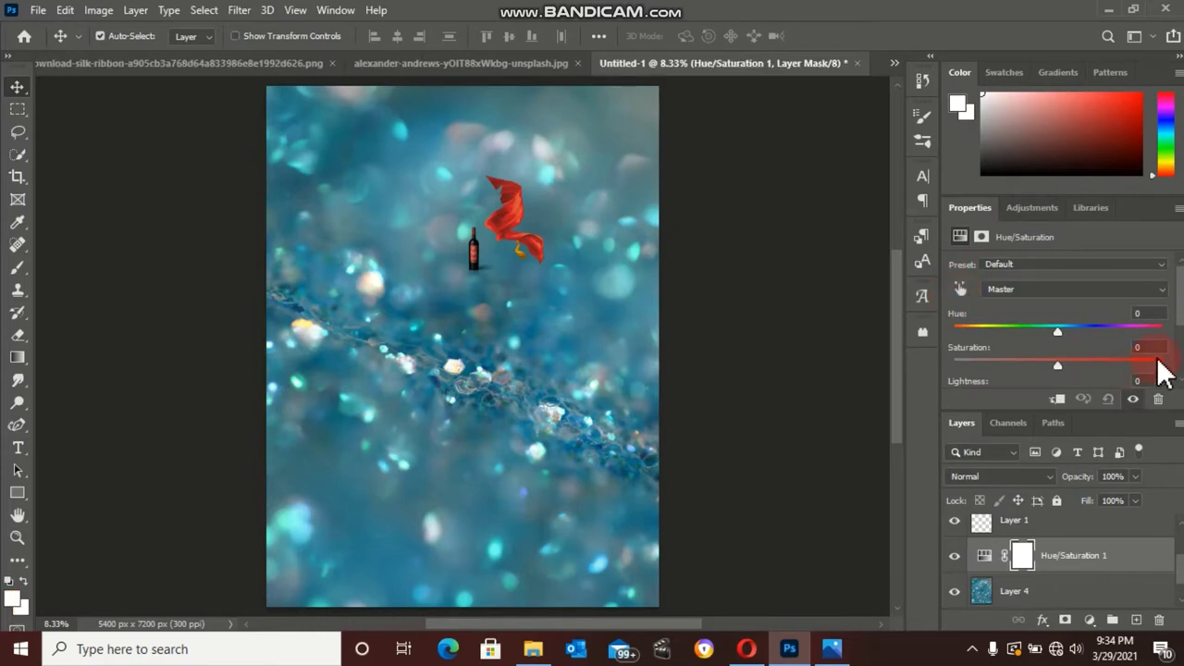
Colorize the bokeh with Hue 354, Saturation 23 and Lightness -41 for a dark reddish-brown tint
left_click_drag(1058, 329, 1090, 329)
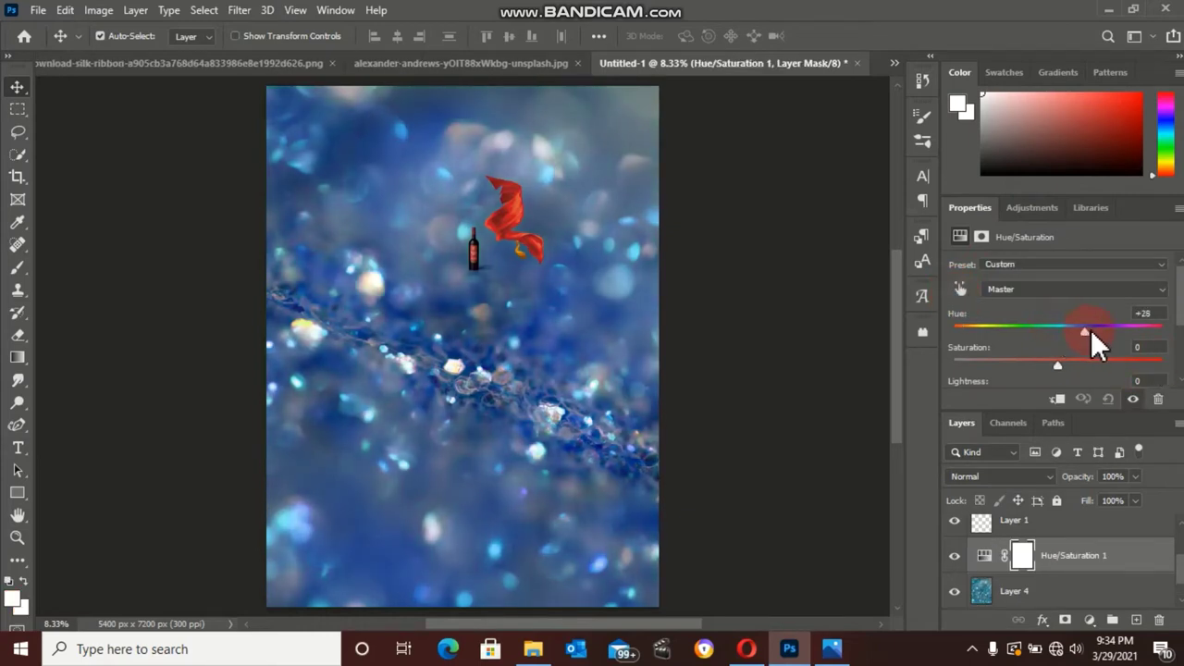
scroll(1179, 379, "down", 1)
scroll(1180, 379, "down", 1)
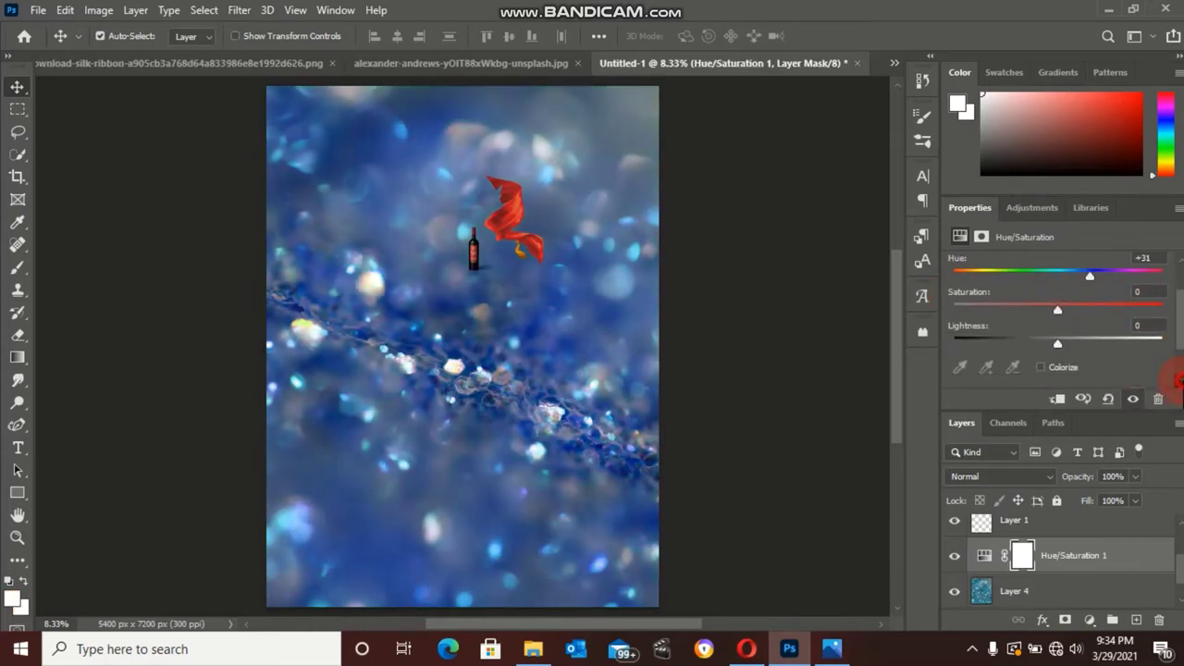
left_click(1040, 368)
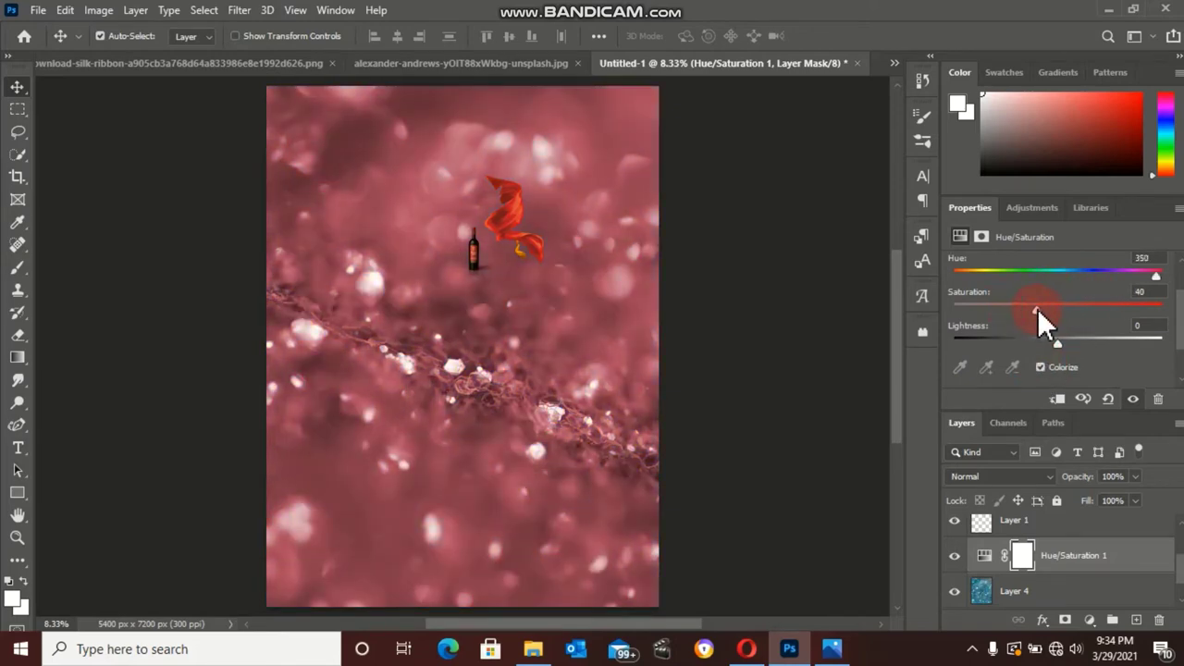
left_click_drag(1037, 309, 1056, 316)
left_click_drag(1118, 274, 959, 280)
left_click_drag(1050, 341, 1014, 344)
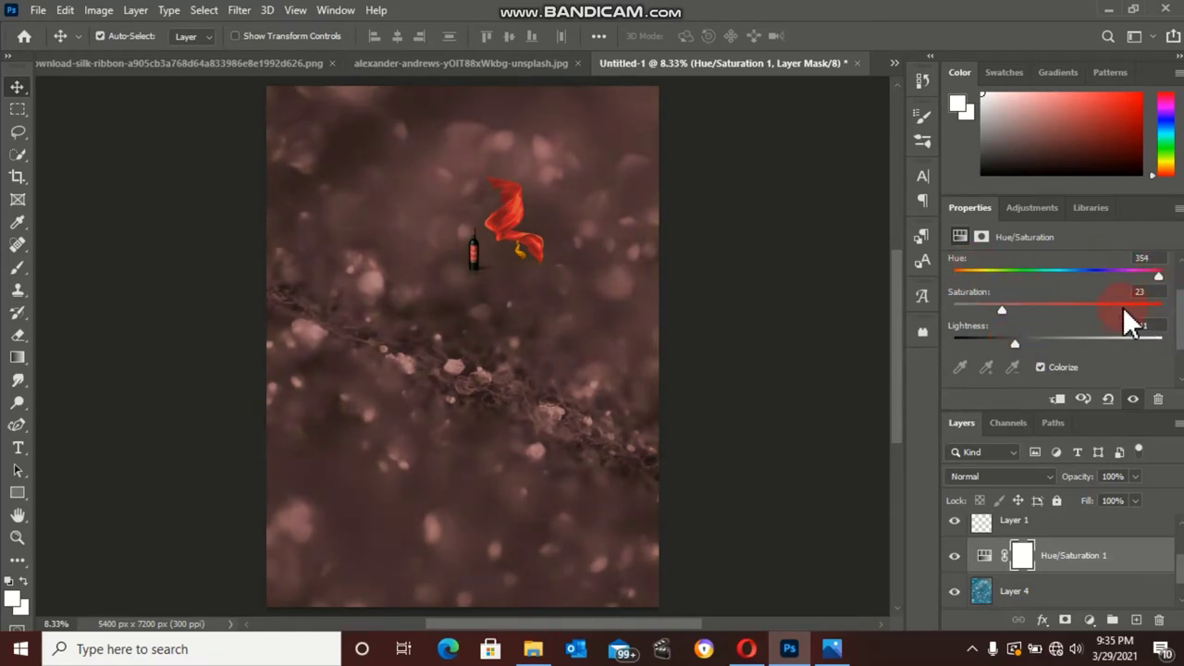
Select the tiny Escudo Rojo bottle layer and move it lower on the background
left_click(1013, 528)
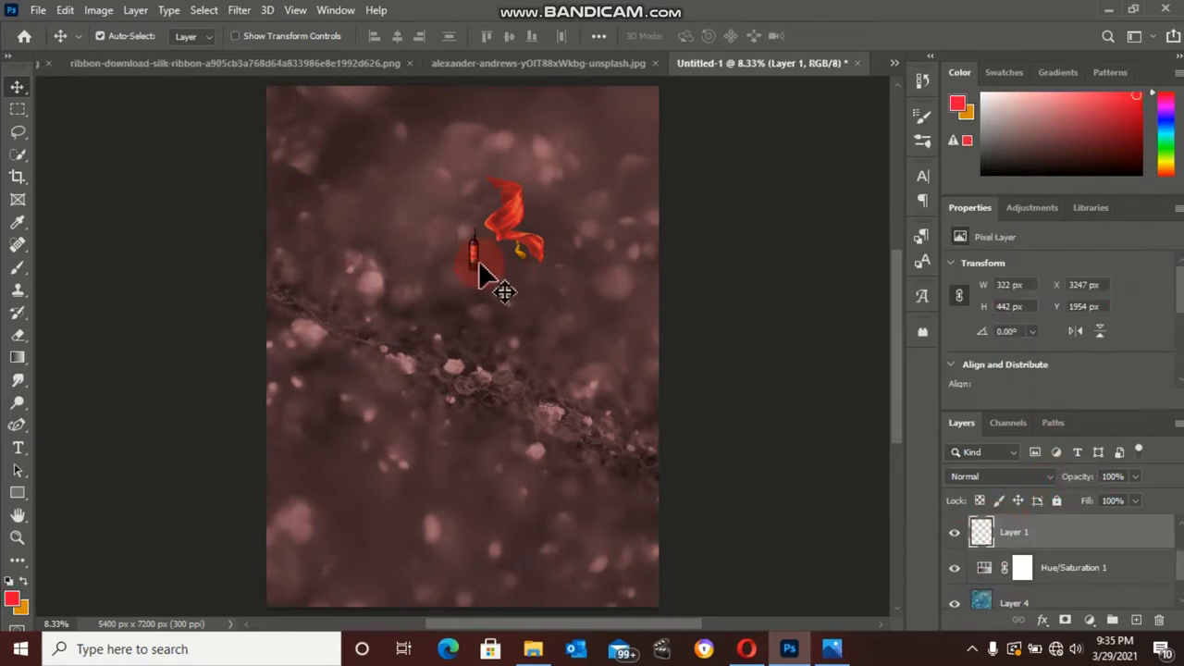
left_click(473, 259)
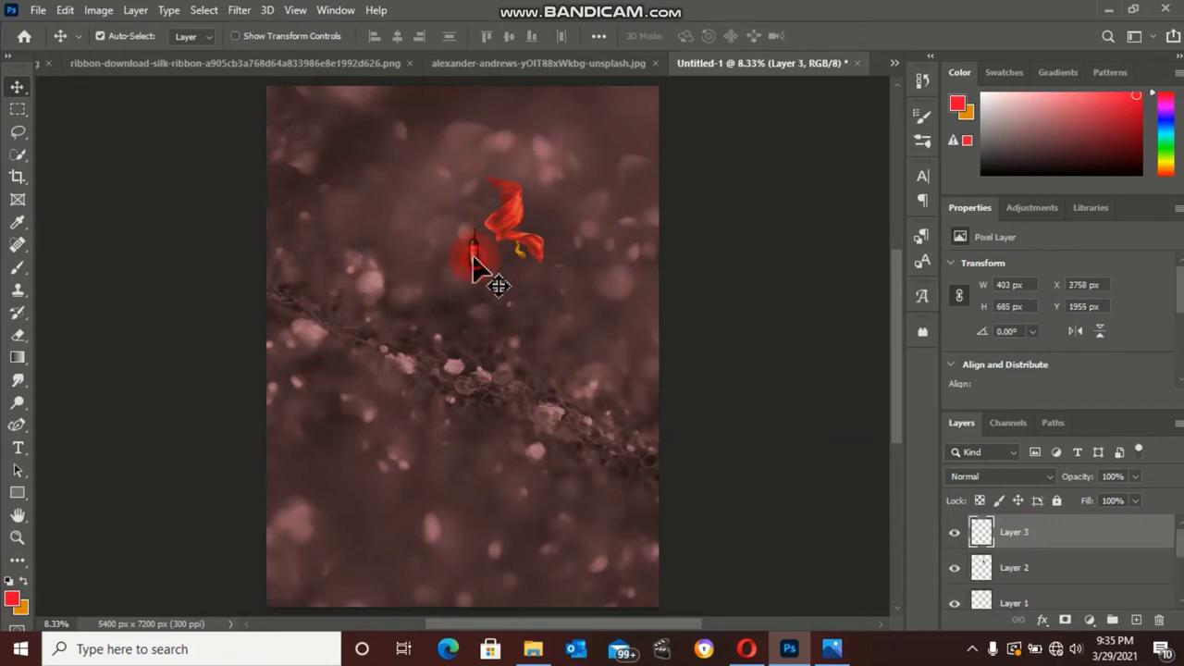
left_click_drag(456, 357, 462, 391)
Scale the bottle to about 794% and position it in the middle of the poster
key("ctrl+t")
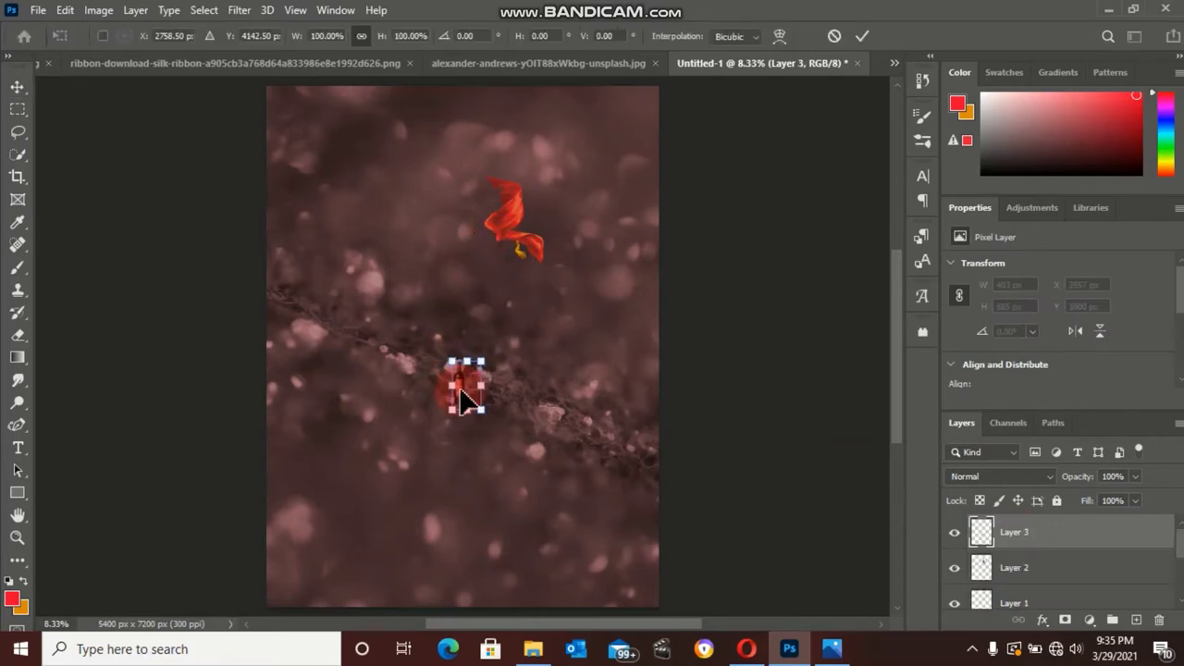
left_click_drag(480, 412, 694, 611)
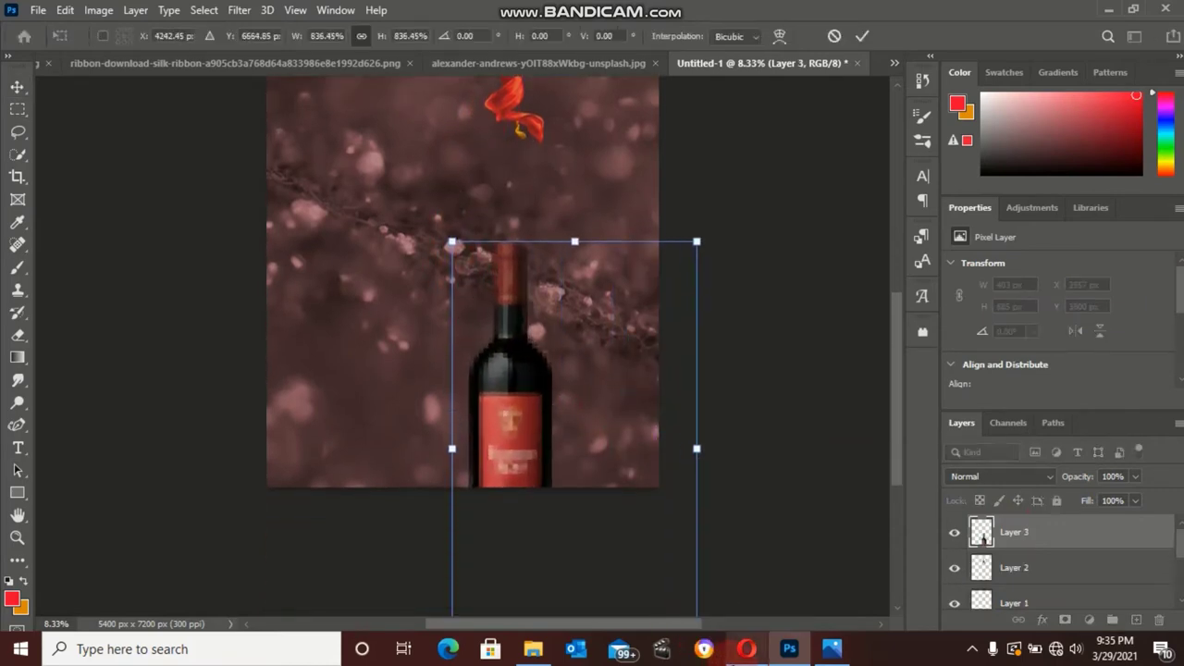
left_click_drag(518, 377, 457, 332)
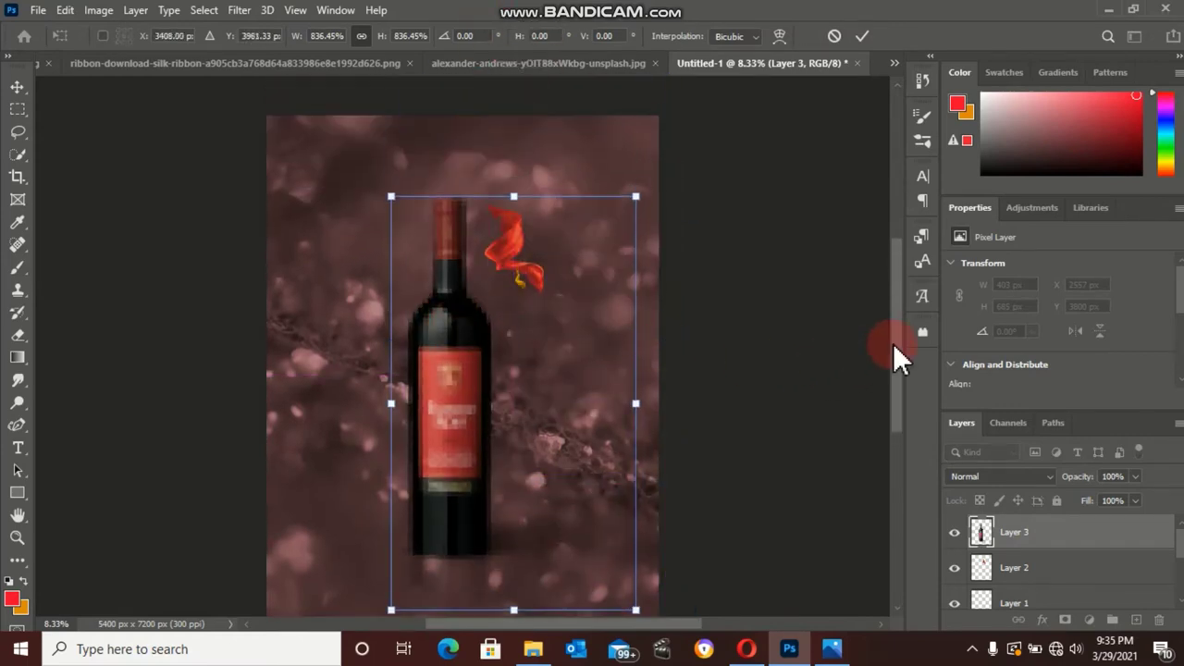
left_click_drag(893, 344, 892, 354)
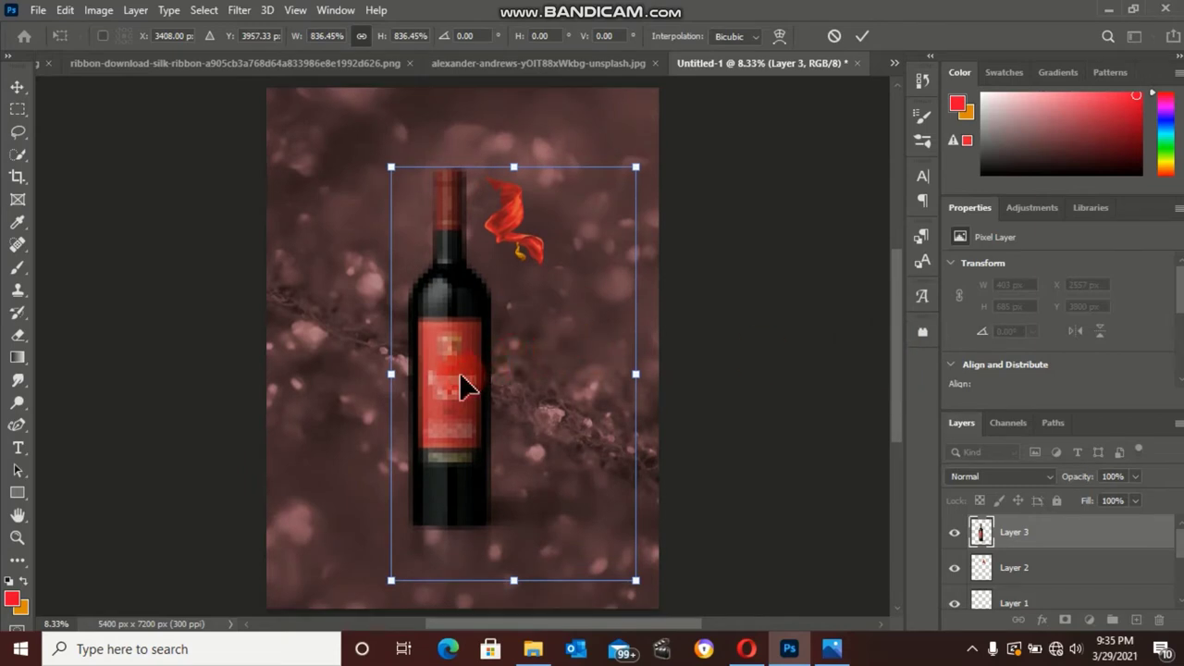
left_click_drag(468, 387, 480, 395)
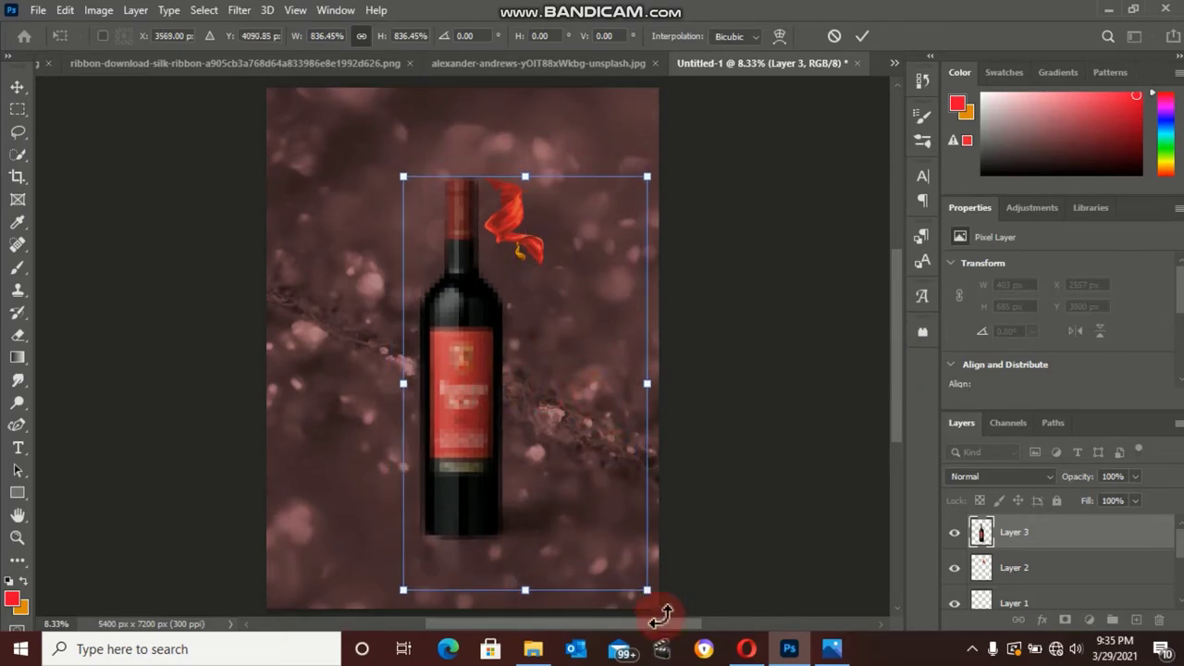
left_click_drag(646, 589, 633, 568)
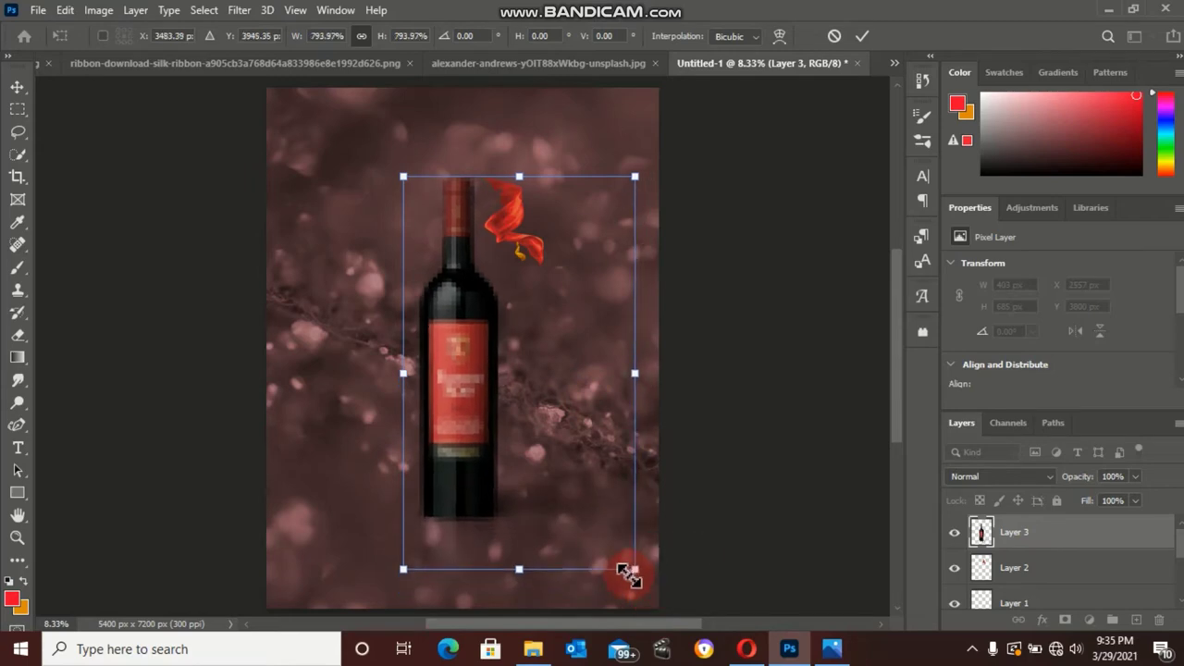
key("Return")
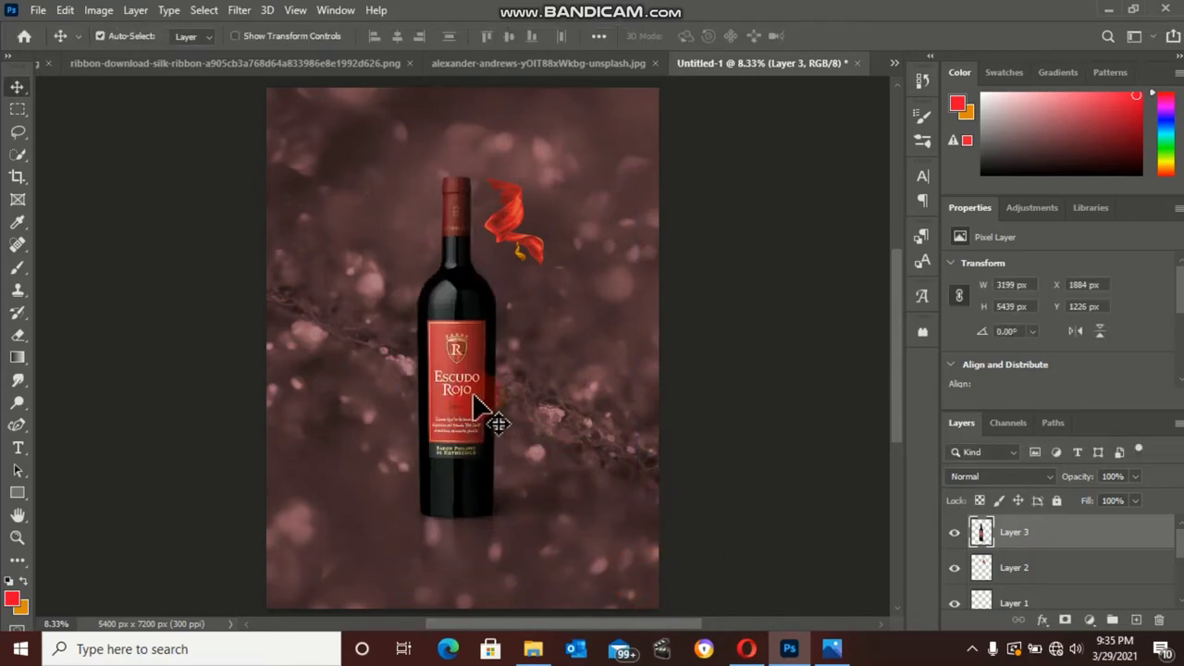
mouse_move(472, 398)
left_mouse_down()
mouse_move(484, 423)
mouse_move(474, 428)
left_mouse_up()
Move the red ribbon beside the bottle label and stack its layer above the bottle
left_click(507, 229)
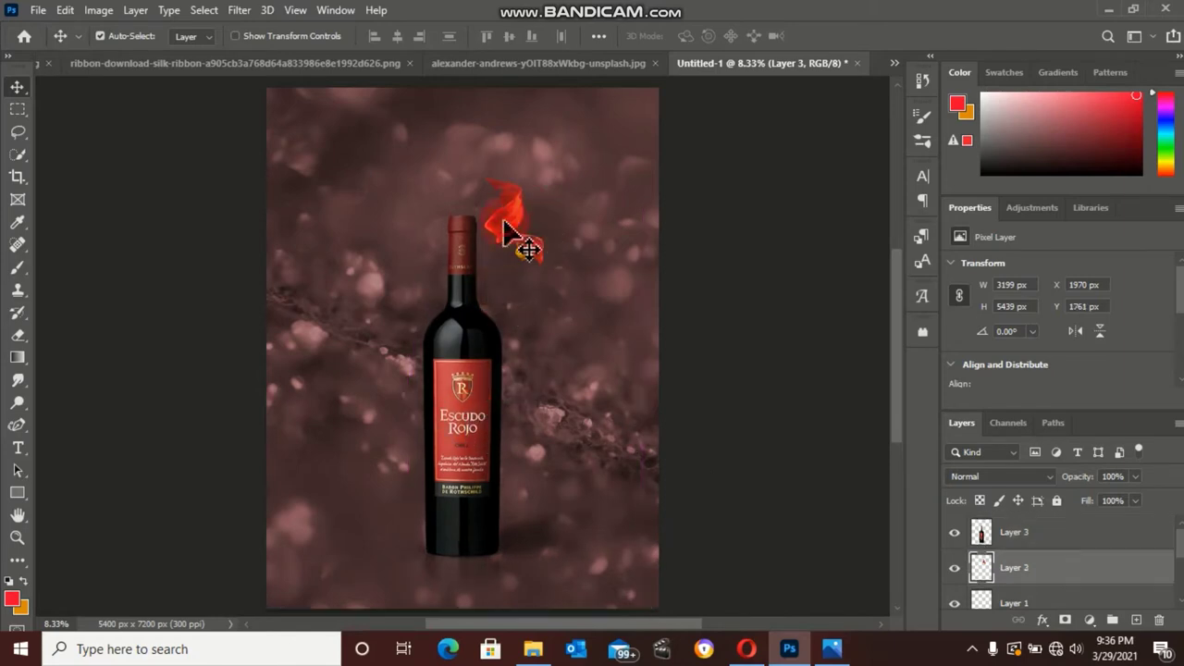
left_click_drag(506, 222, 548, 408)
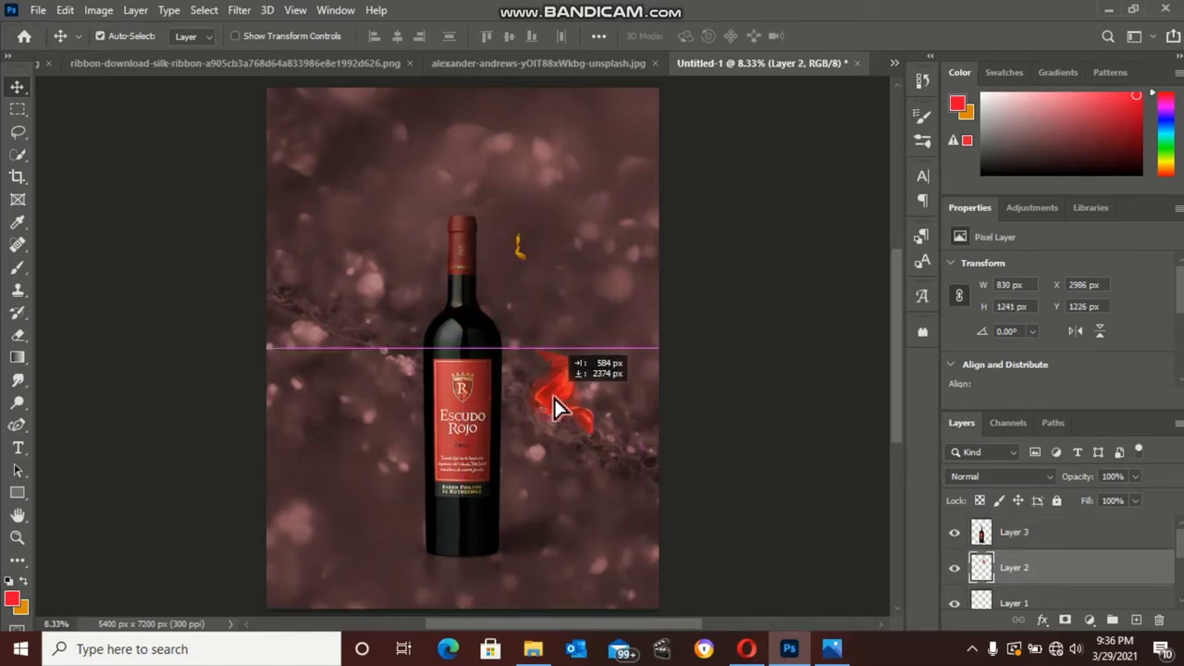
left_click(1013, 567)
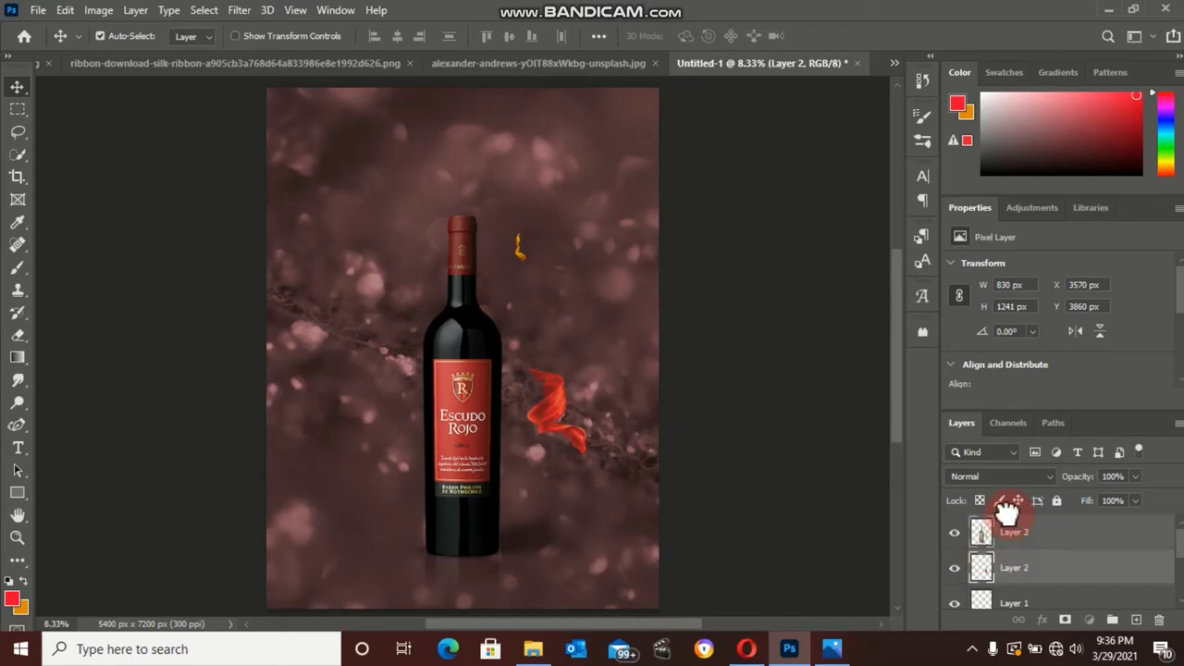
left_click_drag(1014, 566, 1005, 517)
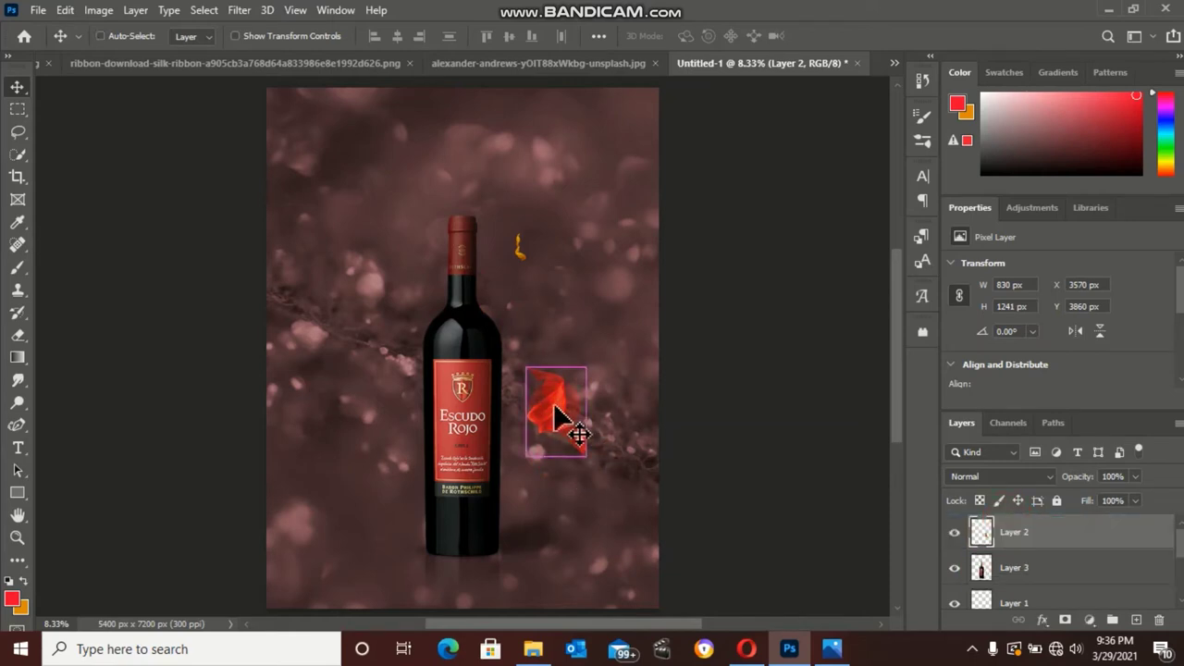
Enlarge the ribbon to about 332%, rotate it nearly upside down, and place it over the bottle
key("ctrl+t")
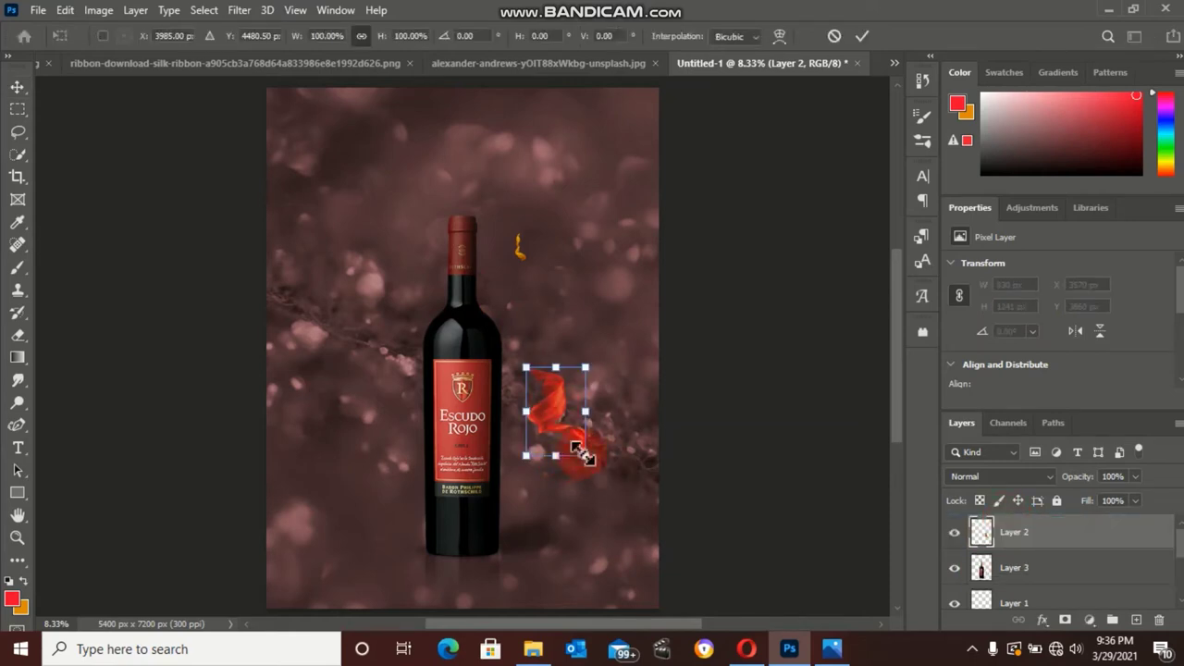
left_click_drag(585, 455, 673, 588)
left_click_drag(544, 455, 454, 401)
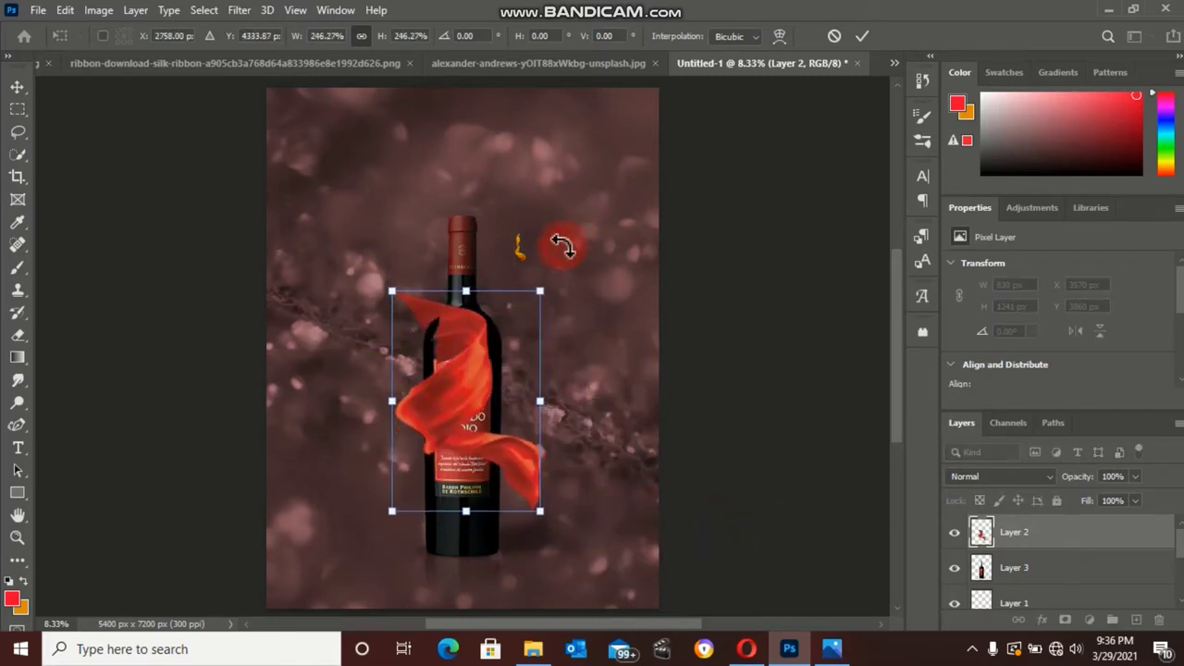
mouse_move(563, 245)
left_mouse_down()
mouse_move(422, 45)
mouse_move(232, 257)
mouse_move(227, 450)
mouse_move(299, 537)
mouse_move(365, 549)
left_mouse_up()
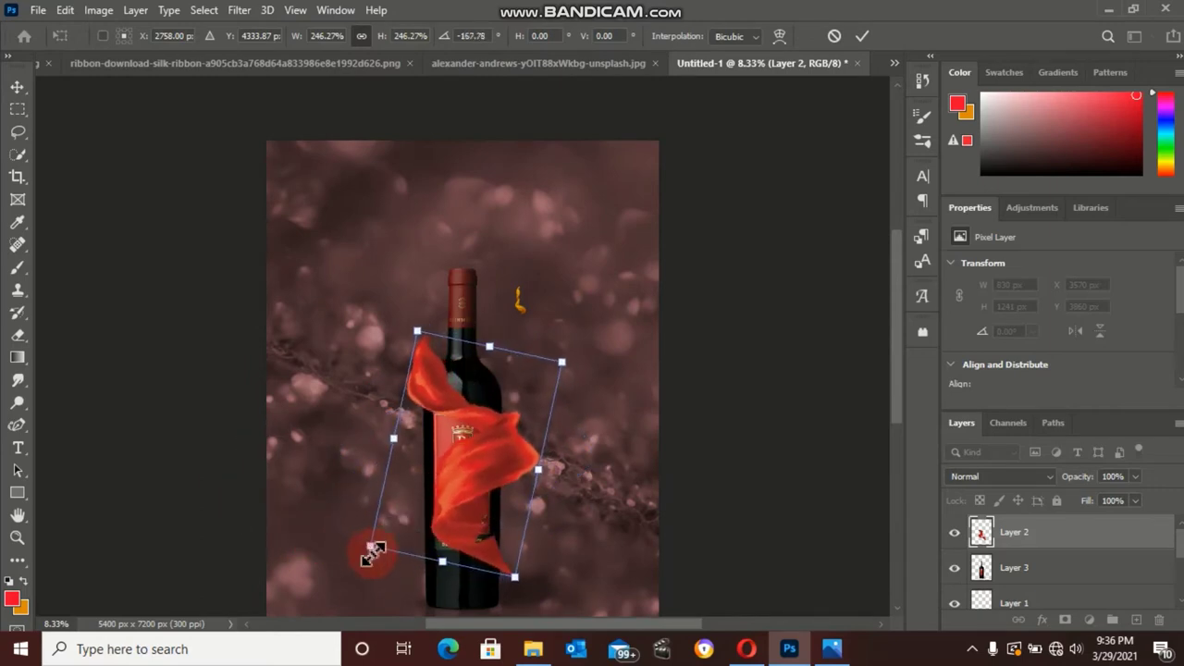
left_click_drag(343, 555, 369, 575)
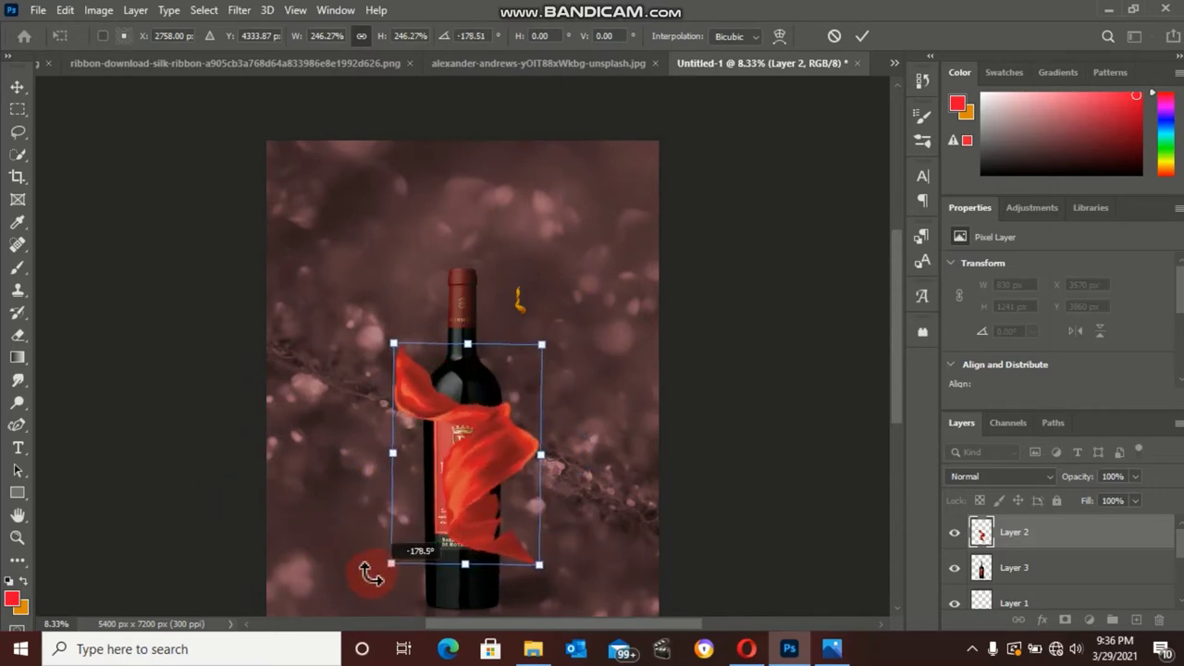
left_click_drag(895, 339, 894, 352)
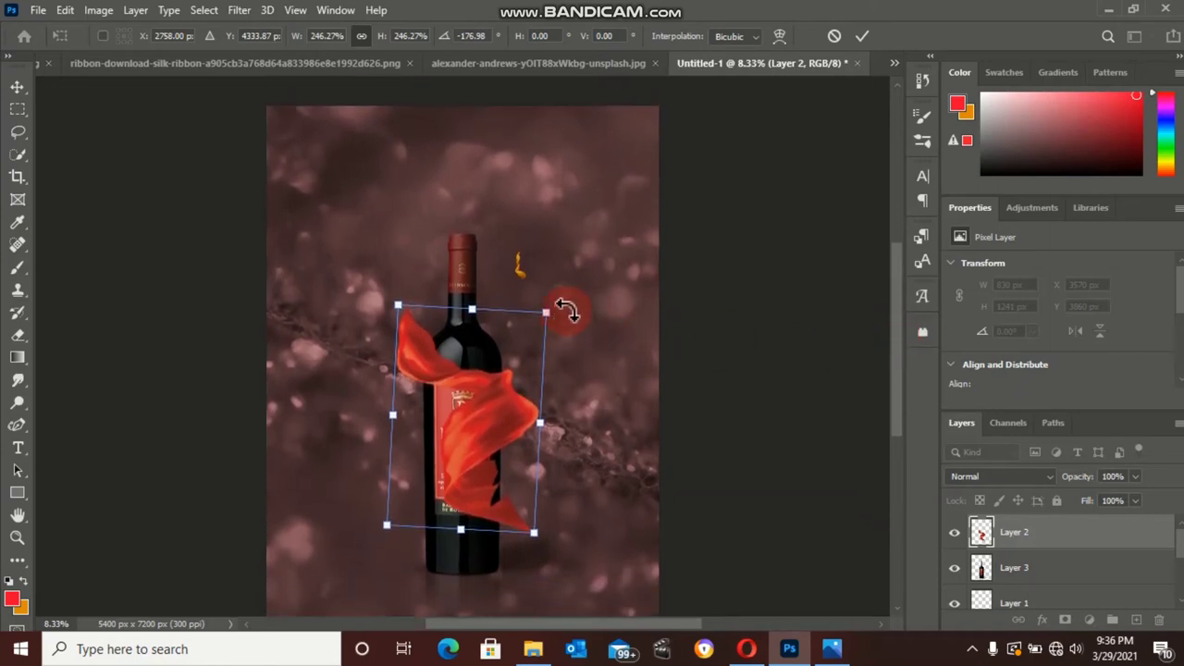
left_click_drag(564, 308, 558, 305)
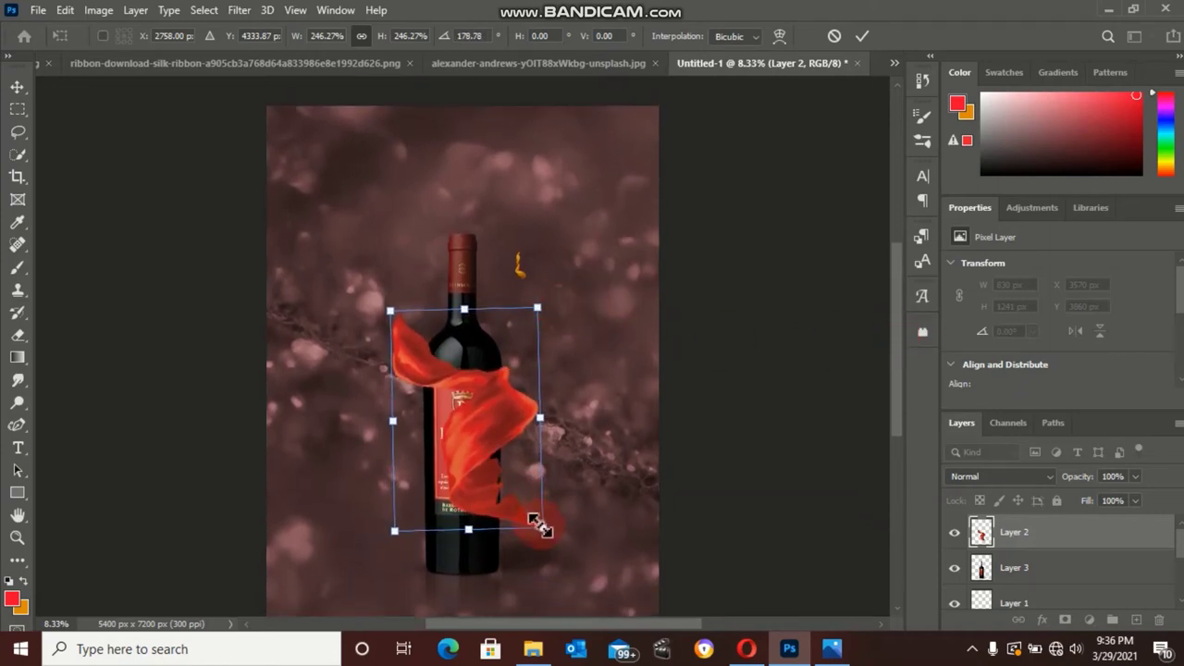
left_click_drag(540, 525, 595, 606)
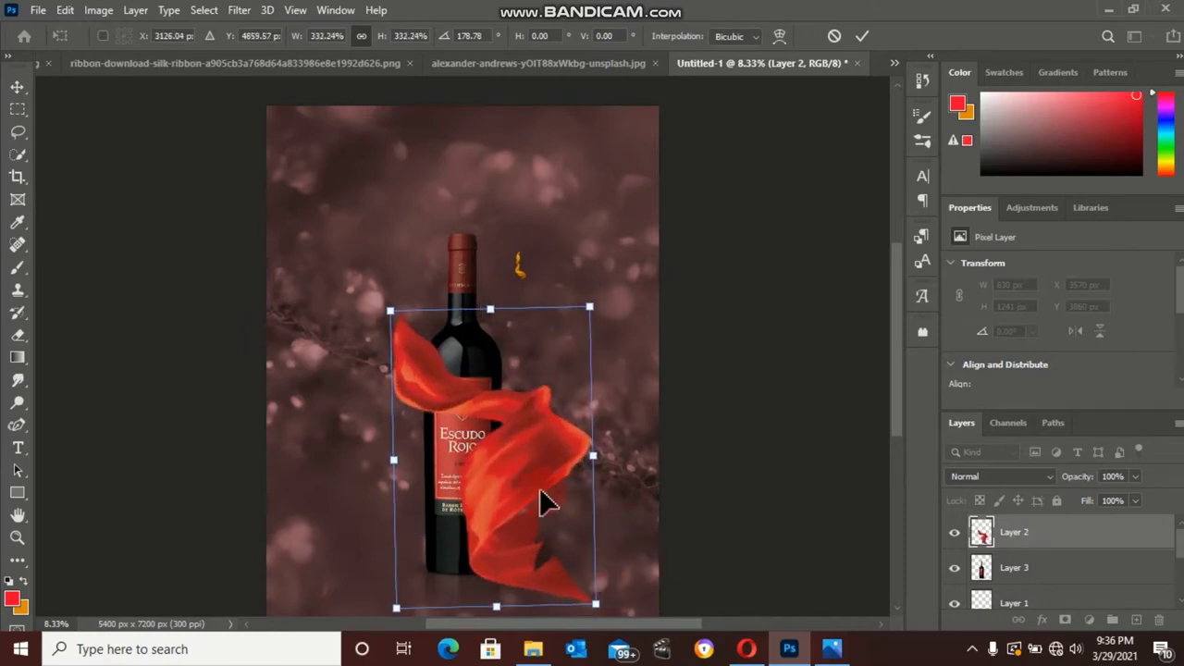
left_click_drag(542, 503, 491, 451)
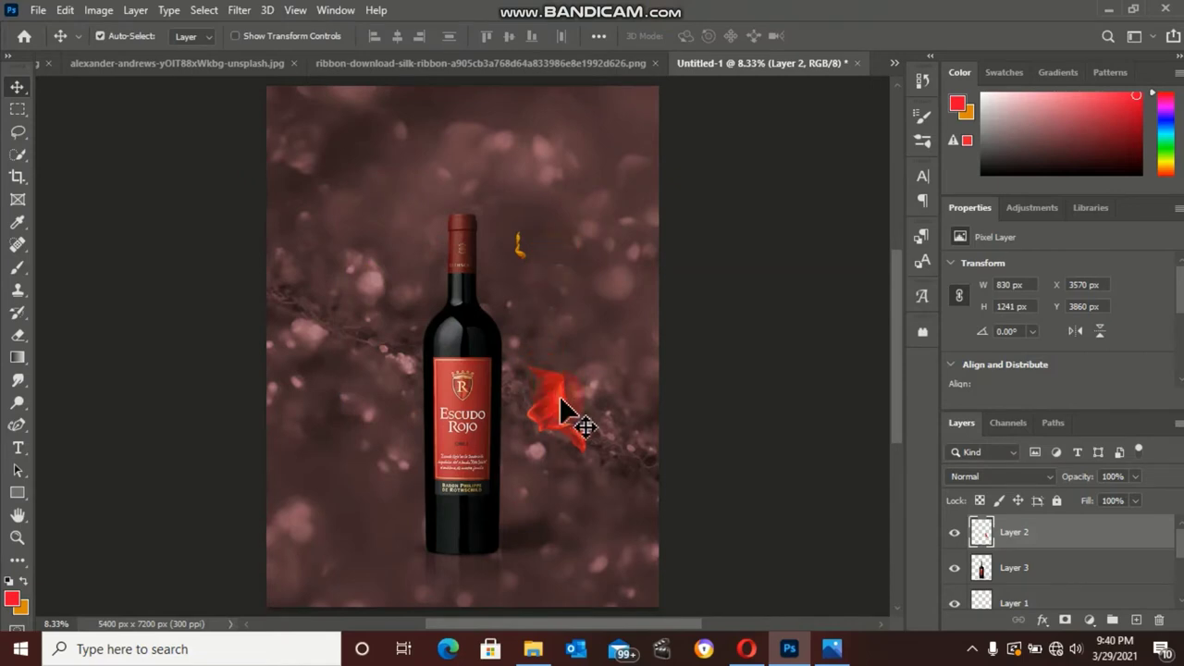
Scale the ribbon up and rotate it about -180° so it wraps around the bottle
key("ctrl+t")
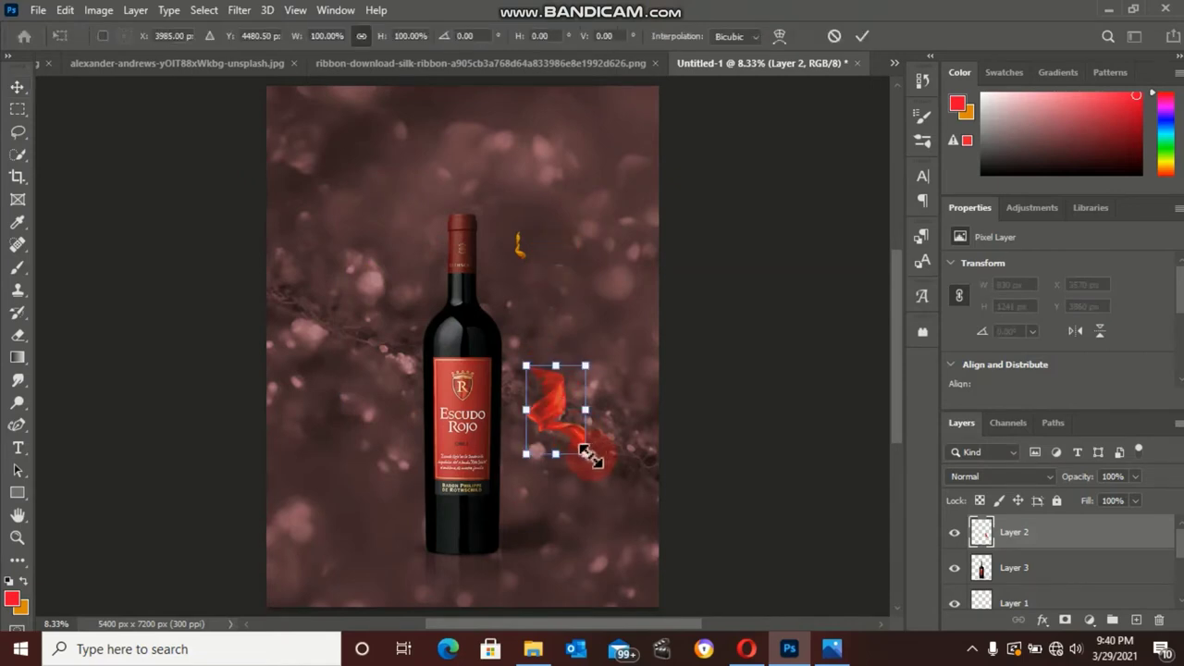
left_click_drag(584, 454, 784, 621)
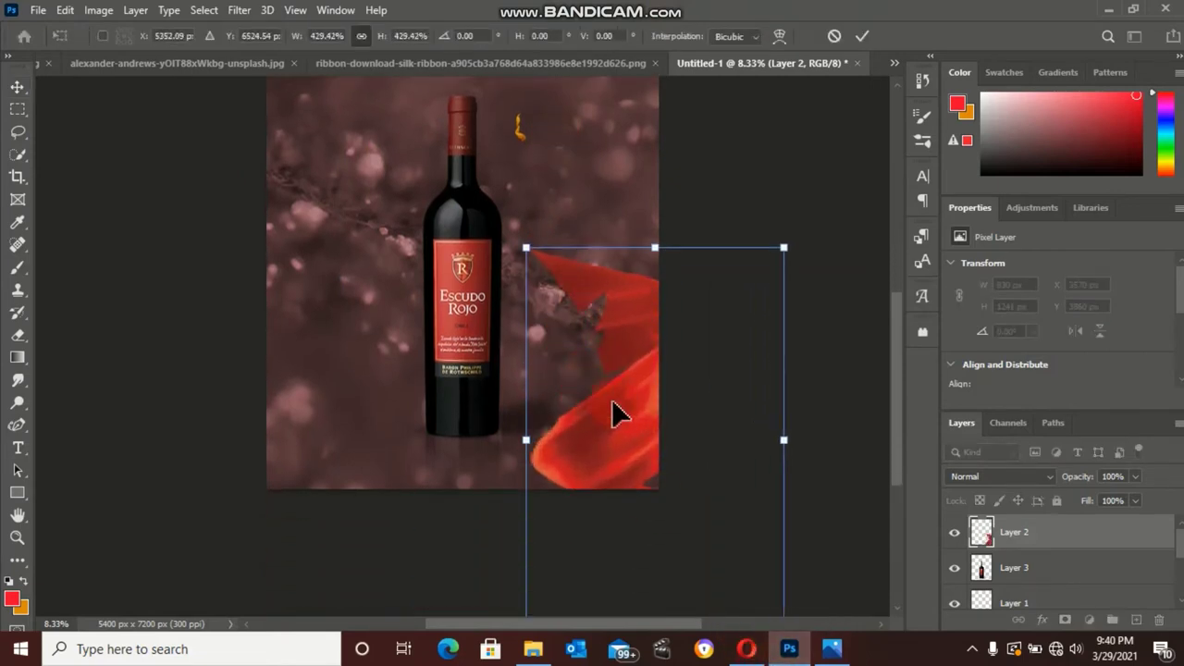
mouse_move(639, 427)
left_mouse_down()
mouse_move(534, 304)
mouse_move(482, 265)
mouse_move(485, 284)
left_mouse_up()
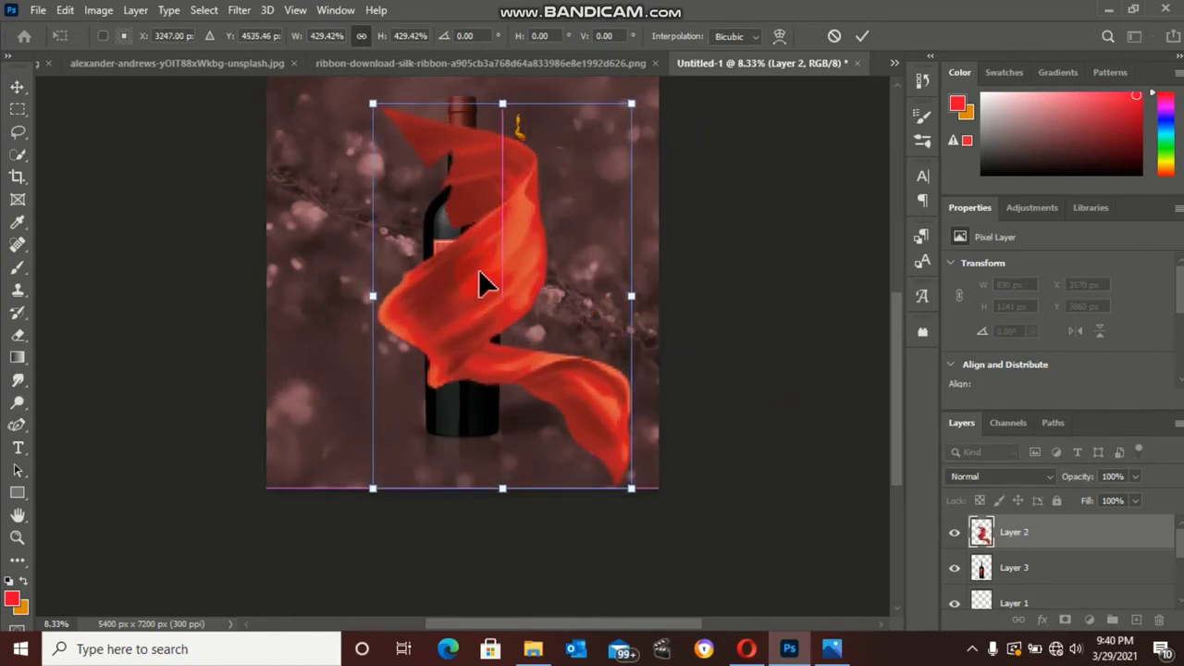
mouse_move(677, 498)
left_mouse_down()
mouse_move(682, 219)
mouse_move(439, 106)
mouse_move(404, 119)
mouse_move(390, 151)
left_mouse_up()
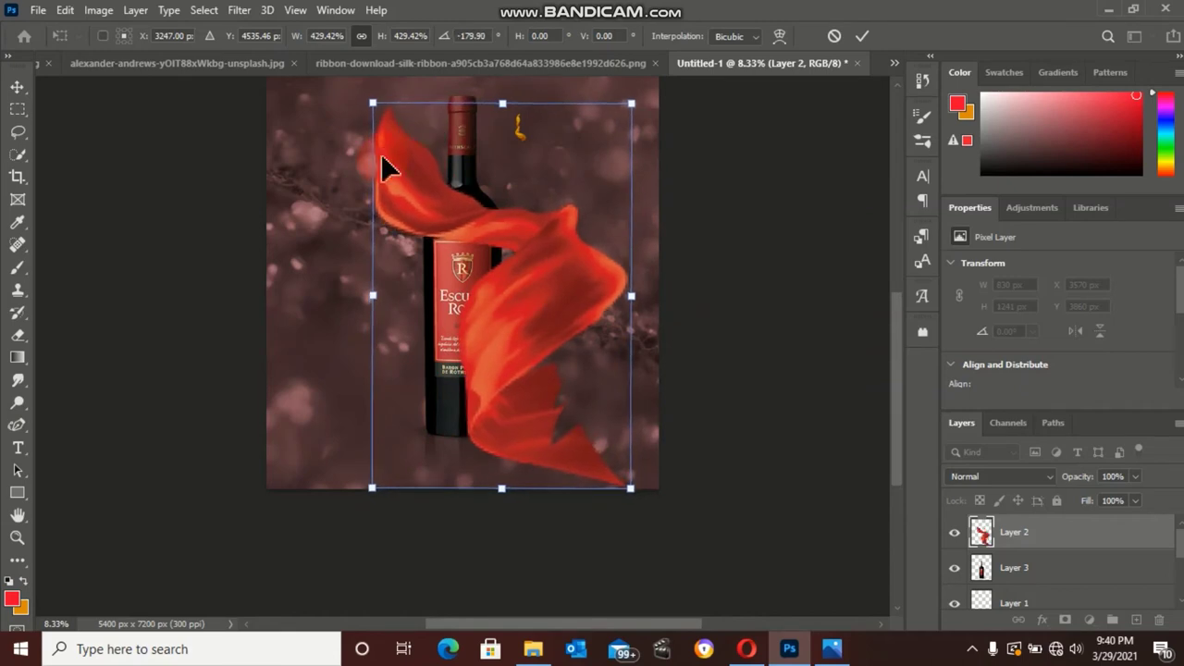
mouse_move(575, 290)
left_mouse_down()
mouse_move(515, 268)
mouse_move(525, 271)
left_mouse_up()
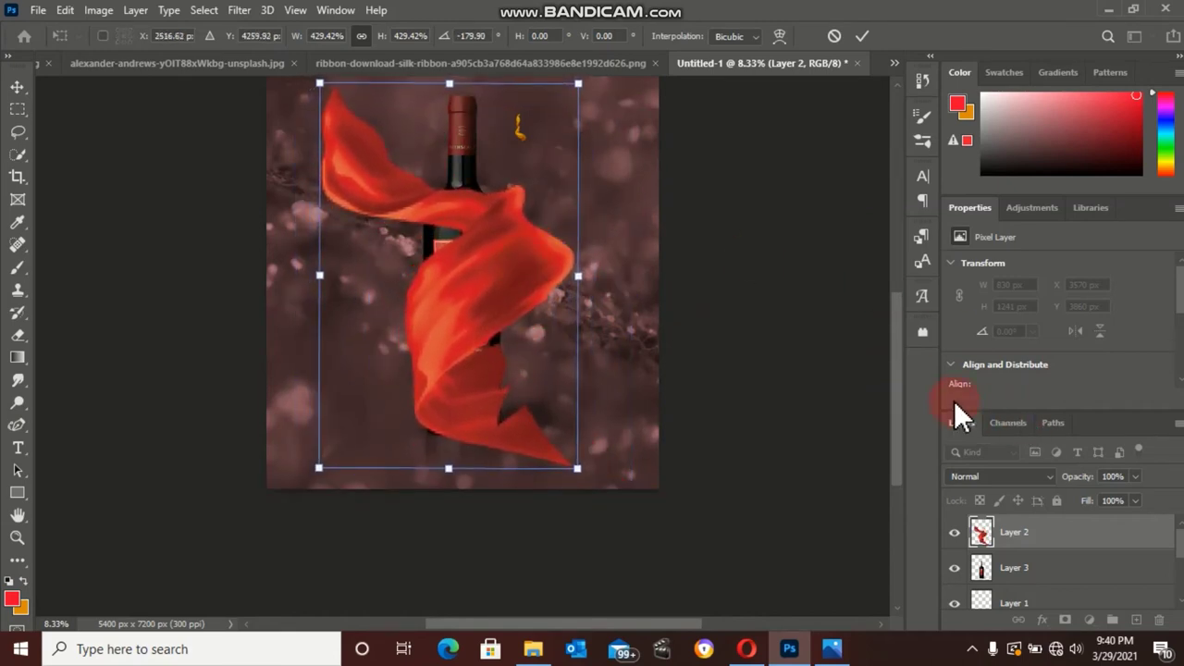
left_click_drag(901, 391, 901, 348)
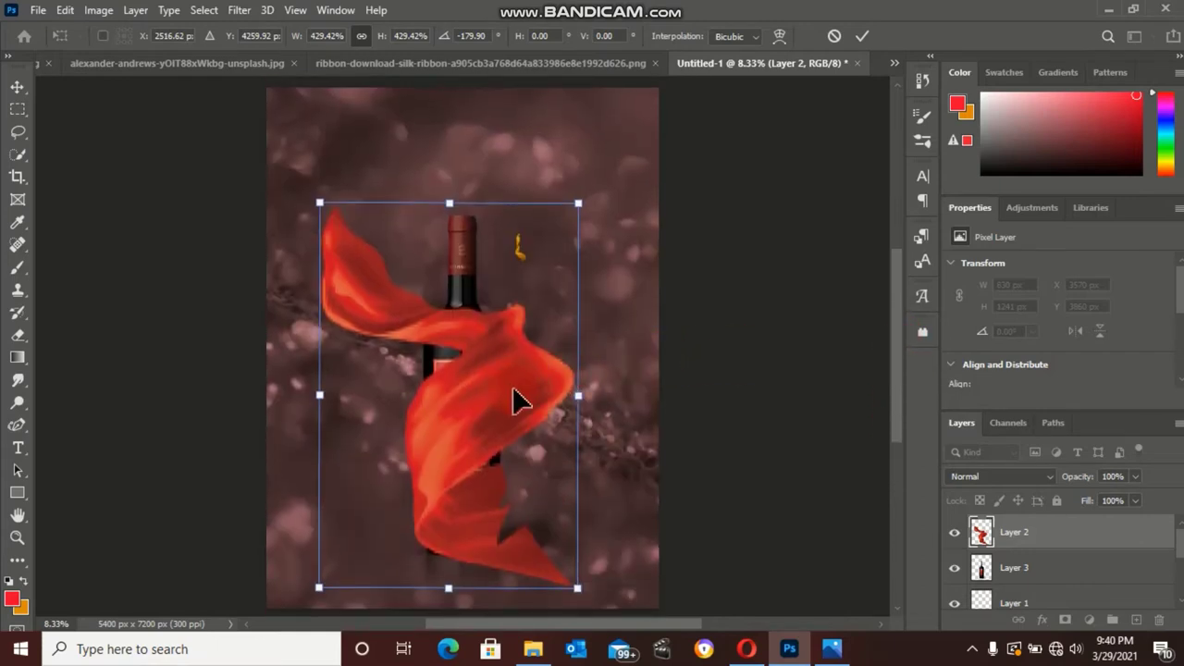
Nudge the ribbon slightly right and settle its scale at about 406% over the bottle
key("shift+Right")
key("shift+Right")
key("shift+Right")
key("shift+Right")
key("shift+Right")
key("shift+Right")
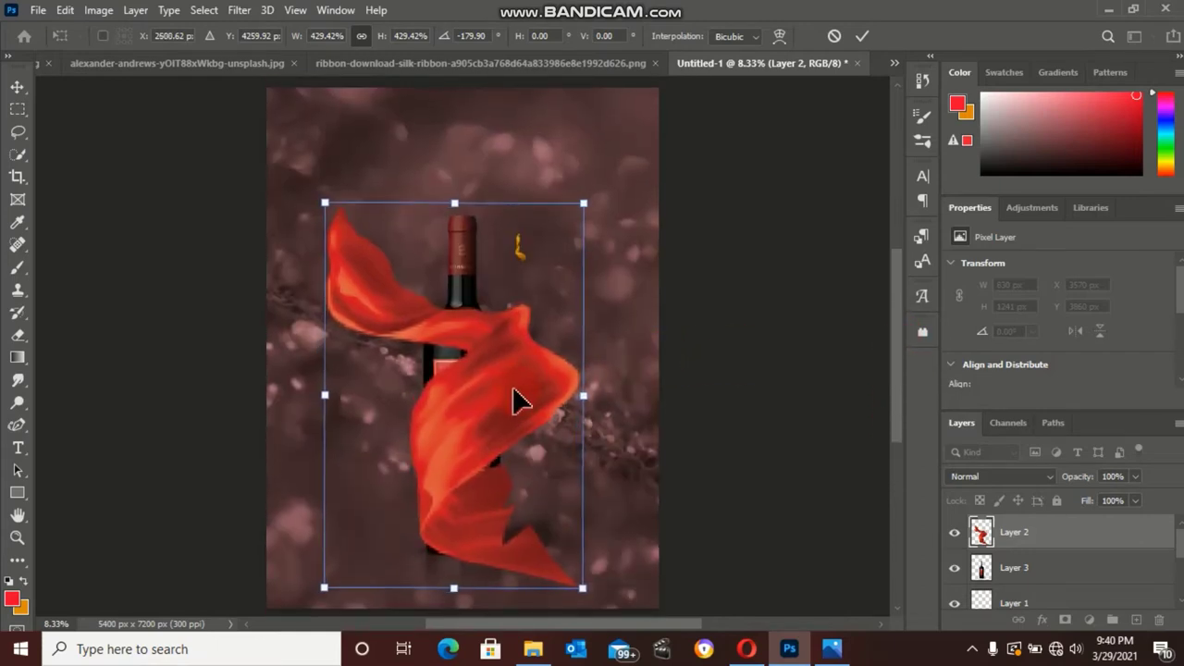
key("Right")
key("Right")
key("Right")
key("Right")
key("Right")
key("Right")
key("Right")
key("Right")
key("Right")
key("Right")
key("Right")
key("Right")
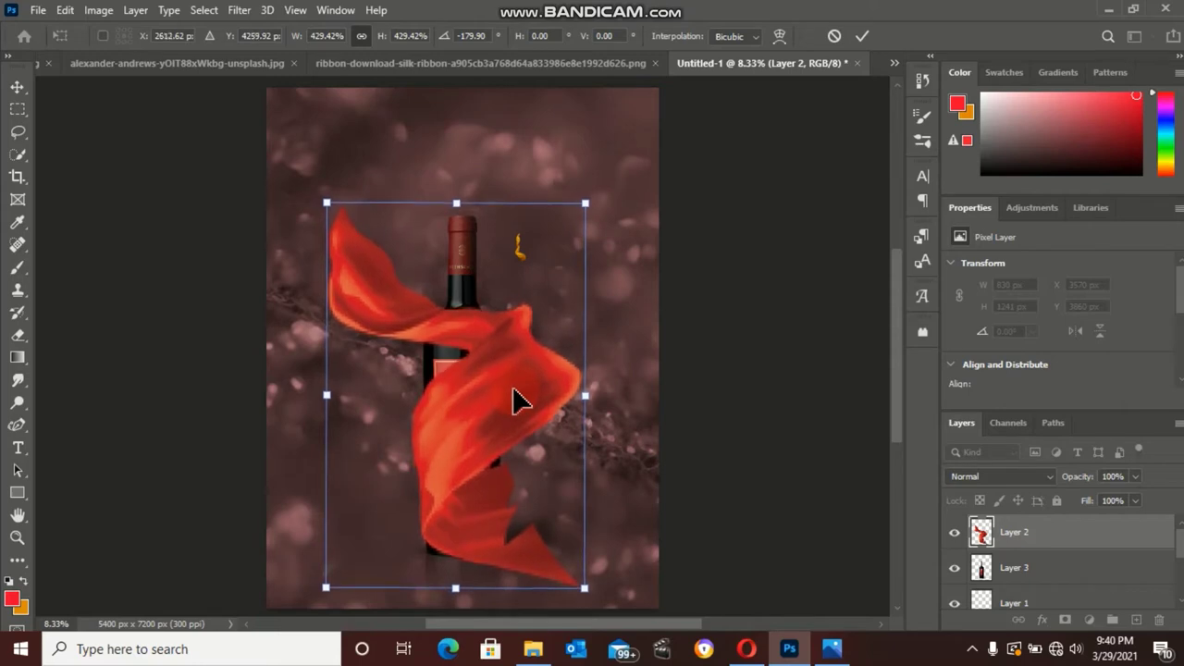
scroll(518, 400, "down", 5)
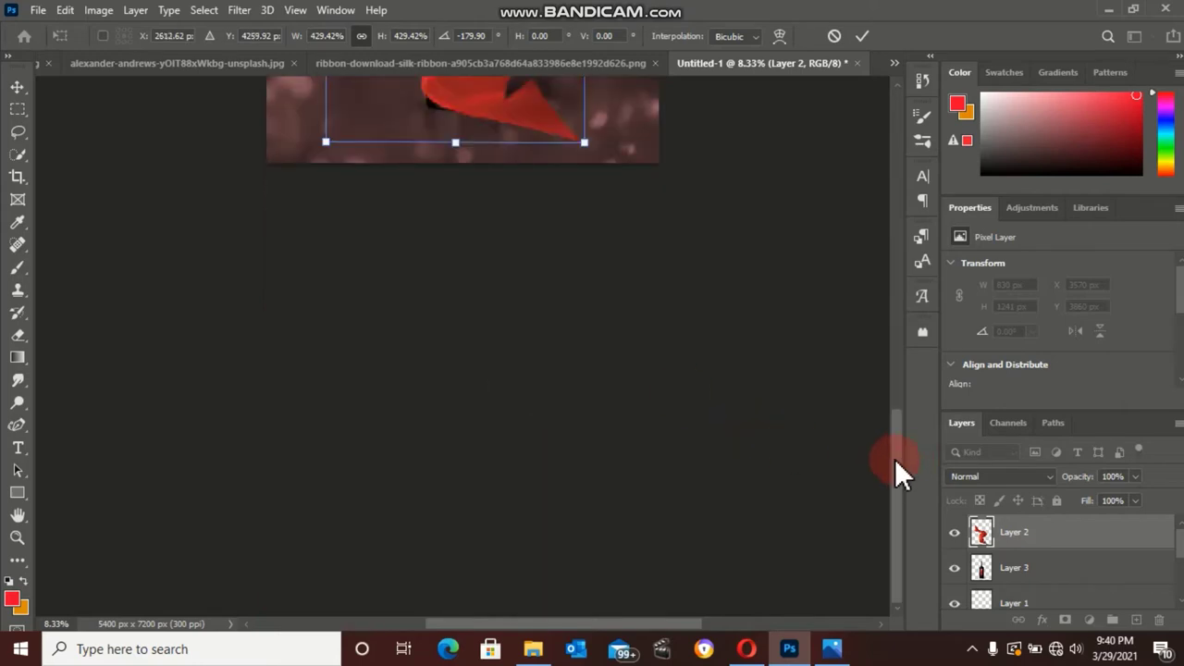
left_click_drag(894, 459, 909, 299)
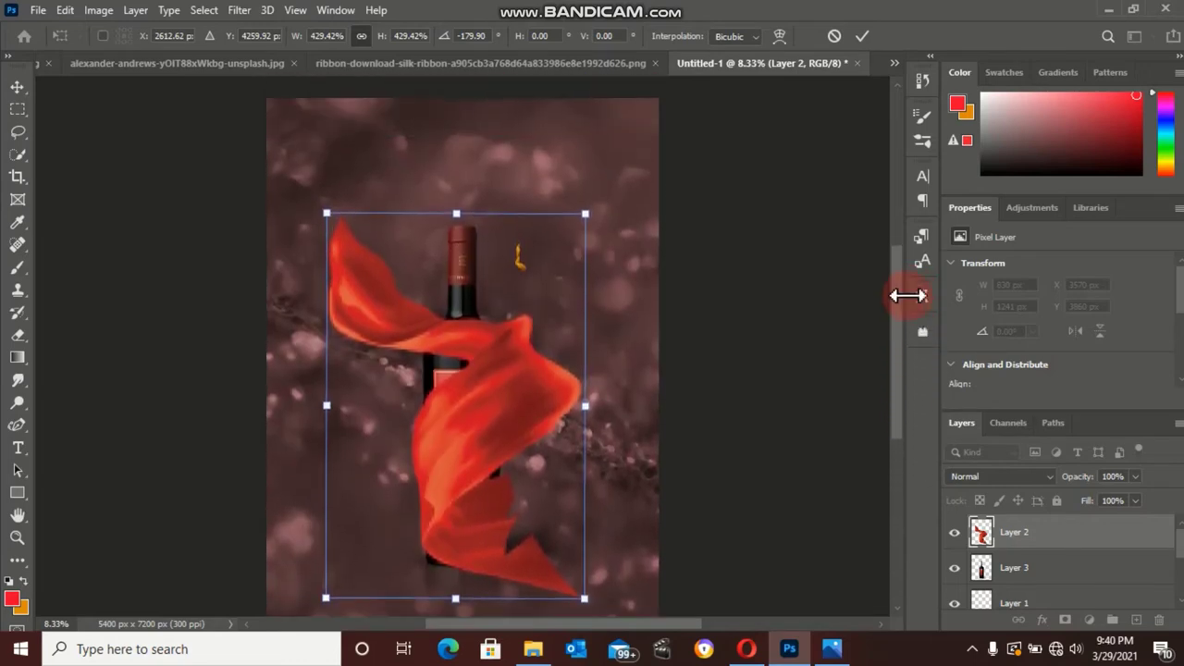
left_click_drag(583, 595, 568, 574)
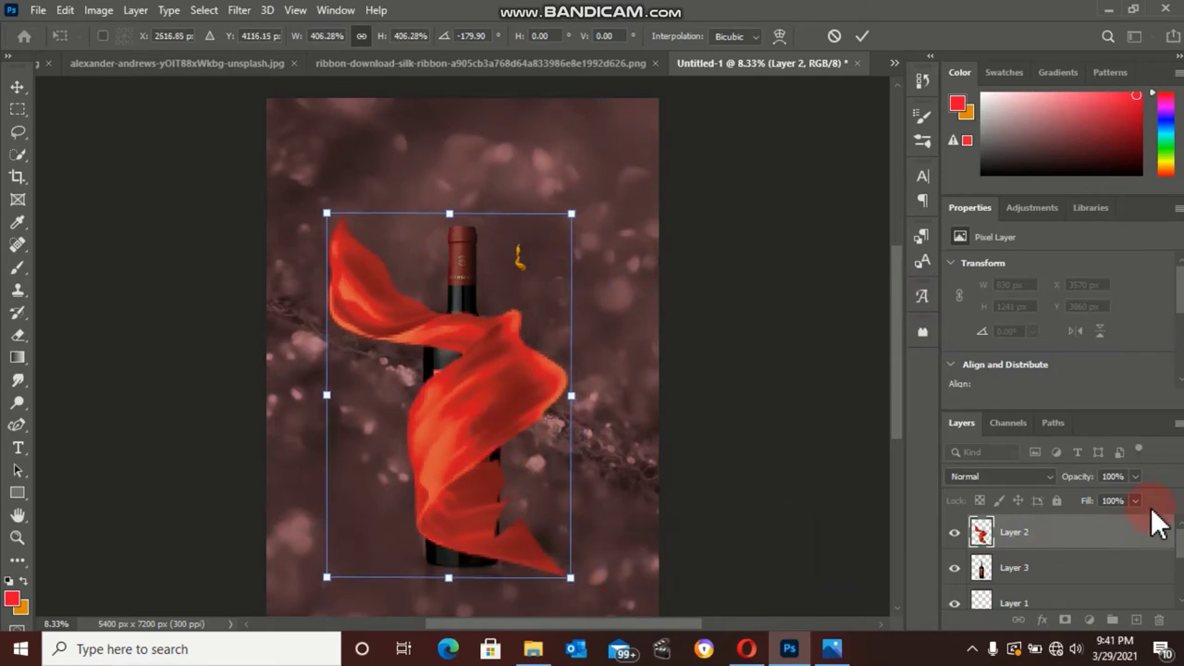
left_click(1076, 526)
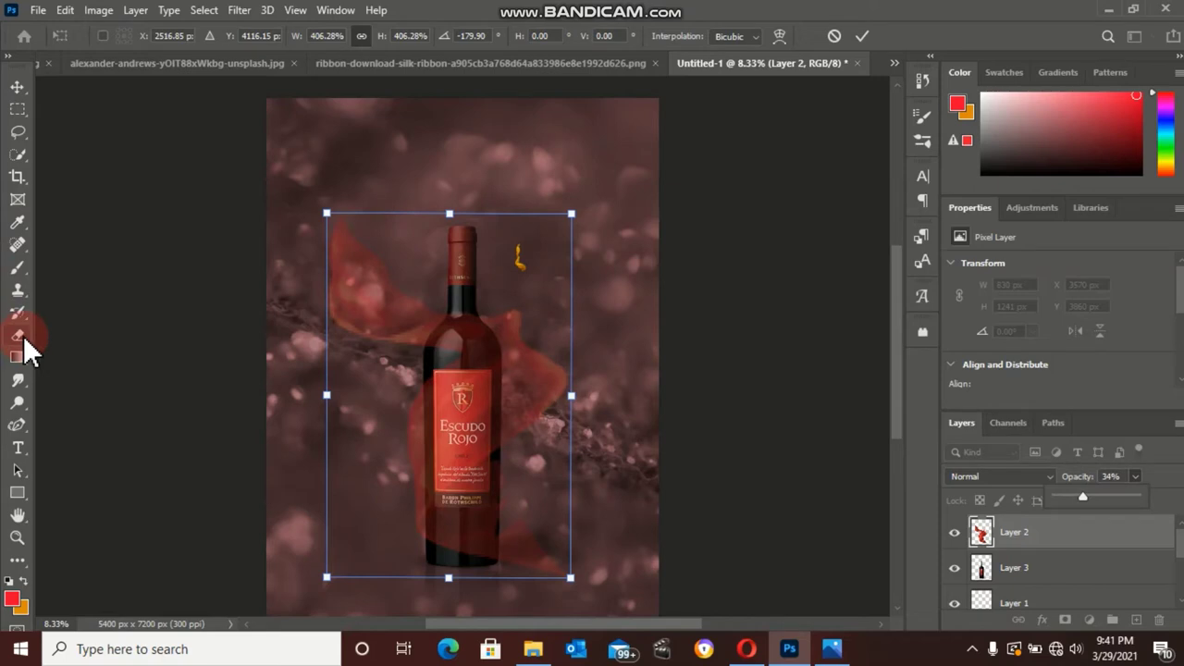
Set the ribbon layer to 34% opacity and switch to a 70 px, 97% opacity Eraser
left_click_drag(28, 350, 148, 335)
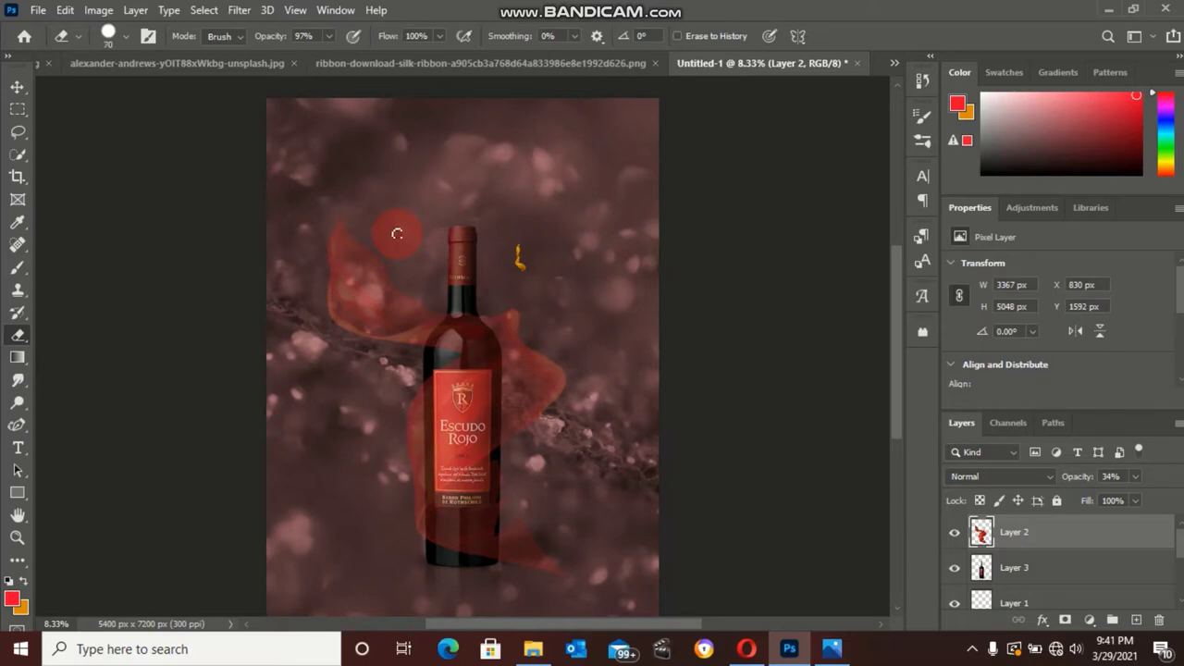
Zoom in on the bottle and begin a trial pen path down its right side
left_click(17, 425)
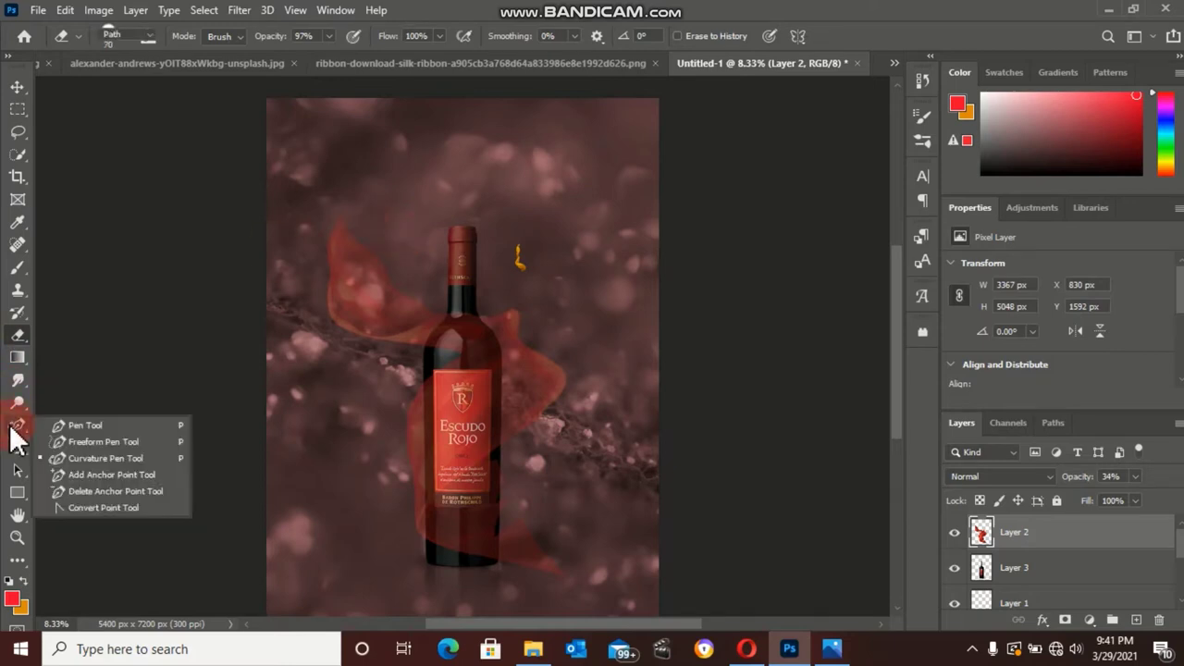
key("ctrl+plus")
key("ctrl+plus")
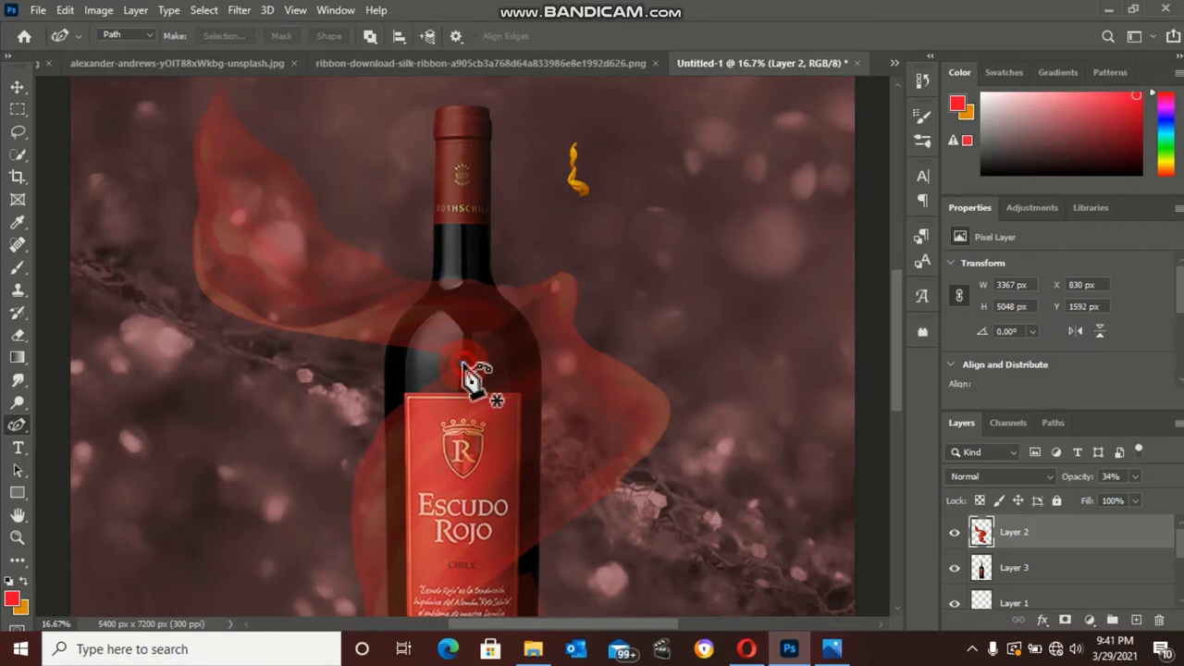
left_click(463, 363)
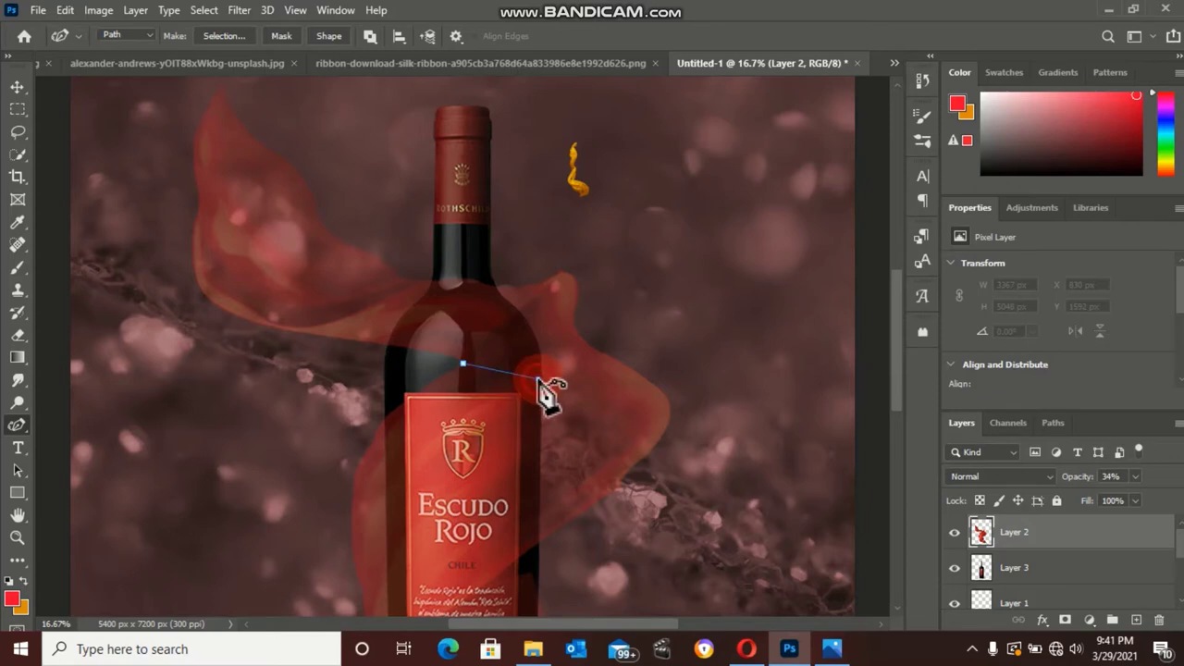
left_click(537, 378)
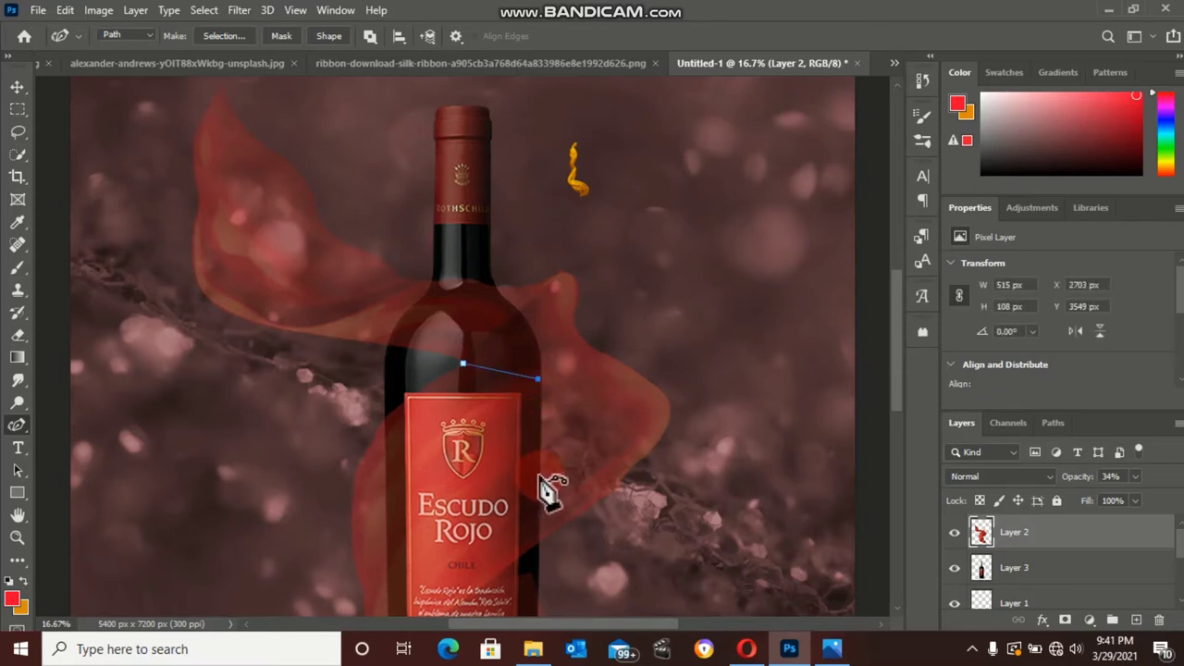
left_click_drag(539, 475, 538, 539)
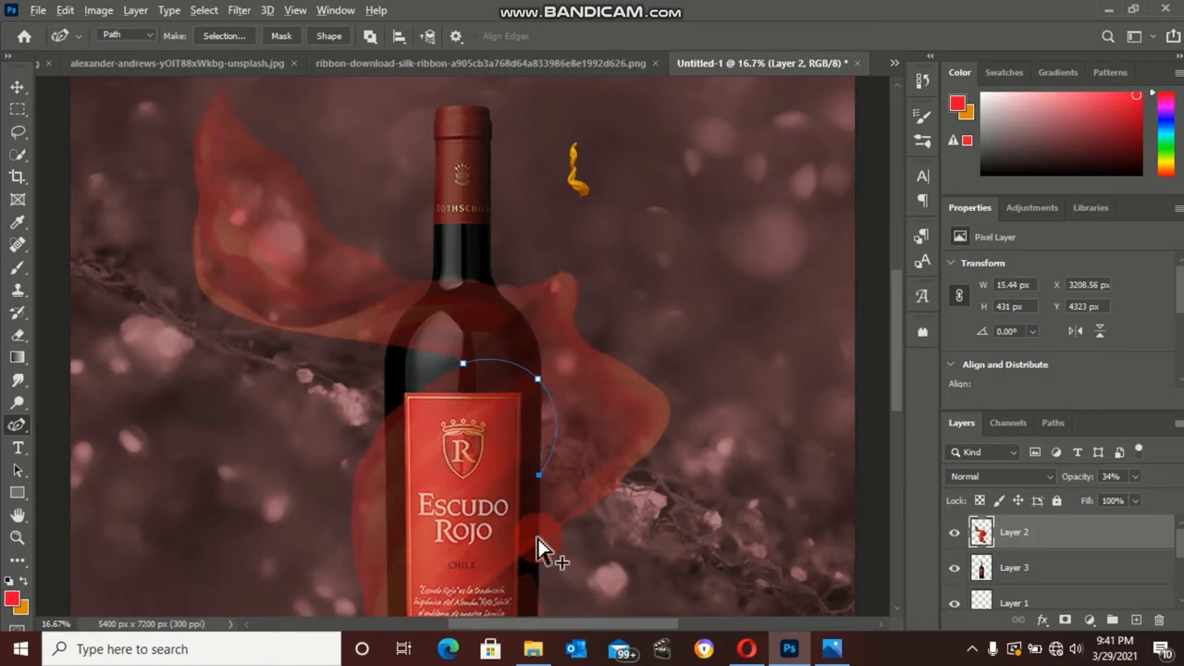
left_click(538, 538)
key("z")
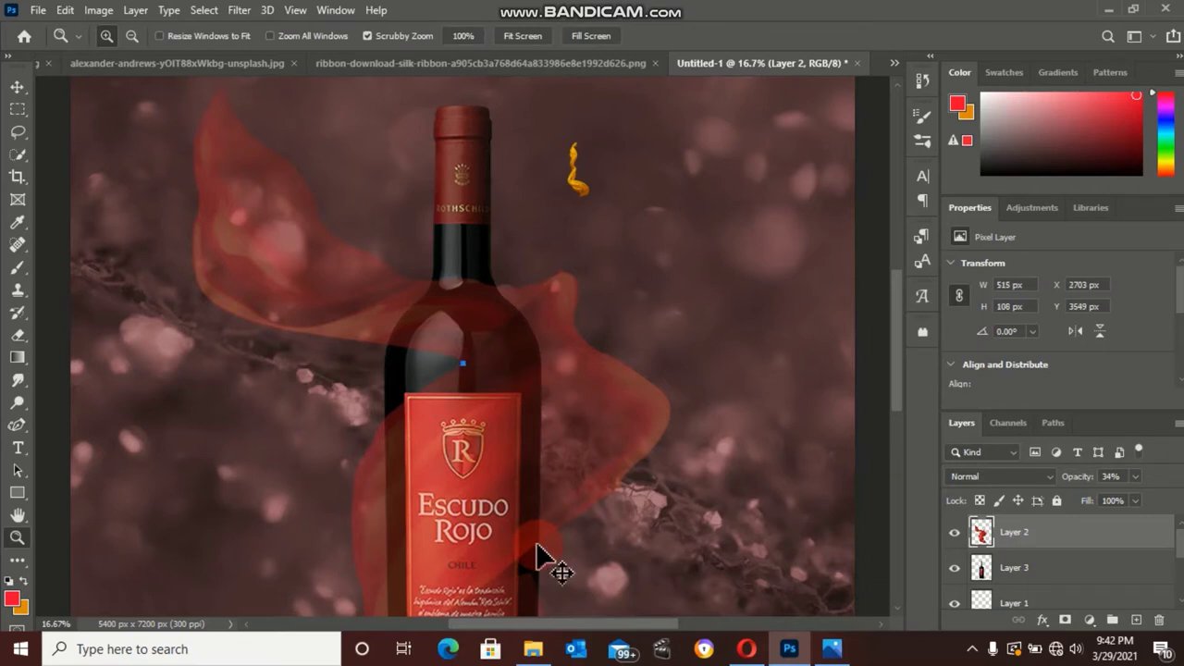
Switch to the standard Pen Tool and trace the bottle's shoulder and right edge
left_click(17, 428)
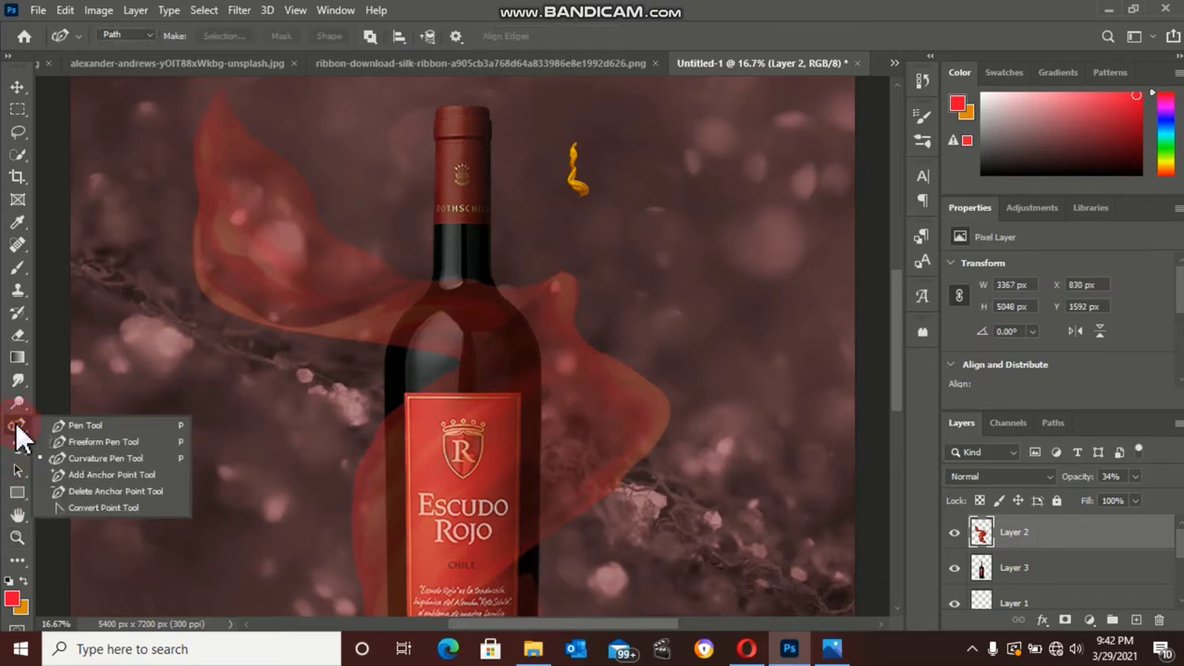
left_click(79, 426)
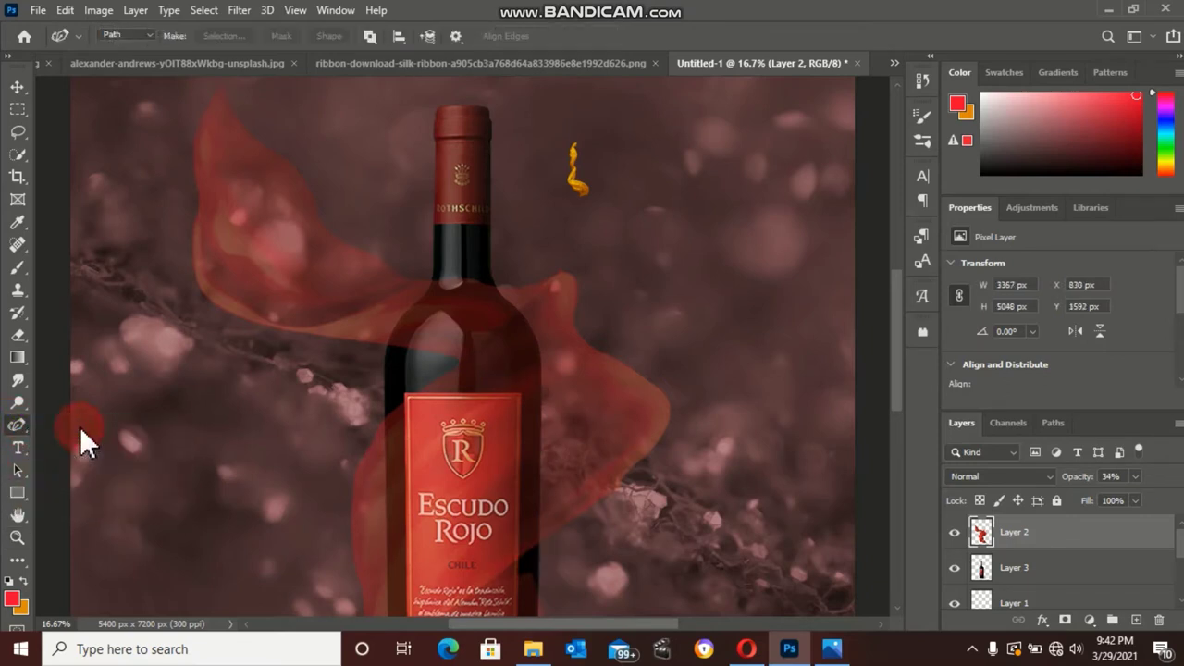
left_click(461, 361)
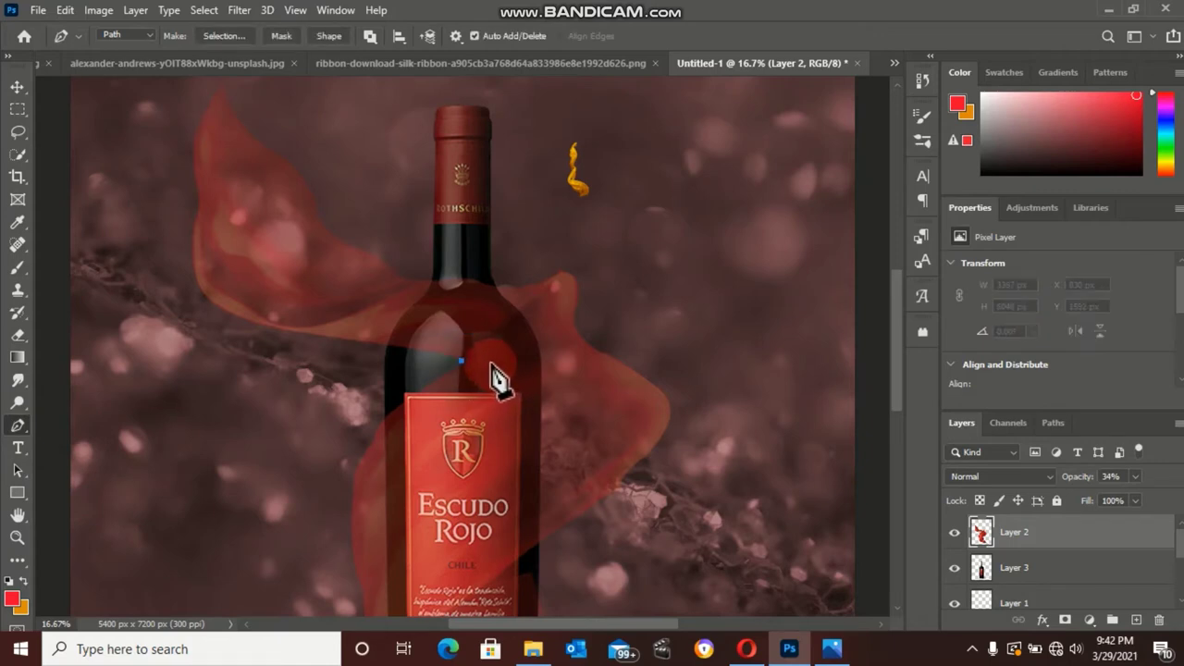
left_click(491, 364)
left_click(516, 371)
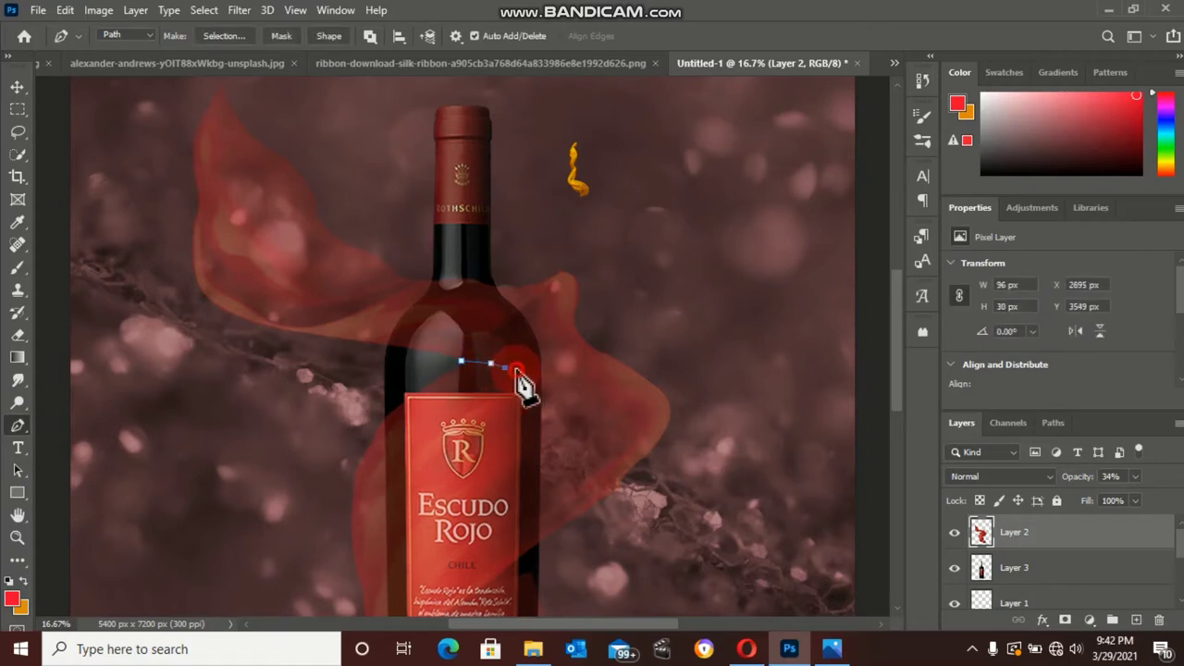
left_click_drag(534, 393, 540, 404)
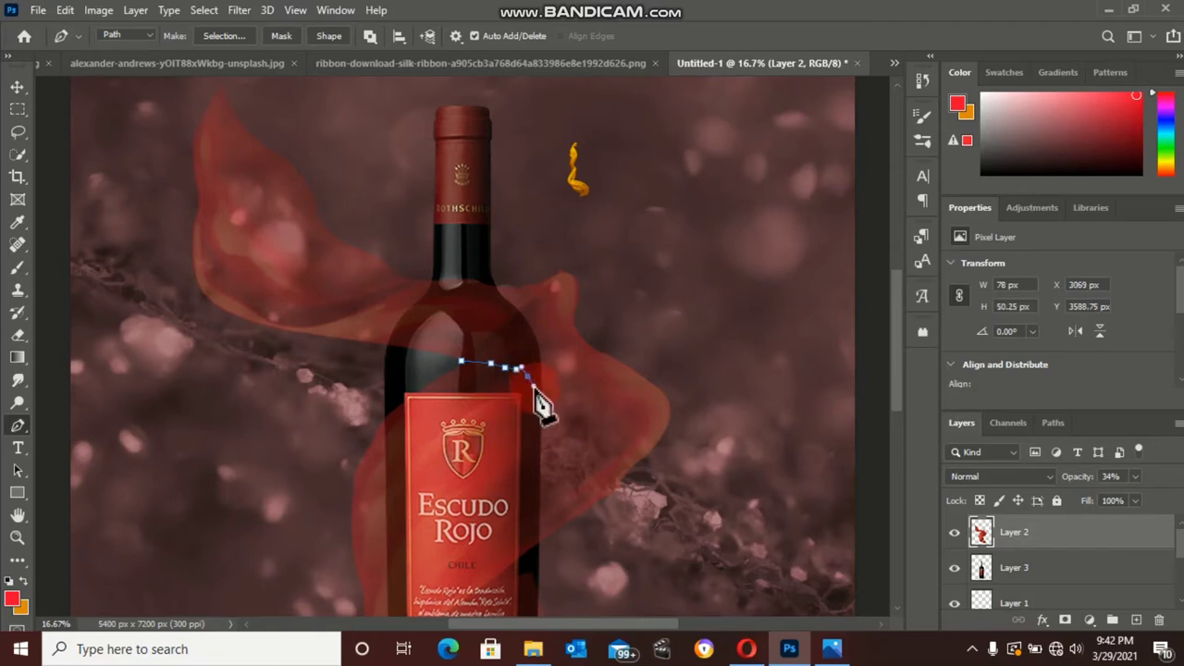
left_click(537, 392)
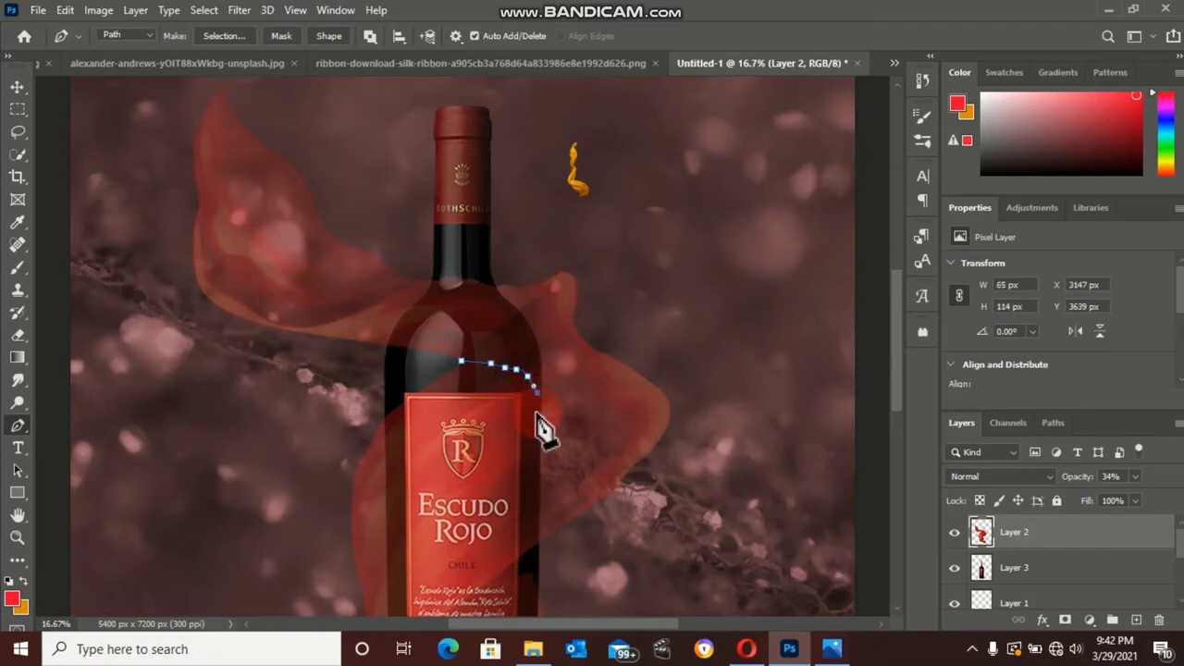
left_click(537, 467)
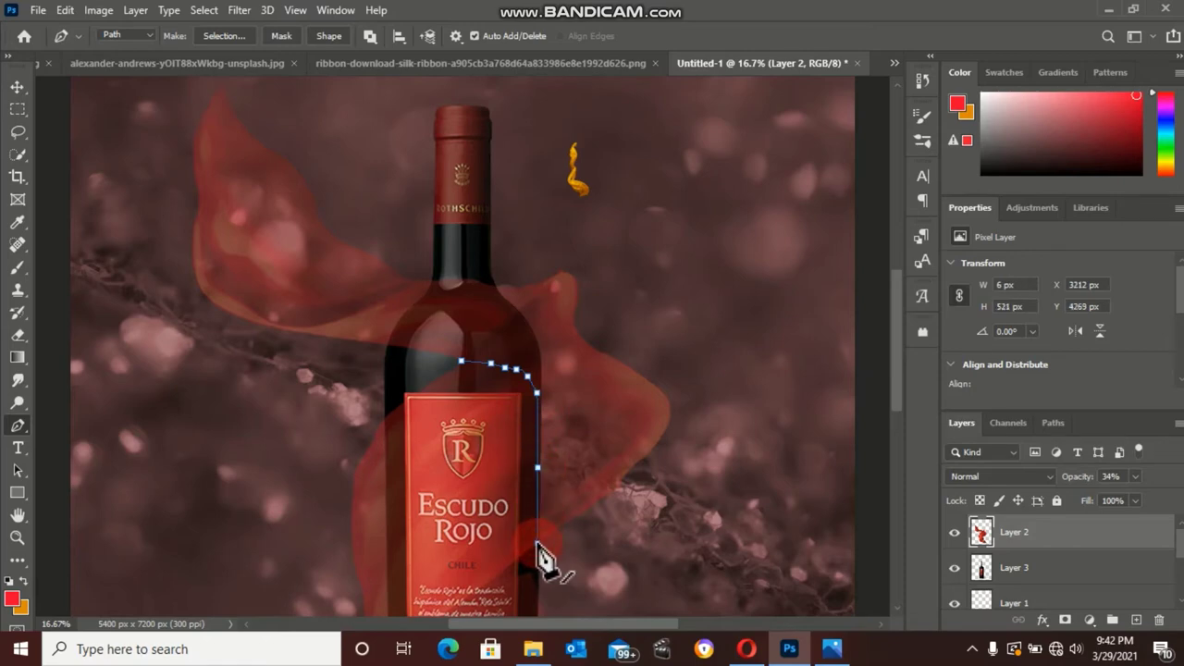
left_click(536, 544)
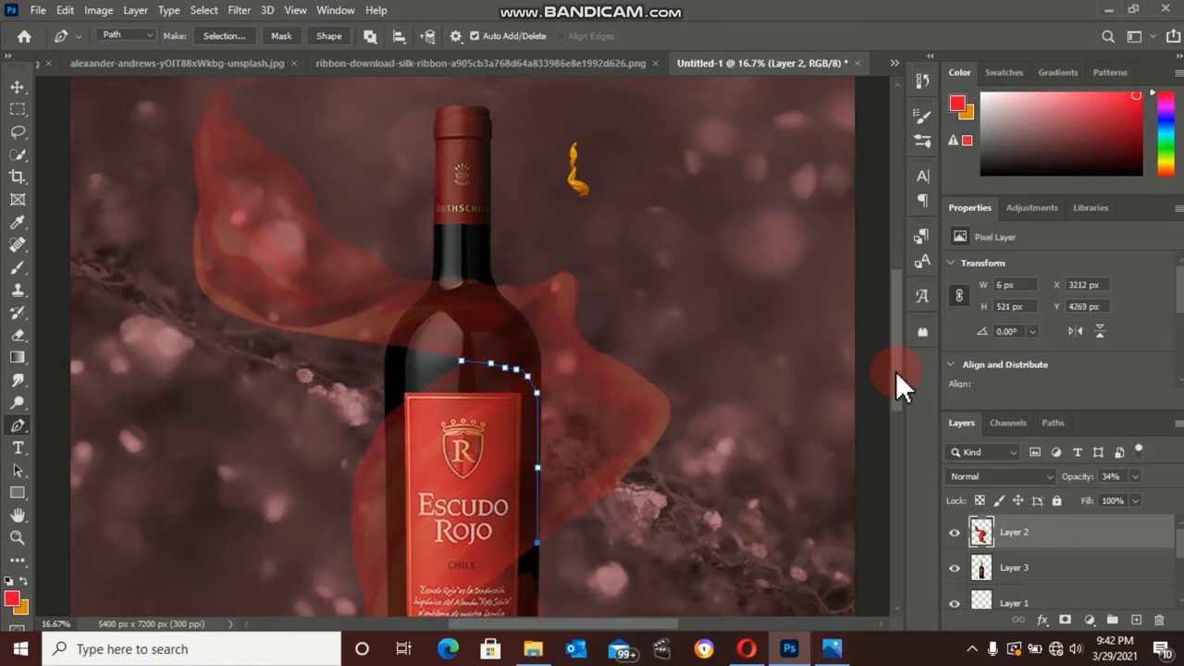
Trace below the label and up the left edge, closing the path, then choose Stroke Path with Eraser
left_click_drag(896, 371, 896, 439)
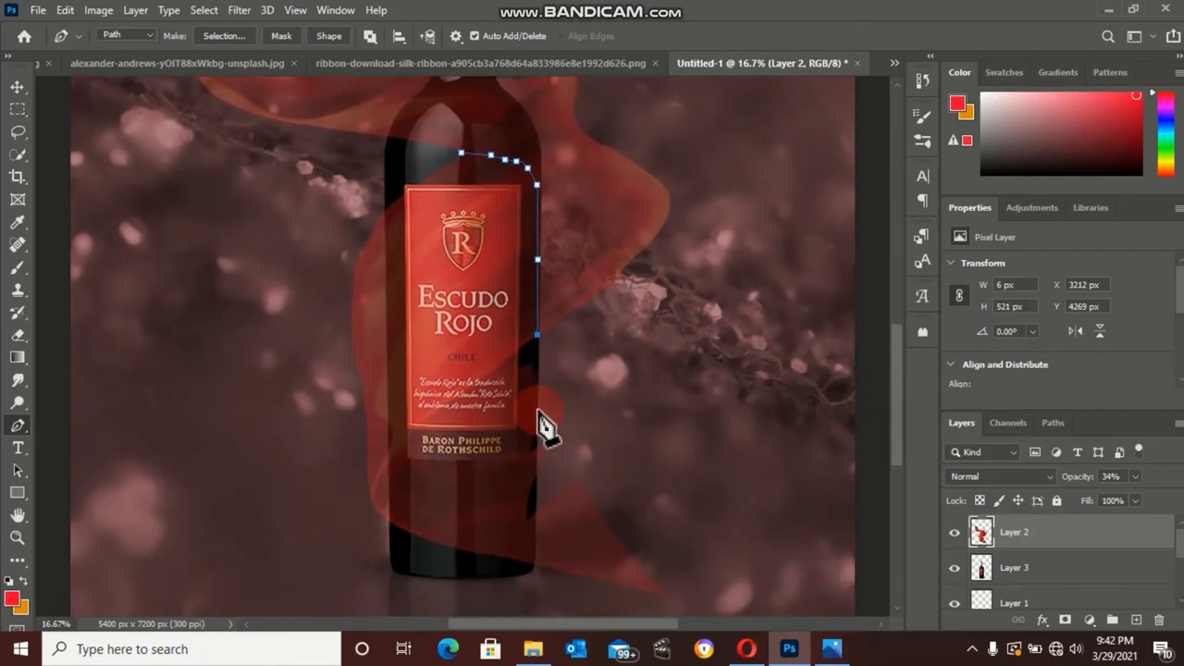
left_click(537, 428)
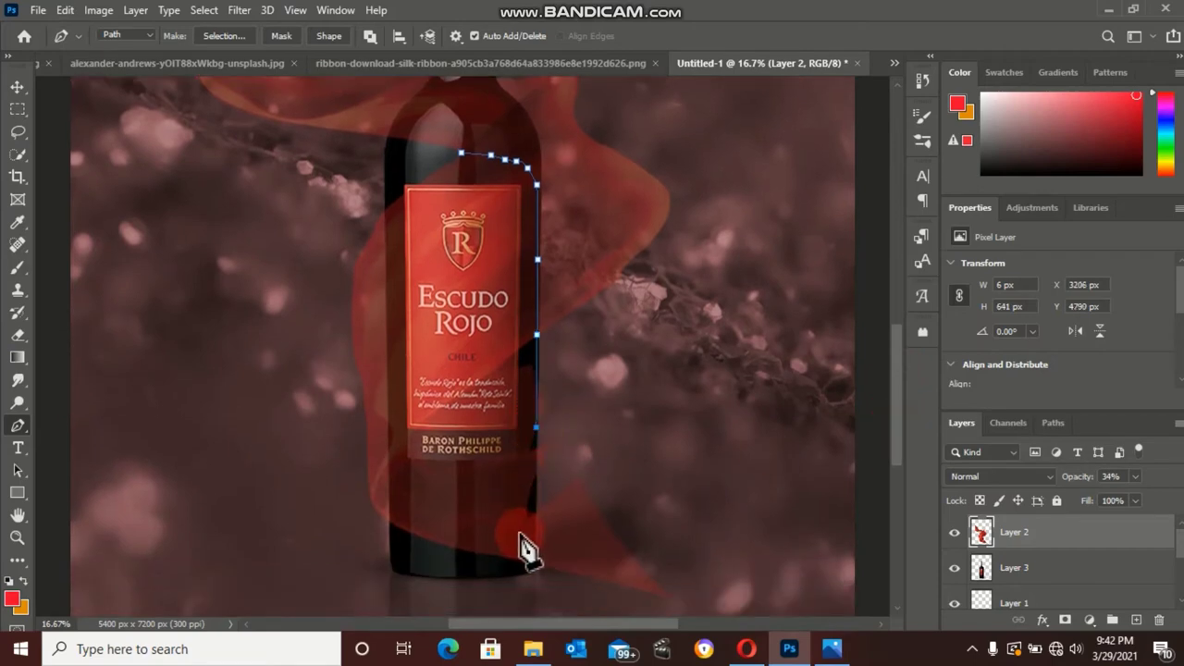
left_click(534, 473)
left_click(461, 475)
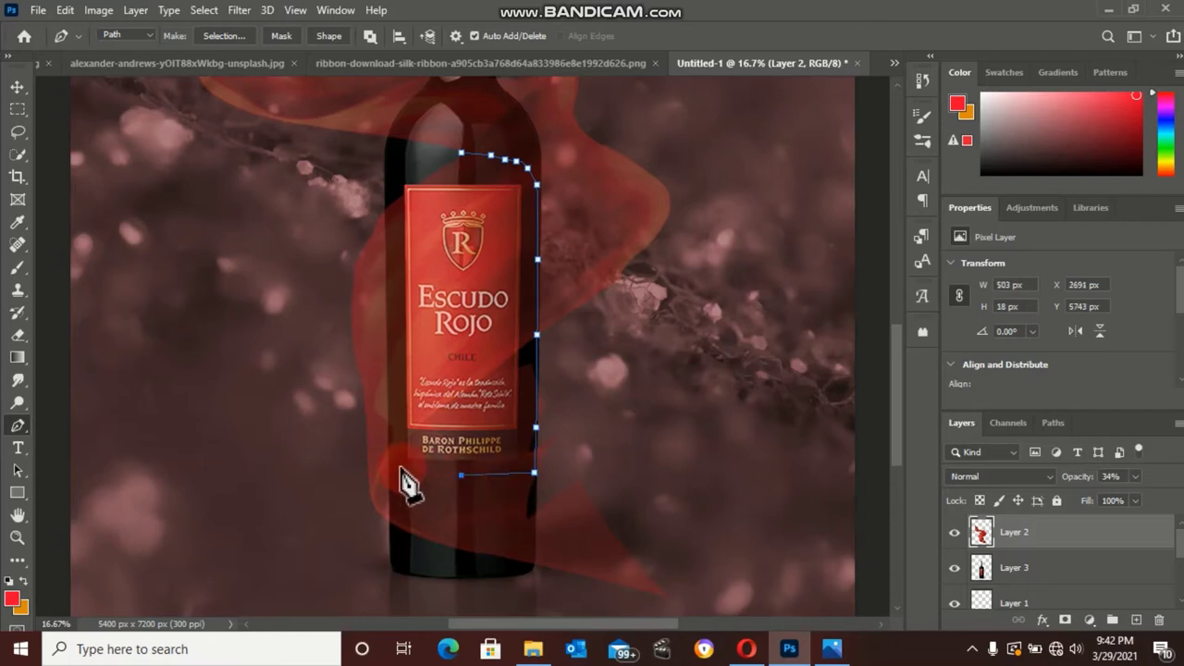
left_click_drag(398, 465, 389, 435)
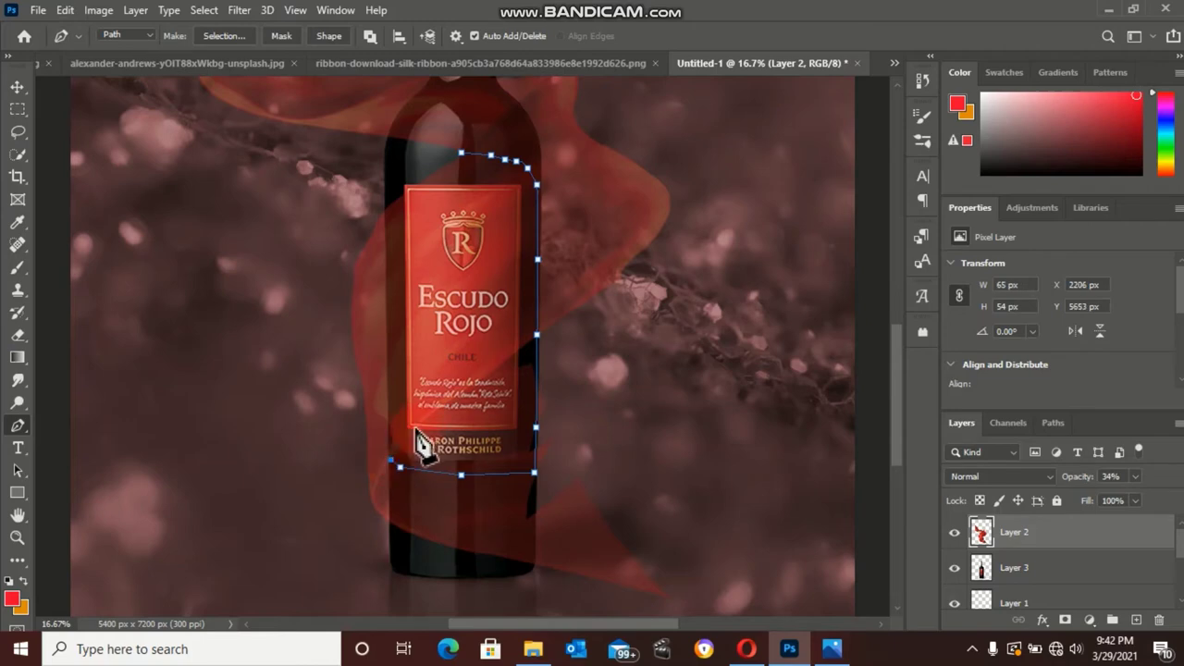
left_click(390, 429)
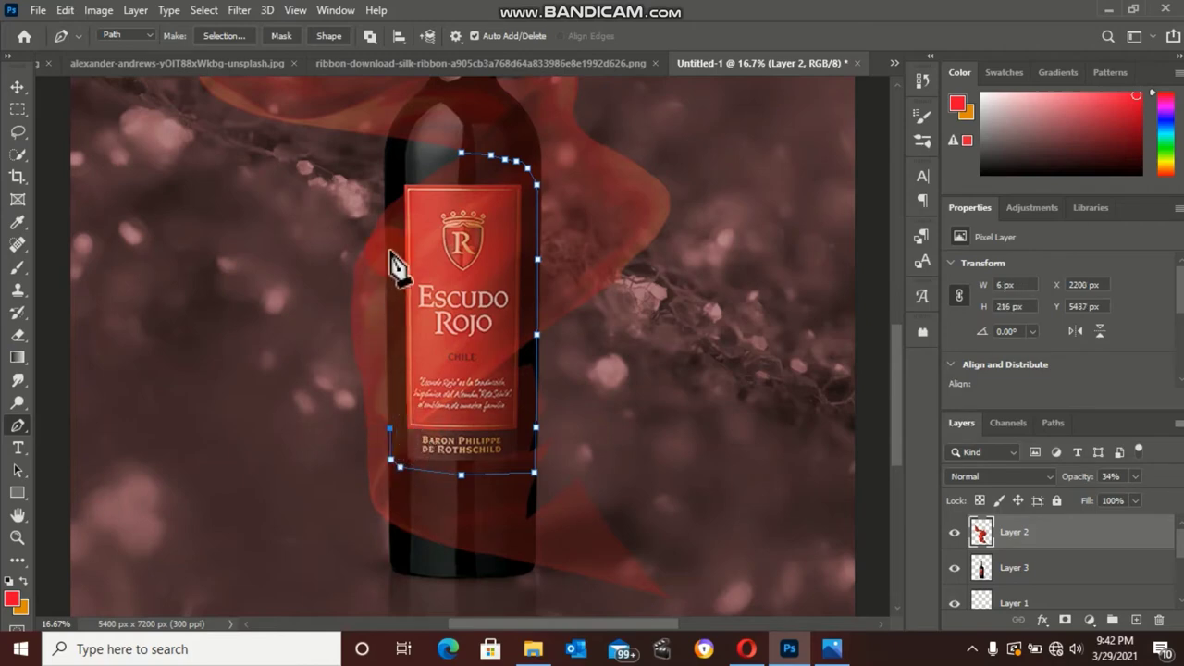
left_click(387, 211)
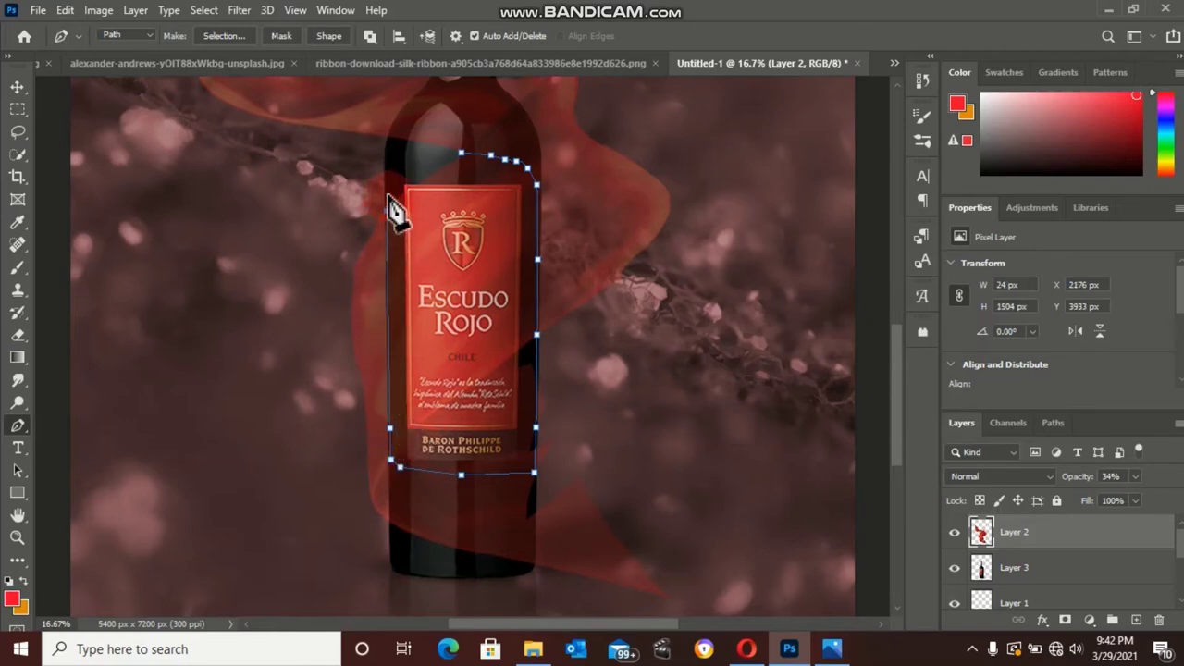
left_click(398, 150)
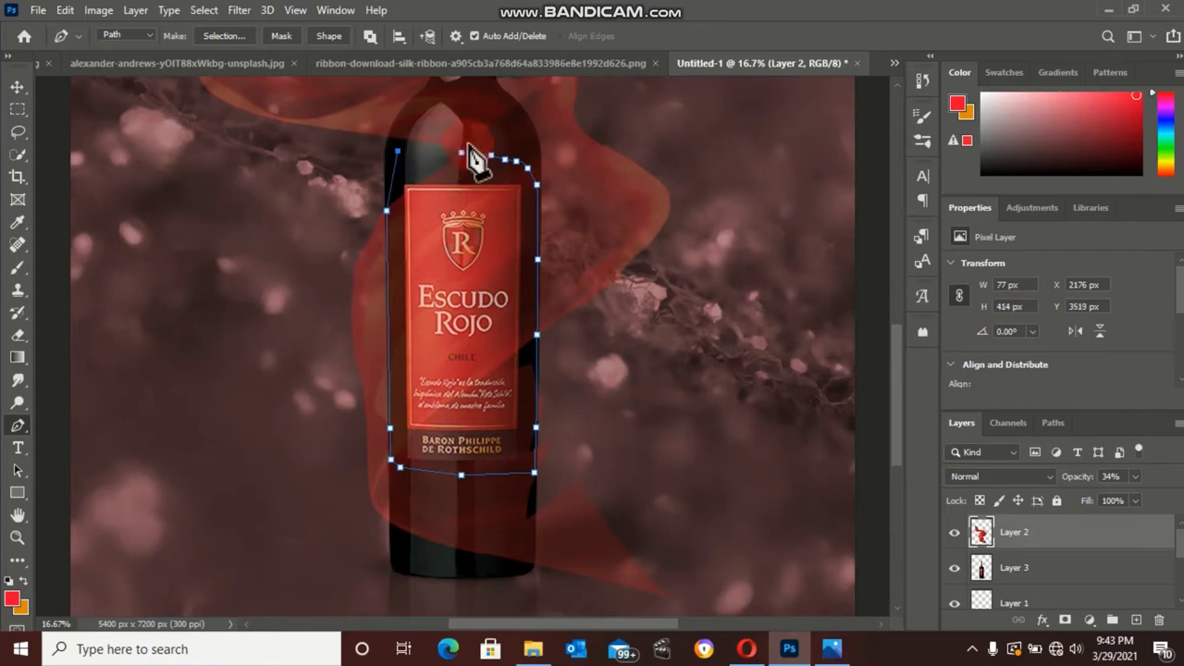
left_click(461, 153)
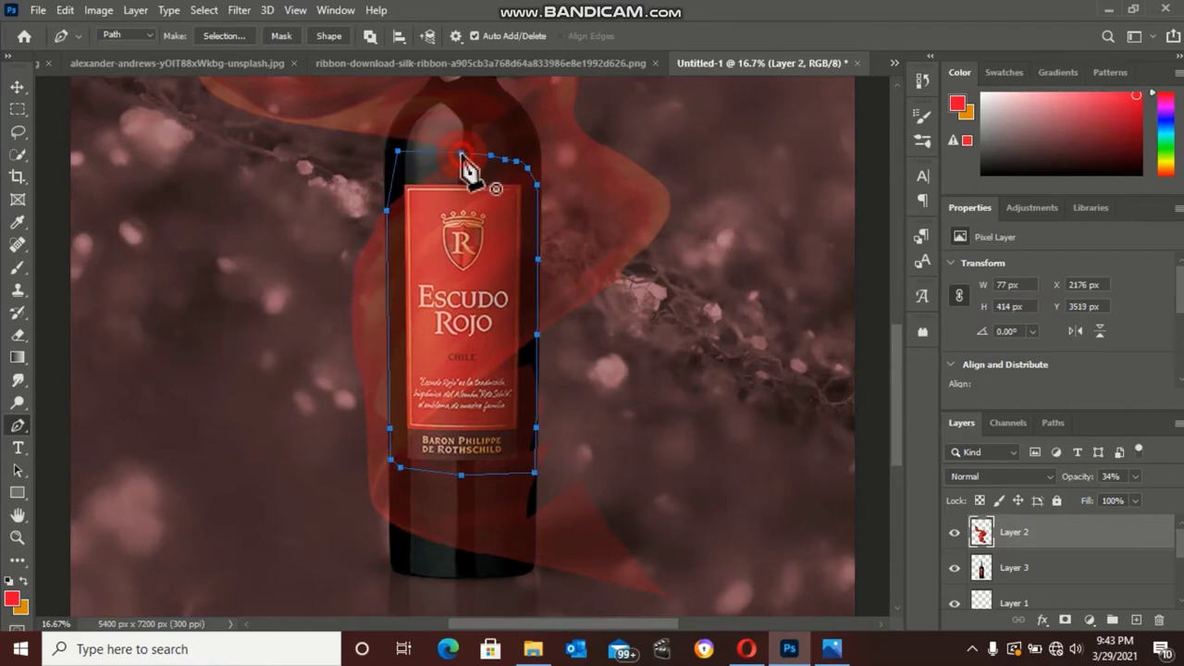
right_click(468, 257)
left_click(529, 361)
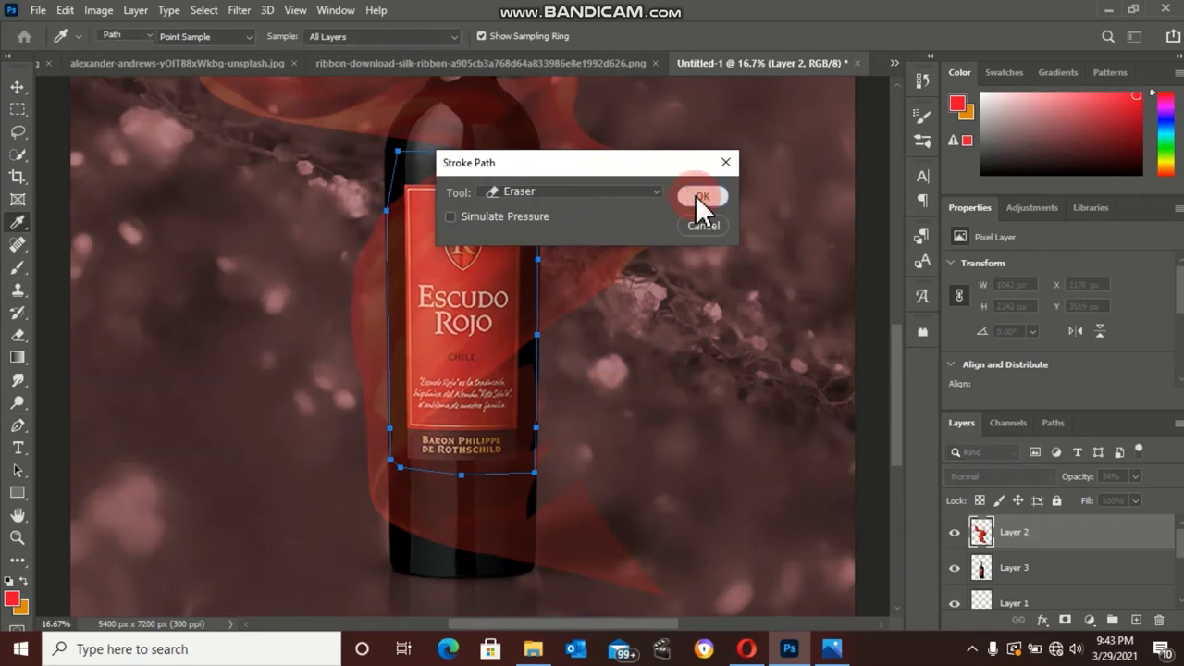
Stroke the traced bottle outline with the Eraser, delete the path, and set the eraser to size 500
left_click(695, 196)
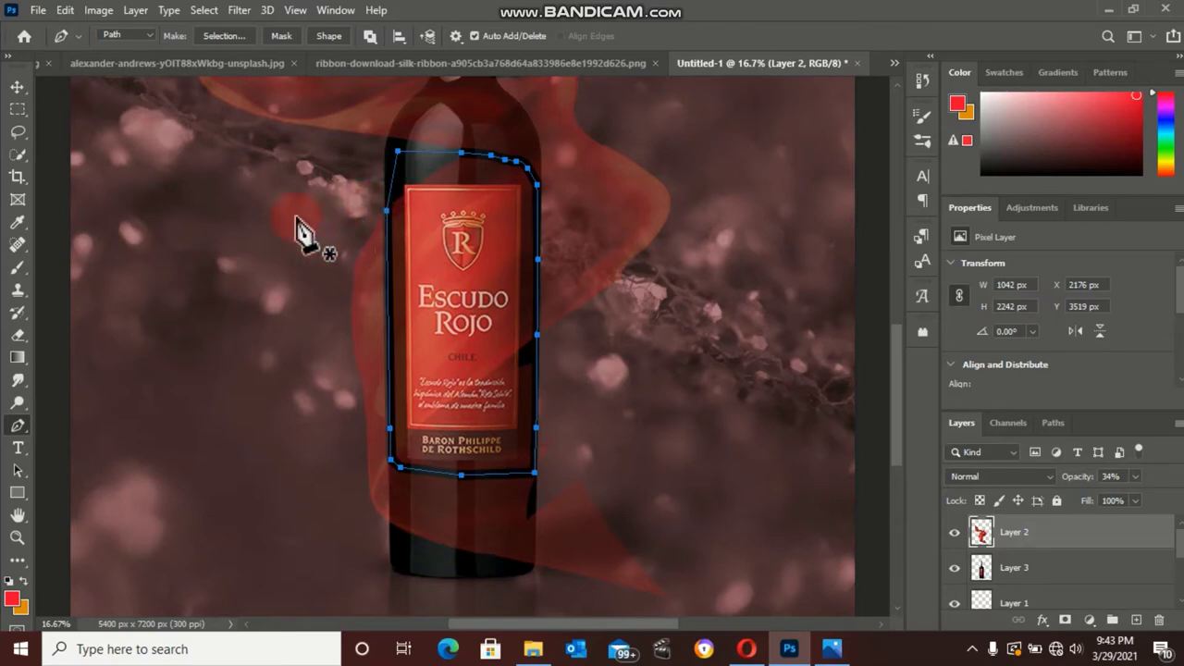
right_click(456, 326)
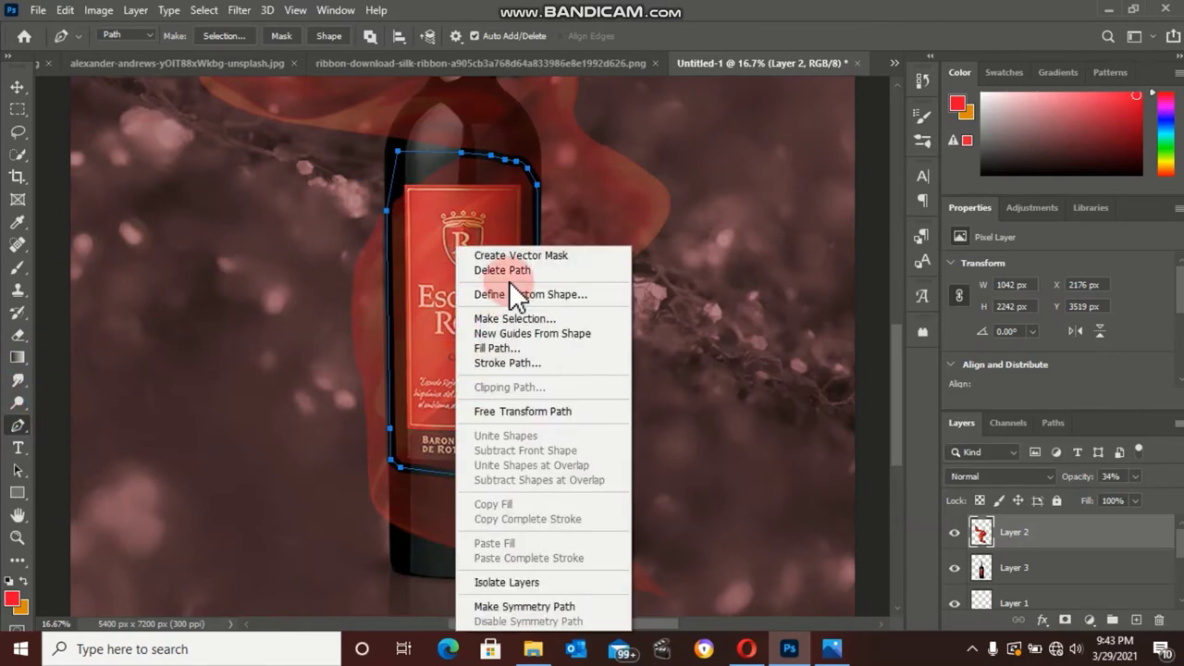
left_click(503, 270)
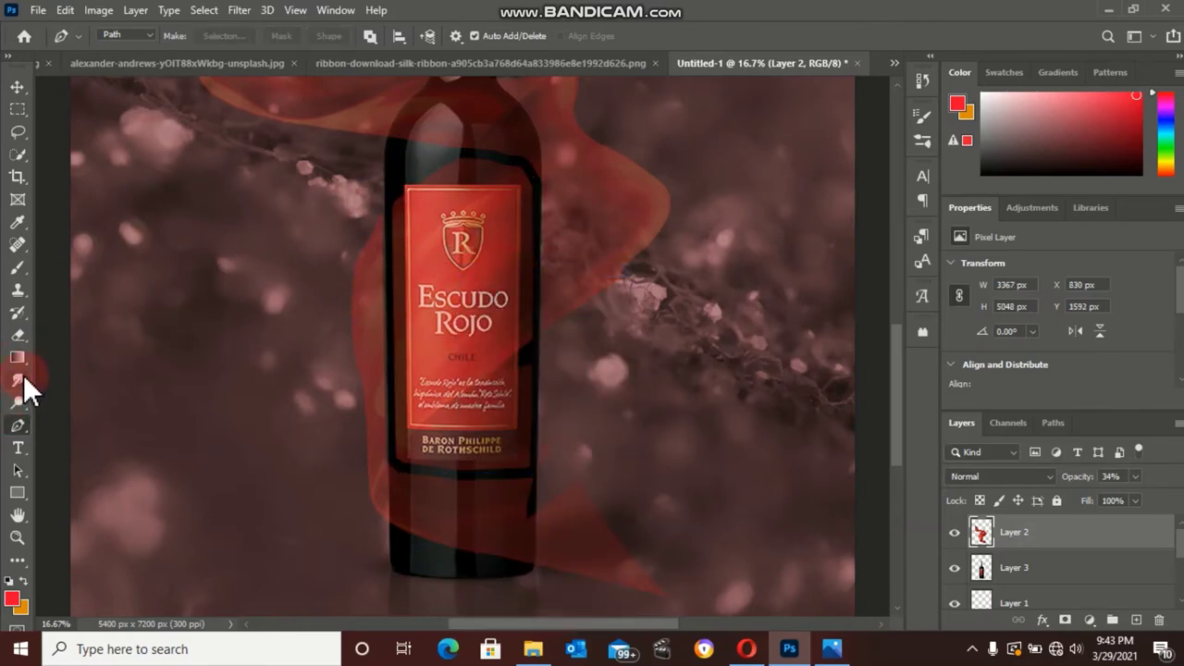
left_click(19, 333)
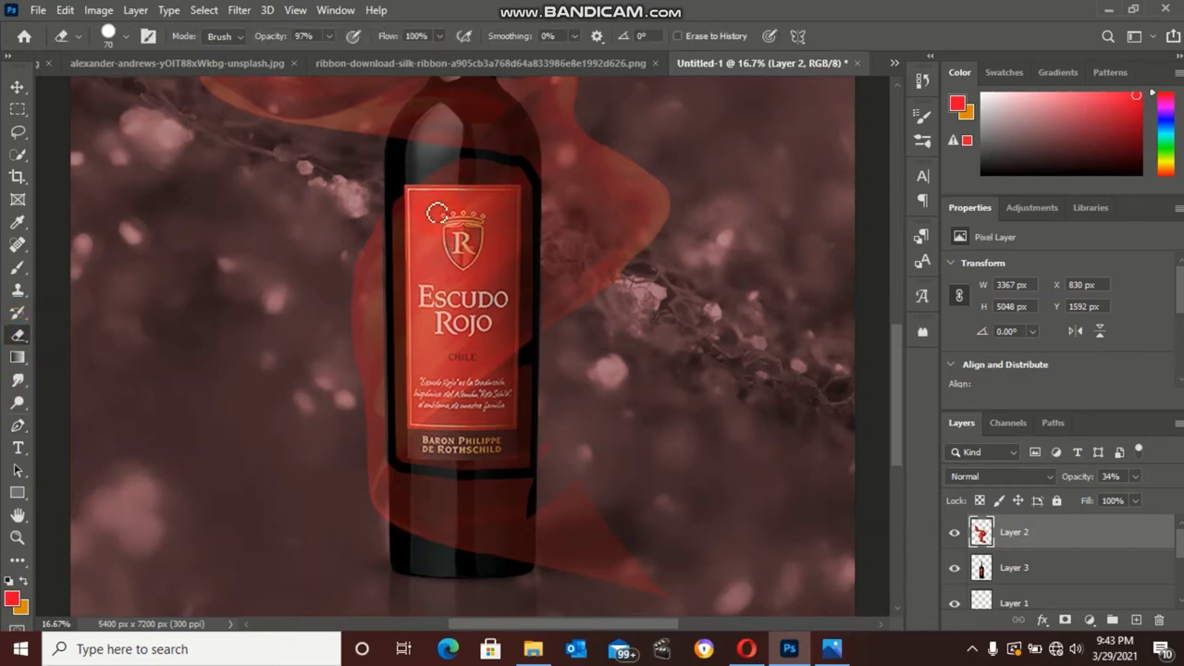
key("bracketright")
key("bracketright")
key("bracketright")
key("bracketright")
key("bracketright")
key("bracketright")
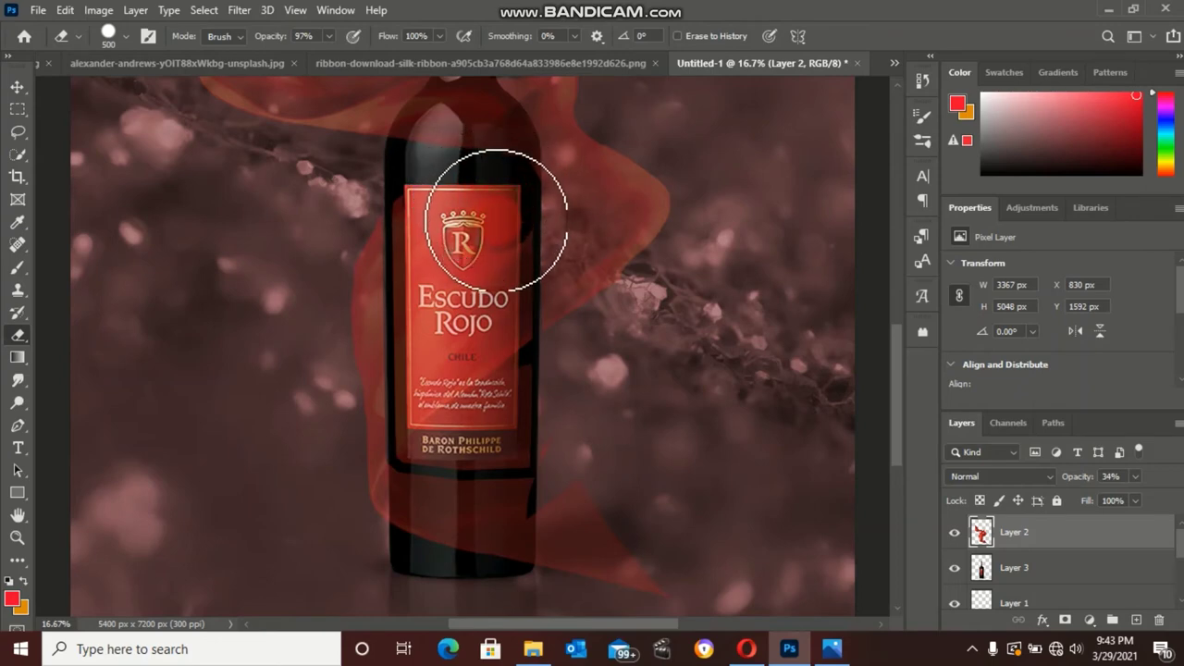
Erase the ribbon off the Escudo Rojo label, then set Layer 2 back to 100% opacity
mouse_move(496, 229)
left_mouse_down()
mouse_move(499, 431)
mouse_move(487, 435)
mouse_move(542, 357)
mouse_move(528, 365)
mouse_move(502, 345)
mouse_move(498, 441)
mouse_move(503, 397)
mouse_move(521, 454)
mouse_move(502, 450)
mouse_move(484, 471)
mouse_move(402, 449)
mouse_move(408, 363)
mouse_move(392, 327)
mouse_move(410, 193)
mouse_move(433, 237)
mouse_move(422, 364)
mouse_move(450, 309)
mouse_move(428, 450)
mouse_move(468, 396)
mouse_move(463, 412)
mouse_move(510, 442)
mouse_move(512, 460)
mouse_move(521, 450)
mouse_move(482, 405)
mouse_move(473, 357)
left_mouse_up()
key("bracketleft")
key("bracketleft")
key("bracketleft")
key("ctrl+minus")
key("ctrl+minus")
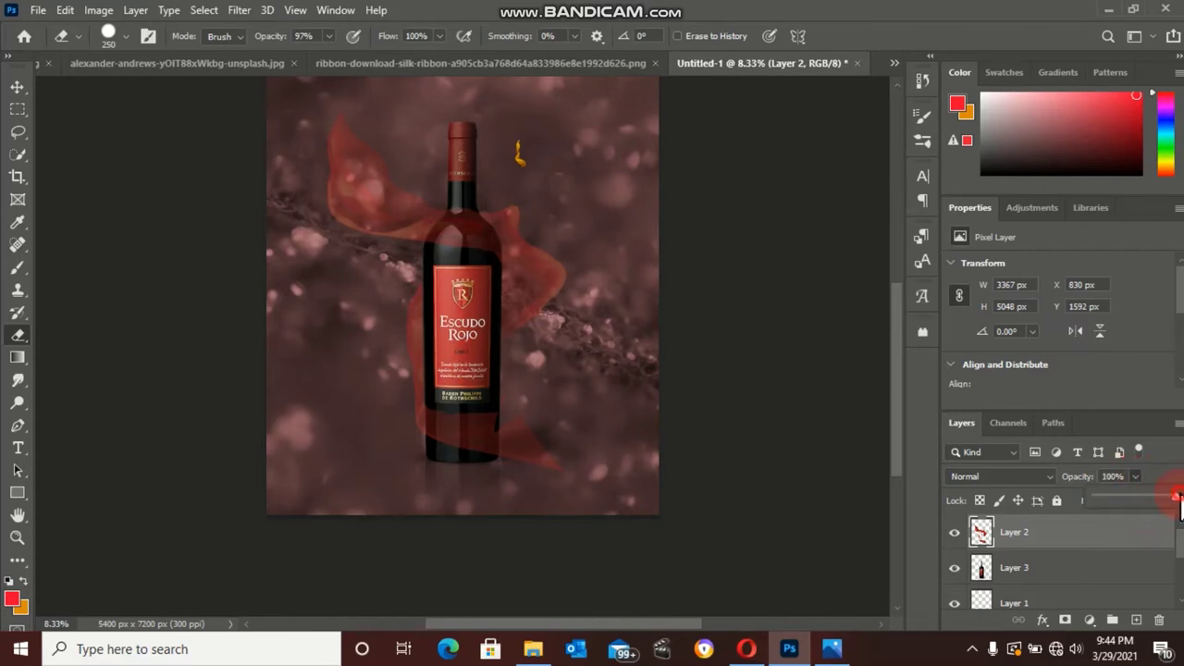
left_click_drag(1177, 498, 1178, 499)
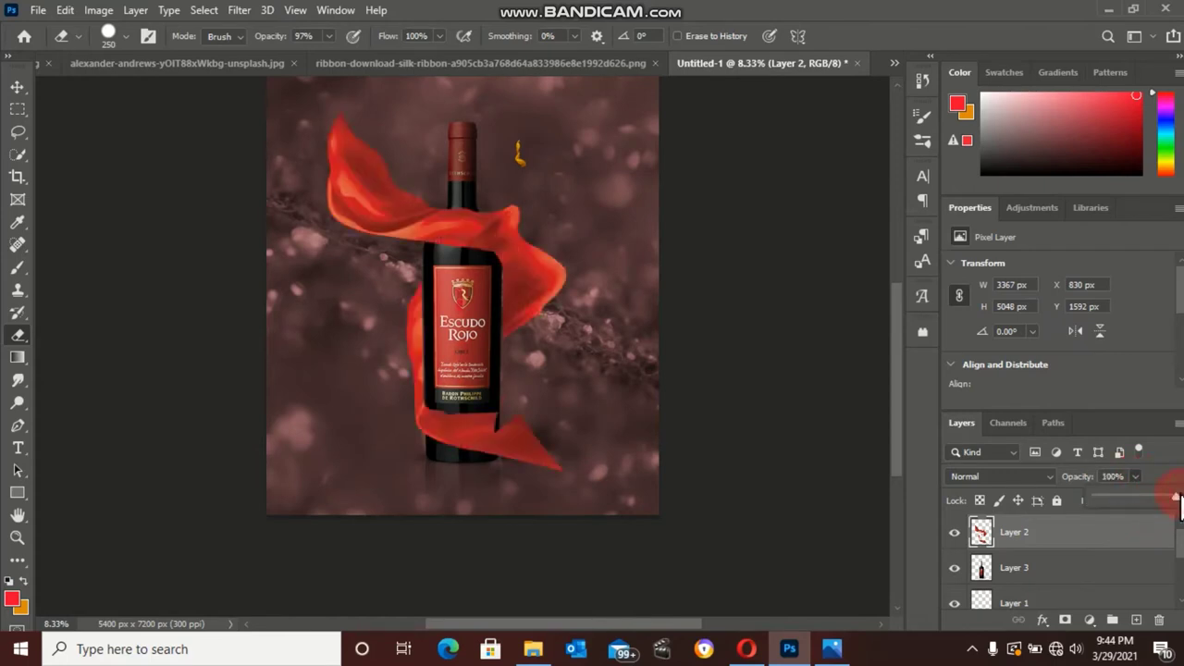
Scale the red ribbon down to about 3299 × 4946 px, nudge it into place, and apply
left_click(17, 87)
key("ctrl+t")
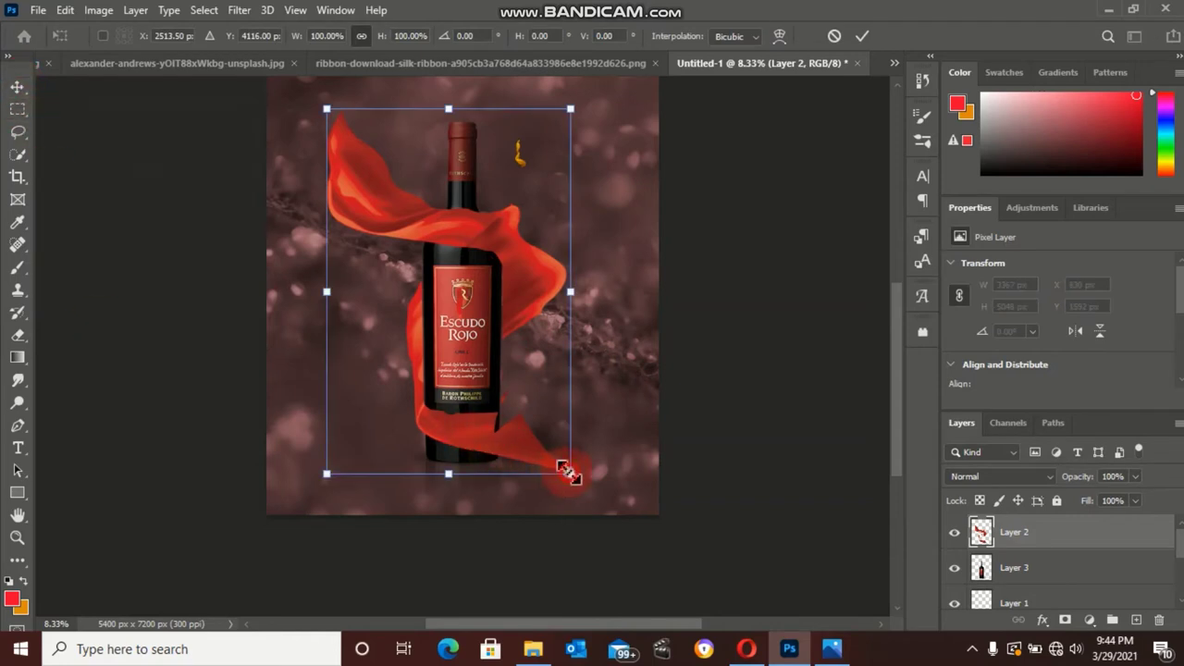
left_click_drag(562, 466, 560, 469)
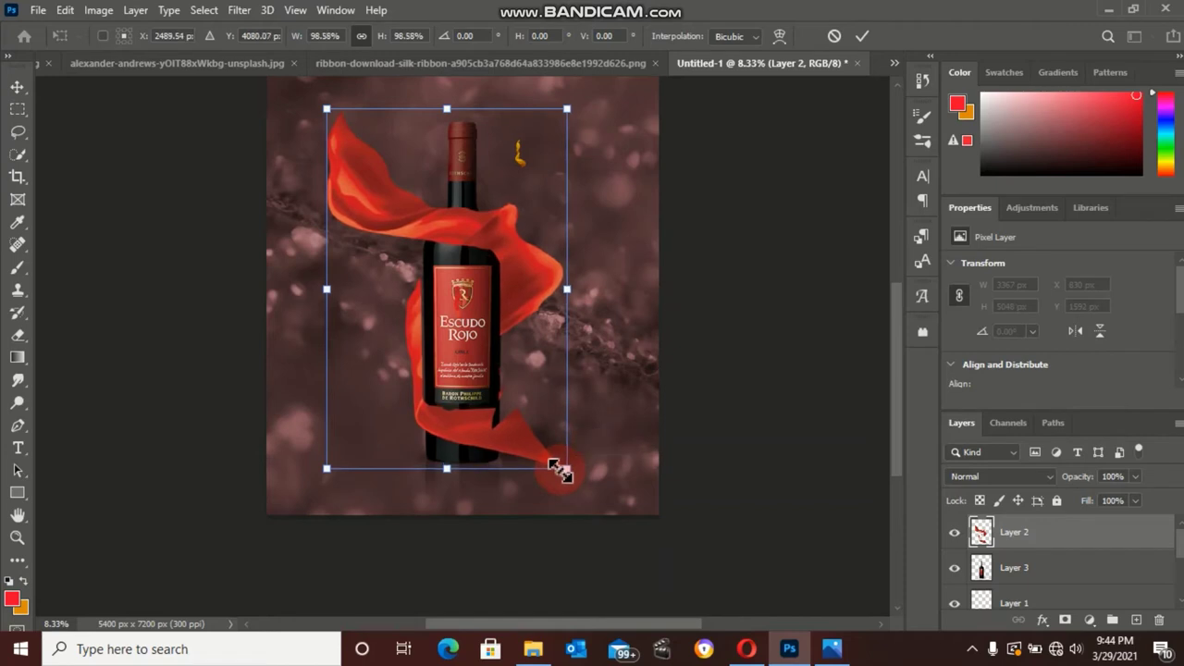
key("Right")
key("Right")
key("Right")
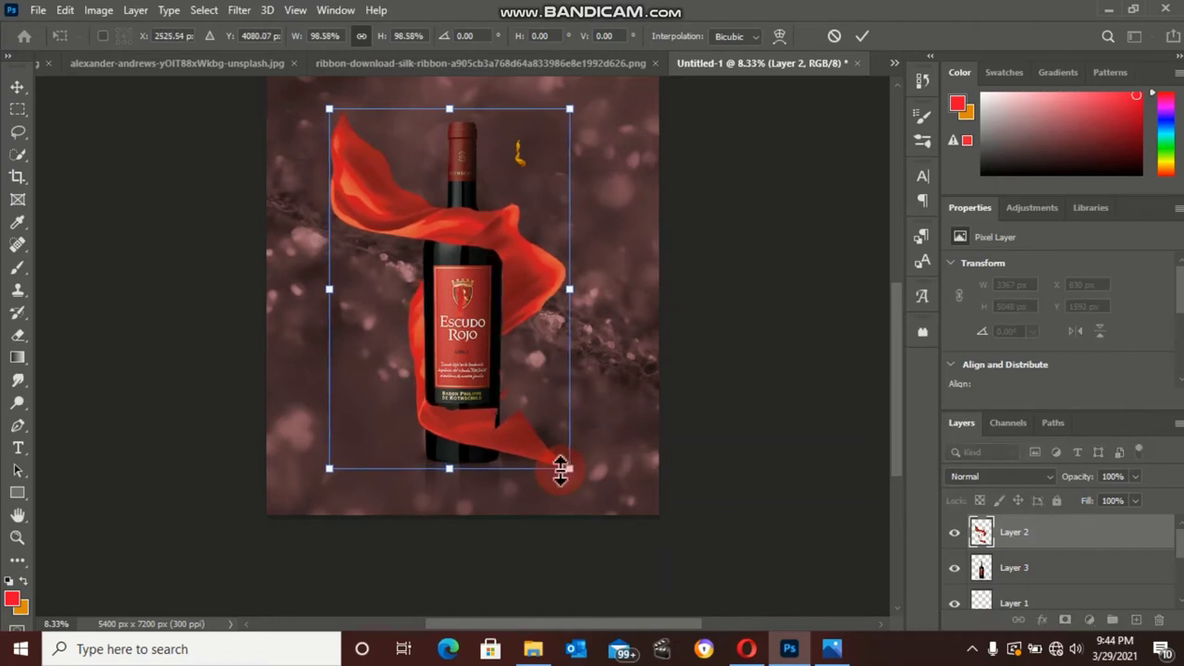
left_click_drag(561, 469, 560, 467)
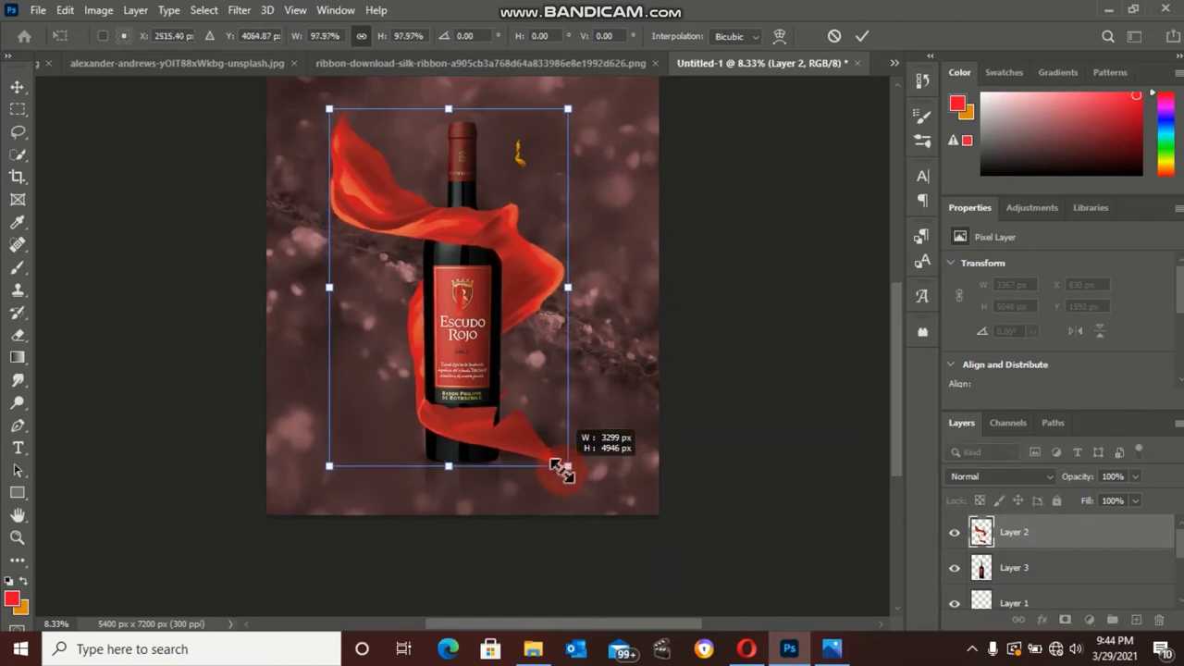
key("Left")
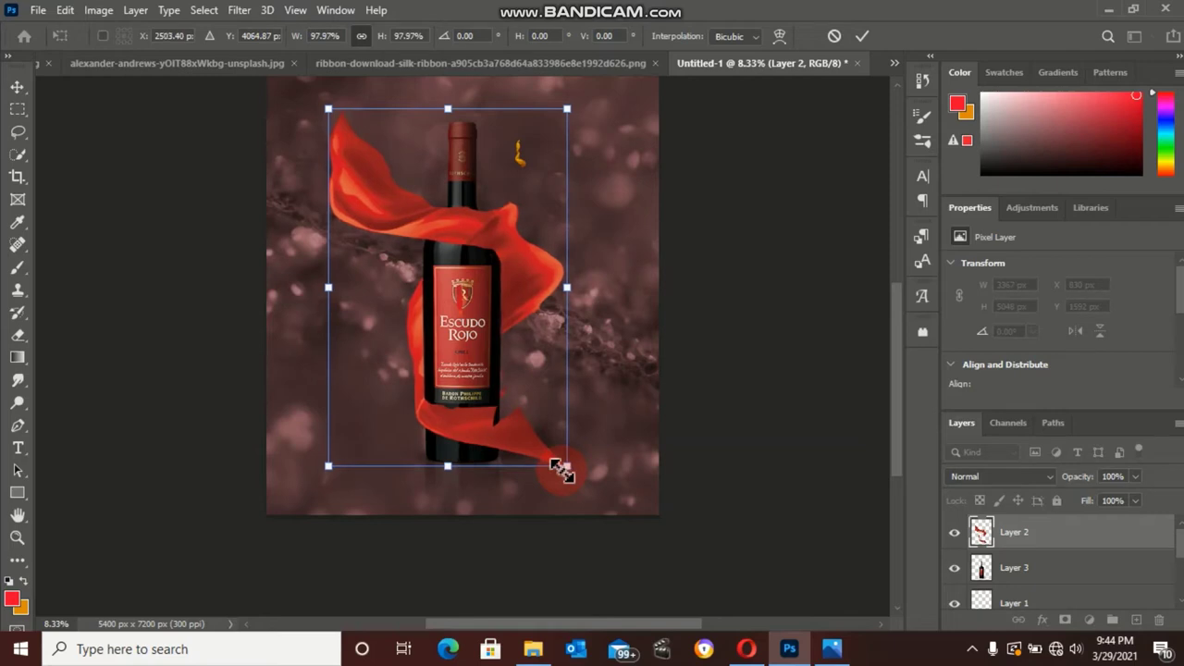
key("Right")
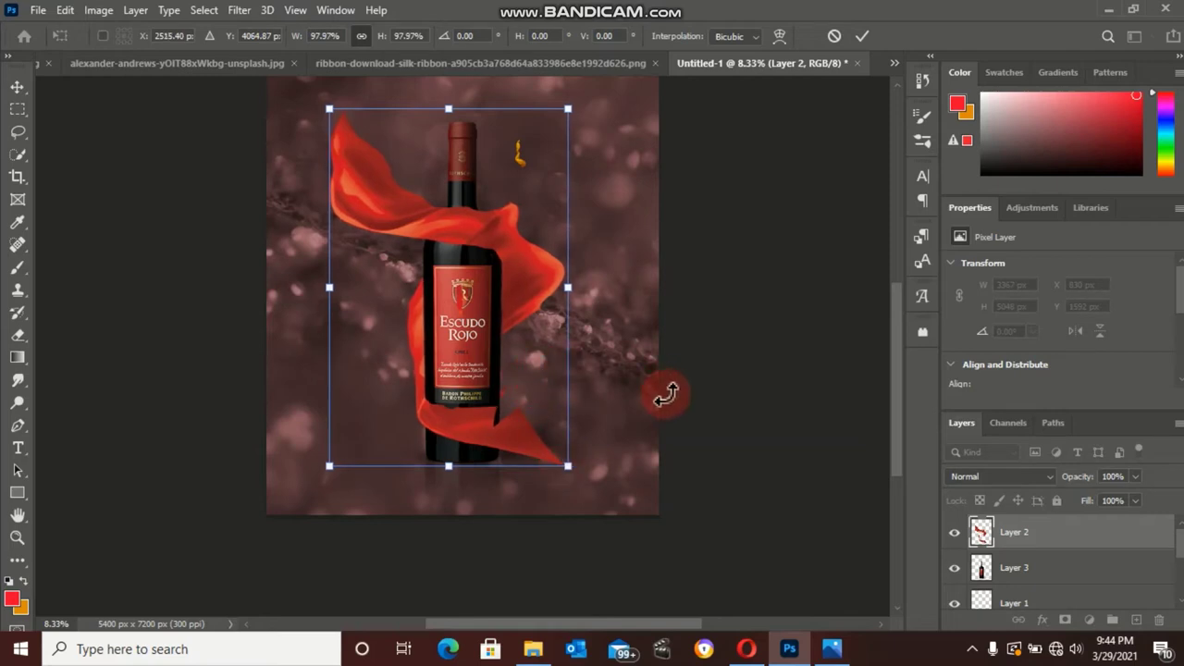
key("Return")
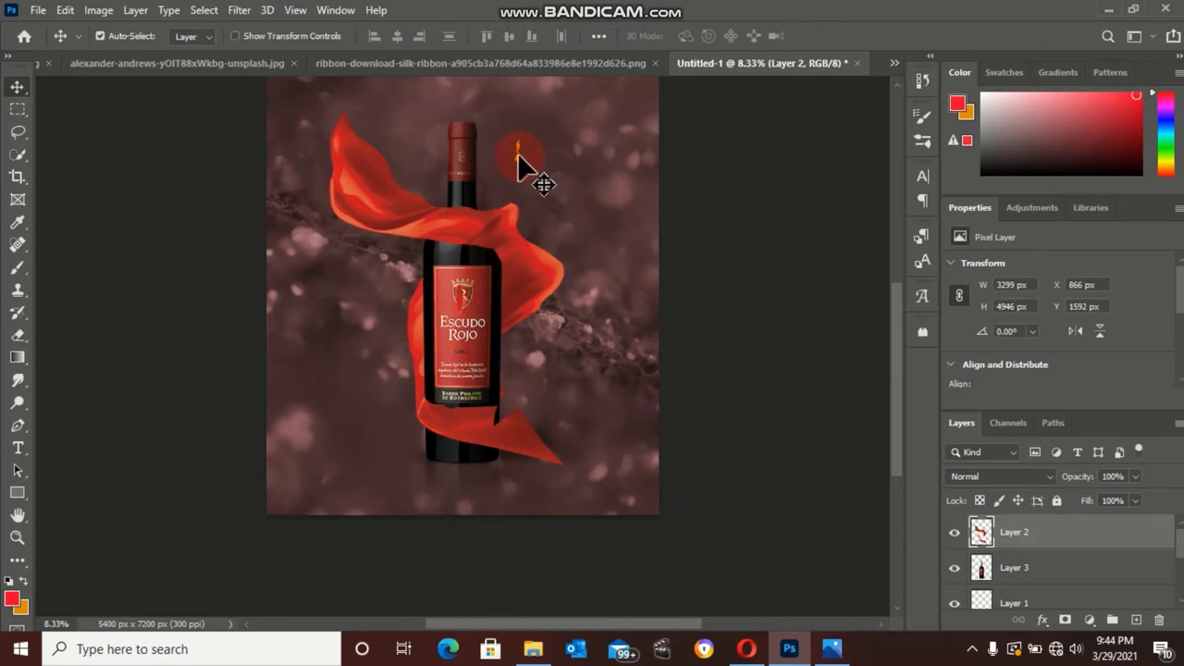
Reselect the ribbon layer, Layer 2, for another free transform
left_click(519, 160)
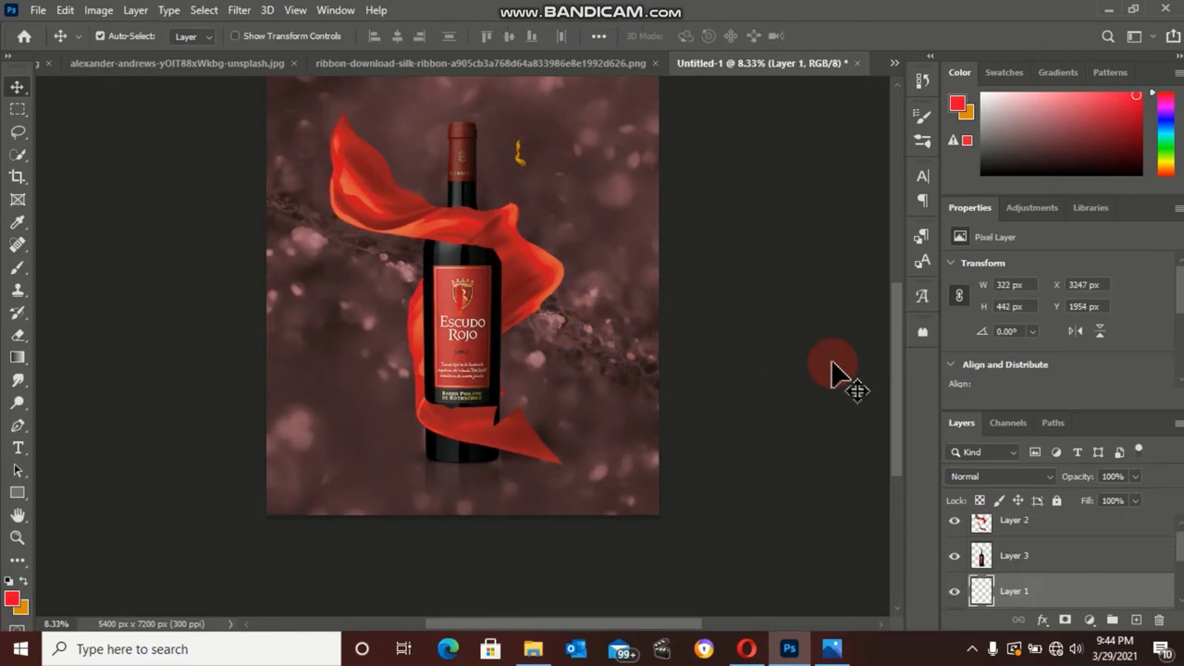
left_click(1015, 529)
key("ctrl+t")
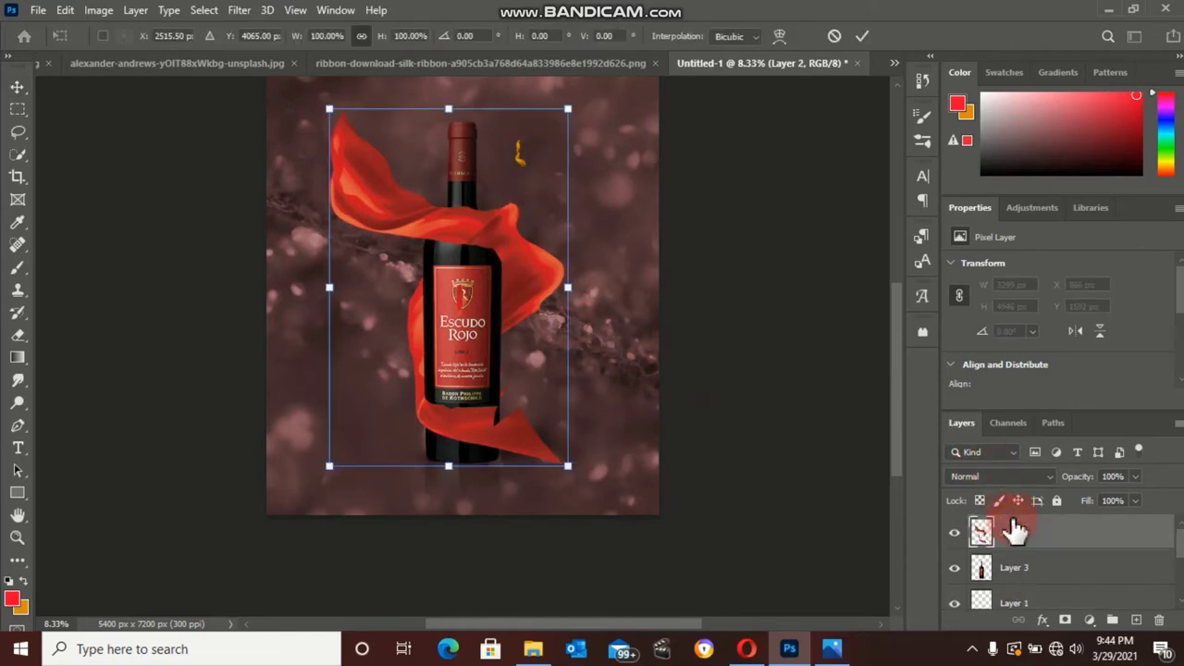
Duplicate Layer 2, flip the copy horizontally, and move it onto the bottle
key("Return")
key("ctrl+j")
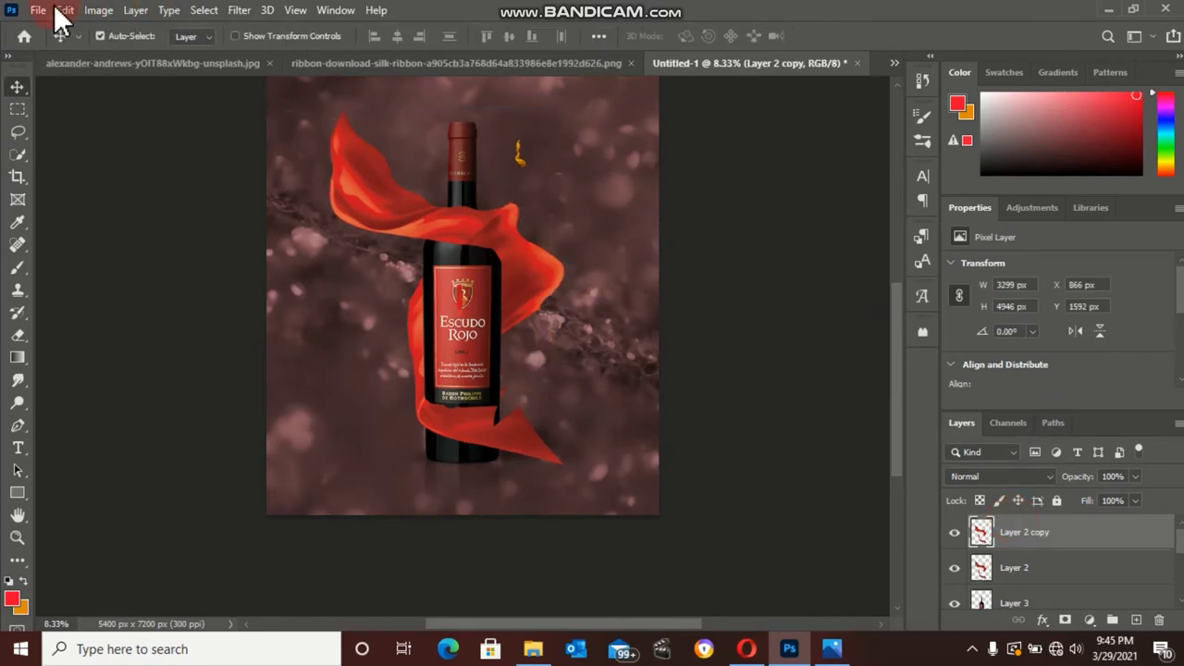
mouse_move(64, 10)
left_mouse_down()
mouse_move(171, 319)
mouse_move(171, 393)
left_mouse_up()
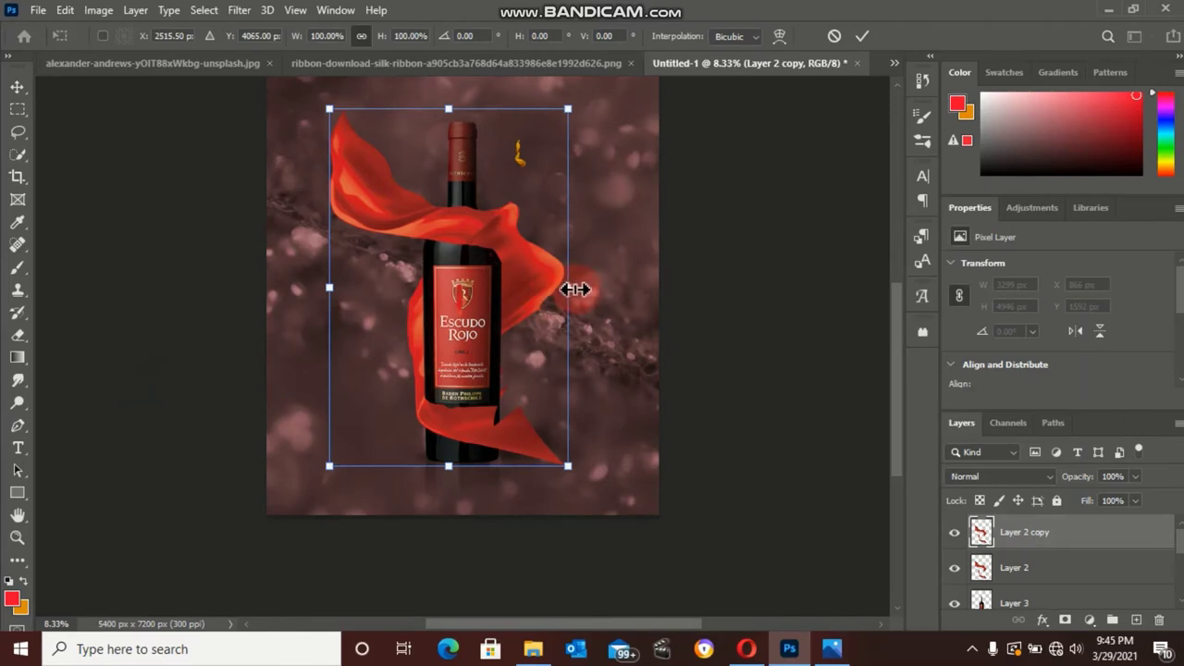
left_click_drag(568, 289, 121, 288)
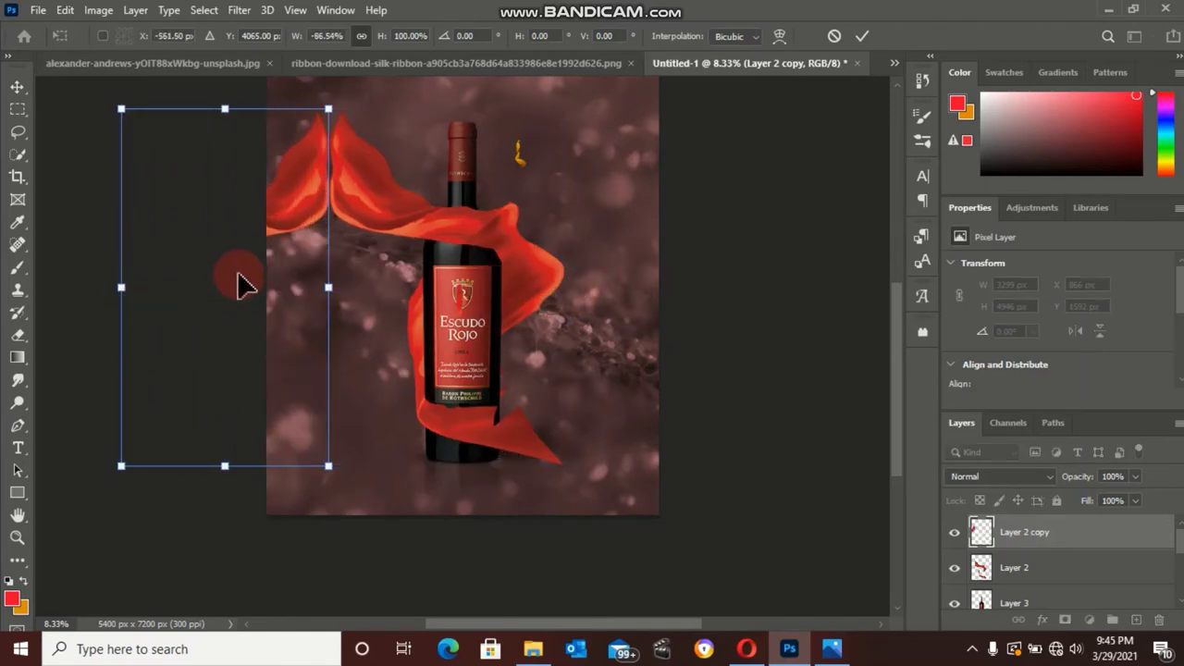
left_click_drag(239, 285, 499, 272)
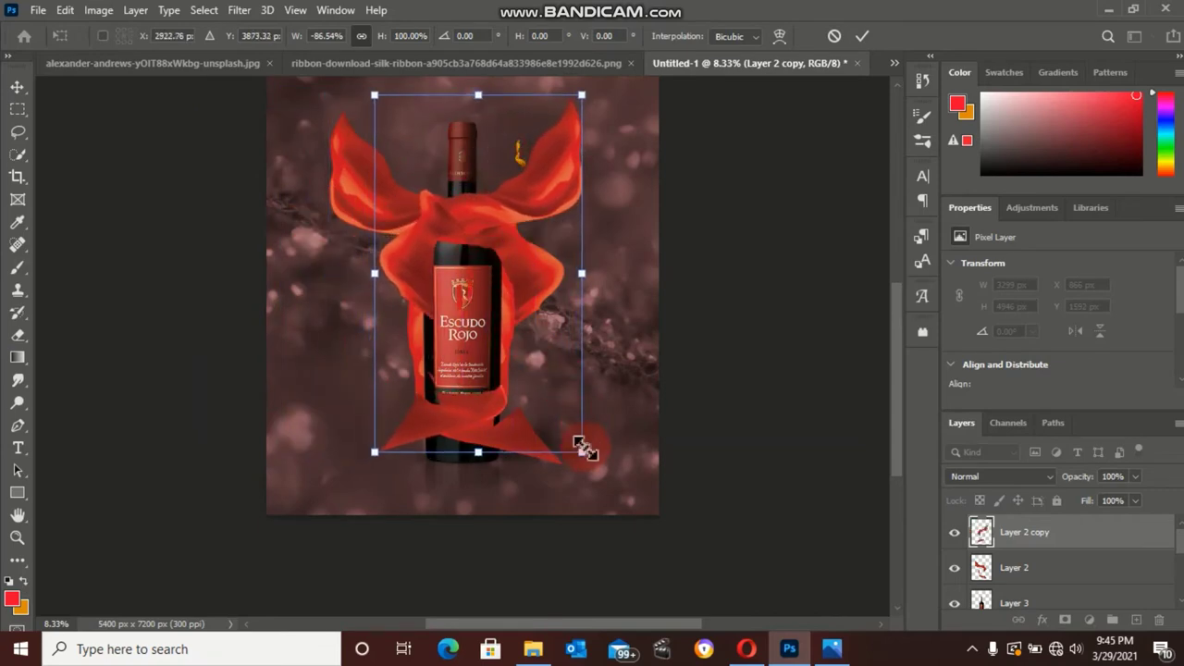
Resize, reposition and rotate the ribbon copy to about 165° so it crisscrosses the bottle
left_click_drag(581, 450, 599, 481)
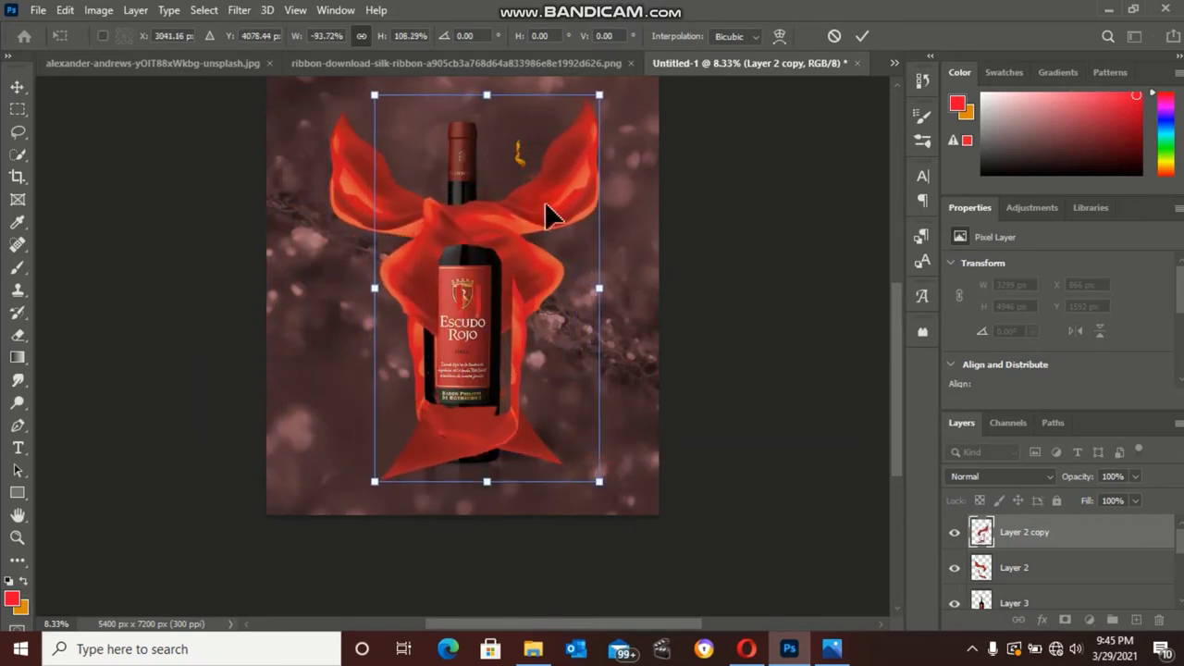
left_click_drag(546, 219, 537, 233)
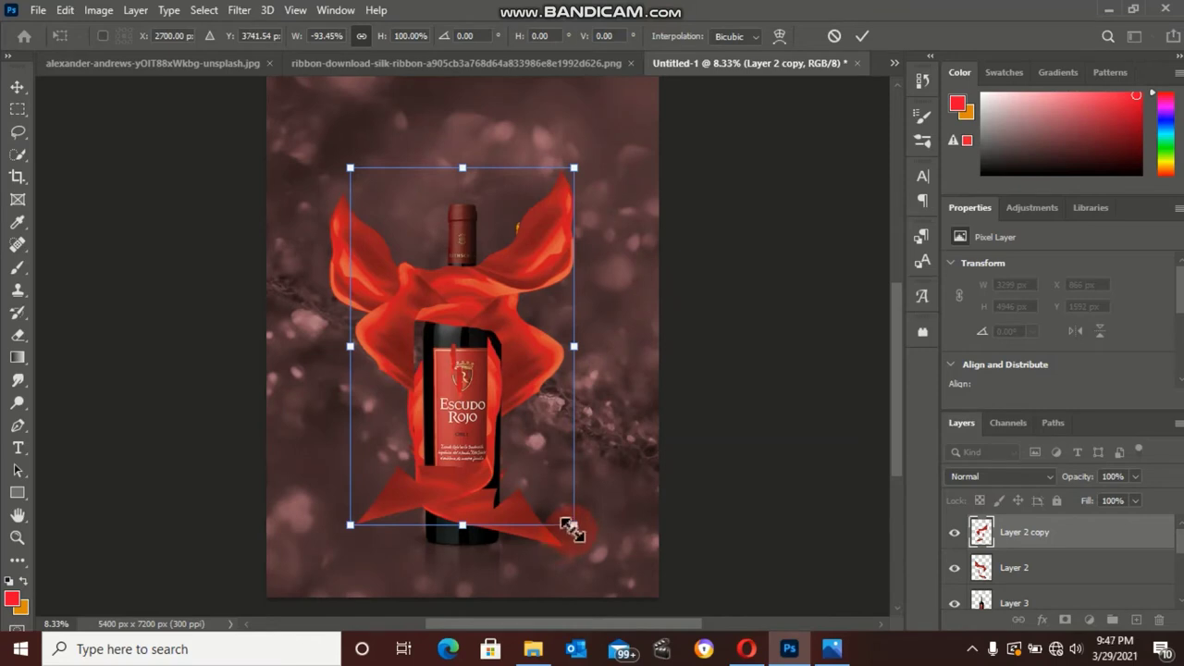
left_click_drag(589, 537, 602, 496)
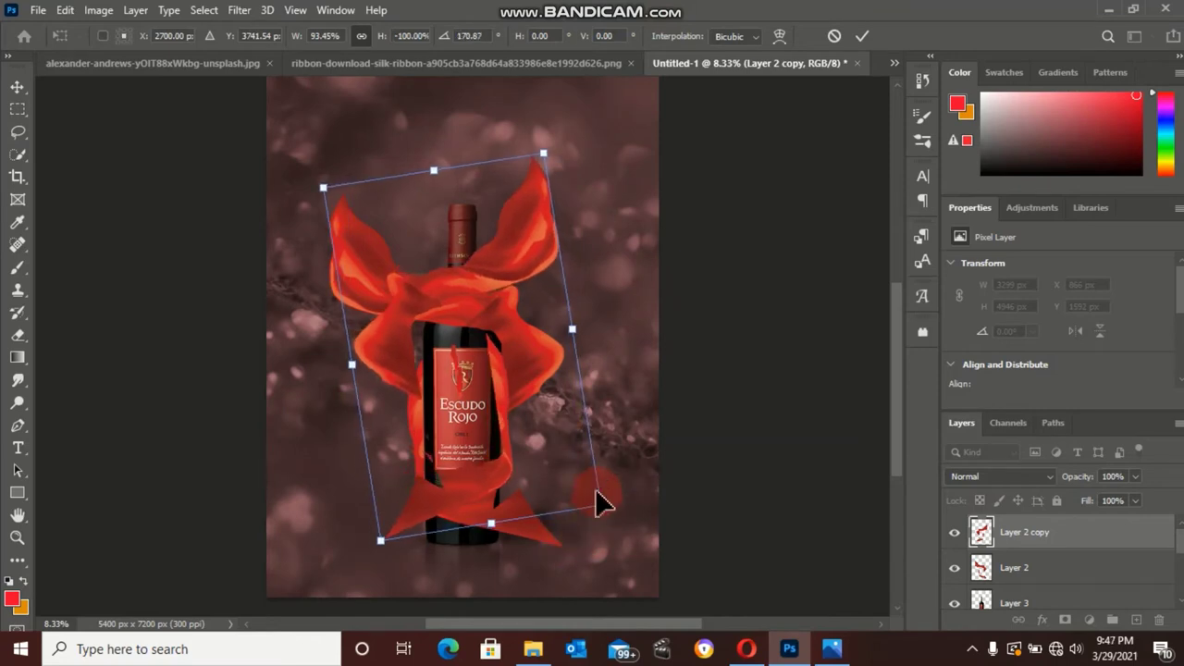
left_click_drag(523, 255, 546, 275)
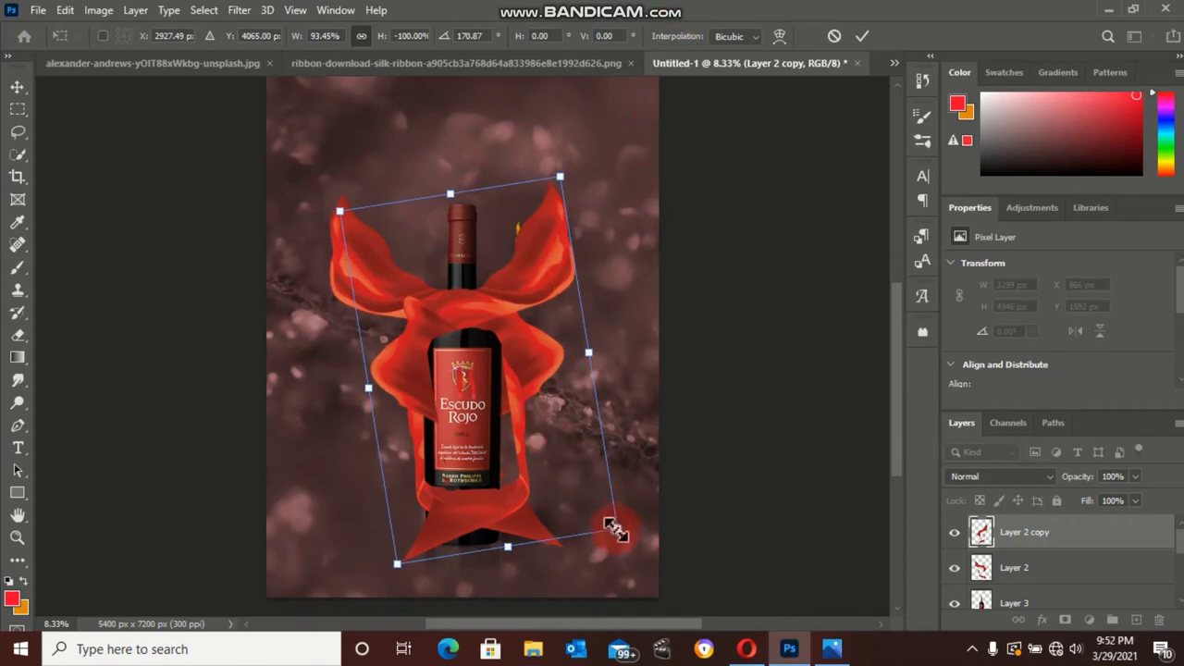
left_click_drag(614, 528, 600, 510)
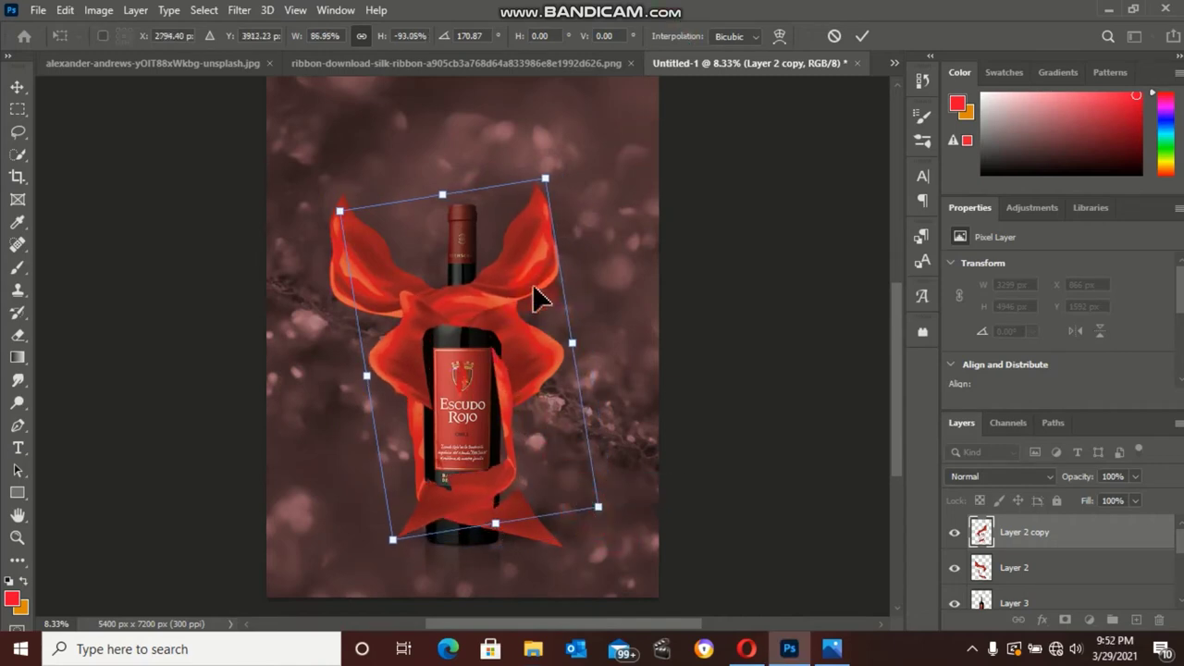
left_click_drag(533, 288, 528, 313)
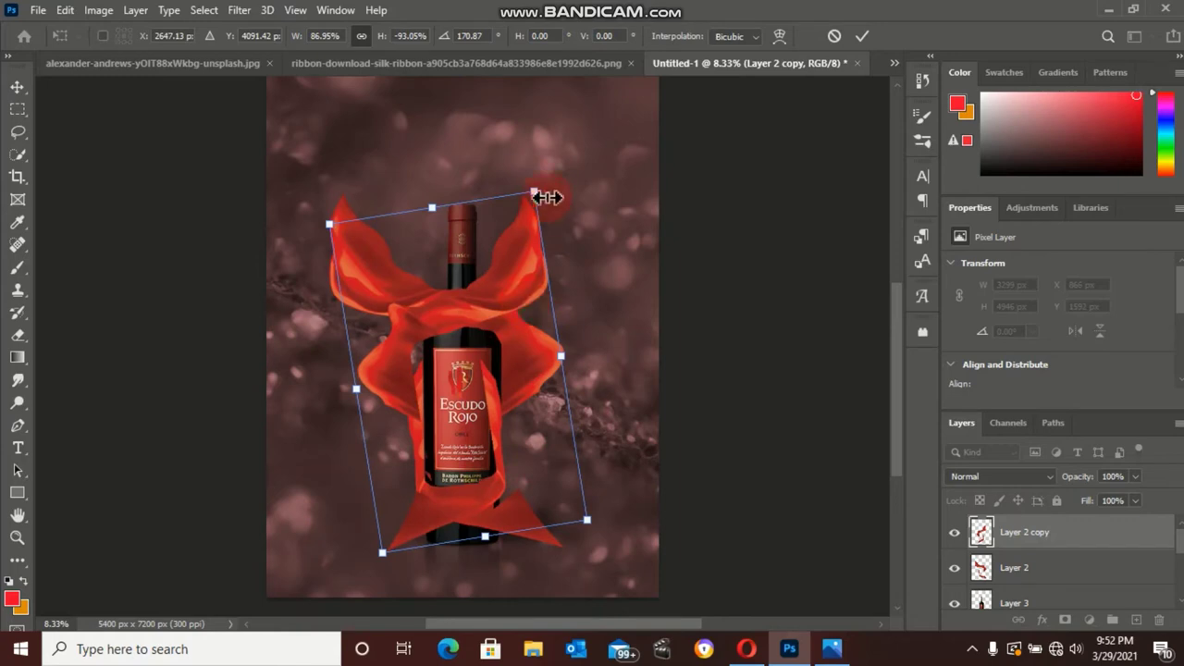
left_click_drag(556, 167, 539, 155)
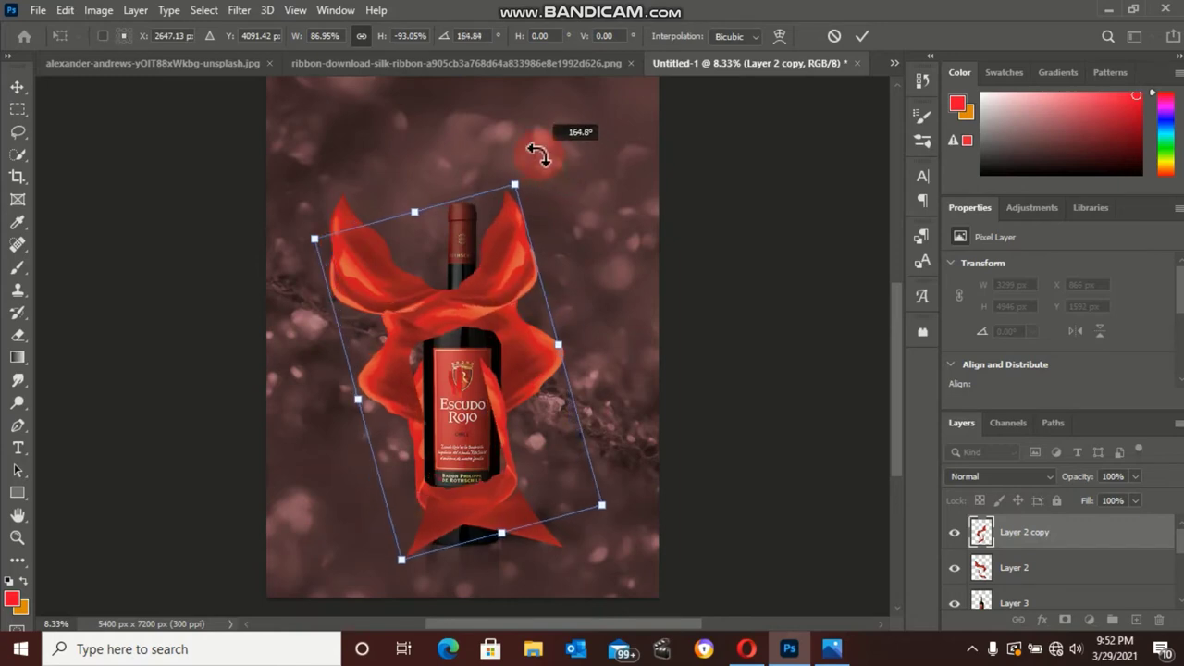
left_click_drag(500, 288, 515, 295)
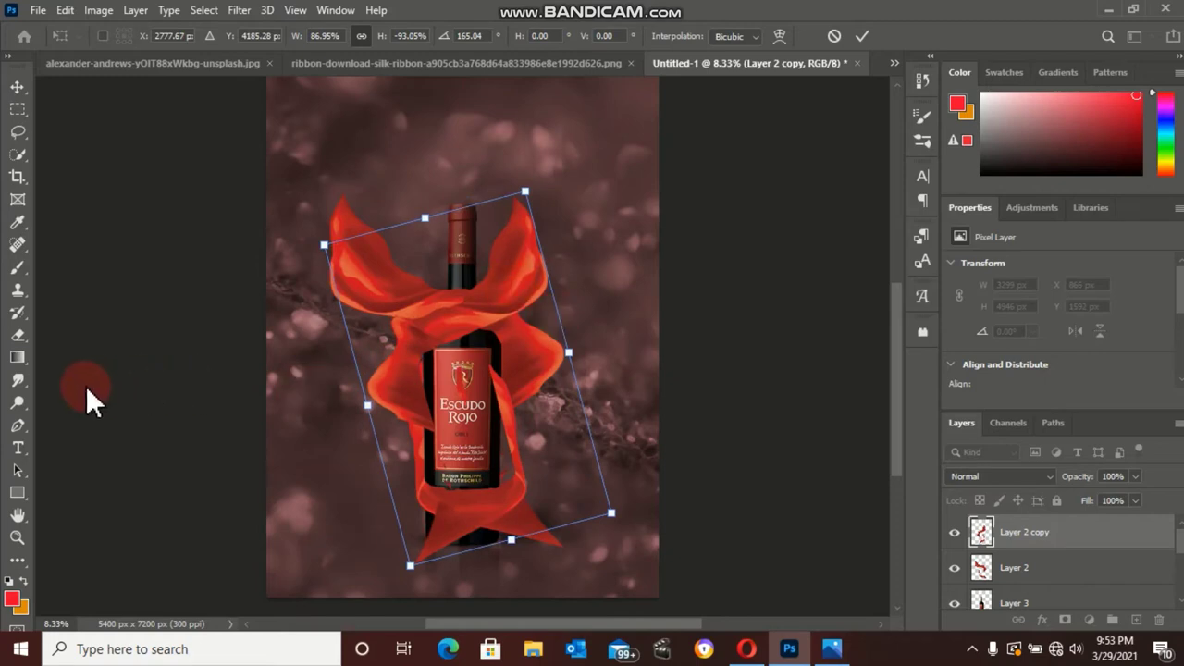
With an 800 px eraser, erase the copied ribbon over the bottle's shoulder, label and base
left_click(16, 335)
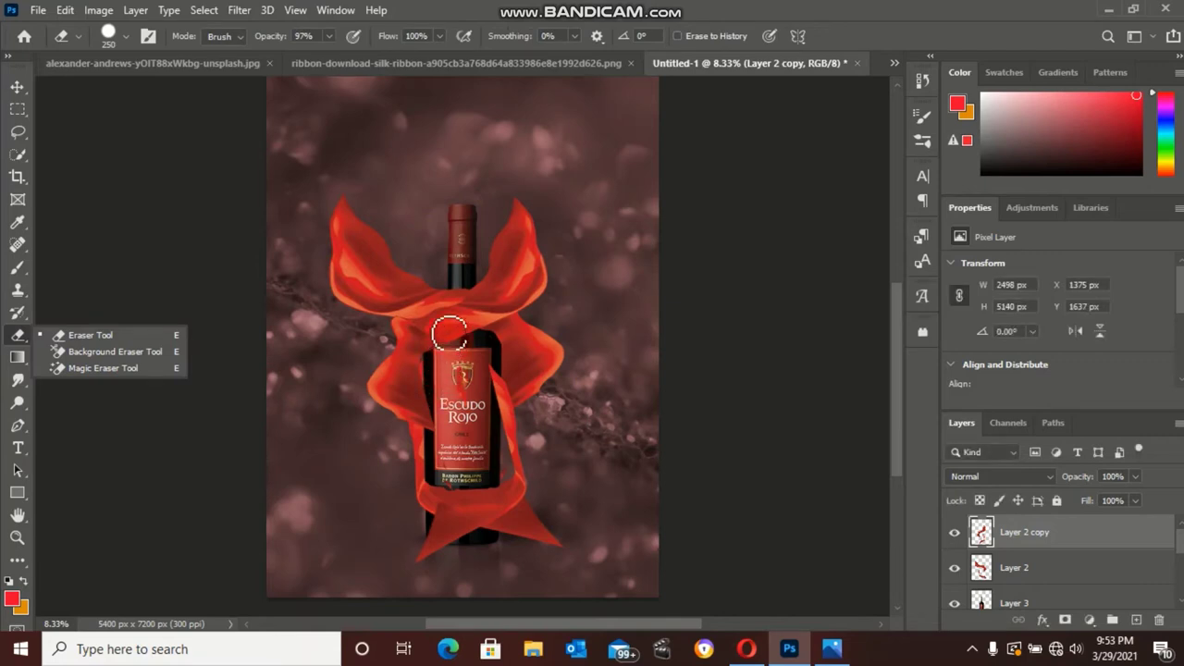
key("bracketright")
key("bracketright")
key("bracketright")
key("bracketright")
key("bracketright")
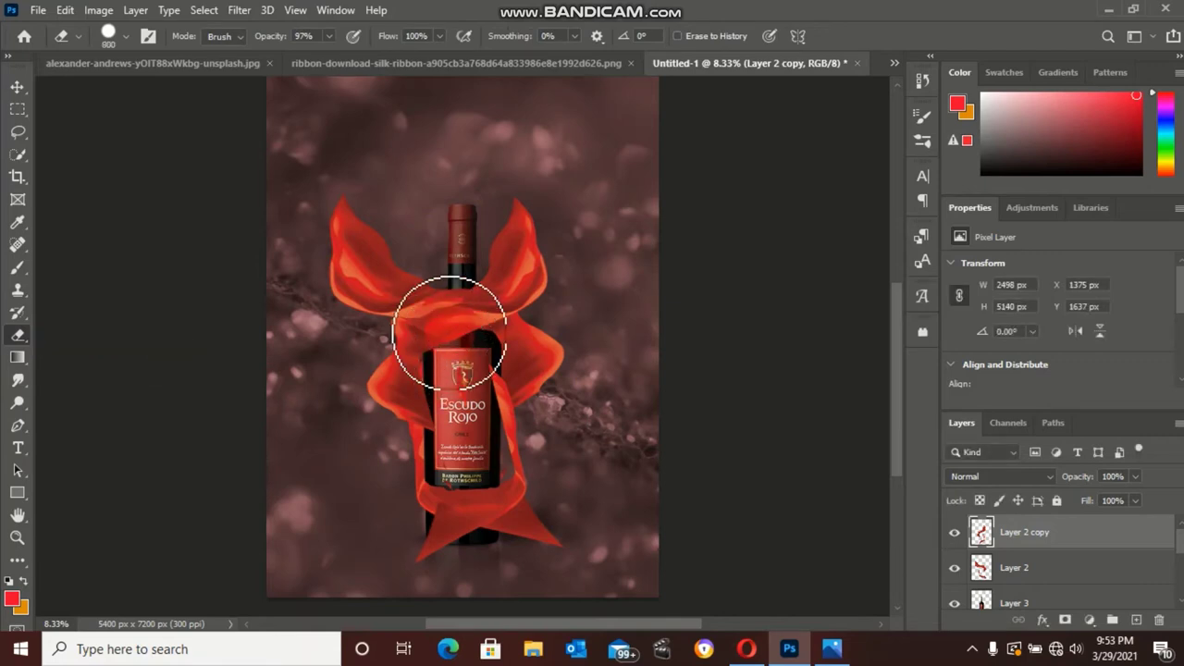
key("bracketright")
left_click_drag(449, 338, 408, 335)
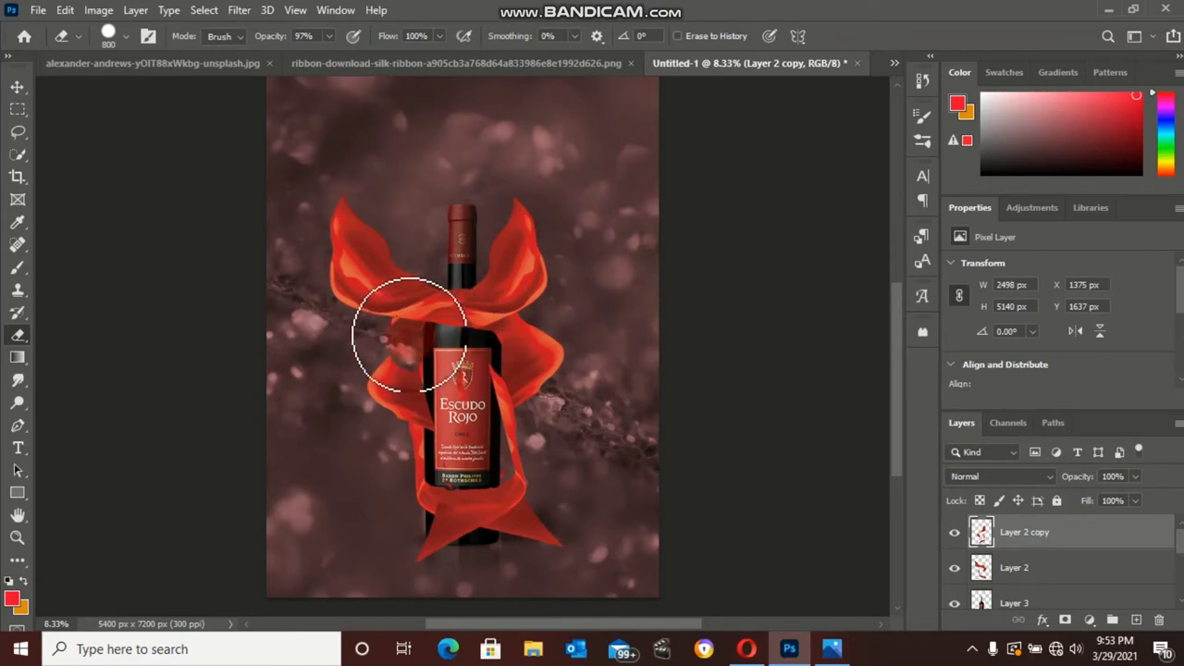
left_click_drag(408, 335, 445, 529)
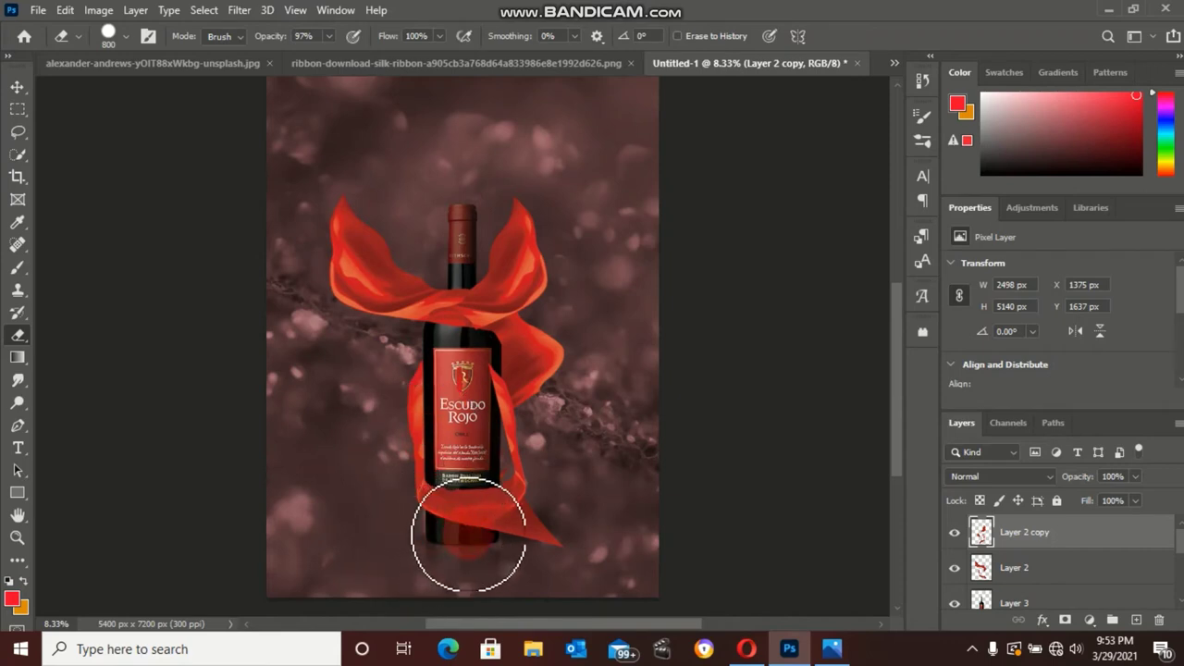
mouse_move(477, 395)
left_mouse_down()
mouse_move(459, 380)
mouse_move(470, 484)
mouse_move(503, 432)
mouse_move(497, 358)
mouse_move(480, 360)
left_mouse_up()
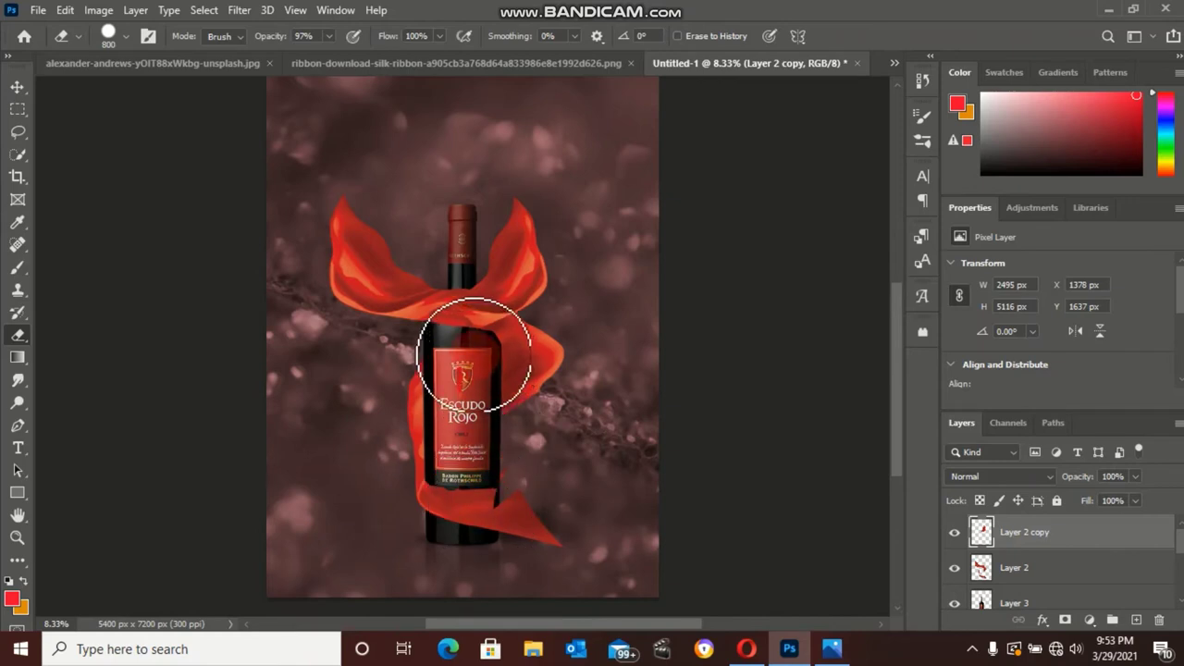
Switch to the Soft Round Pressure Opacity brush and erase the ribbon copy at the bottle neck
left_click(124, 33)
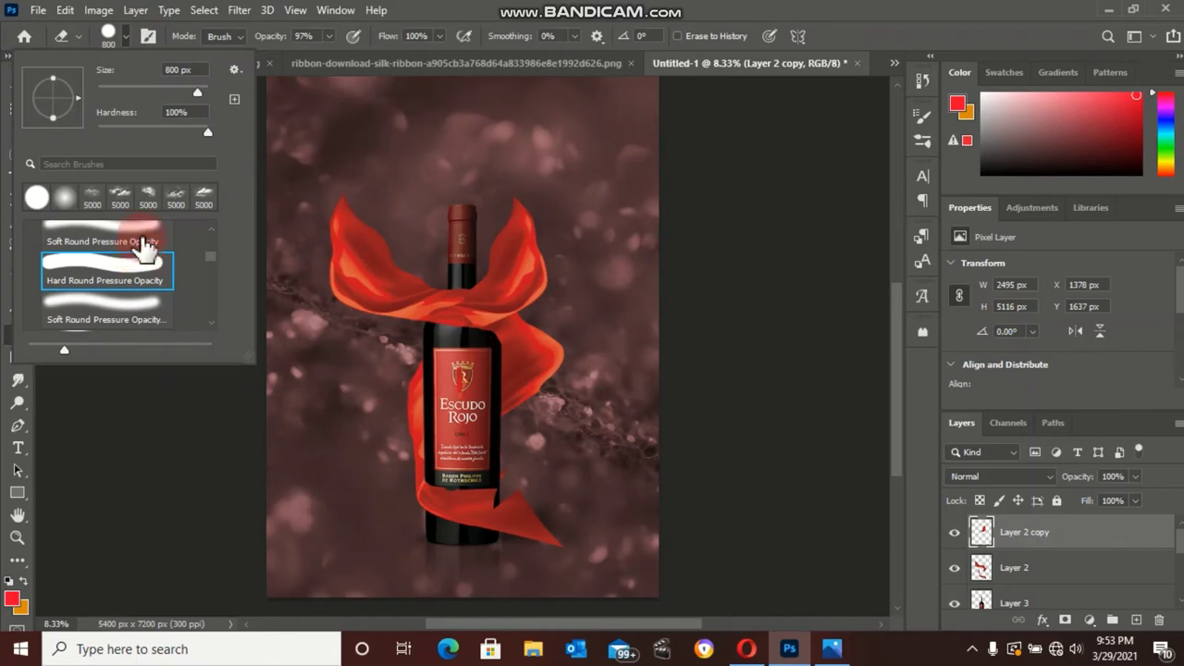
left_click(142, 298)
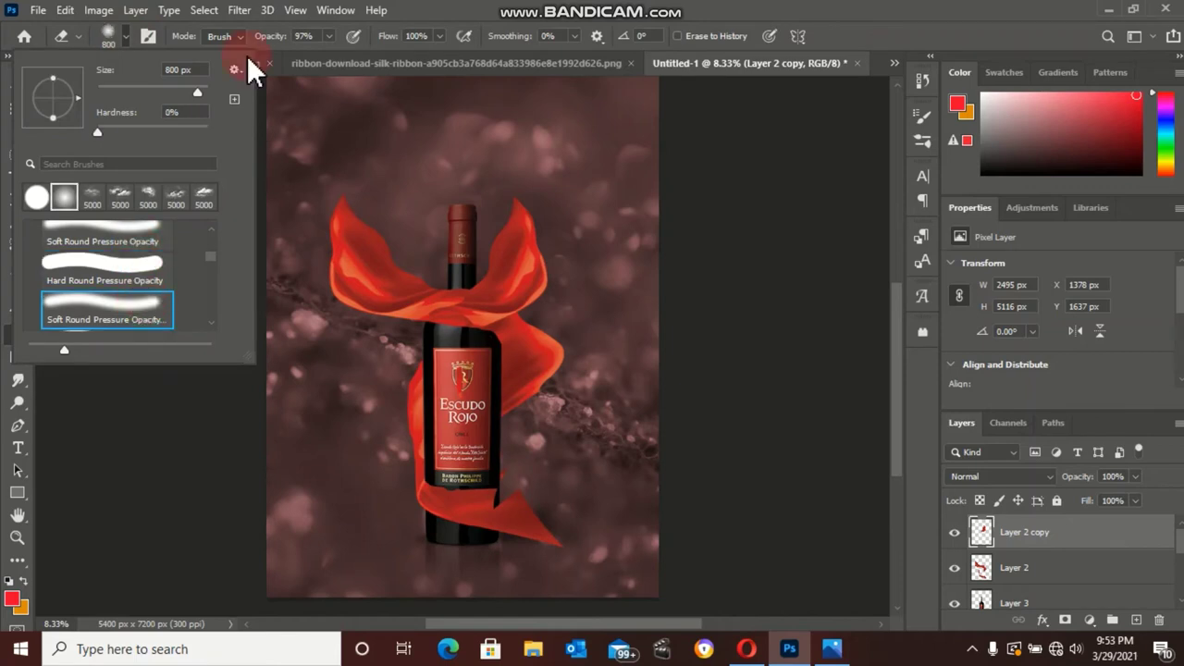
left_click(329, 37)
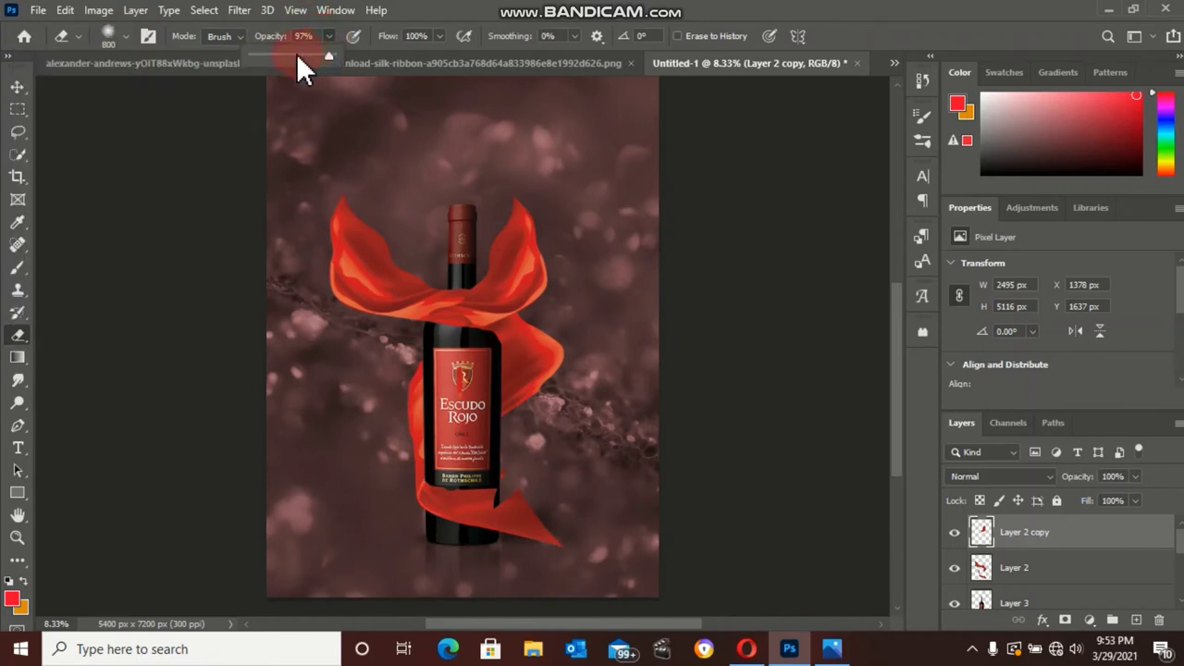
mouse_move(444, 320)
left_mouse_down()
mouse_move(458, 342)
mouse_move(438, 328)
mouse_move(488, 330)
left_mouse_up()
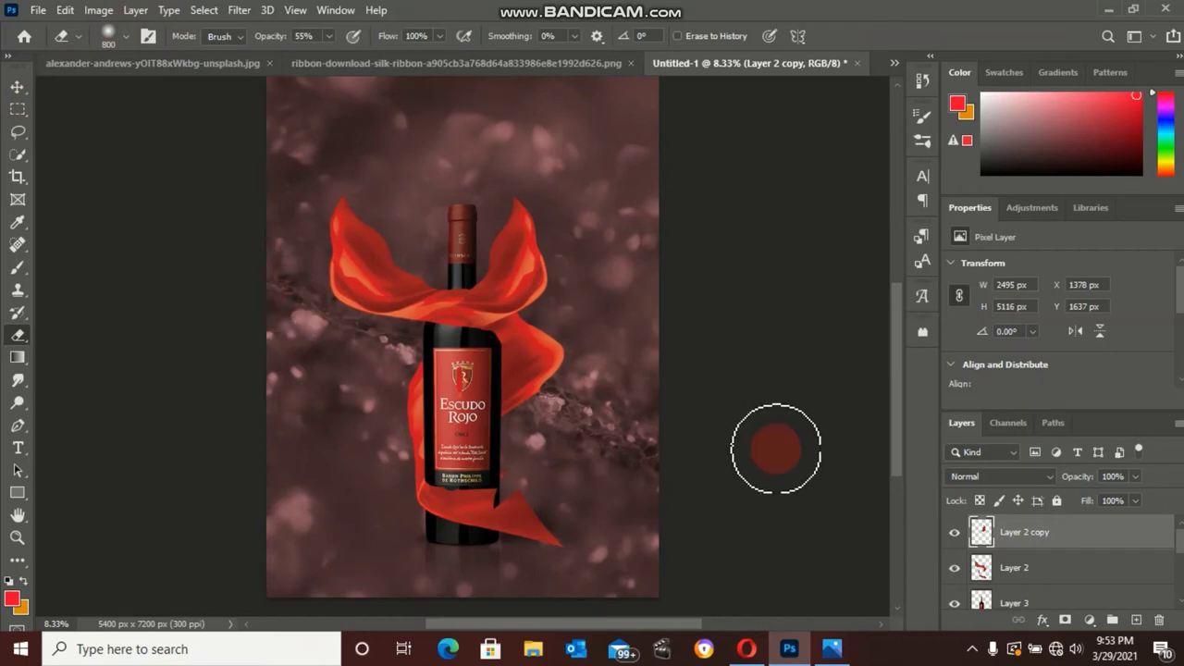
left_click_drag(1019, 548, 1029, 562)
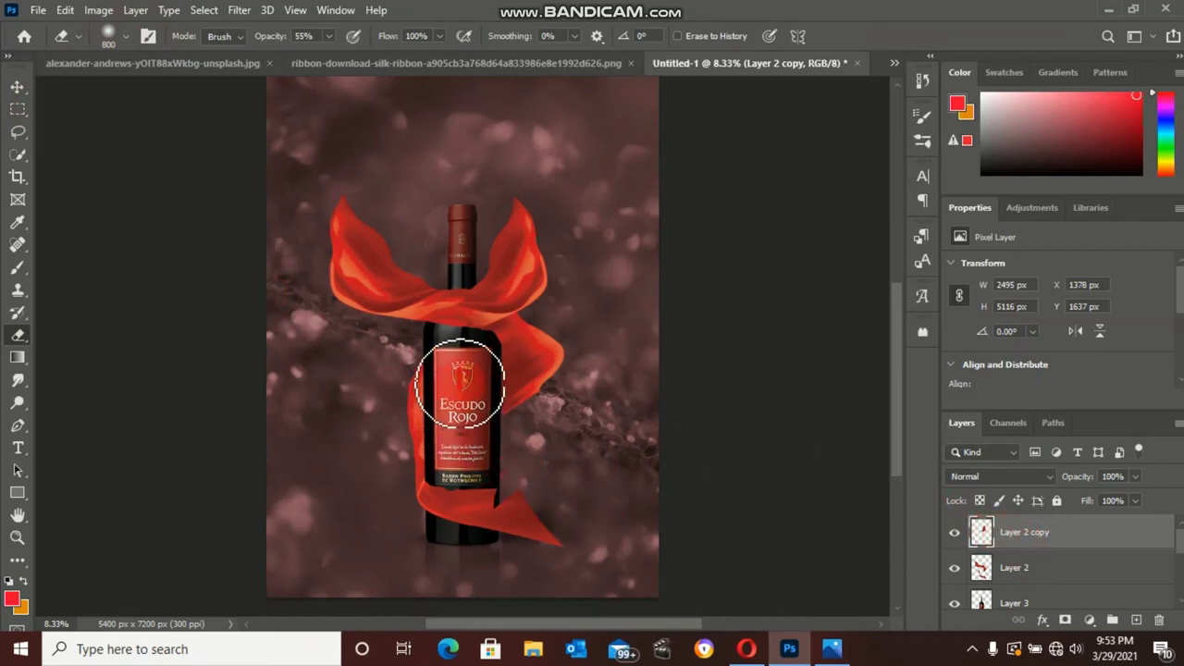
left_click_drag(1043, 647, 1076, 584)
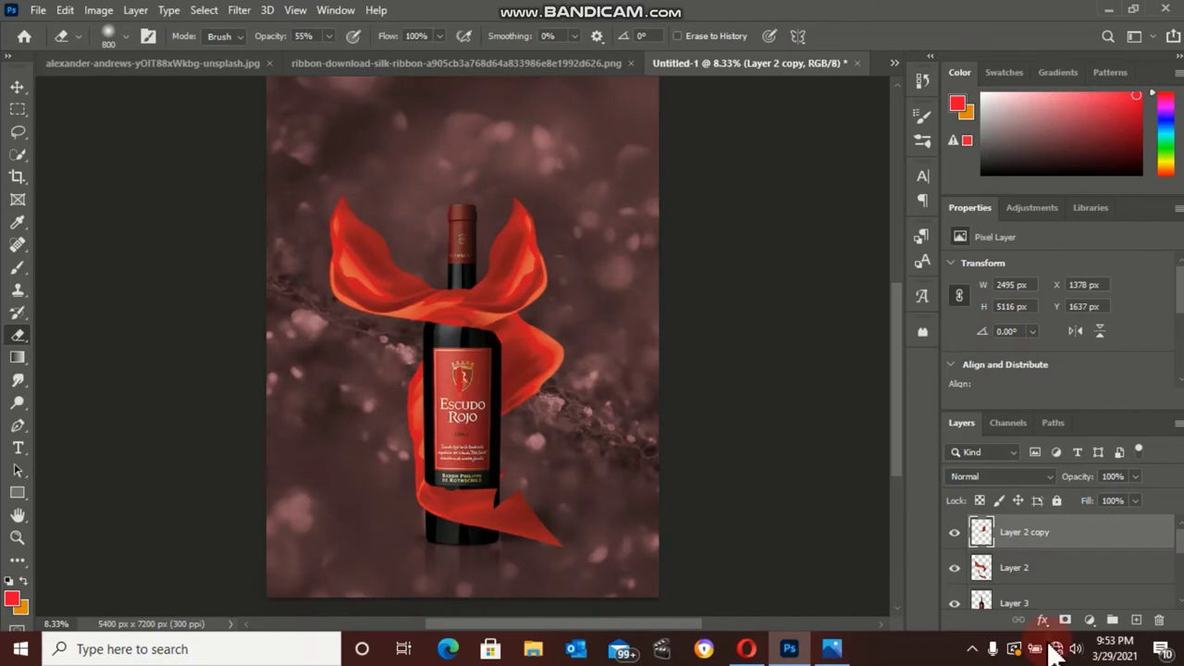
Select Layer 2, switch to the Move tool, and scroll the Layers panel down
left_click(1073, 578)
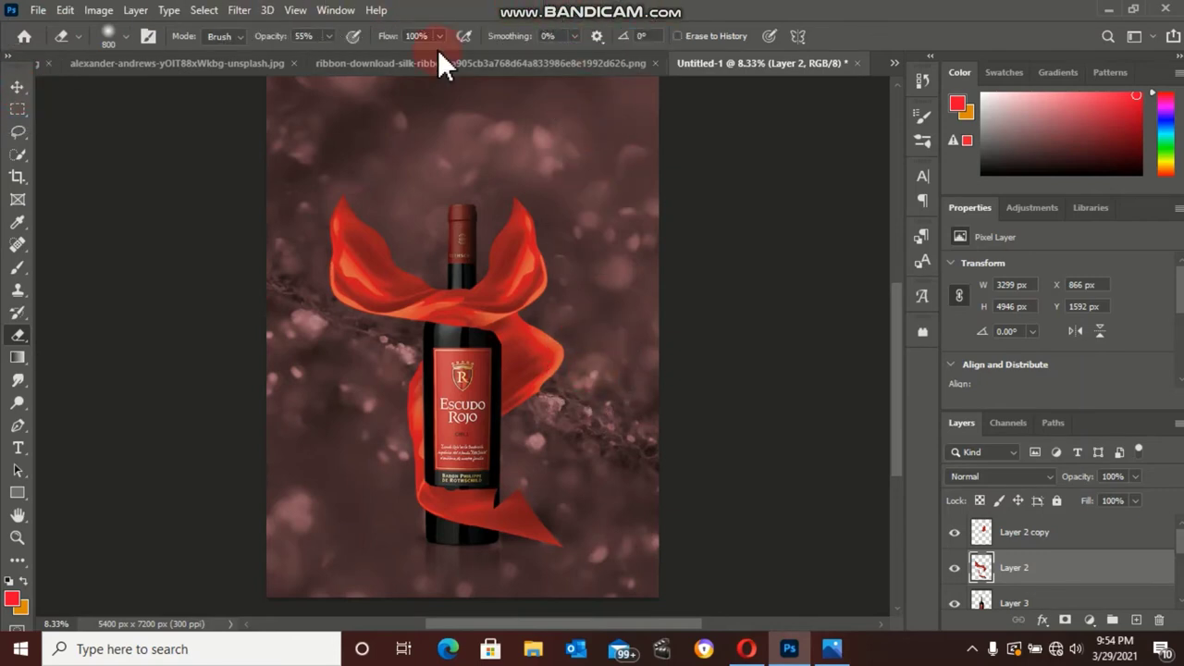
left_click(17, 87)
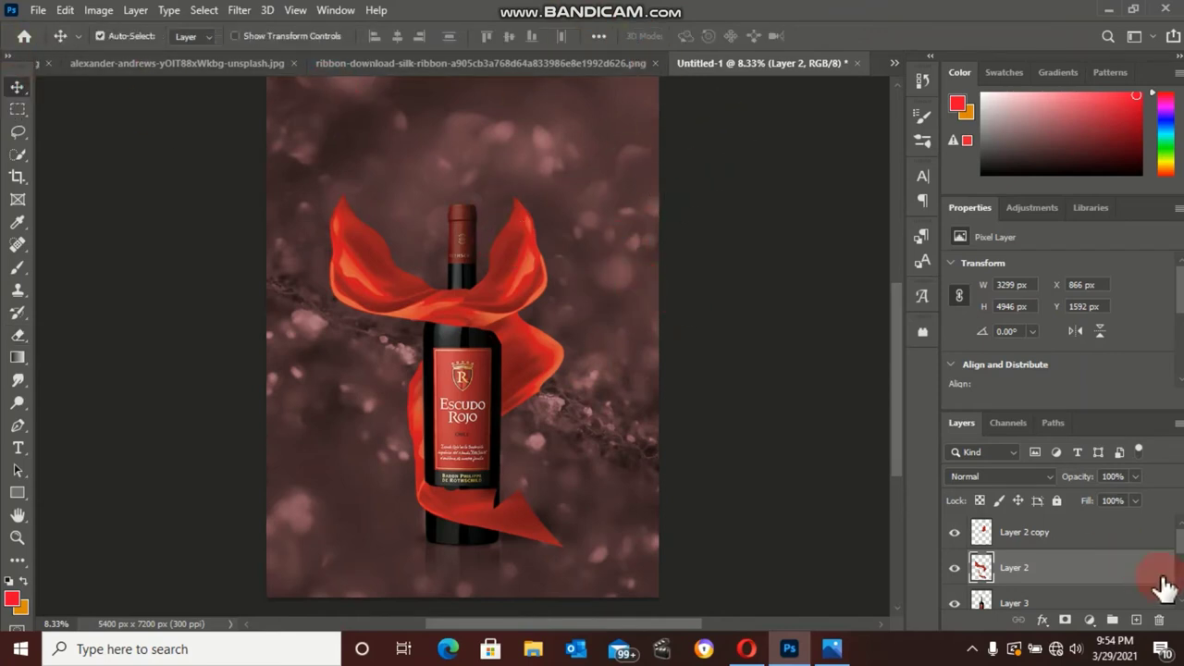
scroll(1173, 595, "down", 2)
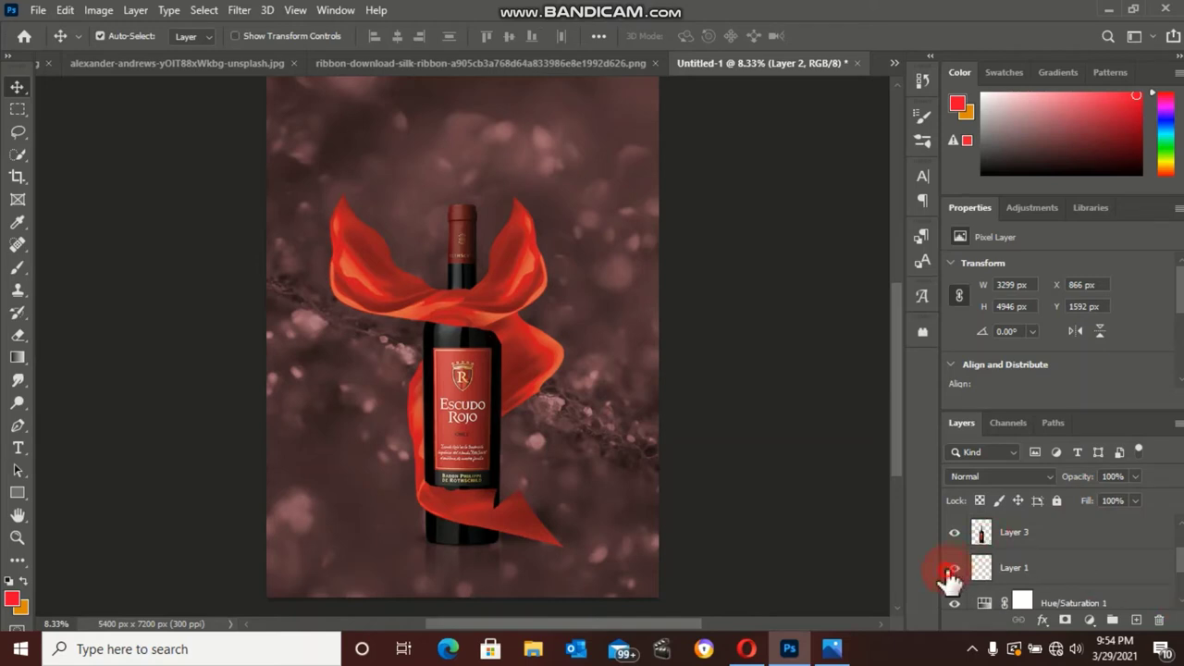
Move Layer 1 to the top and enlarge the yellow ribbon to about 4917 × 8847 px
left_click(1014, 568)
mouse_move(1018, 585)
left_mouse_down()
mouse_move(1041, 472)
mouse_move(1044, 534)
left_mouse_up()
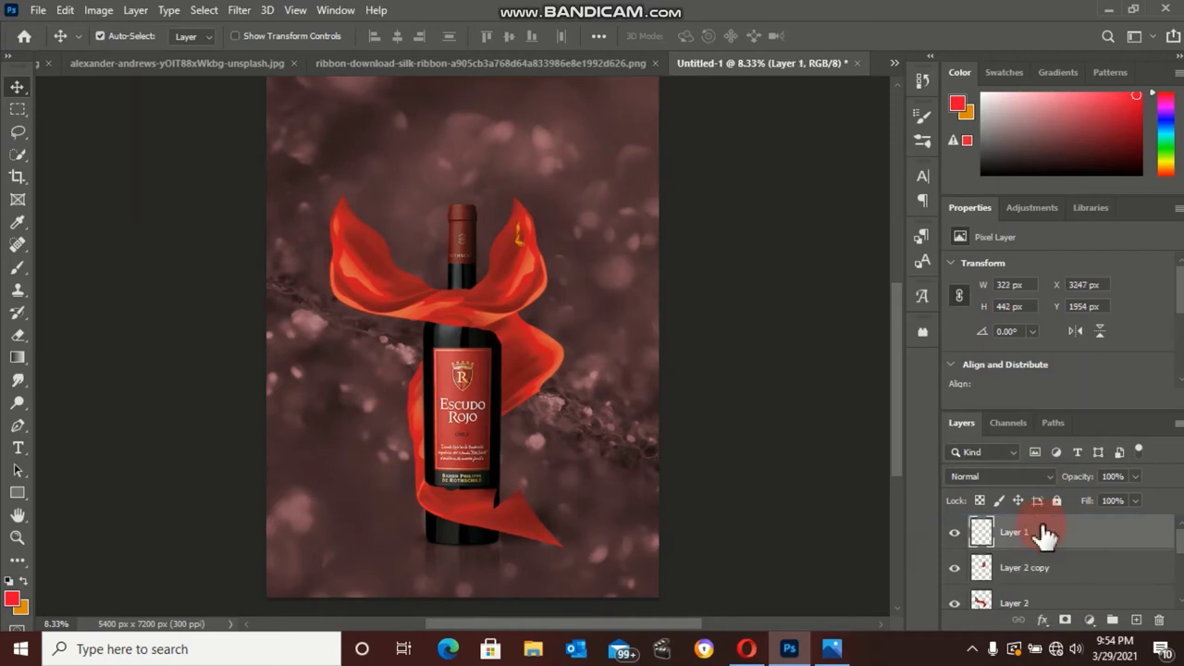
key("ctrl+t")
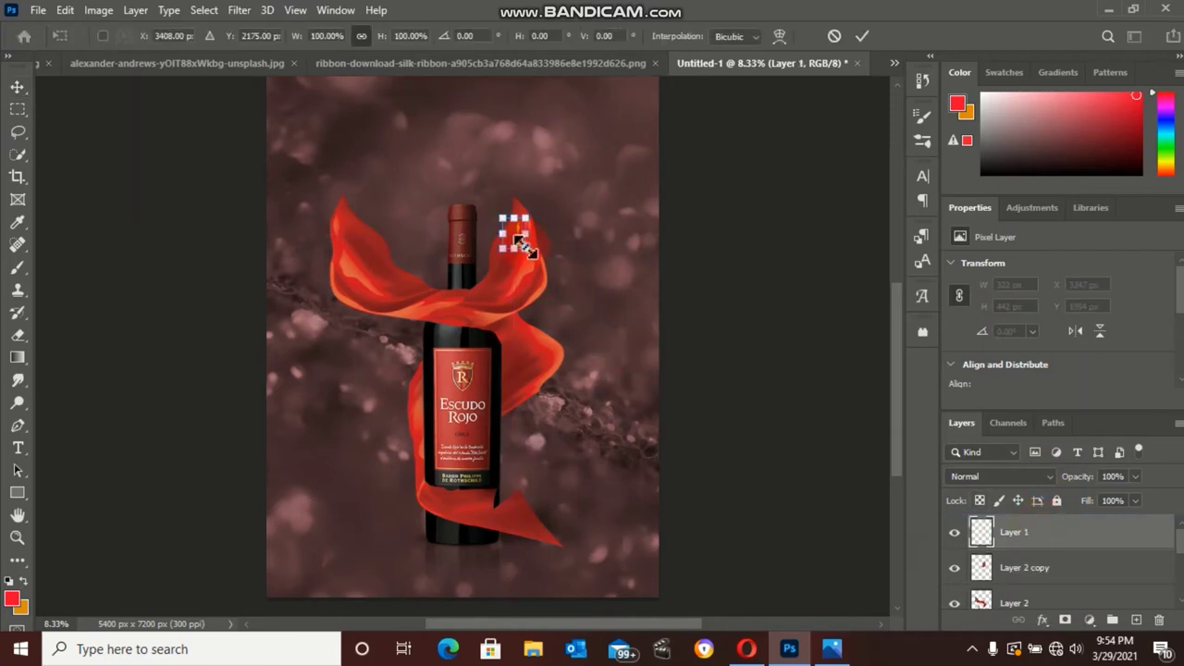
left_click_drag(523, 244, 684, 464)
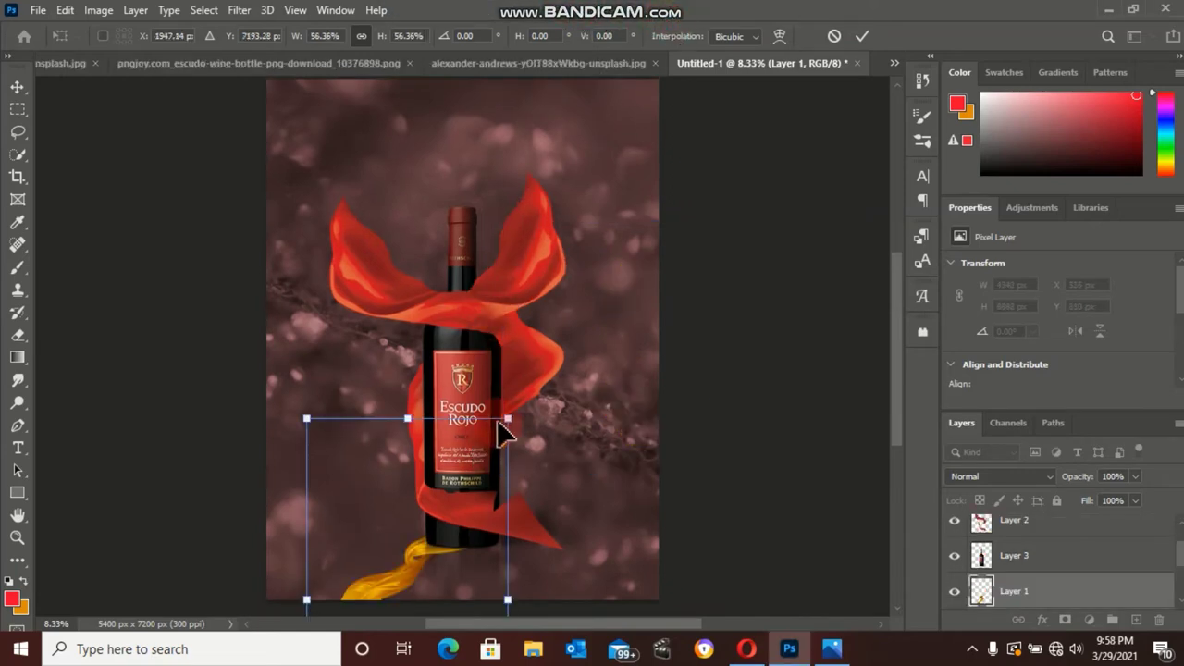
mouse_move(505, 420)
left_mouse_down()
mouse_move(576, 317)
mouse_move(662, 138)
left_mouse_up()
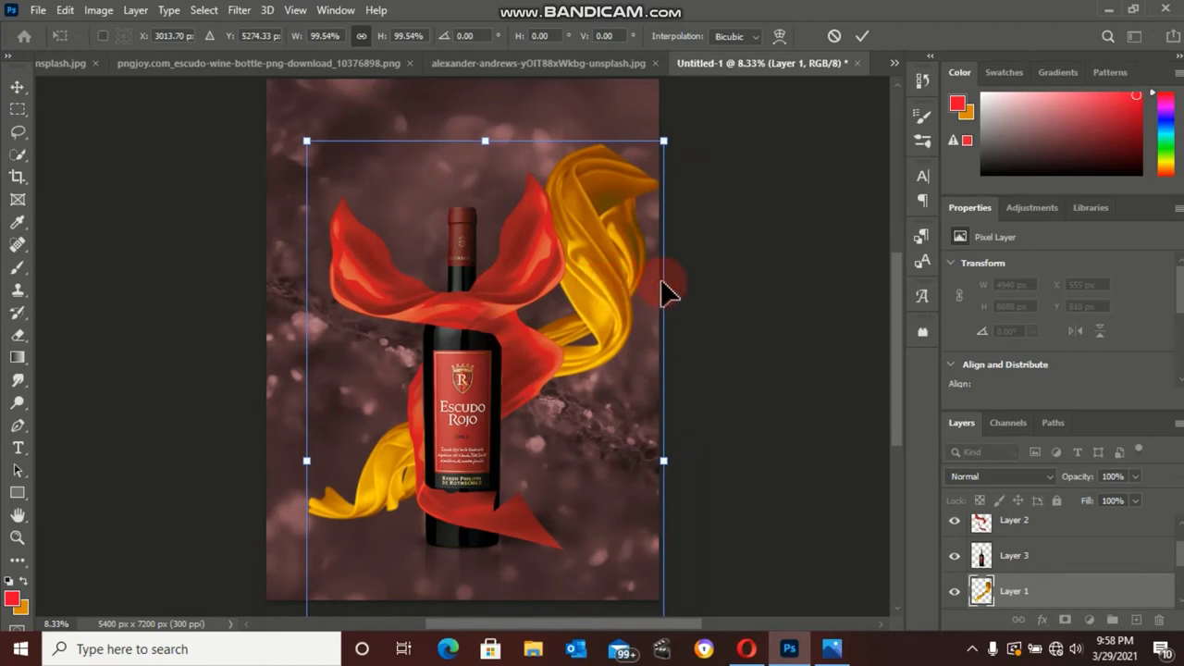
key("Return")
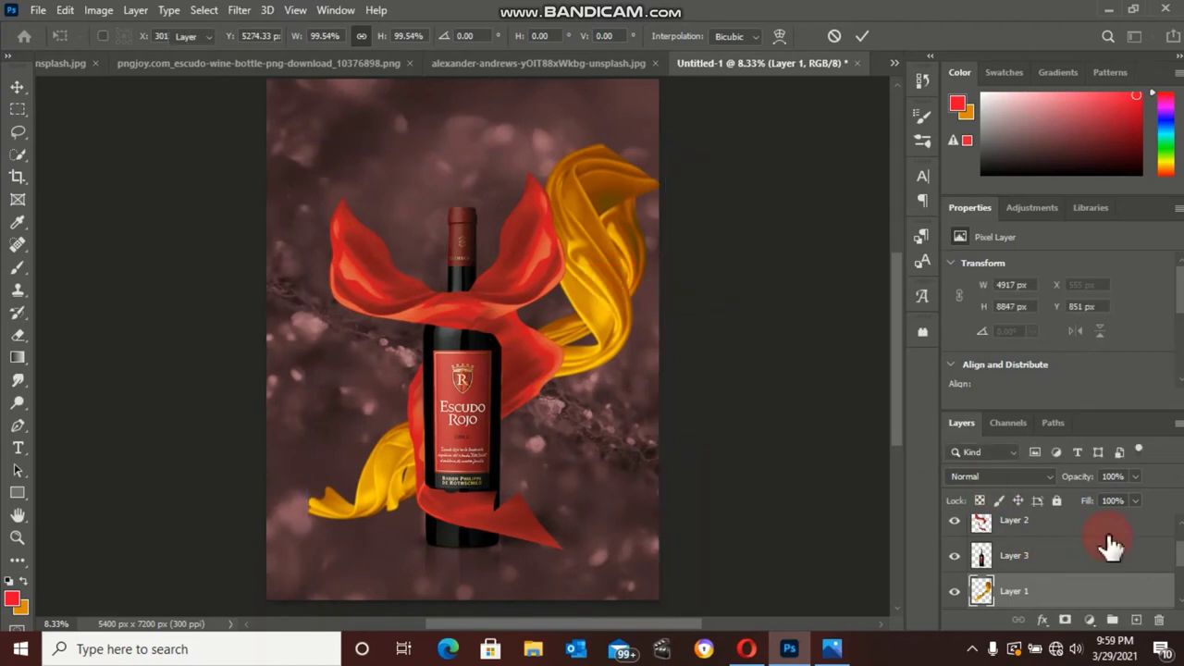
left_click(1116, 527)
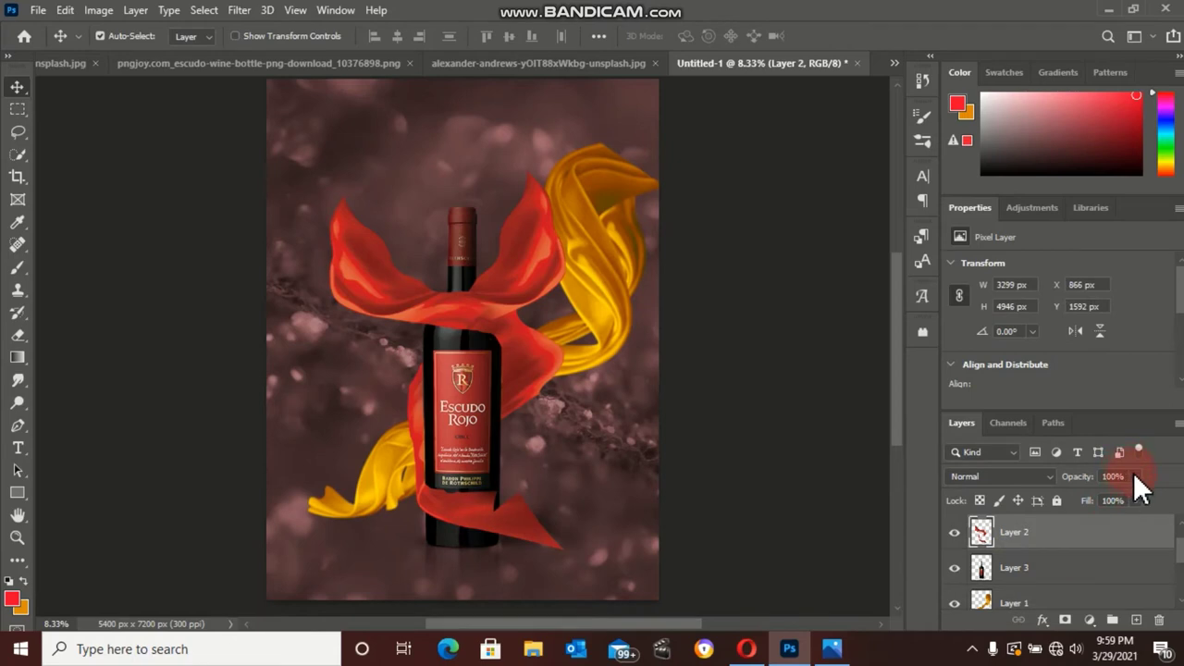
Set Layer 2 to 57% opacity and erase the red silk over the bottle label
left_click(1135, 477)
left_click(1081, 497)
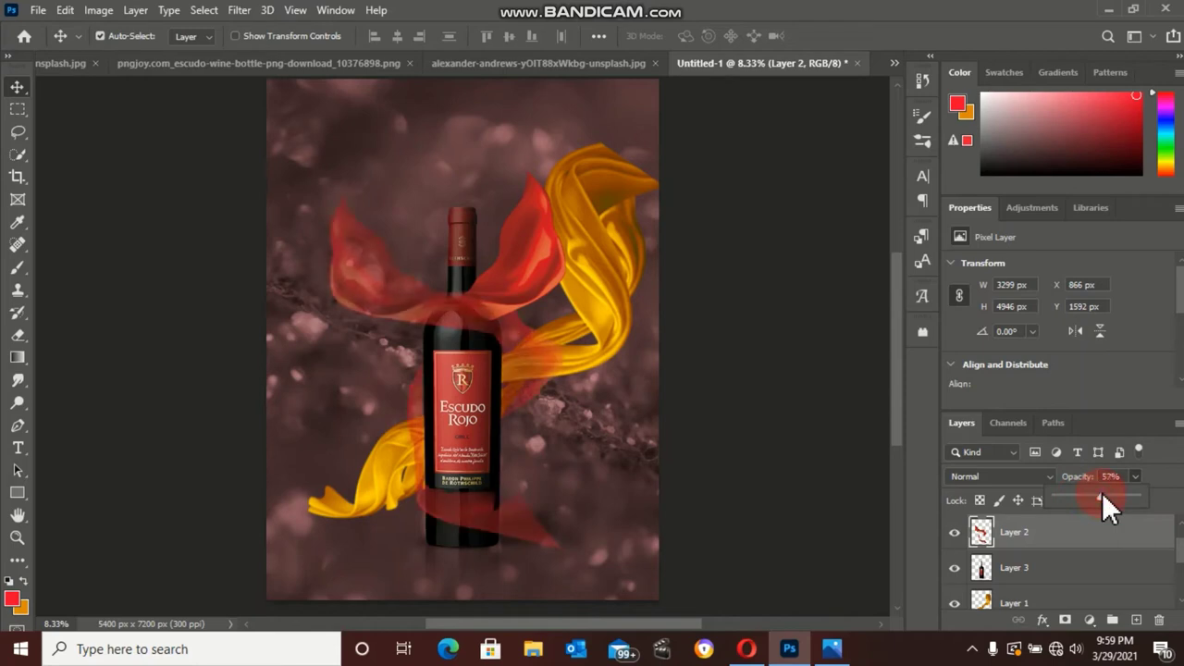
left_click(19, 336)
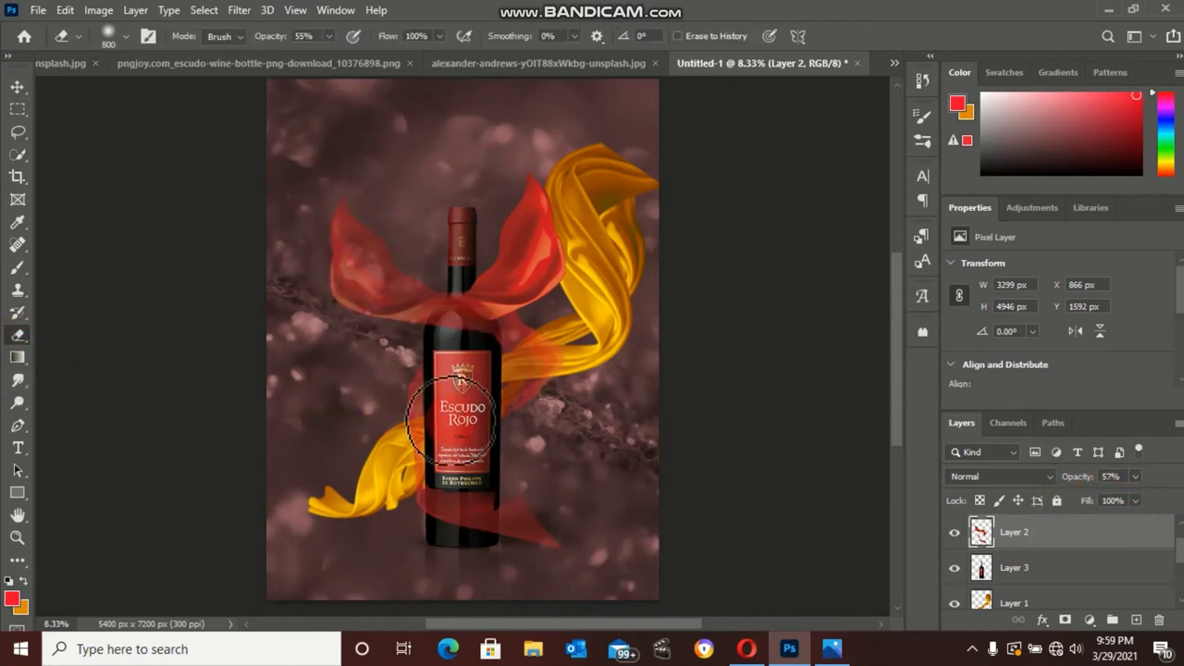
scroll(451, 421, "up", 1)
scroll(451, 421, "up", 1)
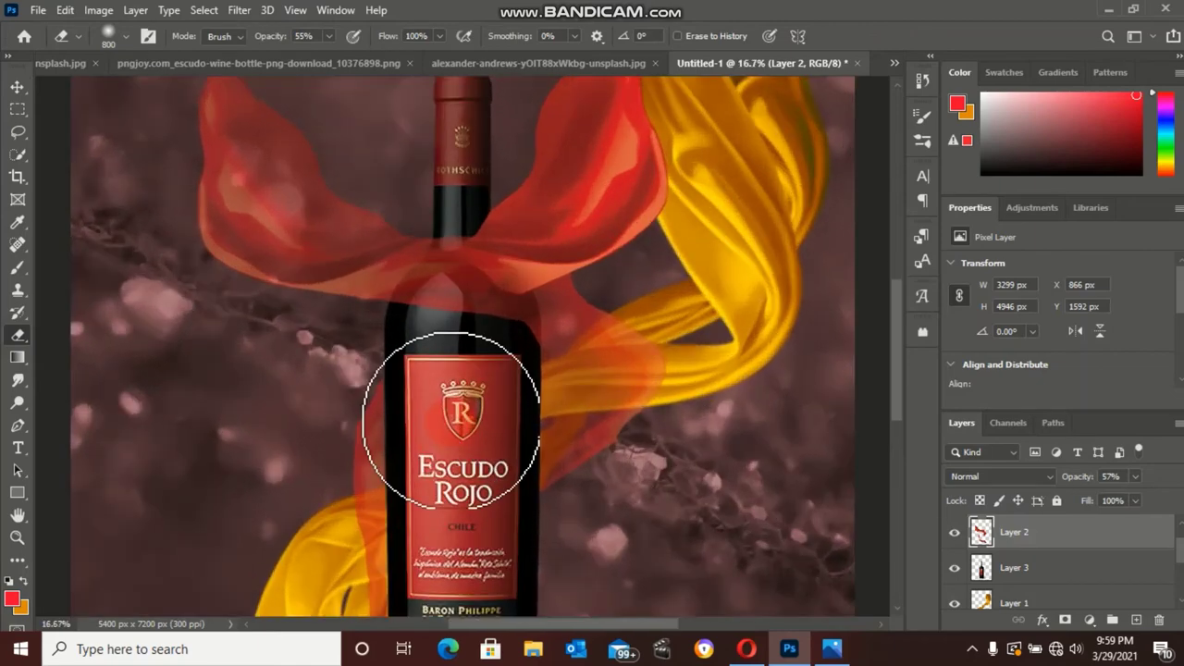
mouse_move(452, 421)
left_mouse_down()
mouse_move(542, 370)
mouse_move(571, 389)
left_mouse_up()
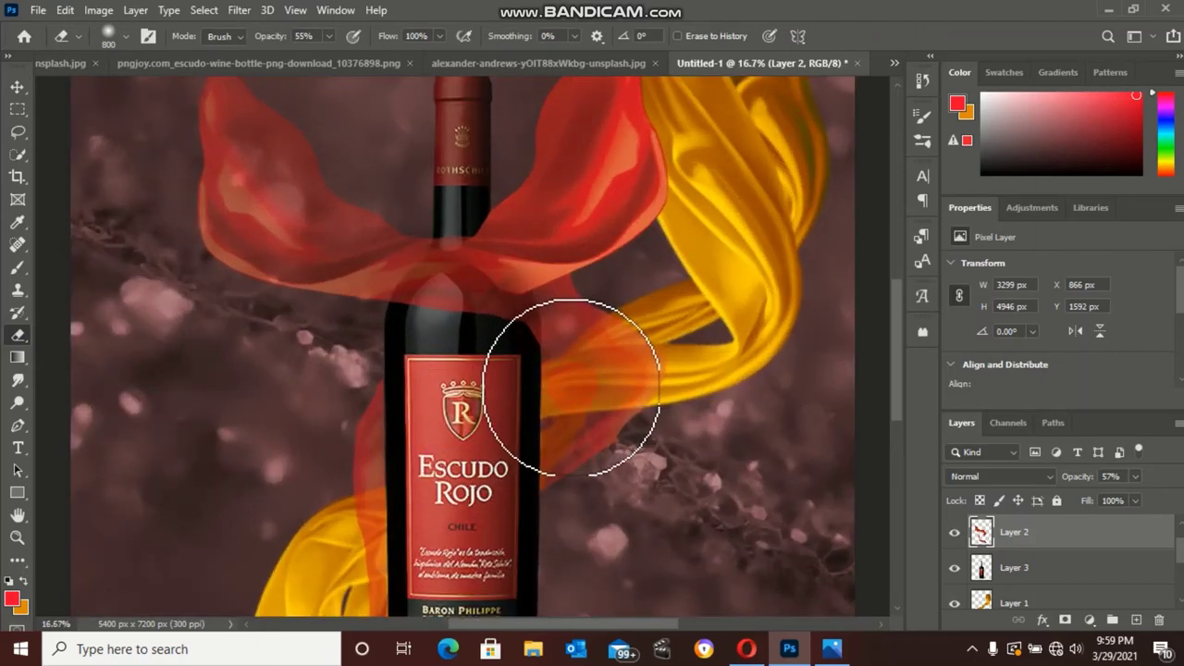
key("bracketleft")
key("bracketleft")
key("bracketleft")
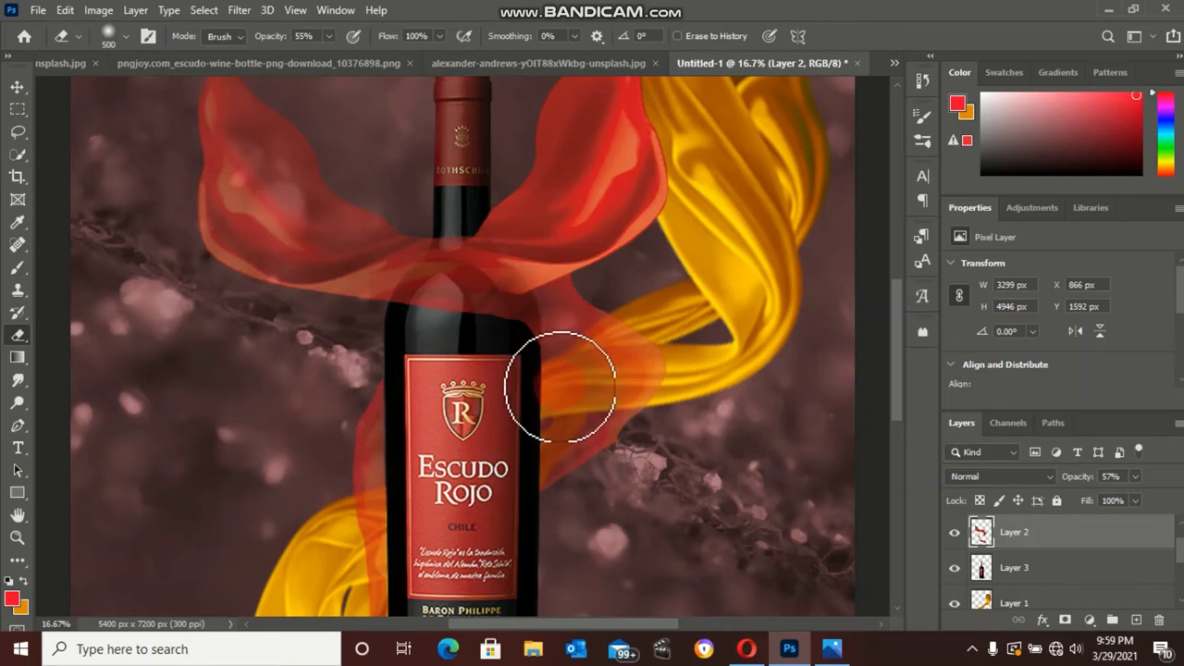
left_click(559, 384)
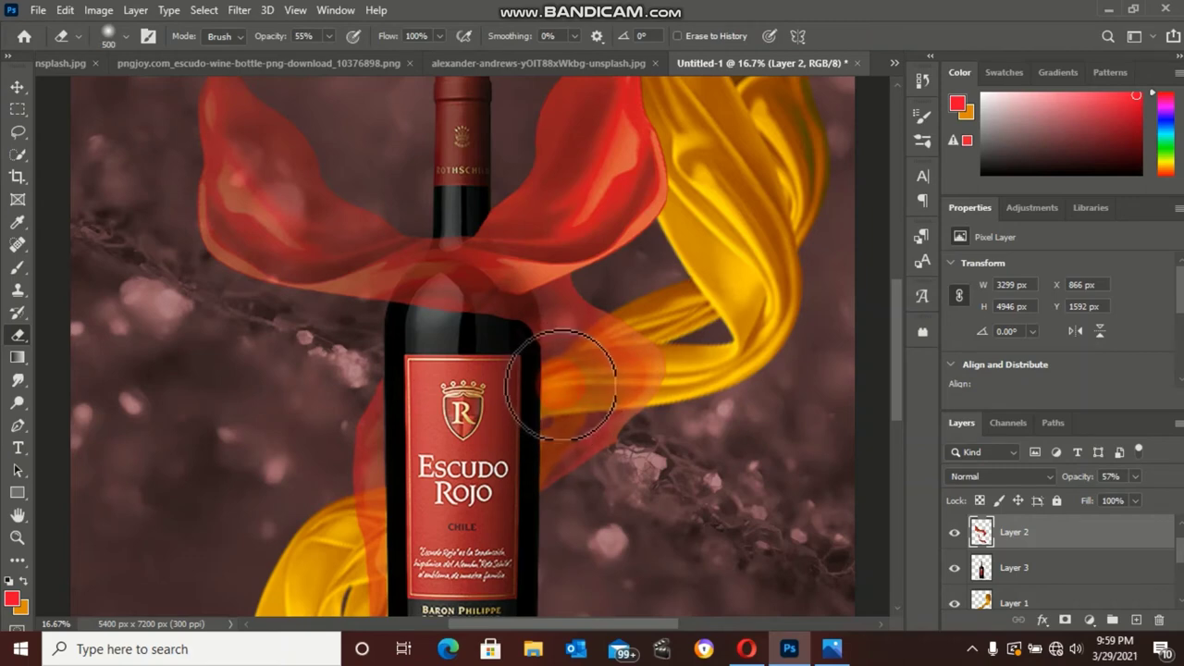
With a Hard Round brush at 100% opacity, erase red ribbon near the bottle's right edge
left_click(125, 37)
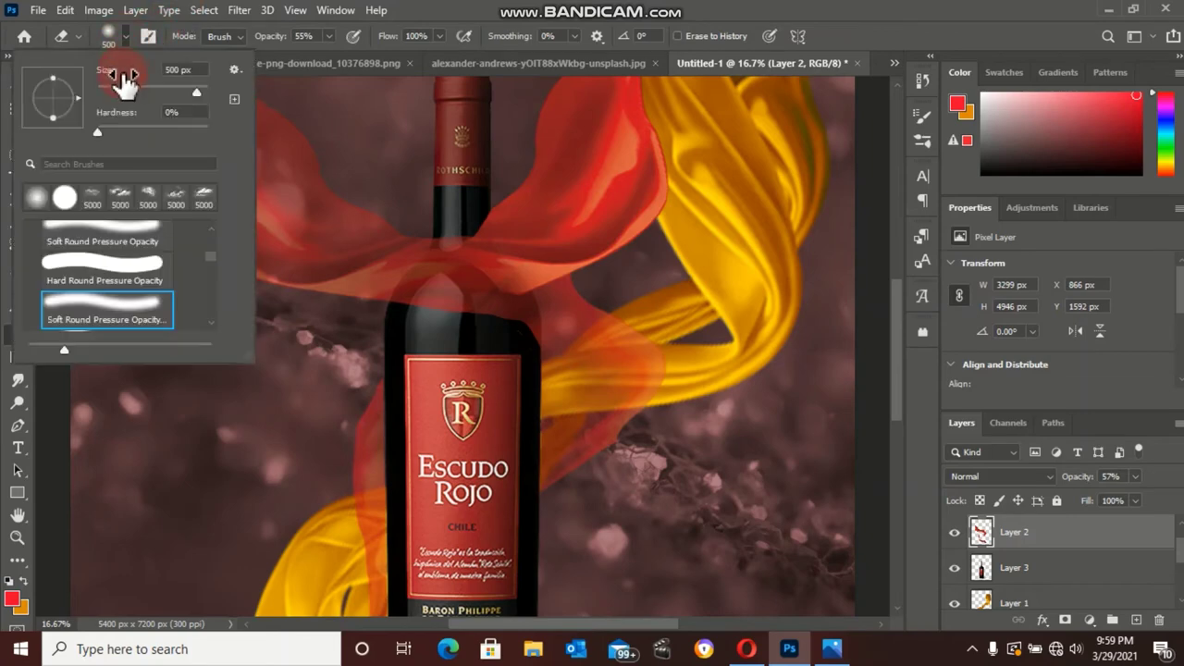
left_click(128, 260)
left_click(328, 36)
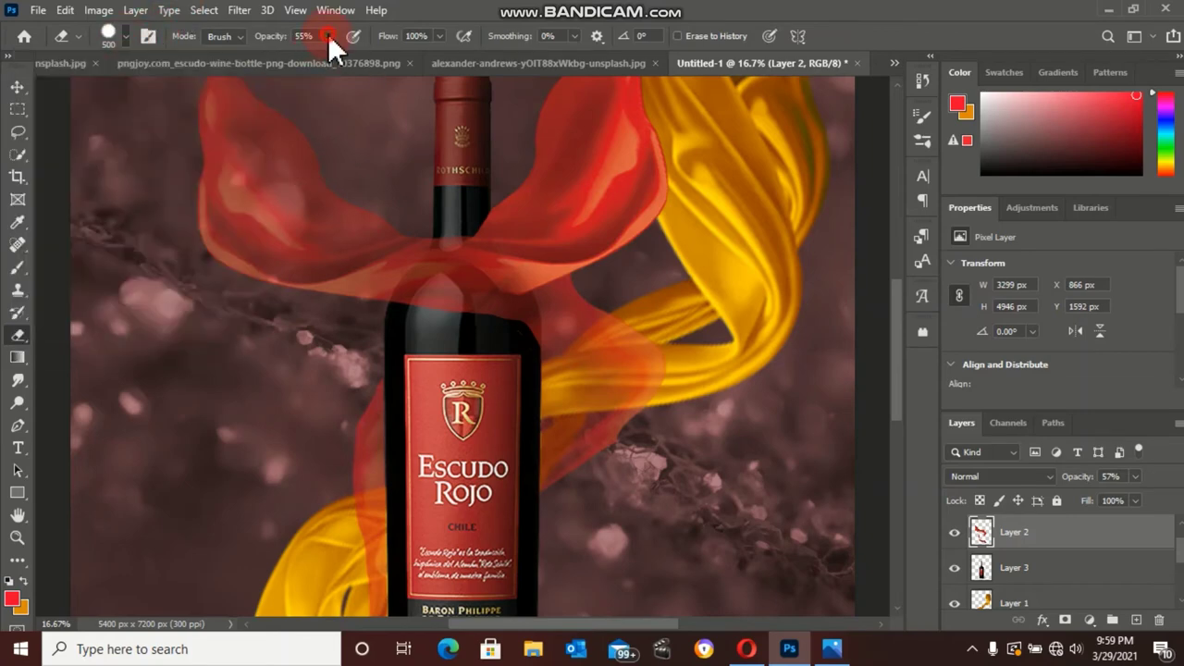
left_click(367, 55)
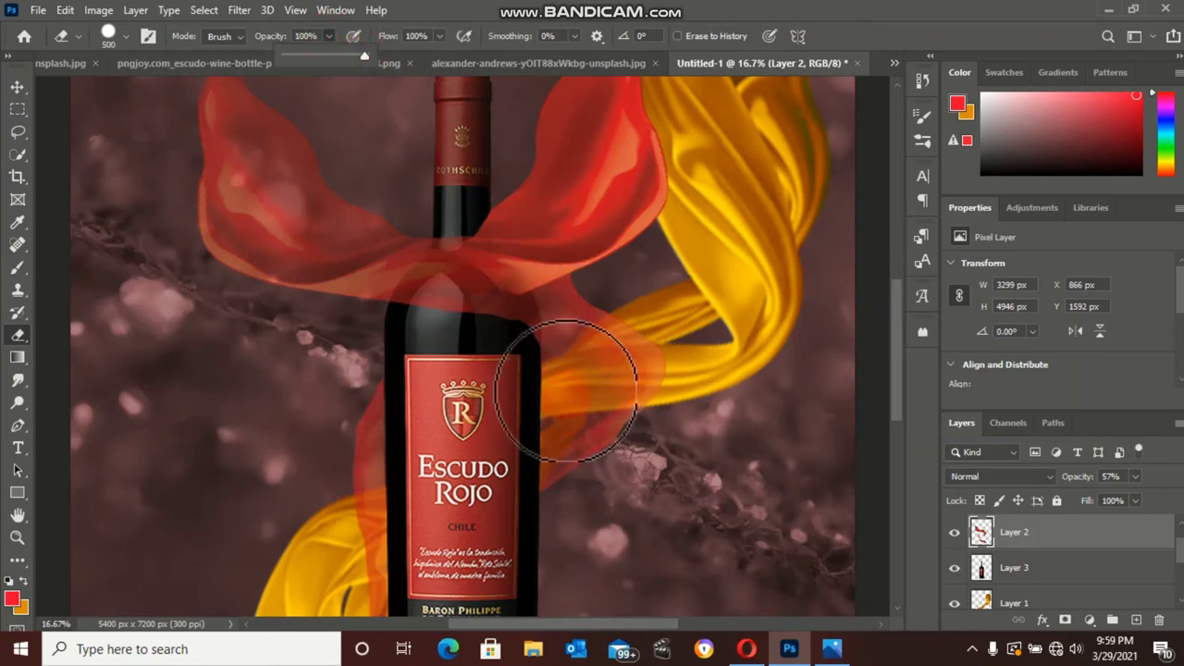
key("bracketleft")
key("bracketleft")
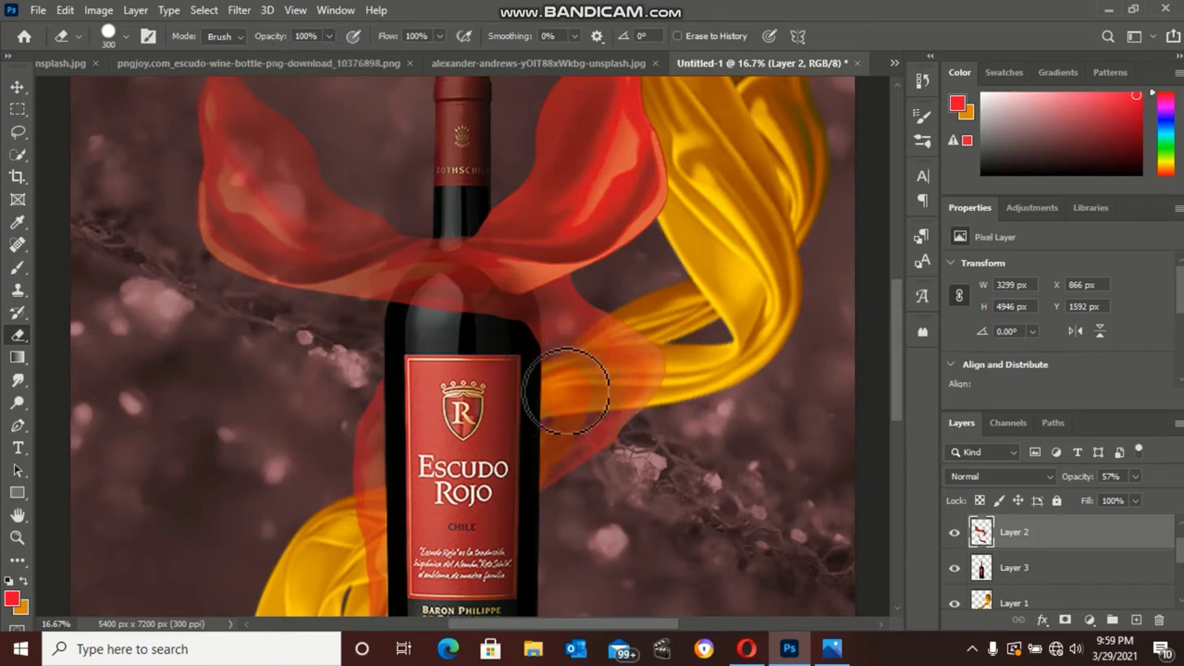
mouse_move(566, 391)
left_mouse_down()
mouse_move(577, 370)
mouse_move(555, 377)
mouse_move(613, 357)
mouse_move(616, 338)
mouse_move(592, 344)
mouse_move(586, 365)
mouse_move(606, 341)
mouse_move(594, 351)
mouse_move(634, 354)
mouse_move(618, 380)
mouse_move(541, 389)
mouse_move(639, 386)
mouse_move(601, 379)
mouse_move(549, 397)
mouse_move(536, 377)
mouse_move(489, 367)
mouse_move(539, 383)
mouse_move(389, 523)
mouse_move(602, 358)
mouse_move(897, 295)
left_mouse_up()
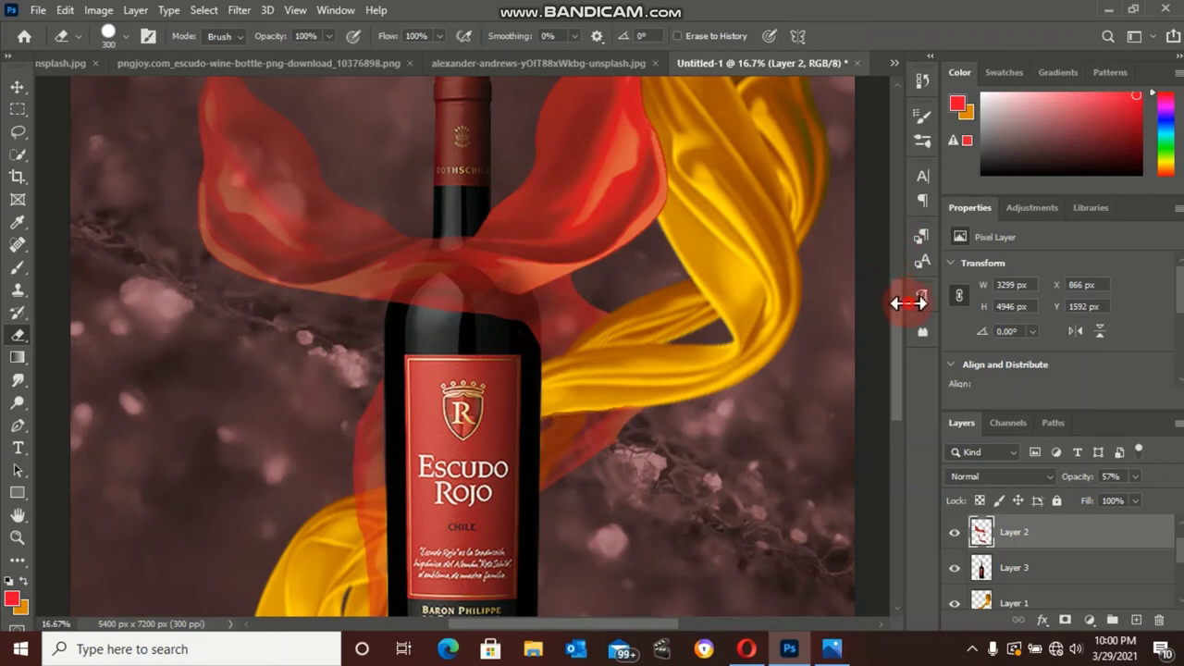
Erase red ribbon beside the label and over the R crest and the Rojo and CHILE lettering
left_click(904, 306)
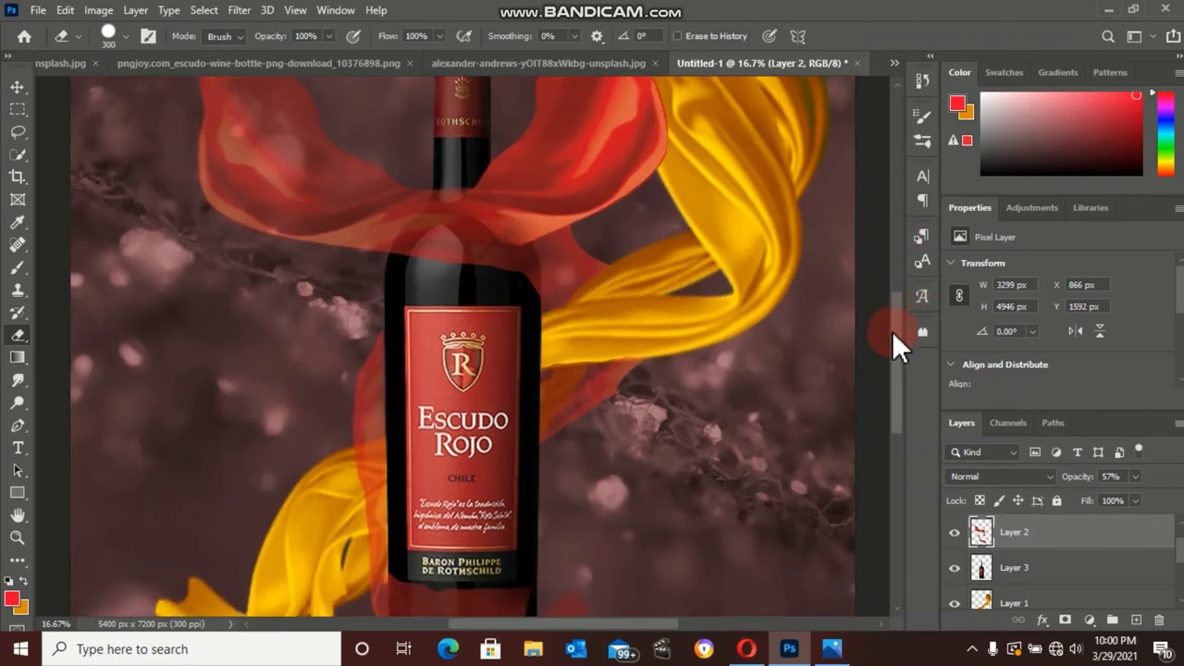
left_click_drag(890, 309, 892, 357)
left_click_drag(373, 340, 367, 322)
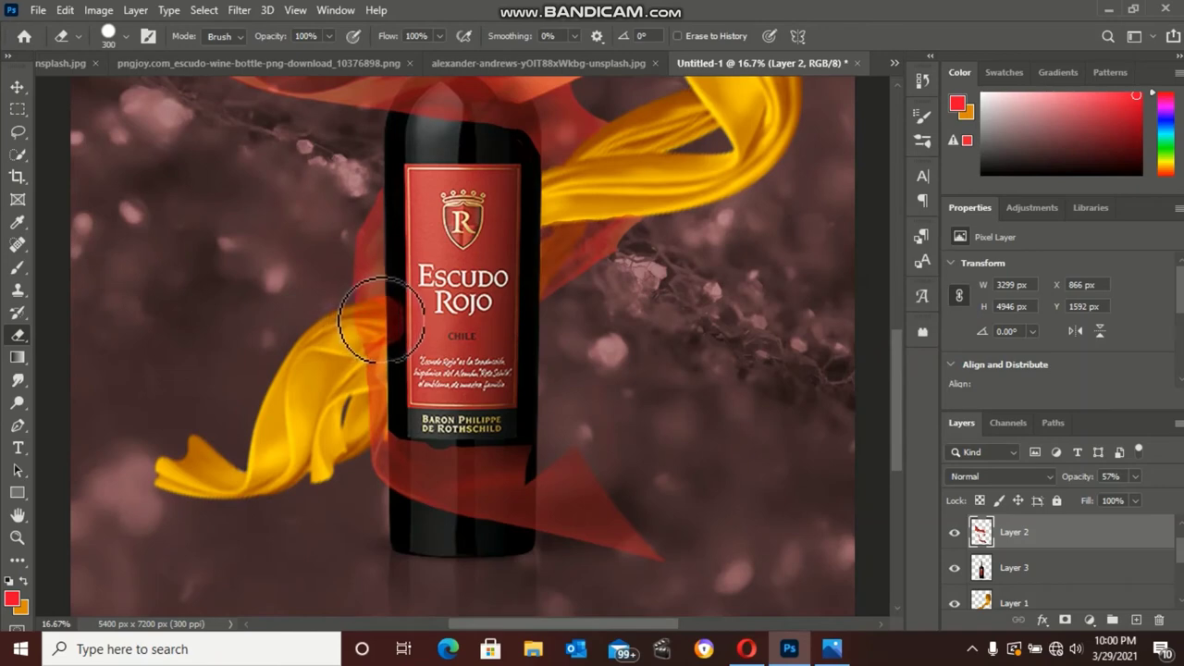
mouse_move(382, 319)
left_mouse_down()
mouse_move(373, 381)
mouse_move(338, 415)
mouse_move(363, 419)
mouse_move(343, 410)
mouse_move(351, 428)
mouse_move(365, 412)
left_mouse_up()
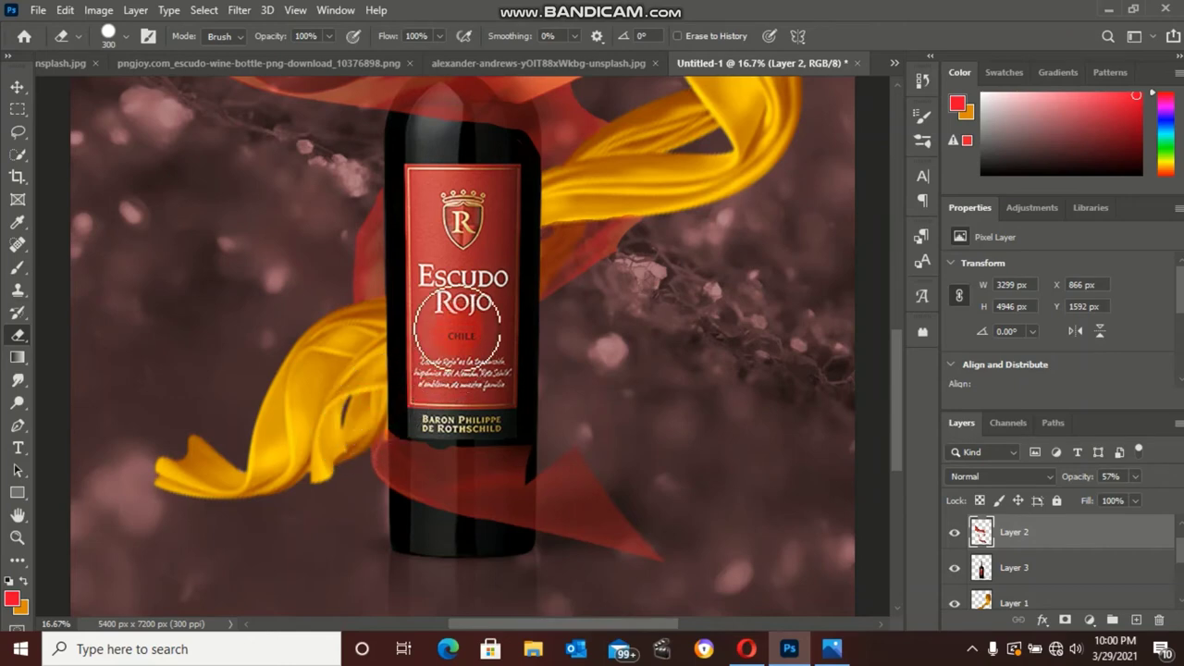
left_click_drag(489, 232, 516, 198)
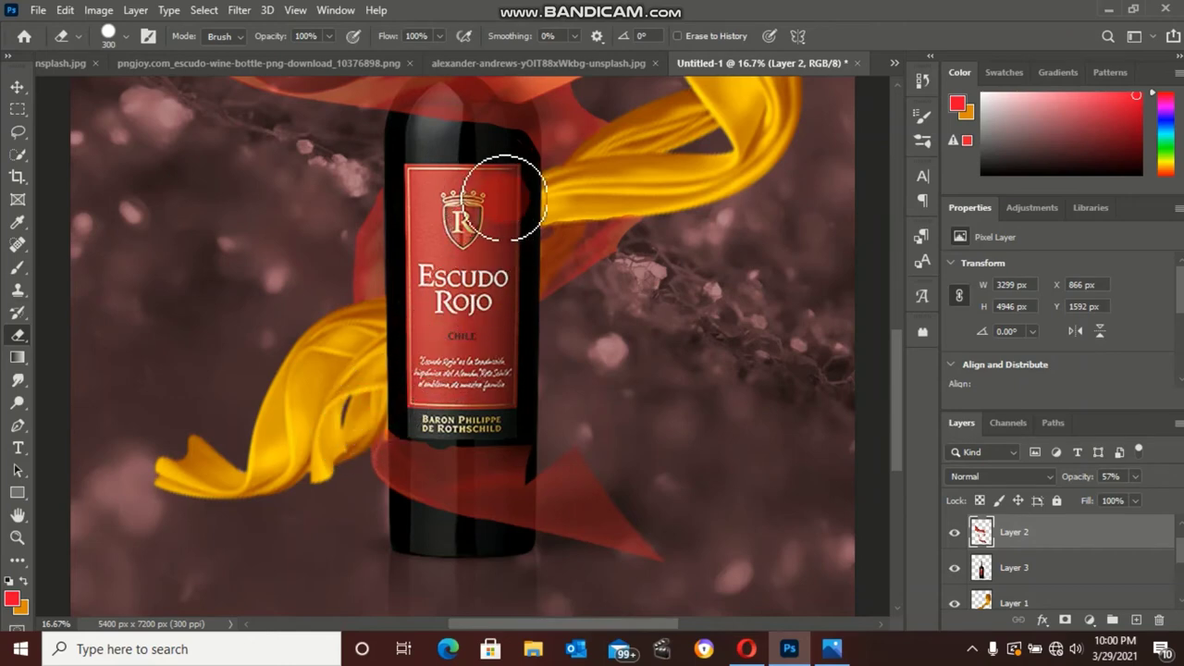
left_click_drag(462, 232, 416, 272)
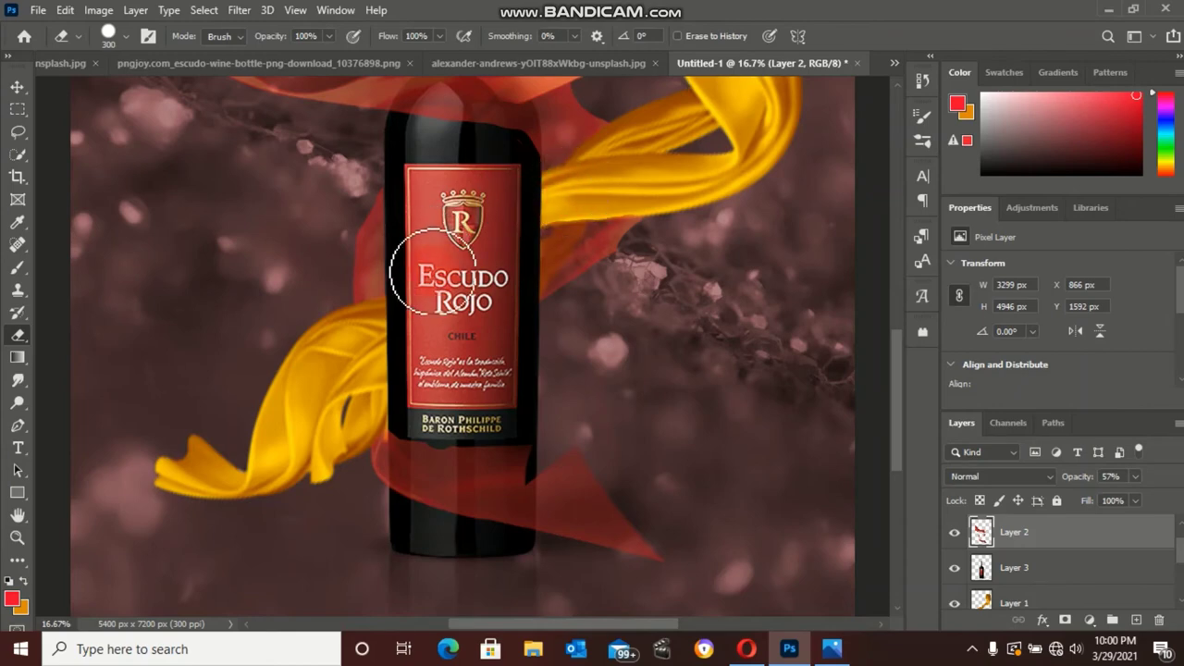
left_click_drag(421, 317, 468, 324)
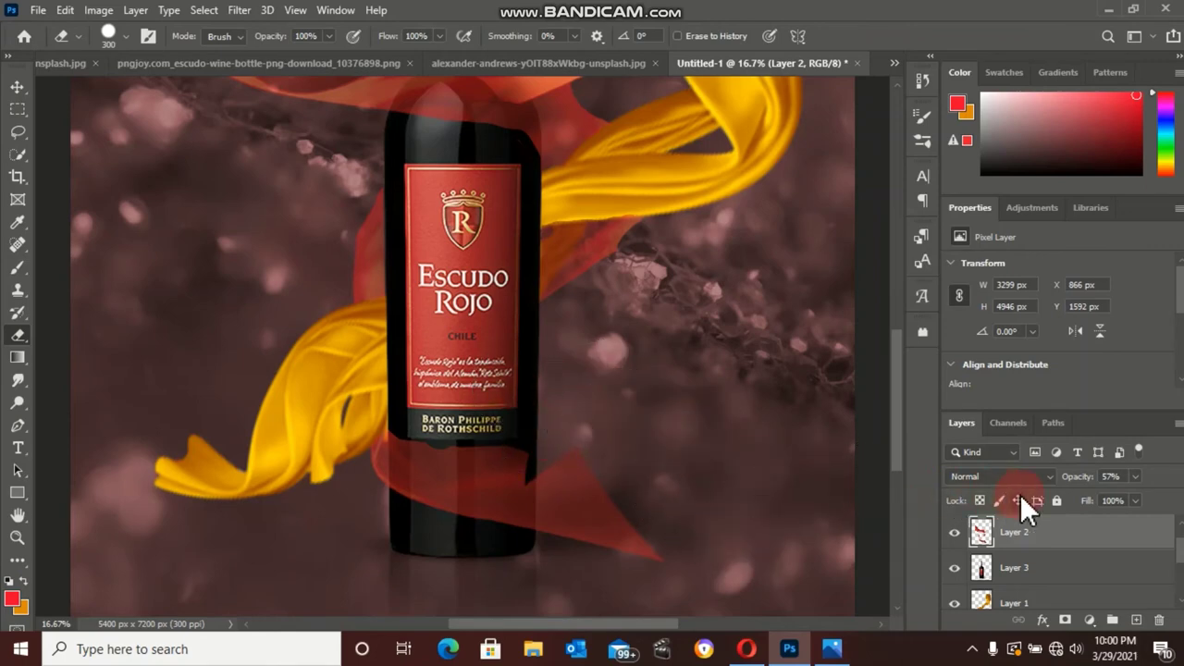
Set Layer 2 back to 100% opacity, erase more beside the bottle, and zoom out to the full poster
left_click(1135, 477)
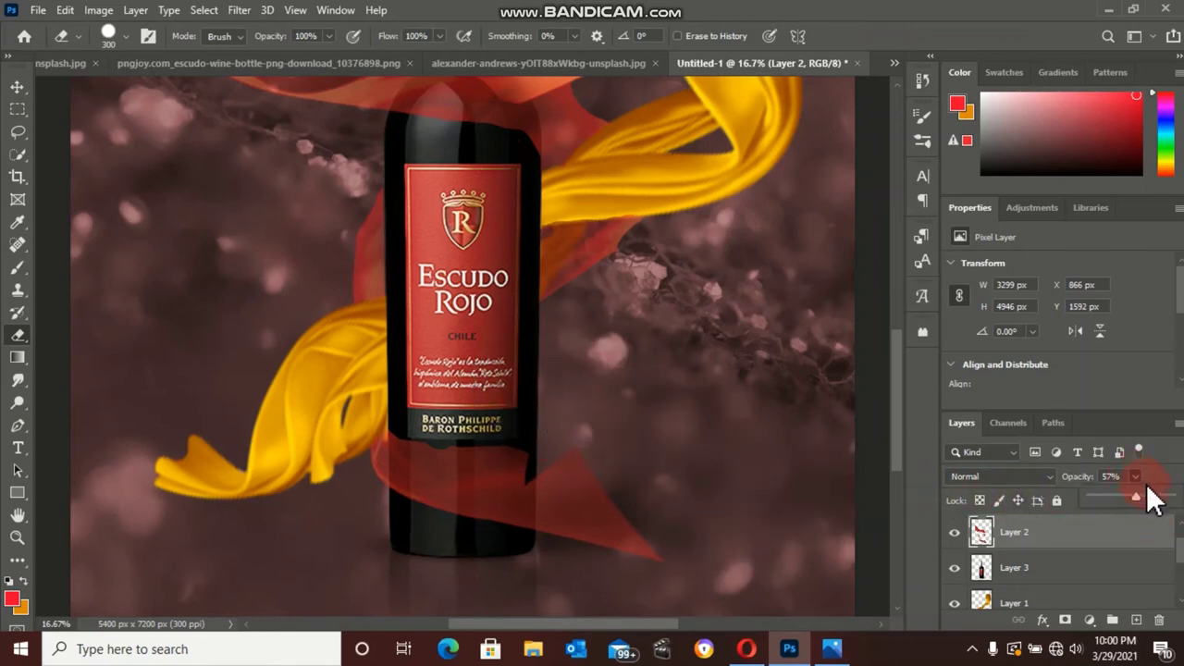
left_click(1172, 497)
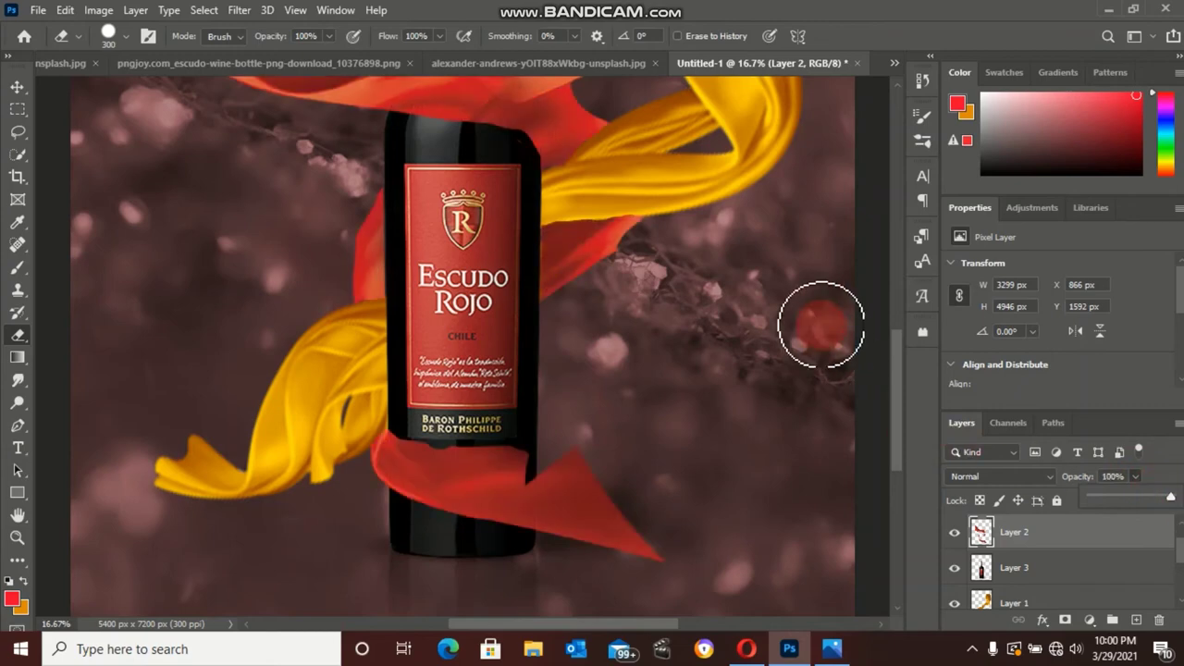
left_click_drag(792, 322, 622, 245)
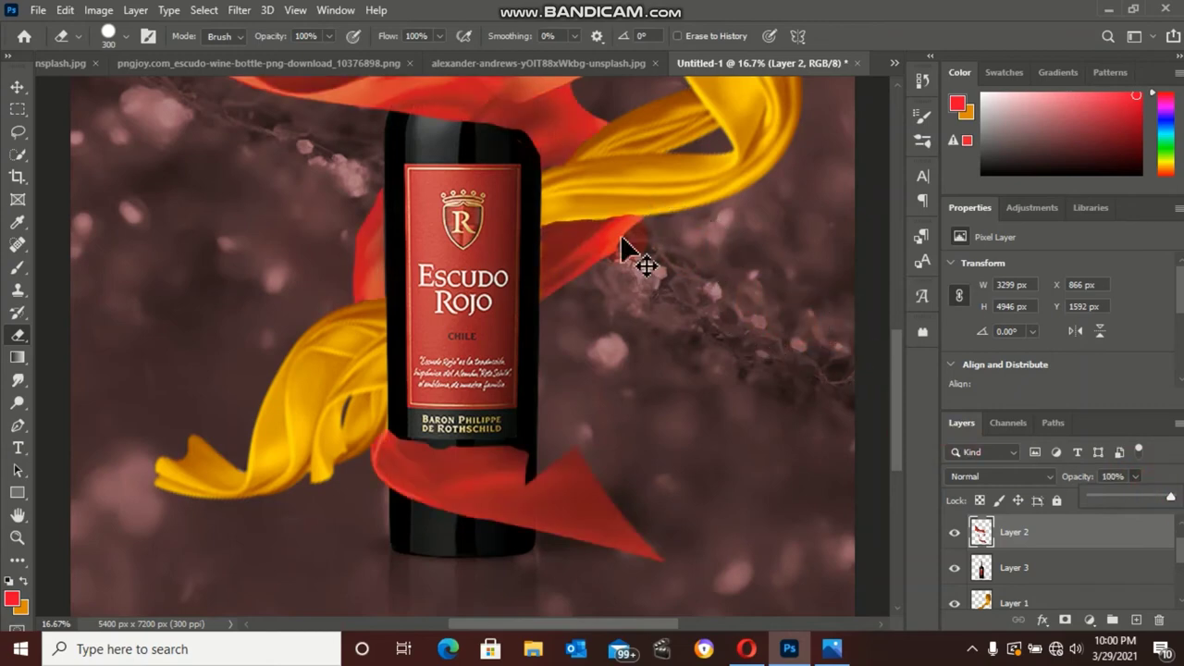
key("ctrl+minus")
key("ctrl+minus")
key("ctrl+minus")
key("ctrl+minus")
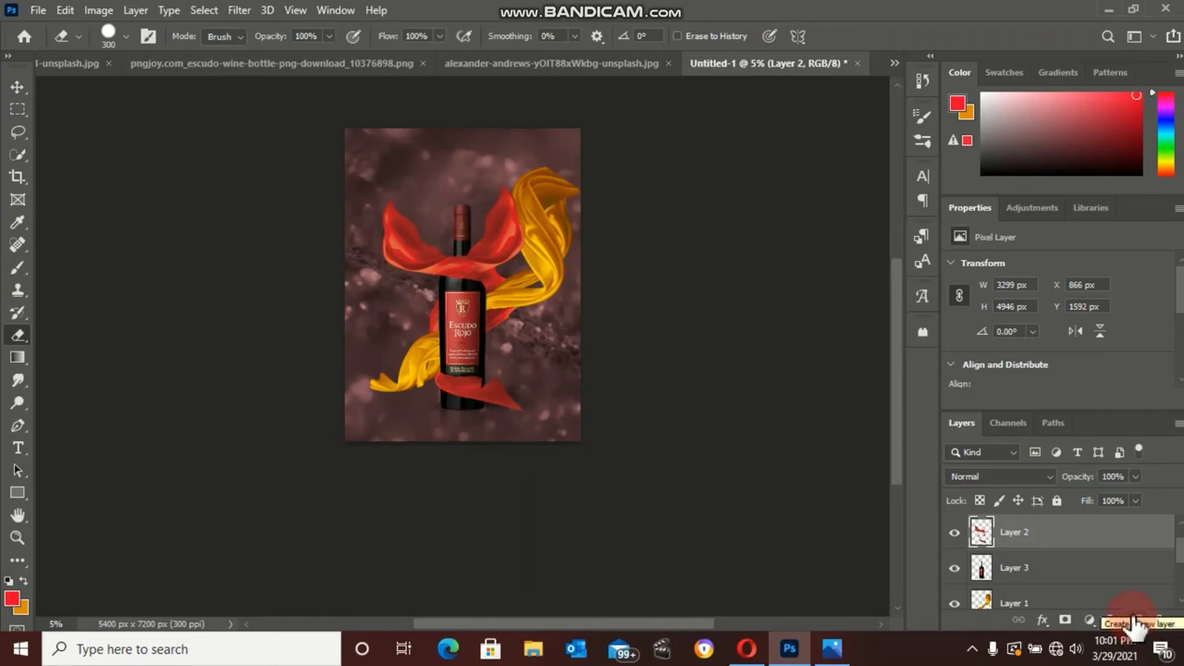
Add Layer 5 on top and fill the whole canvas with a horizontal red-to-orange gradient
left_click(1137, 622)
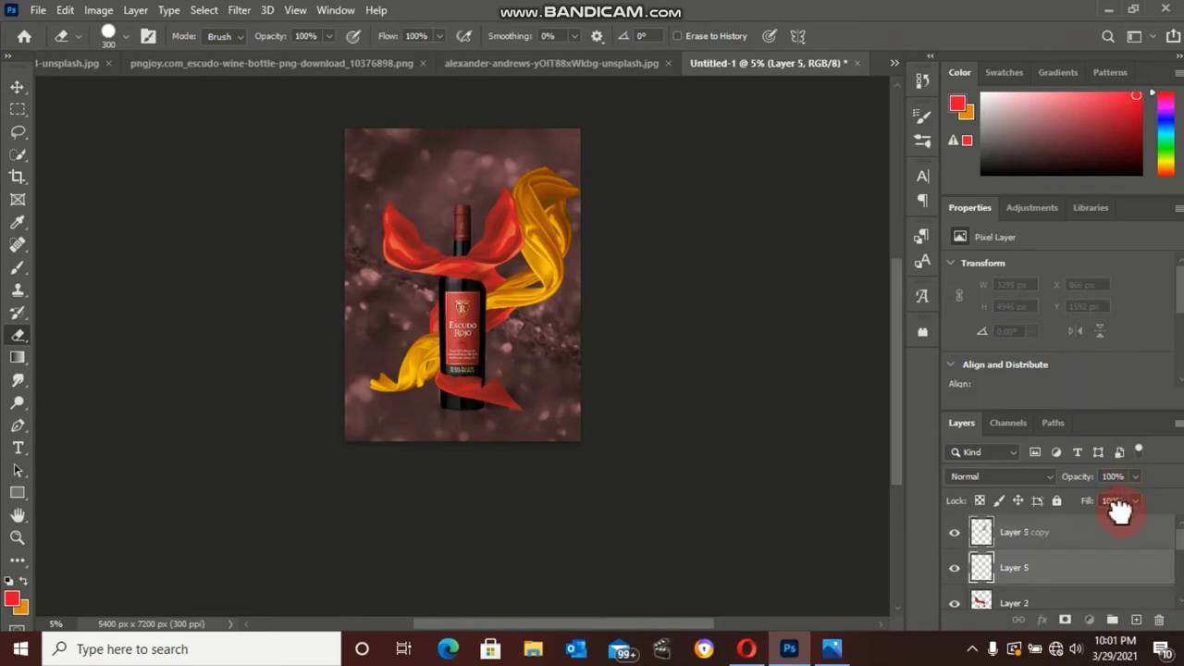
left_click_drag(1120, 518, 1121, 520)
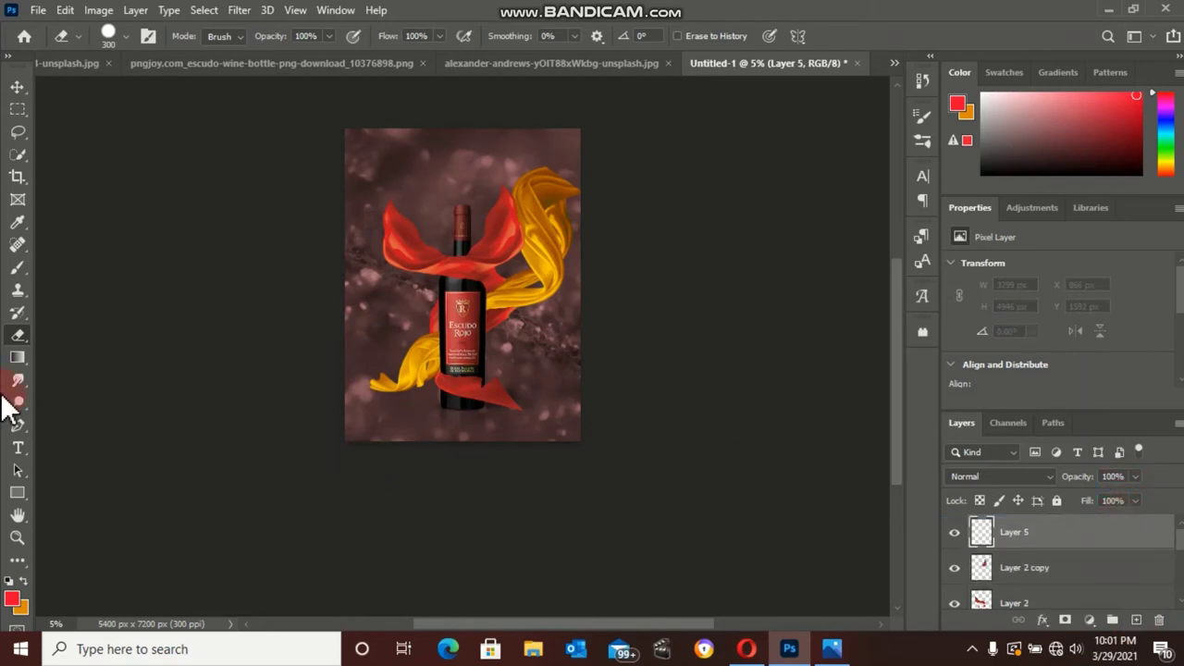
left_click(18, 358)
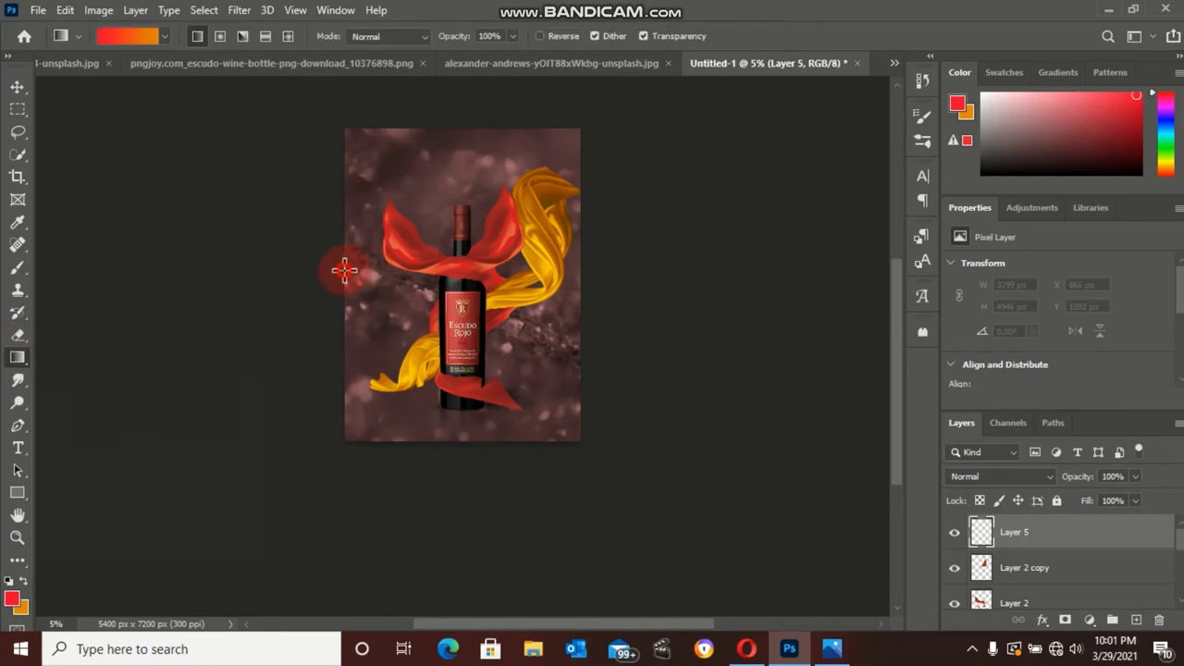
left_click_drag(344, 270, 582, 266)
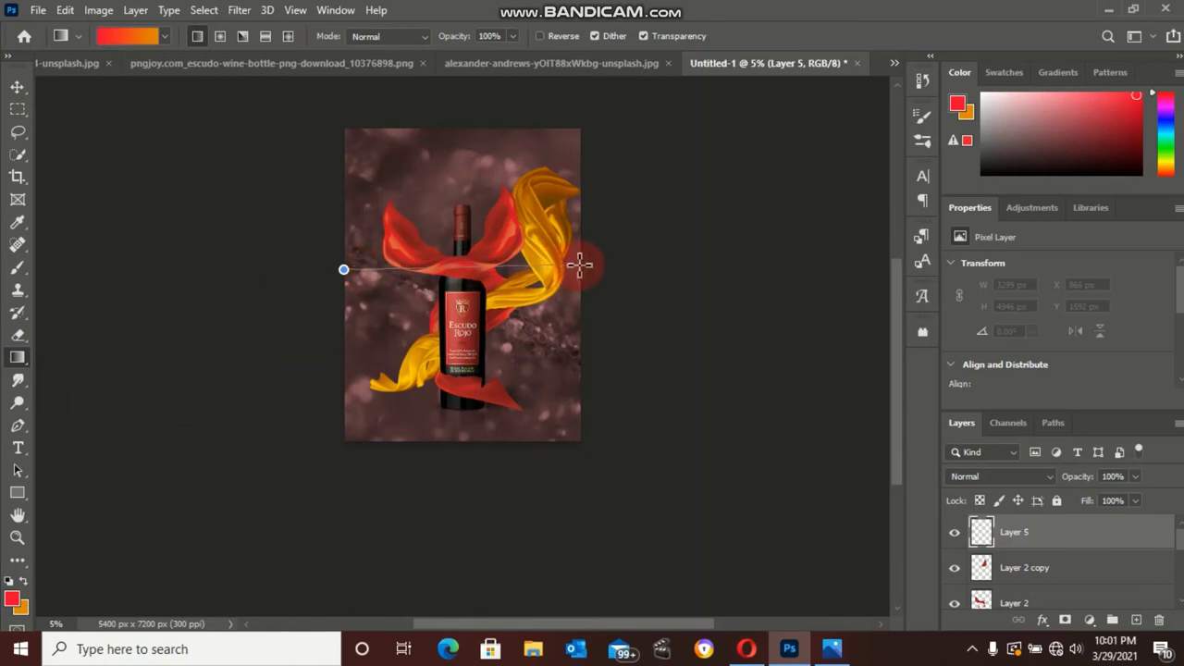
left_click_drag(582, 267, 581, 269)
Lower the gradient layer's opacity to 17%
left_click(1136, 477)
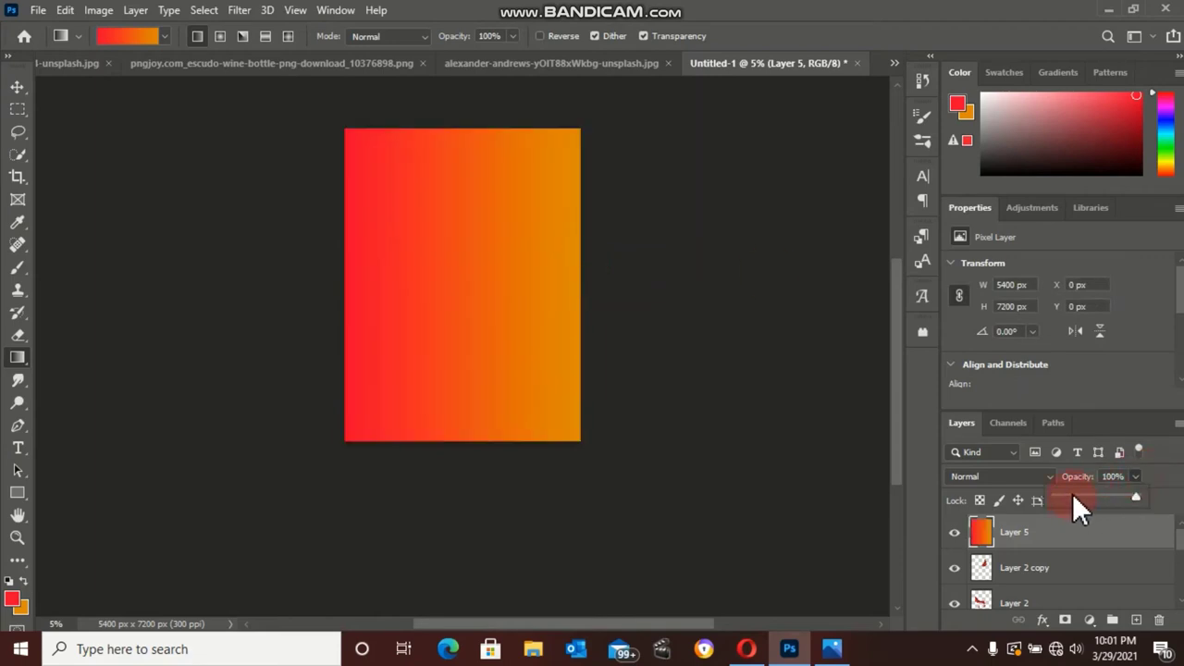
left_click(1073, 497)
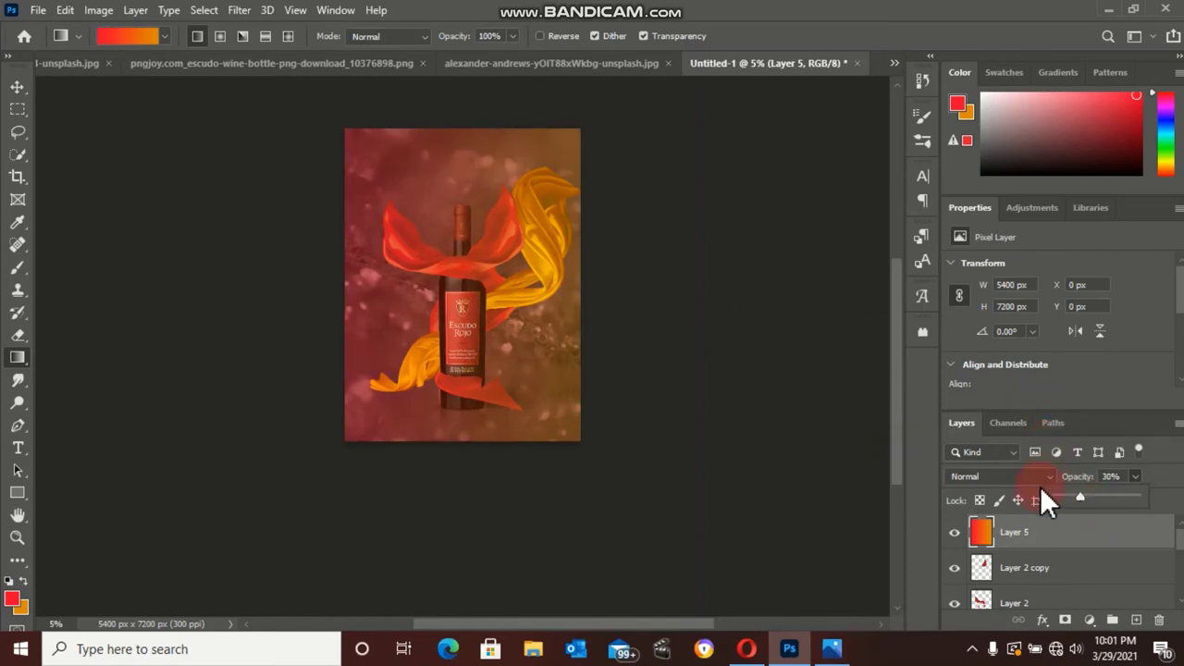
left_click_drag(1073, 497, 1069, 496)
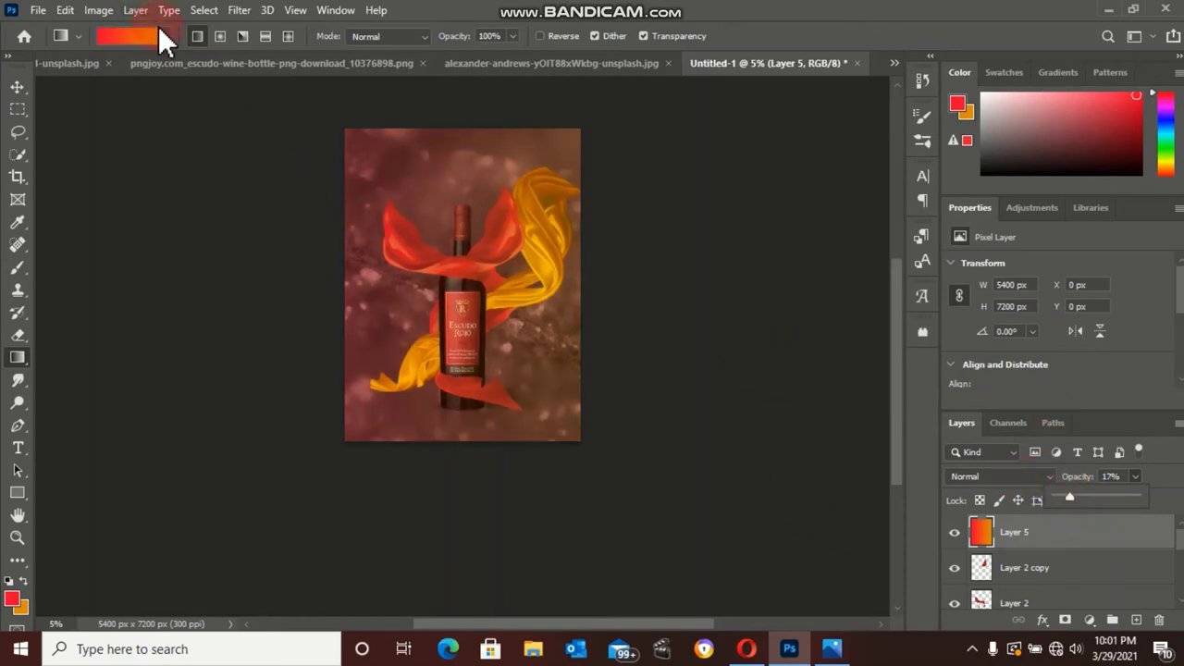
left_click(77, 35)
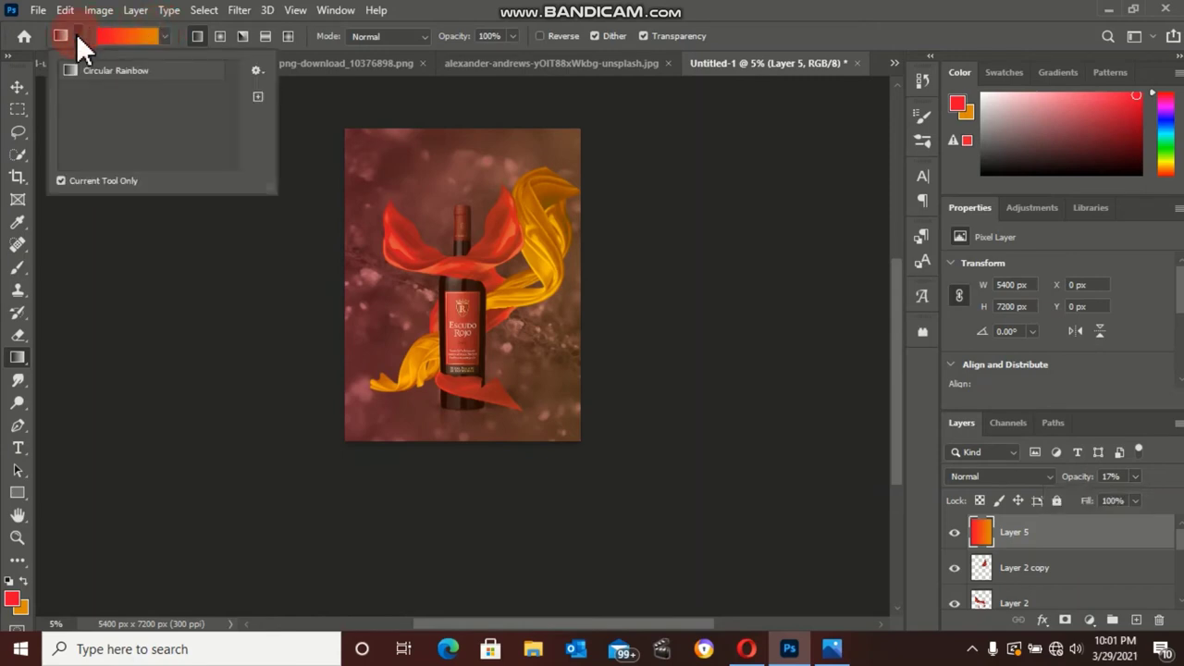
Check the linear gradient options, then set Layer 5's blend mode to Soft Light
left_click(70, 34)
left_click(76, 34)
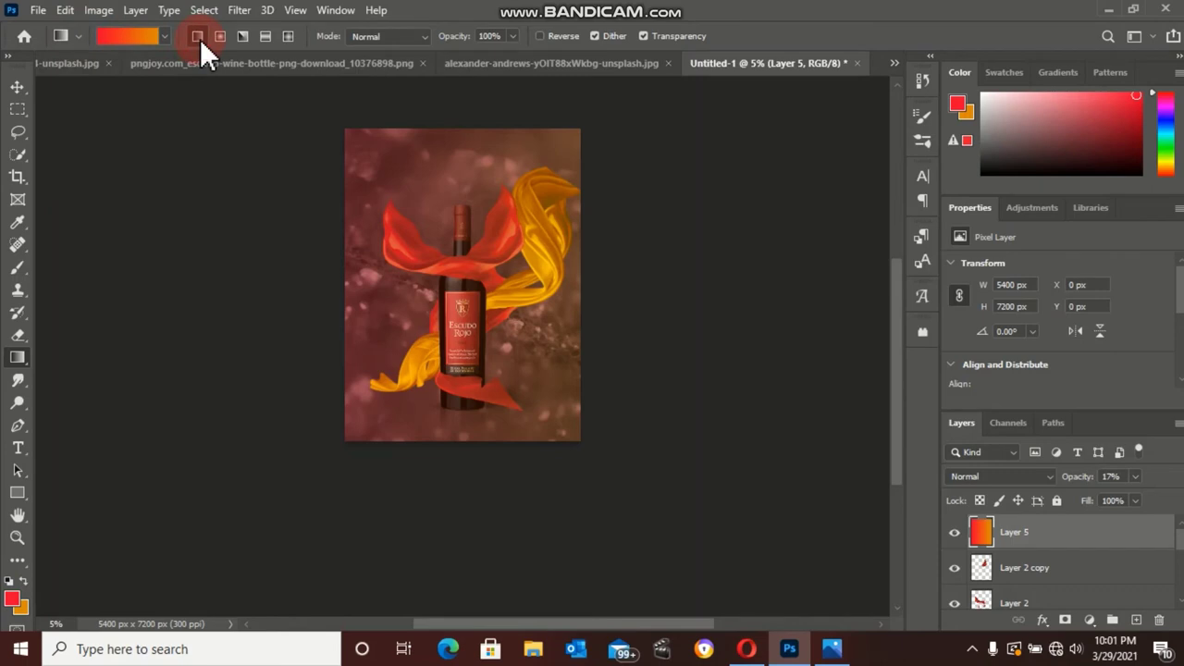
left_click(405, 37)
left_click_drag(424, 36, 422, 222)
left_click(1049, 476)
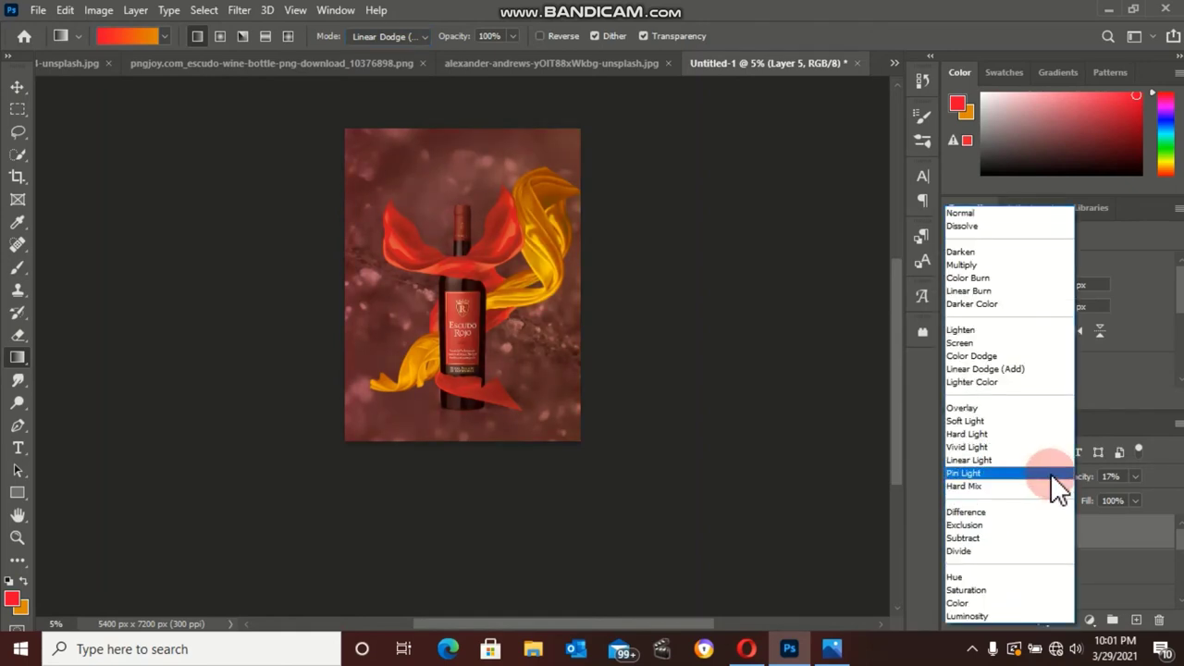
left_click(1055, 424)
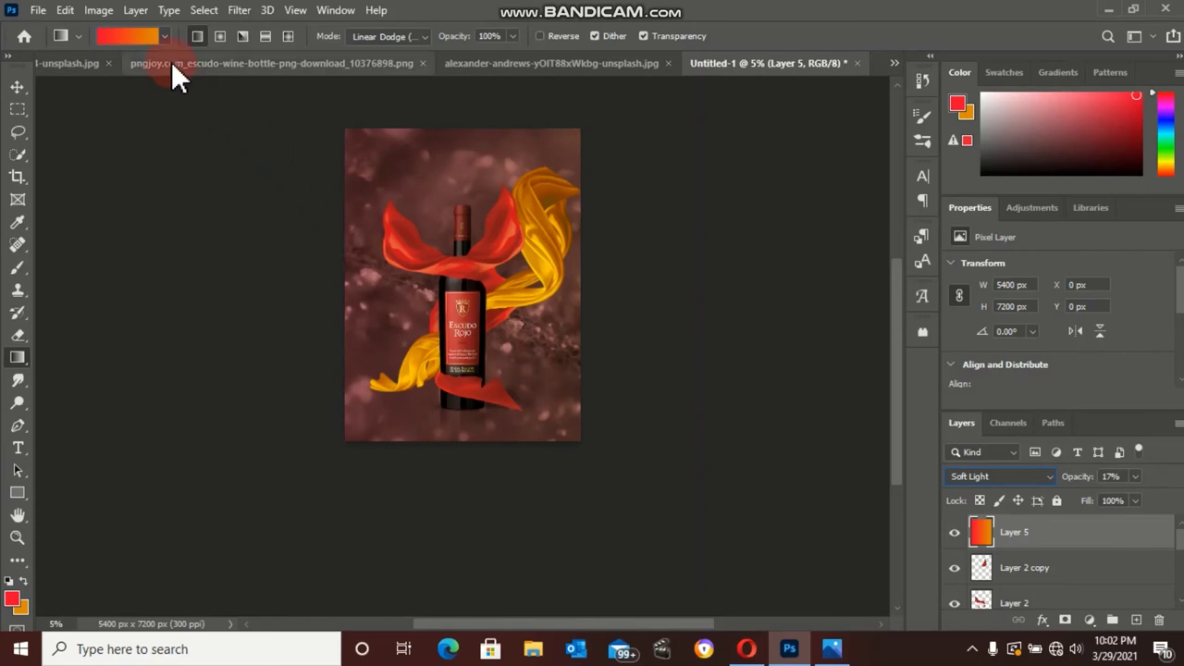
In the Gradient Editor, move the red stop to 40% and the orange stop to 56%
left_click(148, 34)
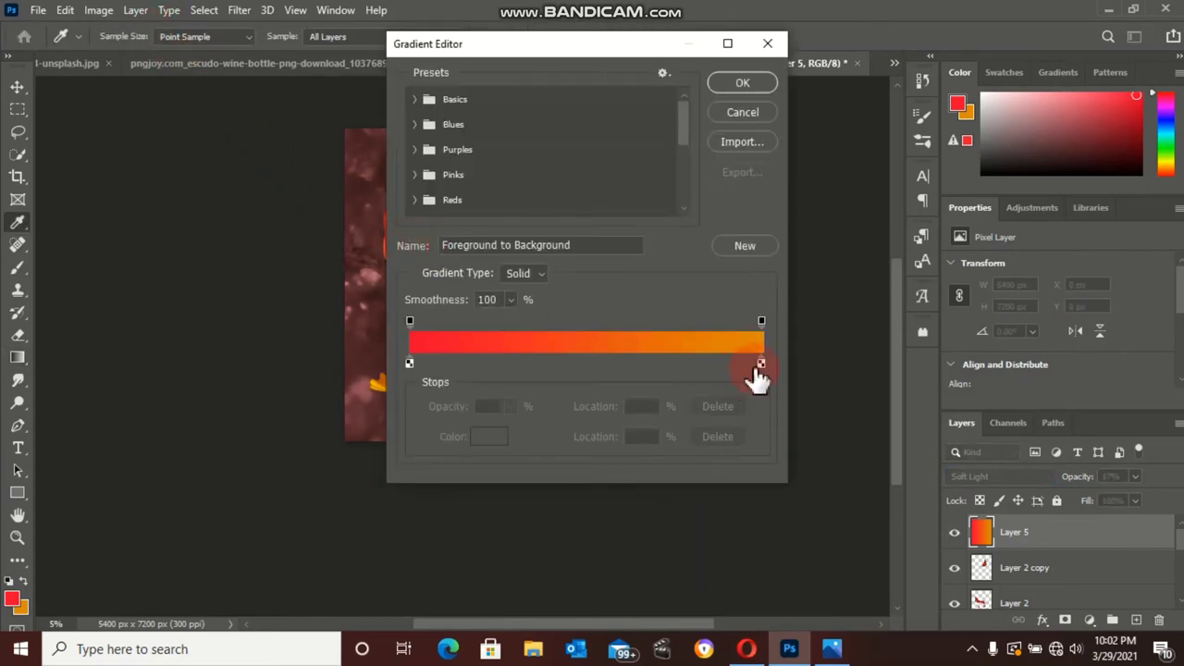
mouse_move(760, 364)
left_mouse_down()
mouse_move(701, 377)
mouse_move(692, 358)
left_mouse_up()
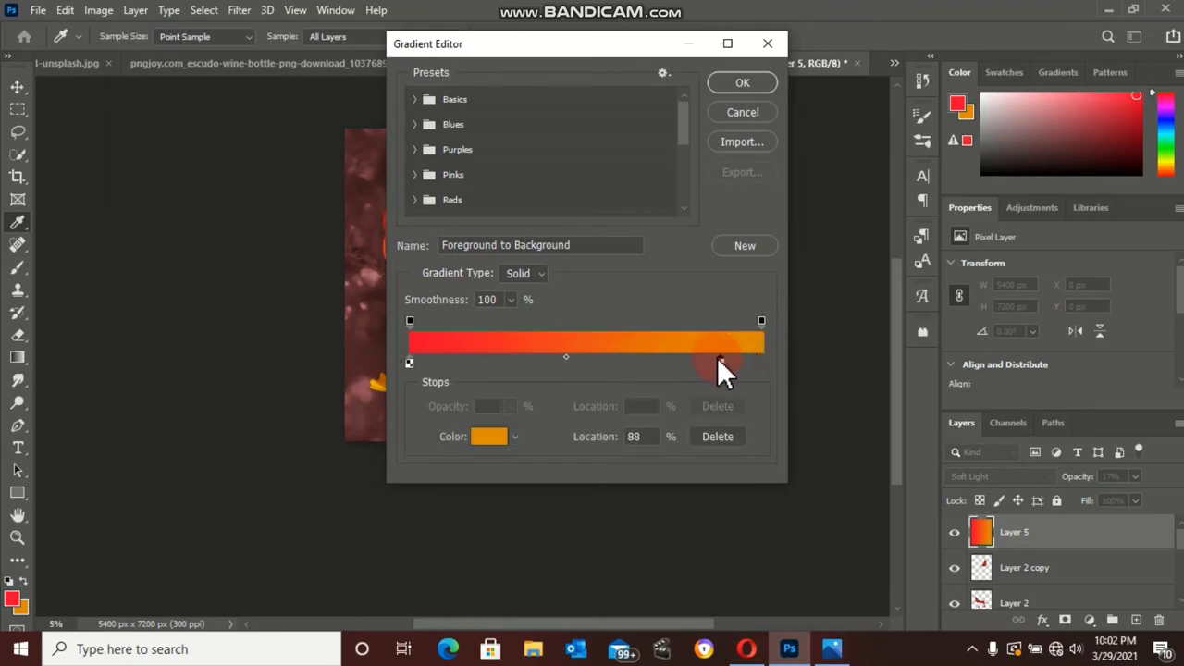
left_click(693, 358)
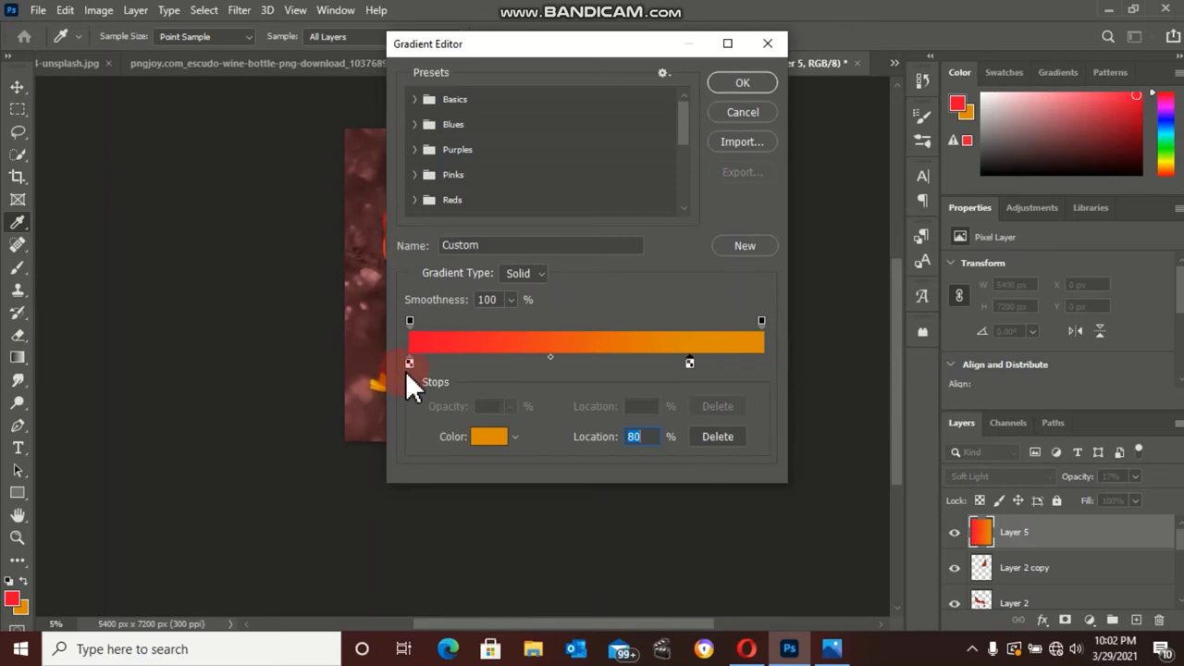
mouse_move(408, 366)
left_mouse_down()
mouse_move(506, 377)
mouse_move(525, 361)
left_mouse_up()
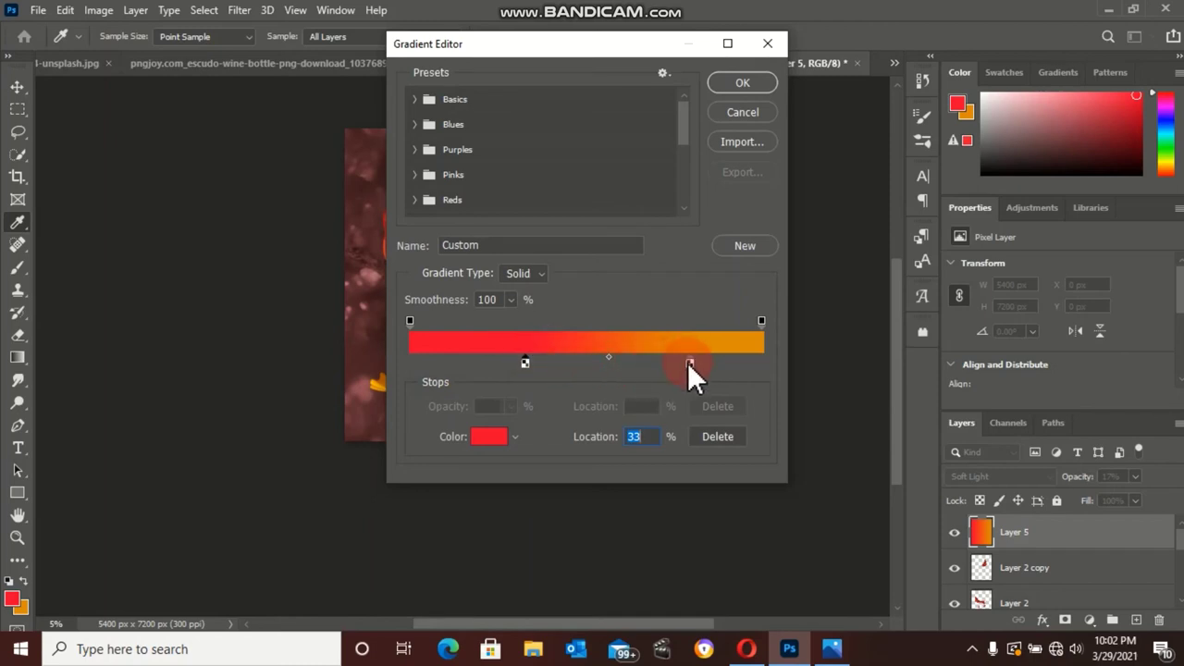
left_click_drag(688, 363, 631, 362)
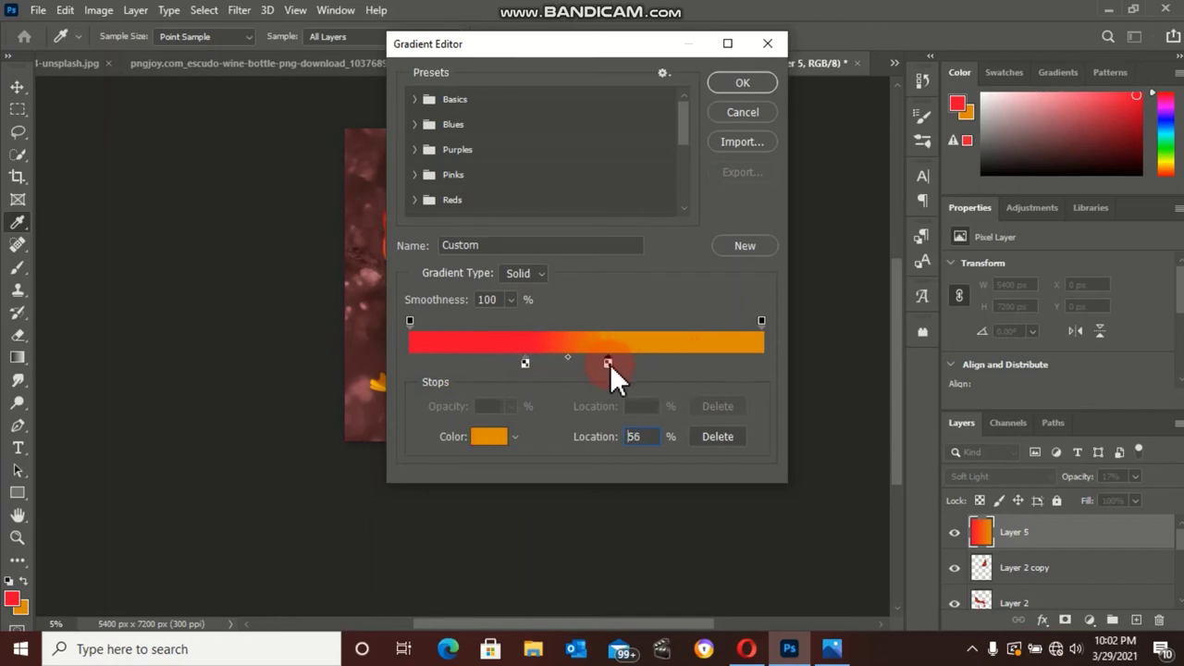
left_click(610, 364)
left_click_drag(525, 364, 553, 366)
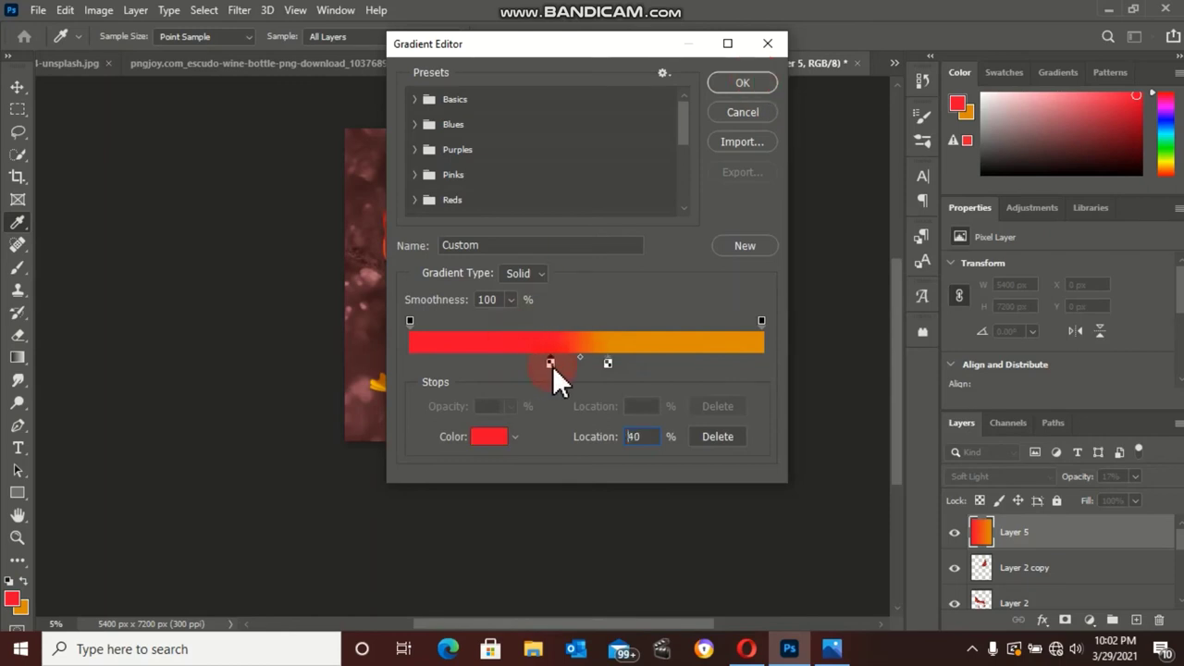
left_click(655, 232)
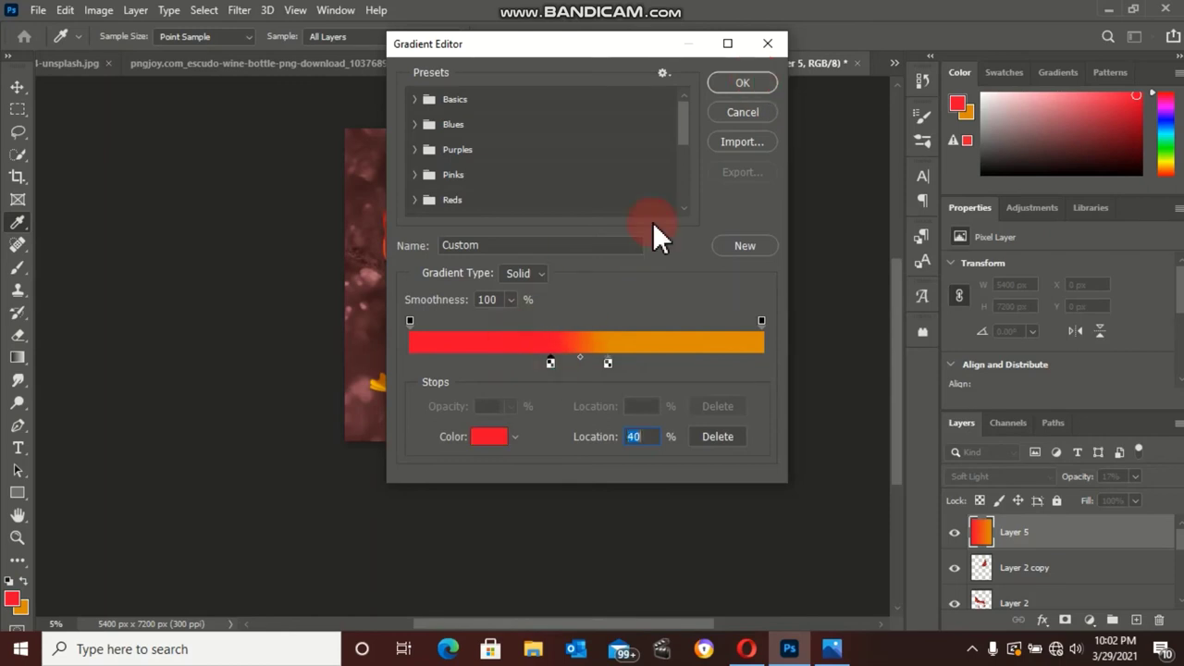
left_click(747, 83)
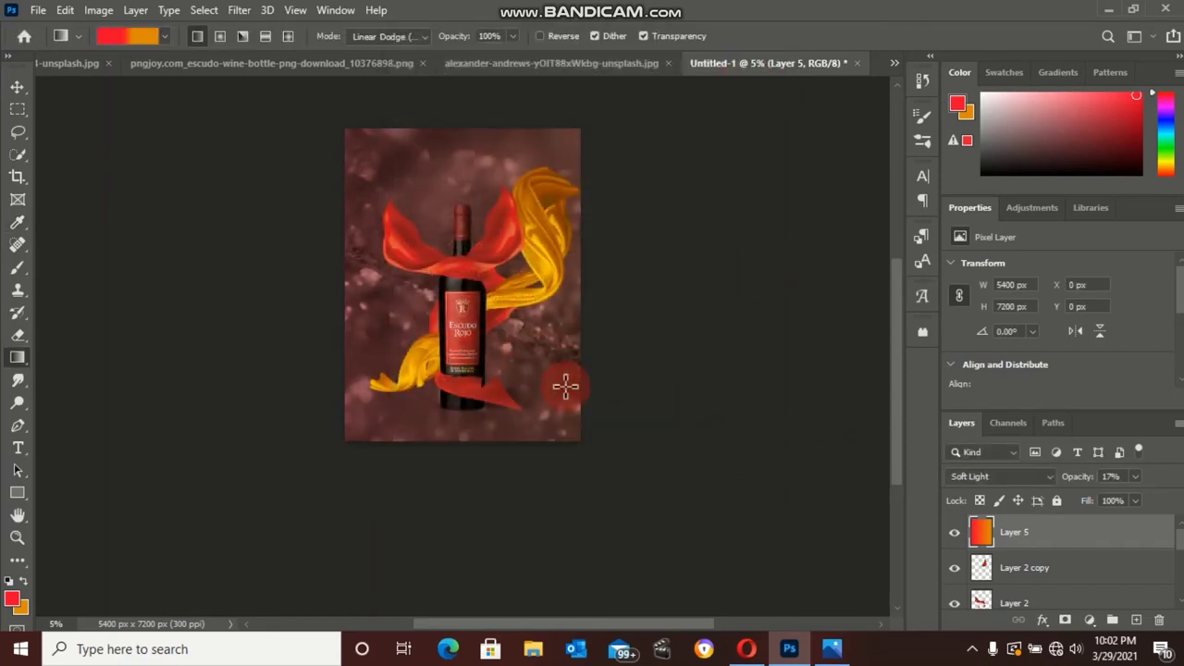
Switch Layer 5's blend mode from Soft Light to Lighter Color
left_click(1071, 481)
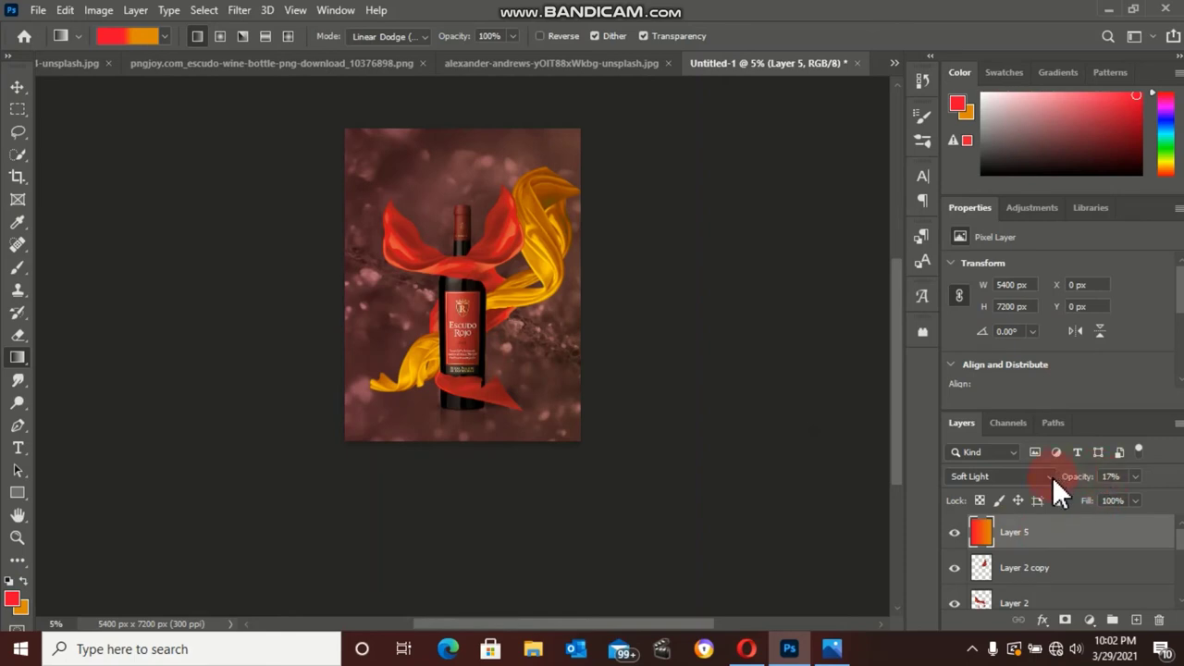
left_click(1052, 477)
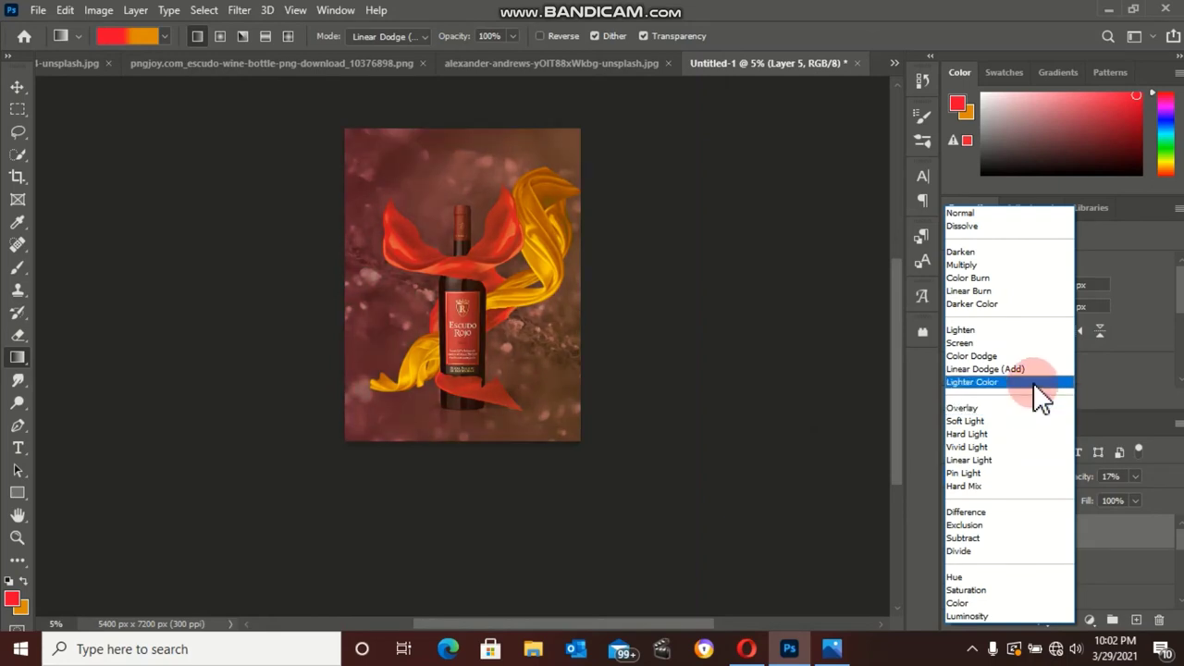
left_click(1034, 383)
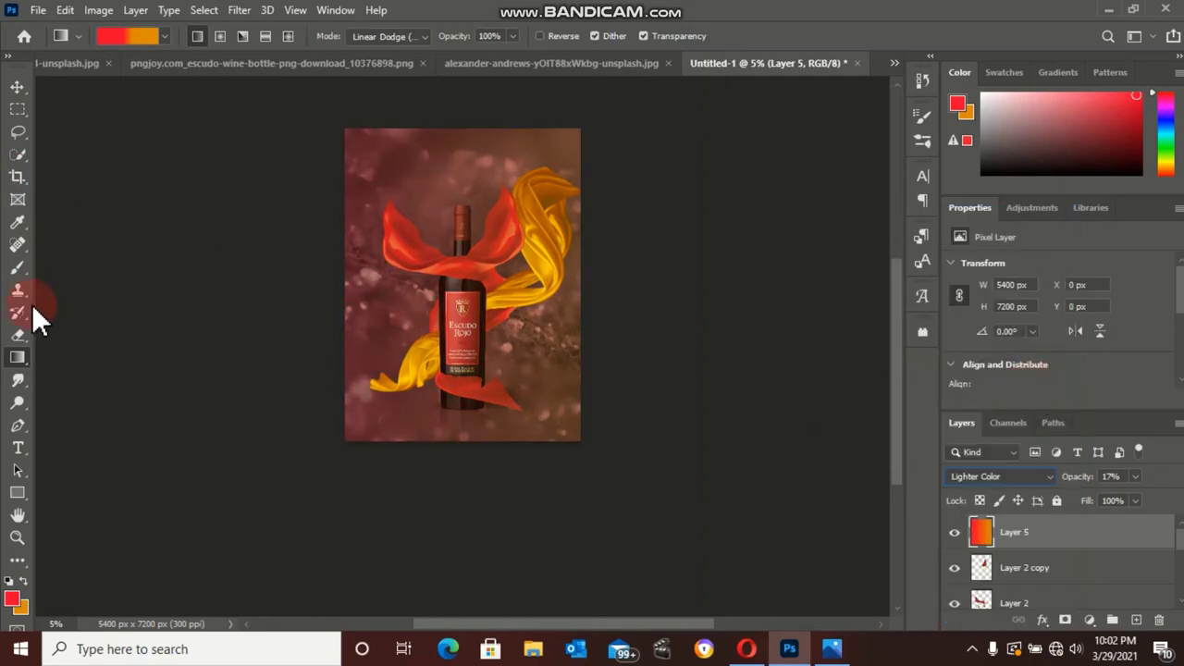
left_click(17, 447)
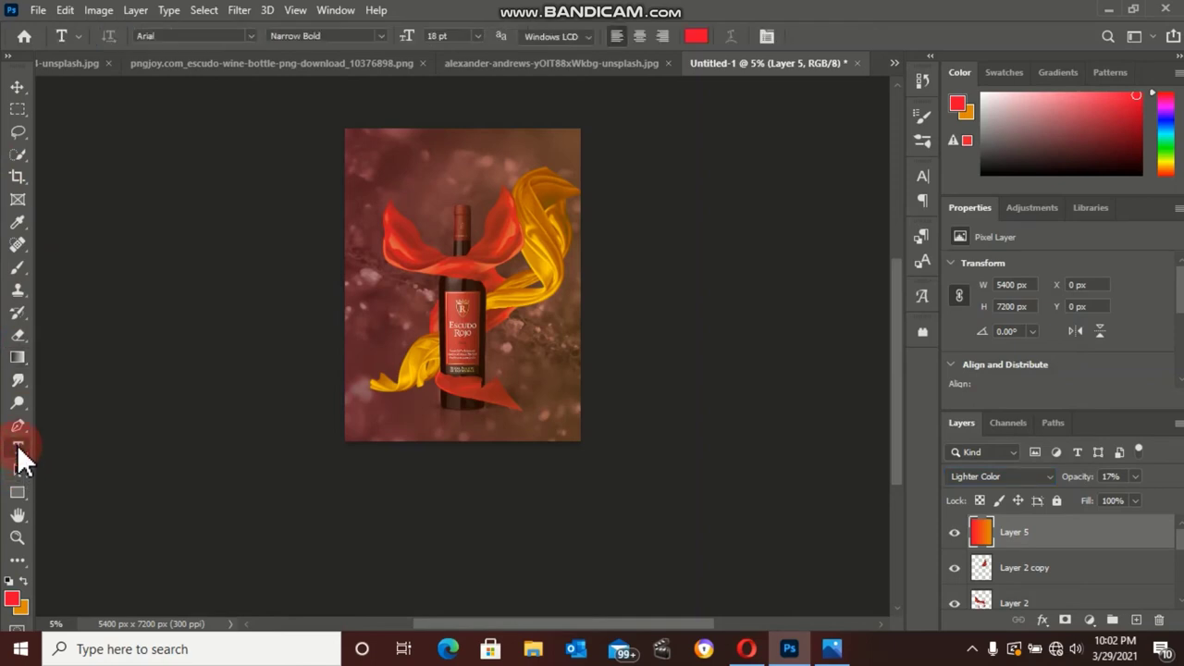
Add a red 132 pt Arial Narrow Bold type layer reading ESCUPO near the poster's top
left_click(387, 174)
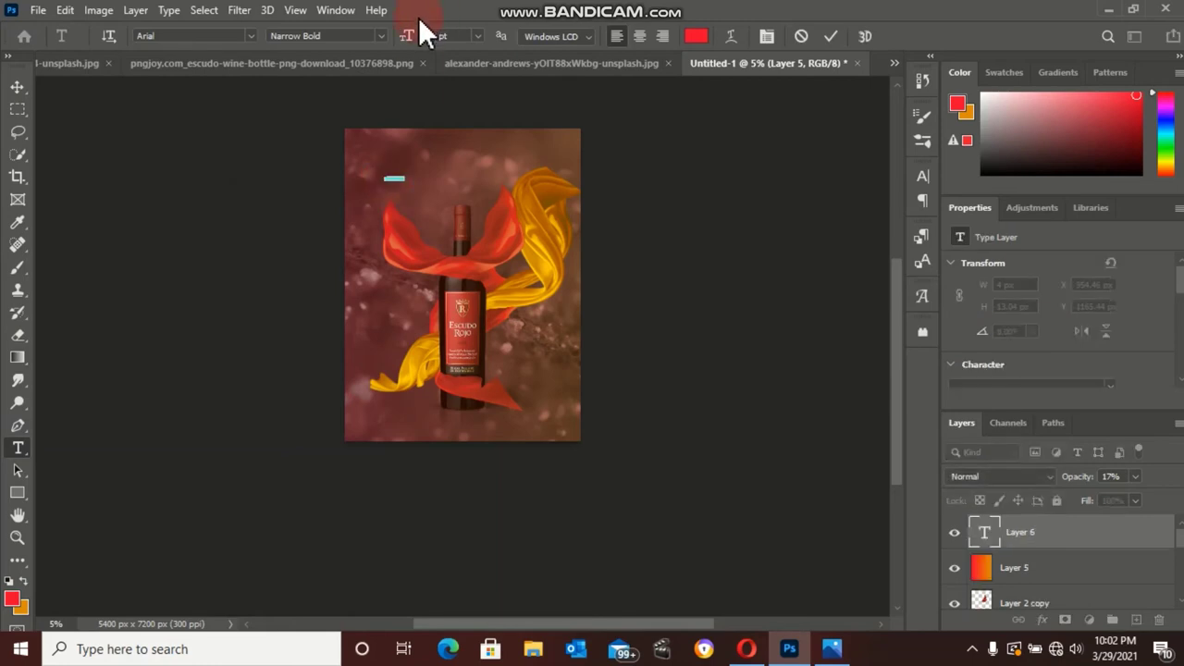
left_click_drag(407, 37, 451, 39)
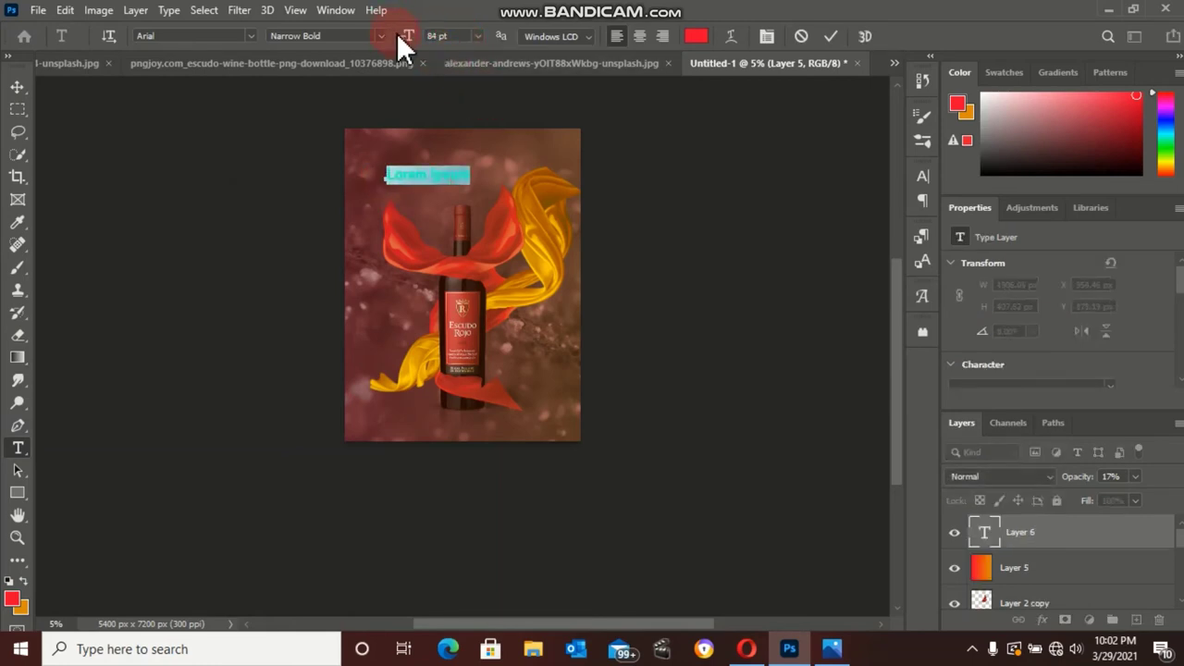
left_click_drag(407, 41, 450, 40)
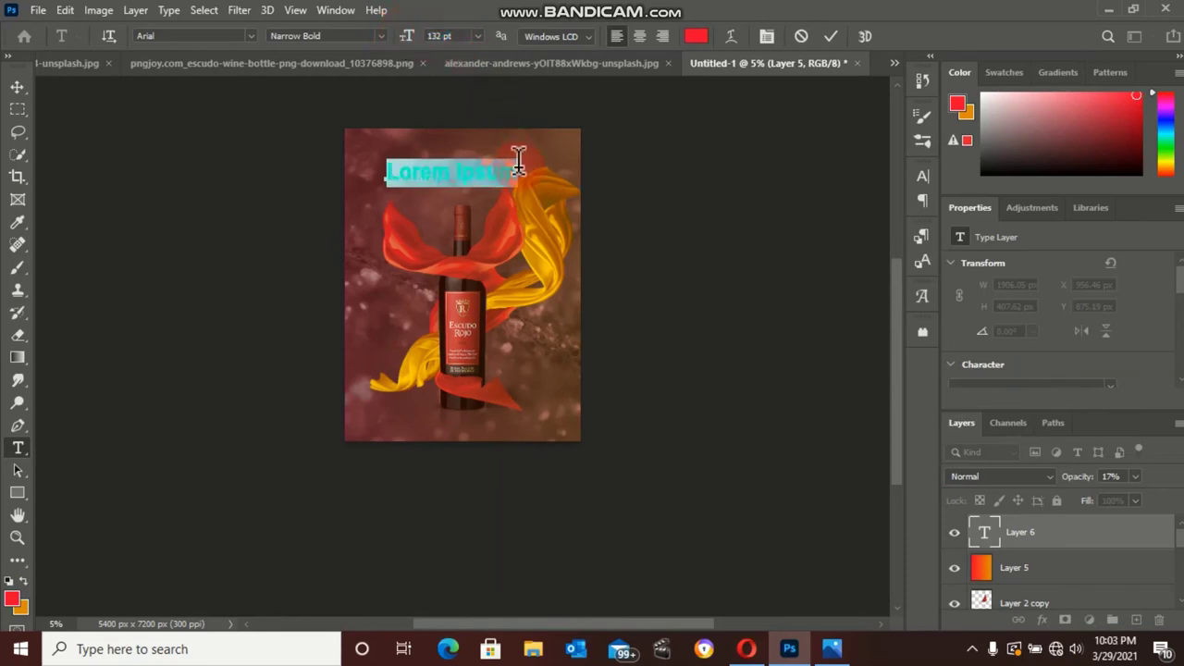
key("BackSpace")
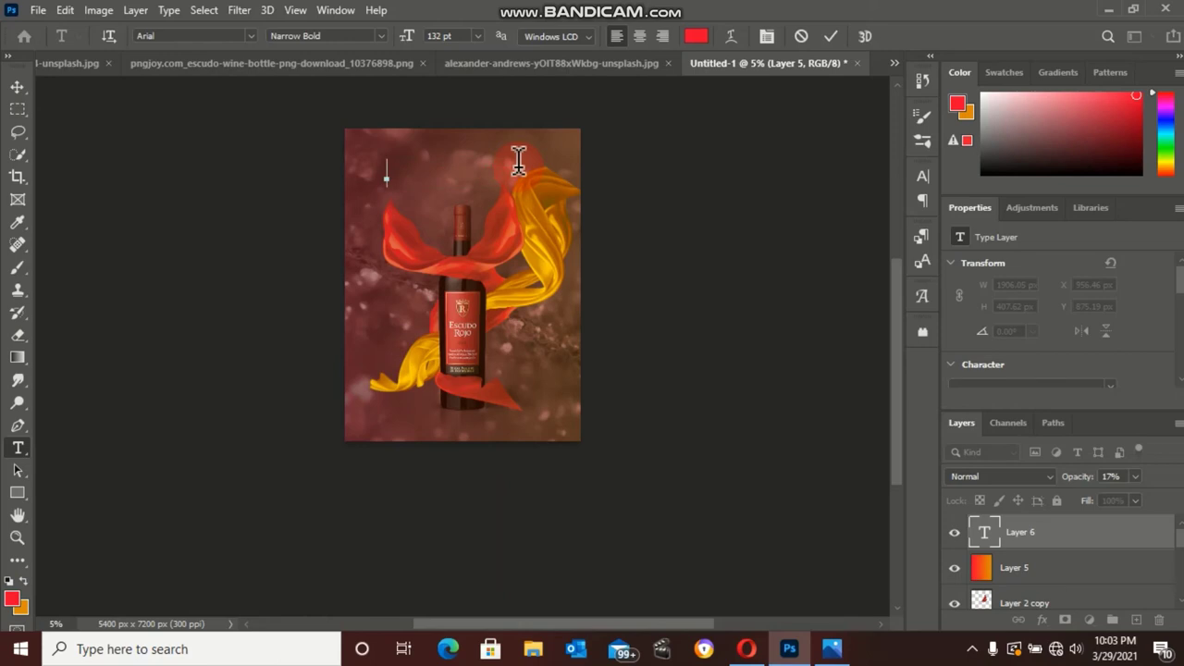
type("E")
type("SU")
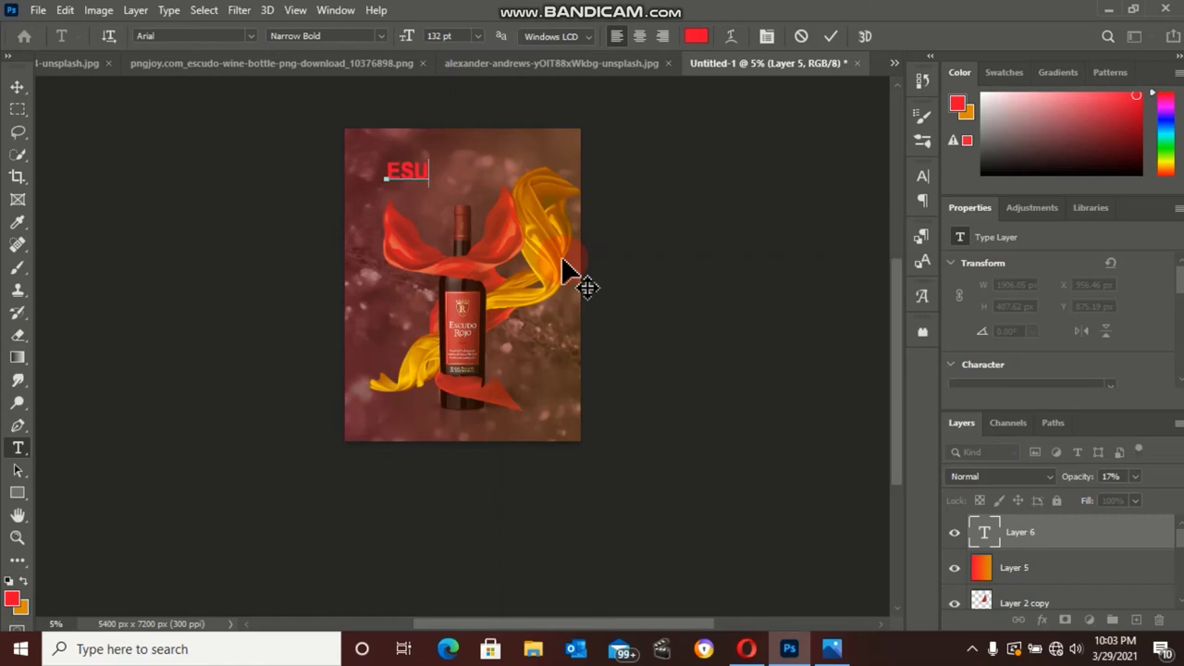
key("BackSpace")
type("CUPO")
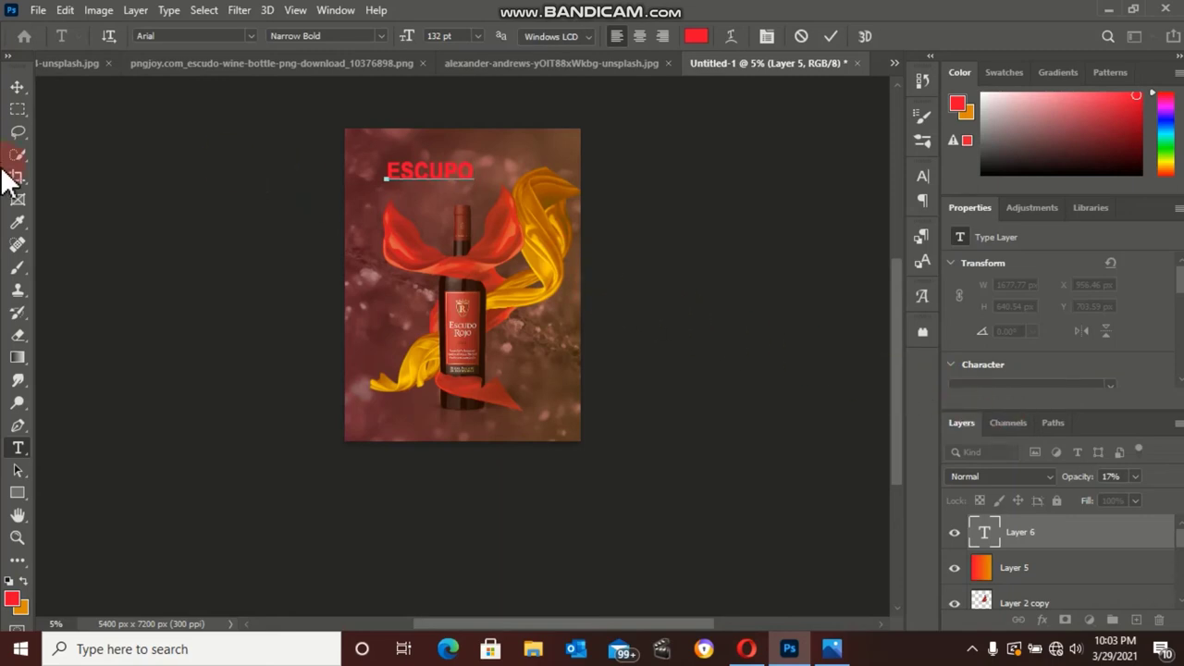
left_click(1079, 570)
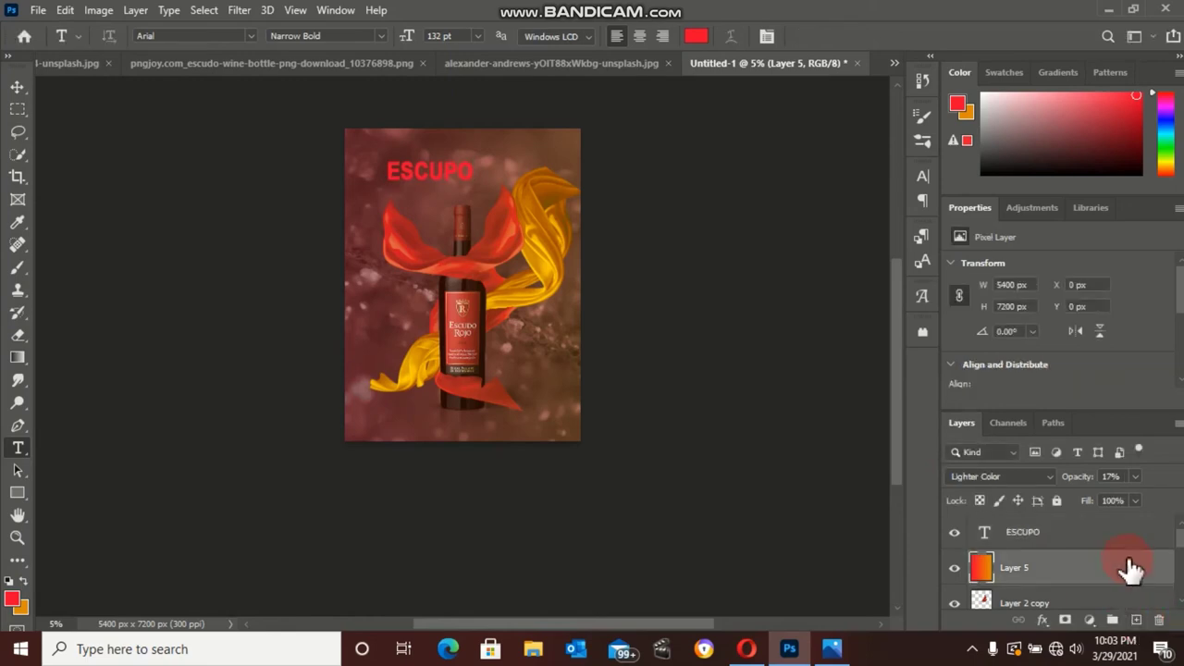
Create type layer Layer 6 reading ROJO just under ESCUPO, then zoom in
left_click(347, 211)
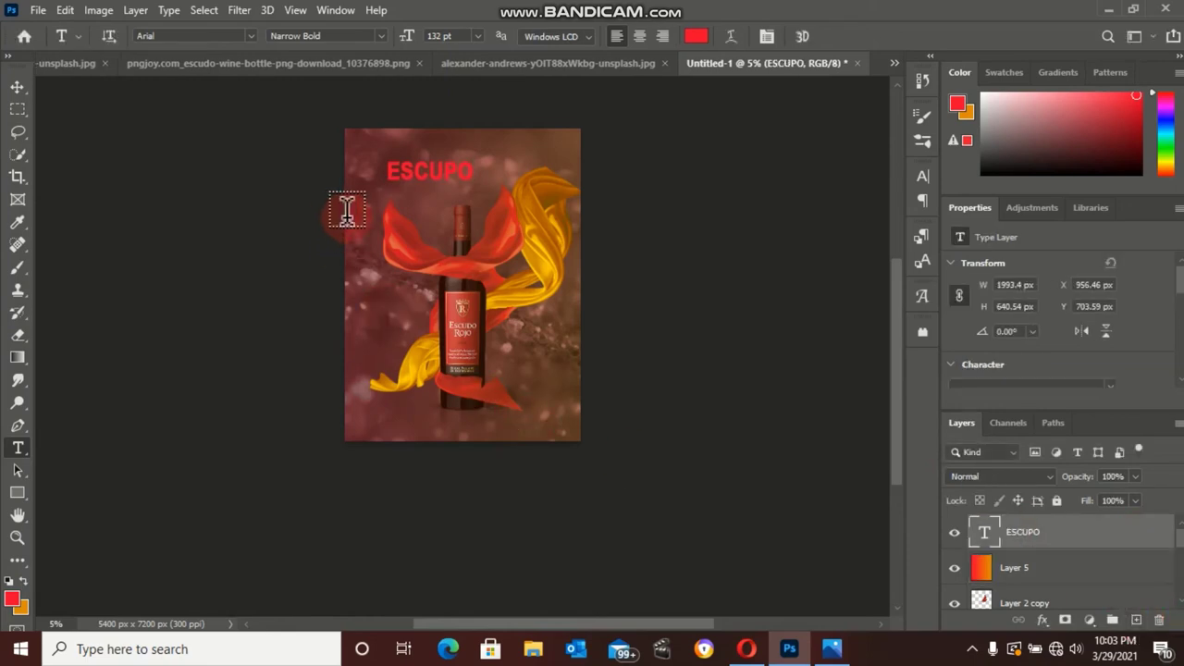
left_click(385, 209)
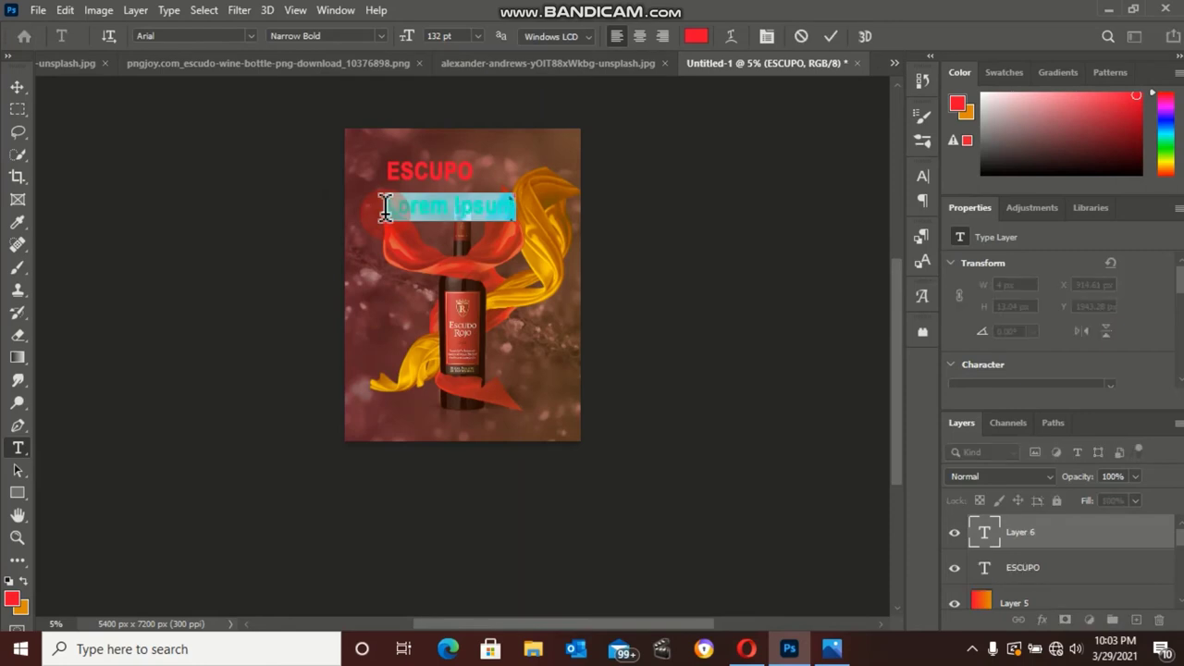
key("BackSpace")
type("ROJO")
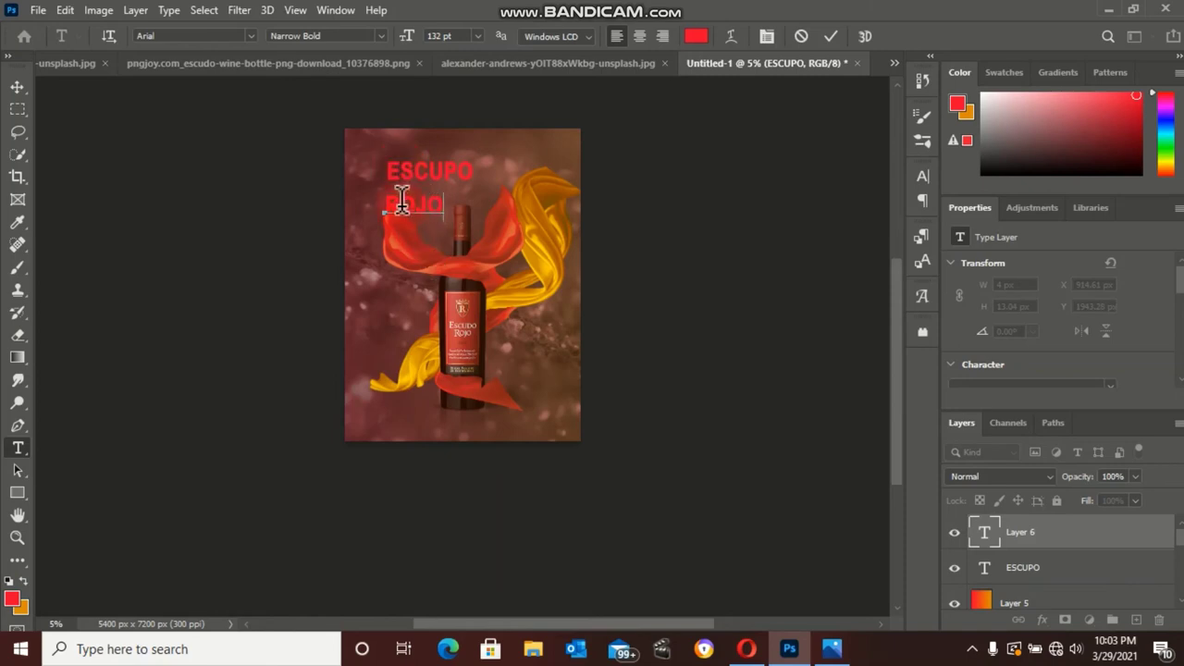
left_click_drag(399, 201, 385, 203)
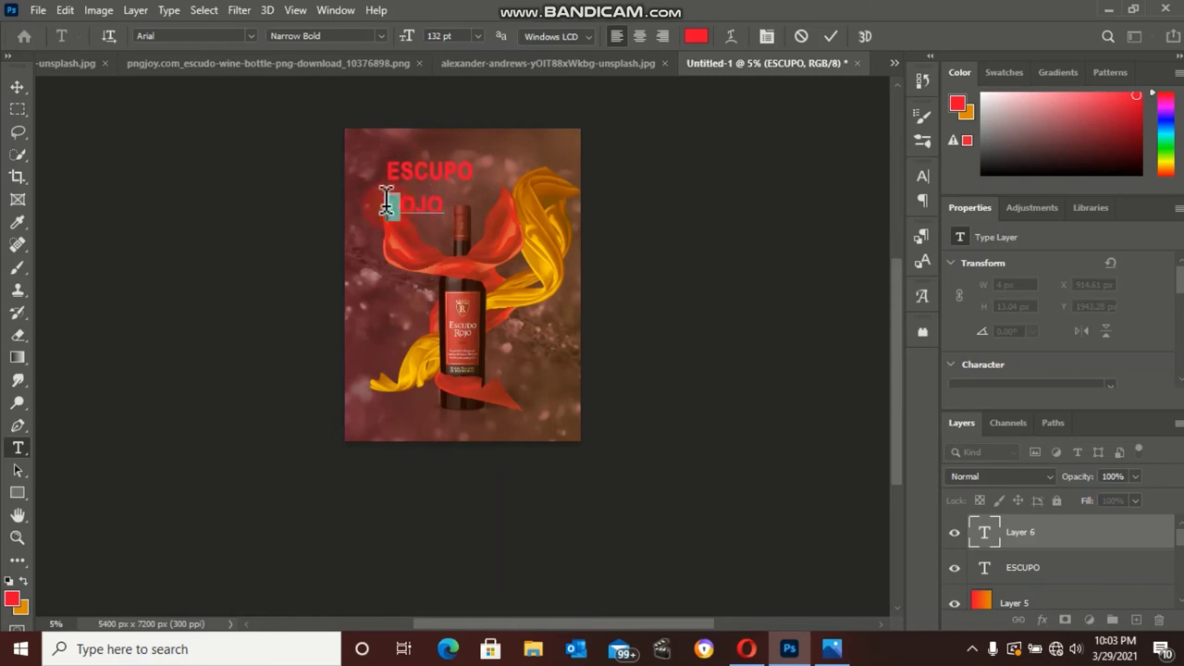
left_click(407, 37)
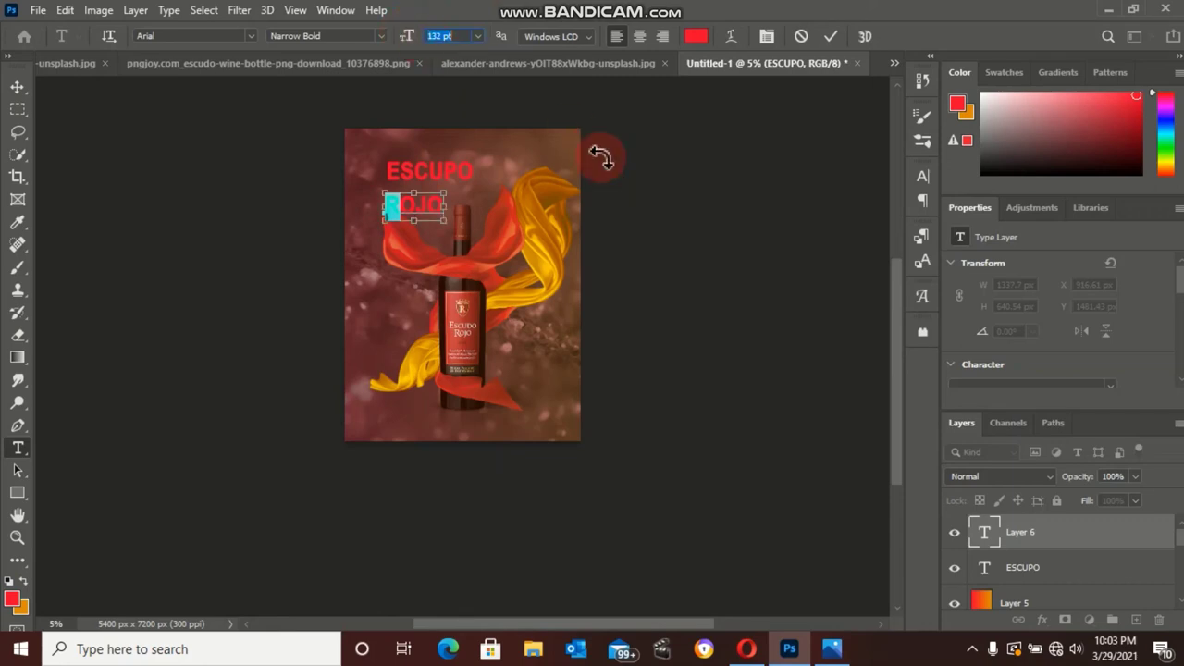
left_click(601, 157)
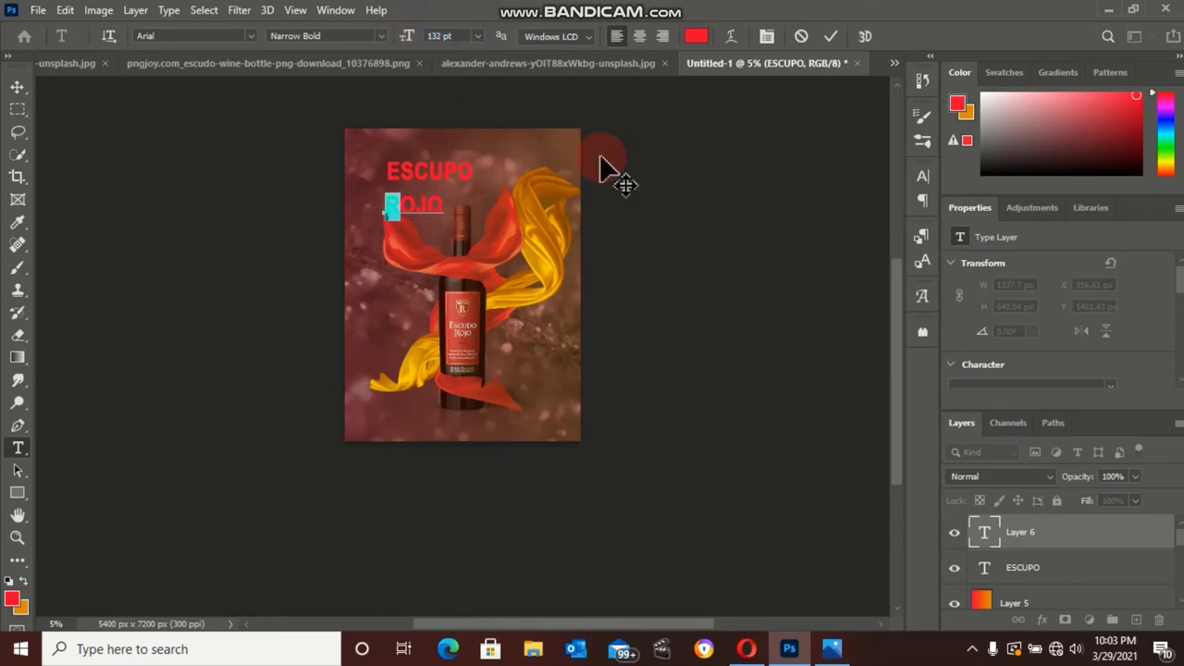
left_click(387, 196)
key("ctrl+plus")
key("ctrl+plus")
key("ctrl+plus")
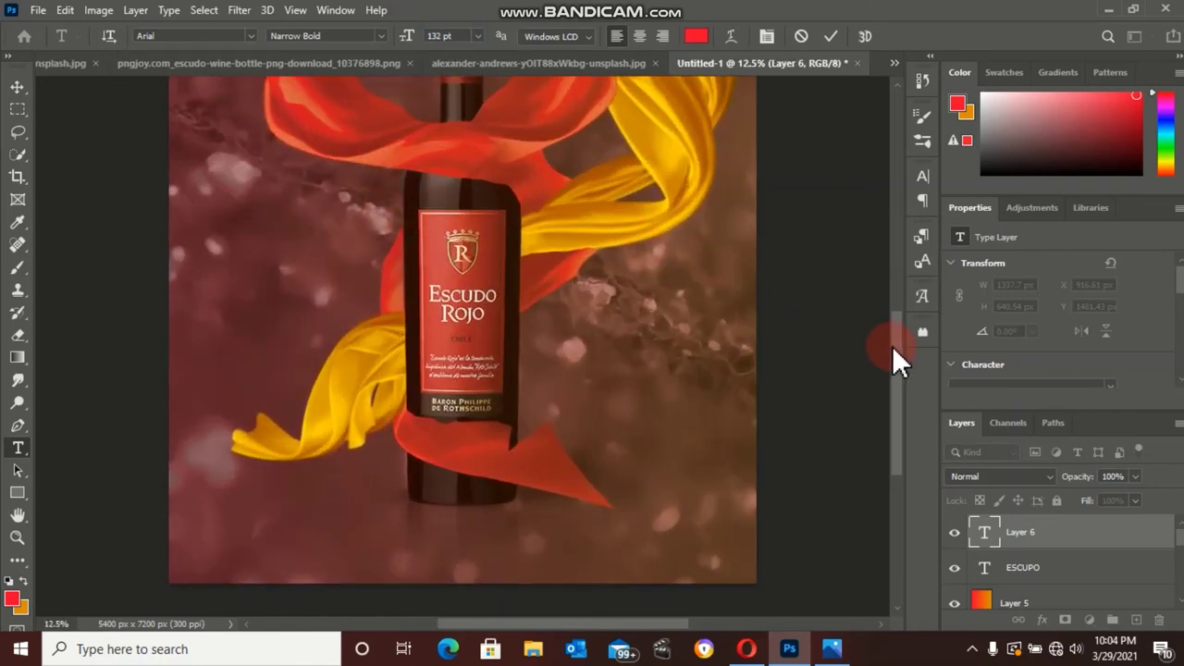
Fit the poster in view and nudge ROJO slightly right and up
left_click_drag(892, 347, 893, 292)
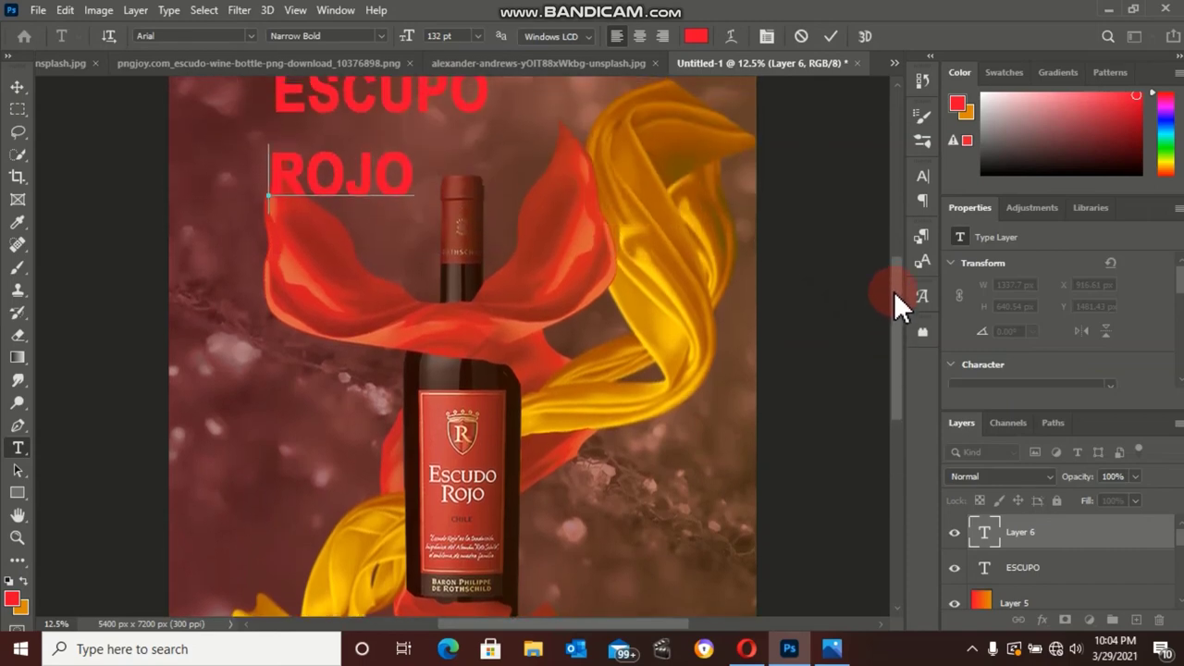
key("ctrl+minus")
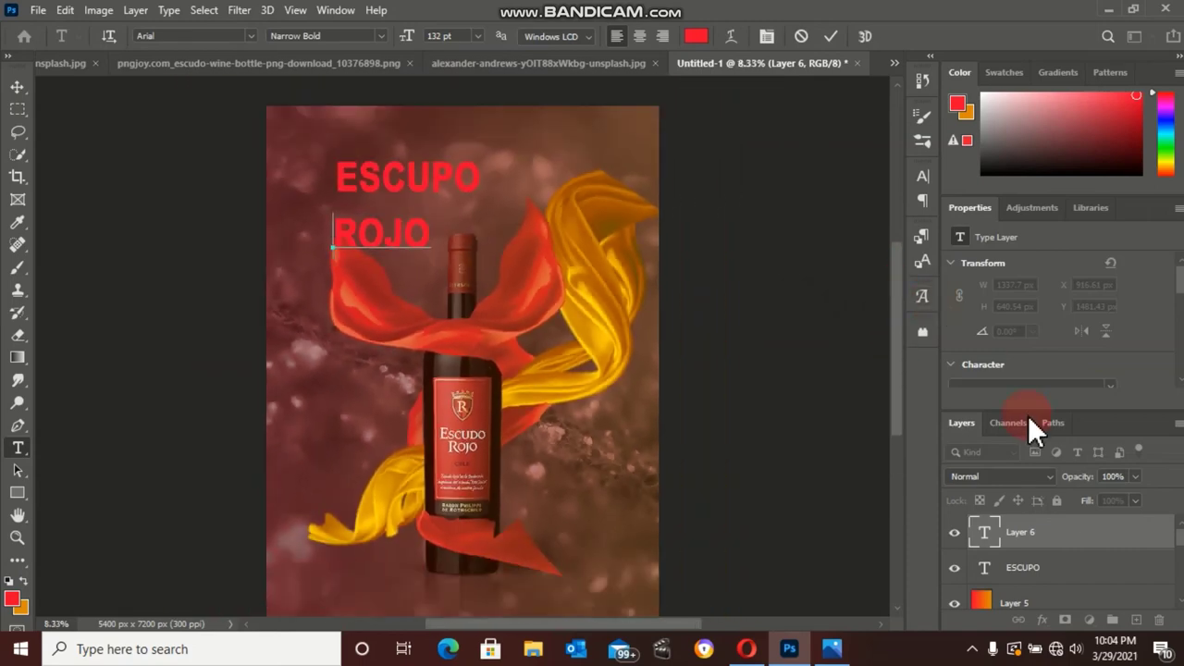
left_click_drag(895, 332, 893, 337)
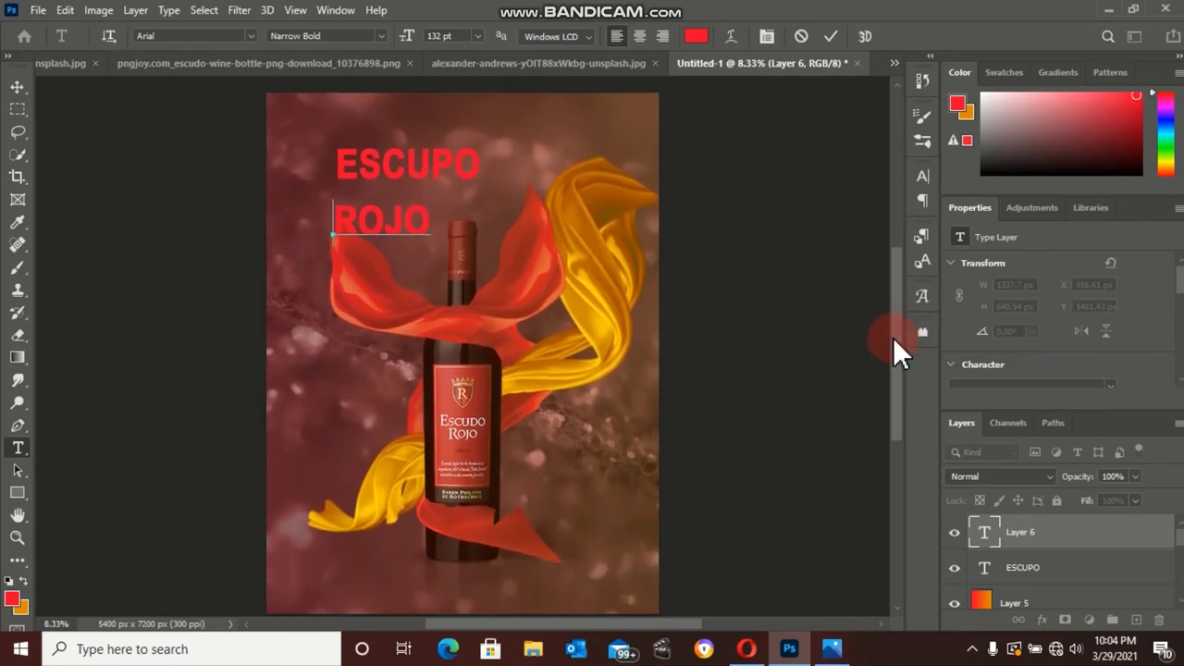
left_click(353, 212)
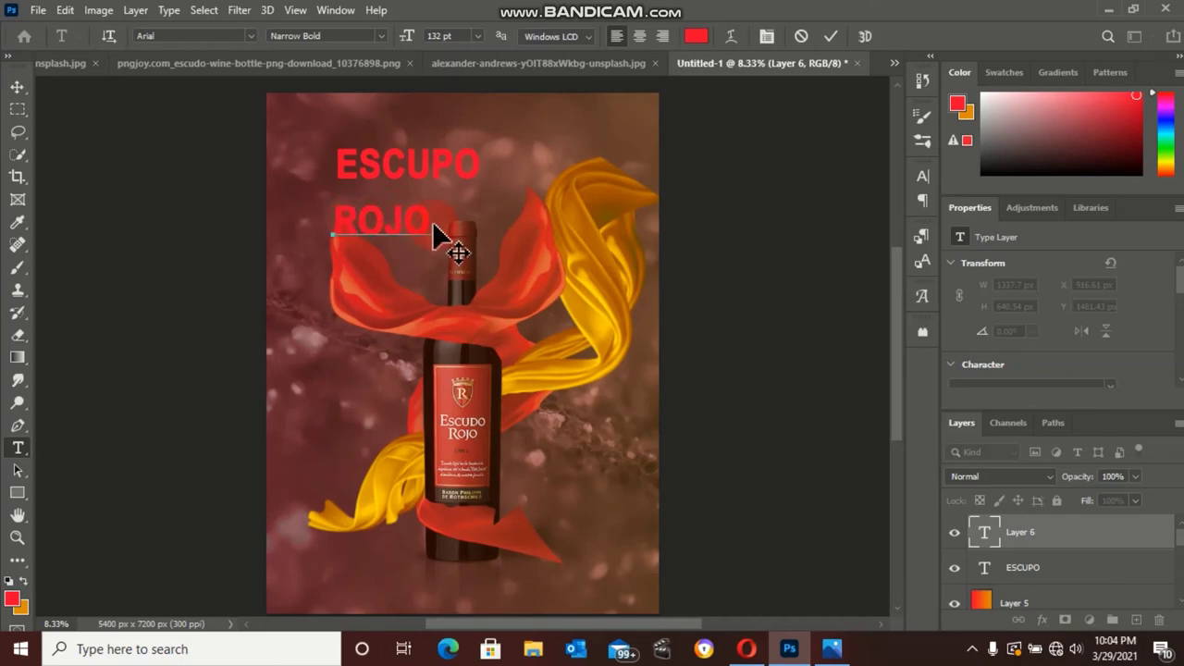
left_click_drag(435, 230, 435, 213)
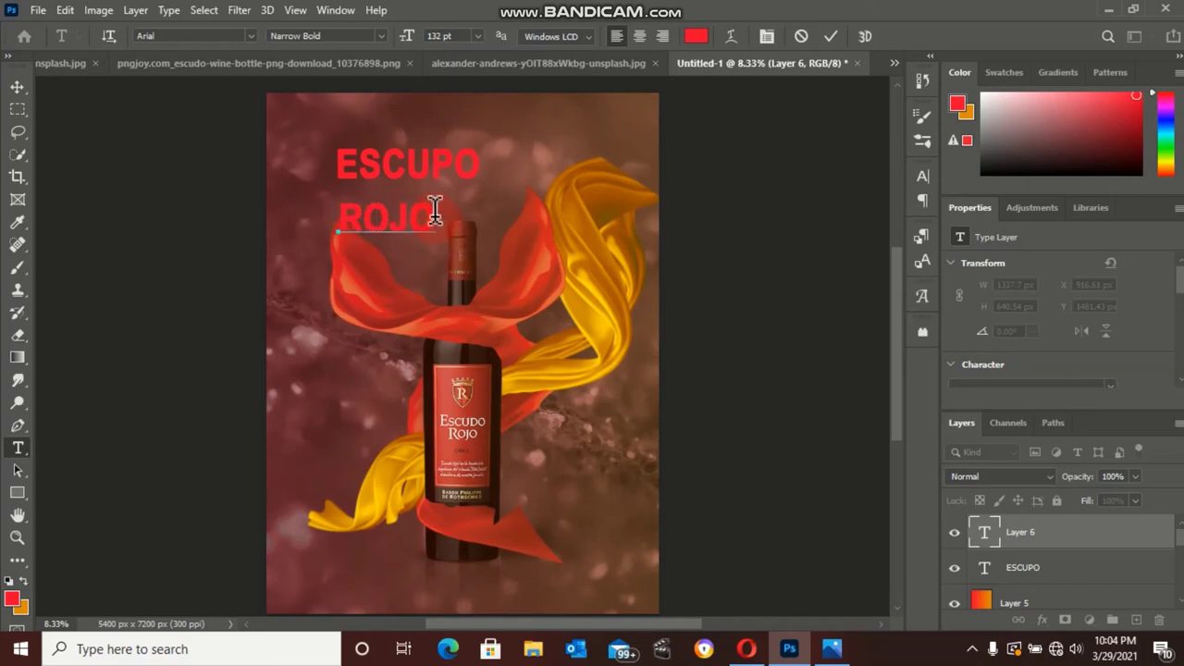
Reduce the letters OJO to 114 pt, leaving the R at 132 pt
double_click(434, 211)
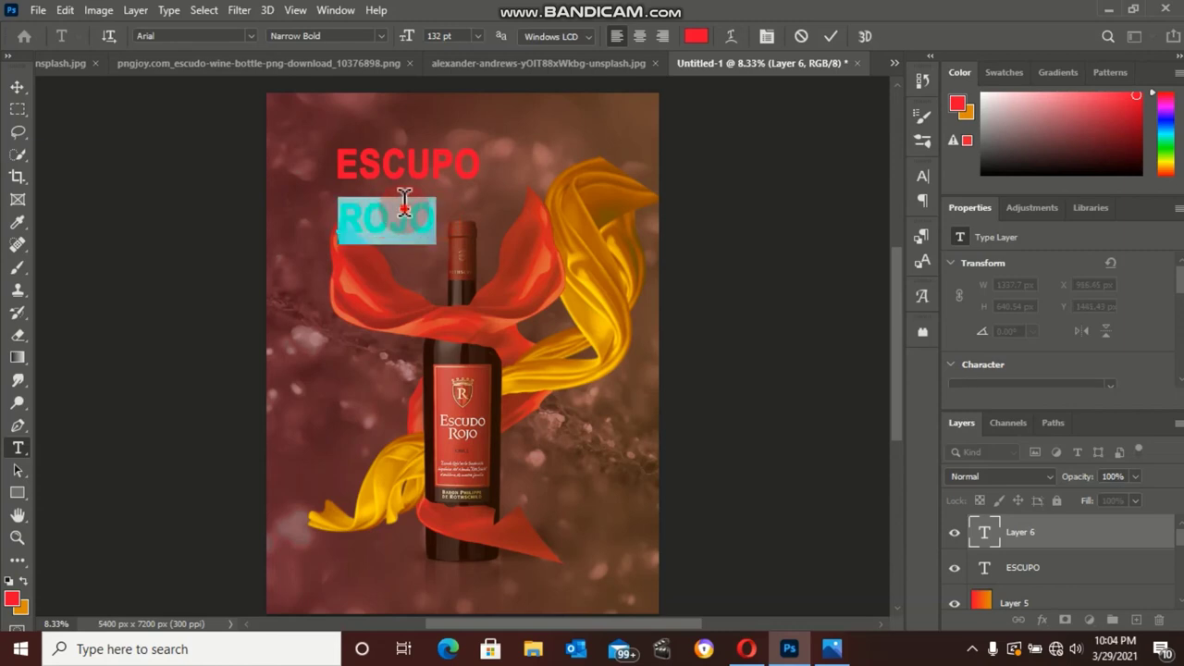
left_click(408, 214)
left_click_drag(363, 218, 439, 206)
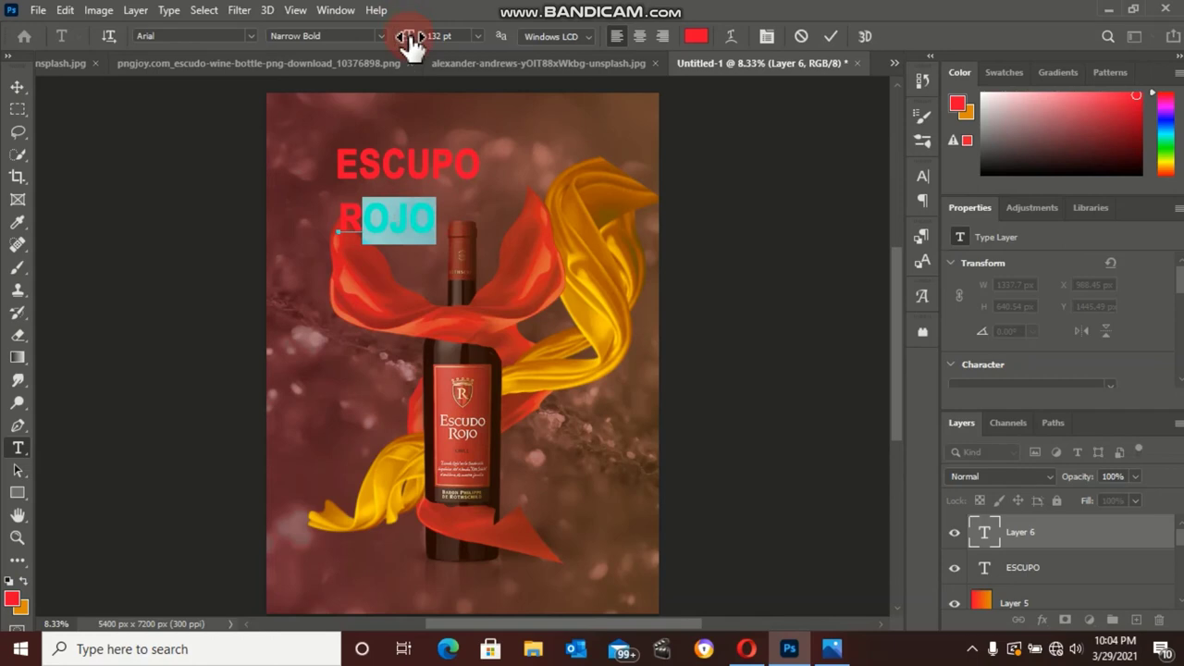
left_click_drag(409, 47, 397, 47)
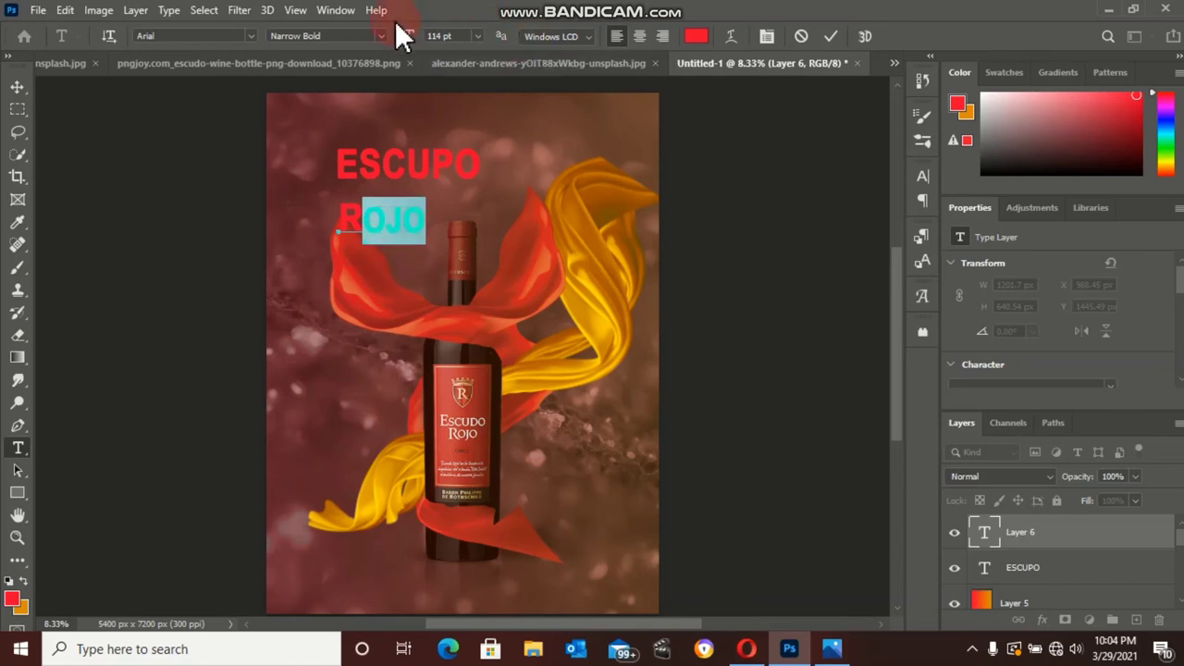
Set the letters OJO in Cinzel Decorative Bold via the Character panel
left_click(776, 36)
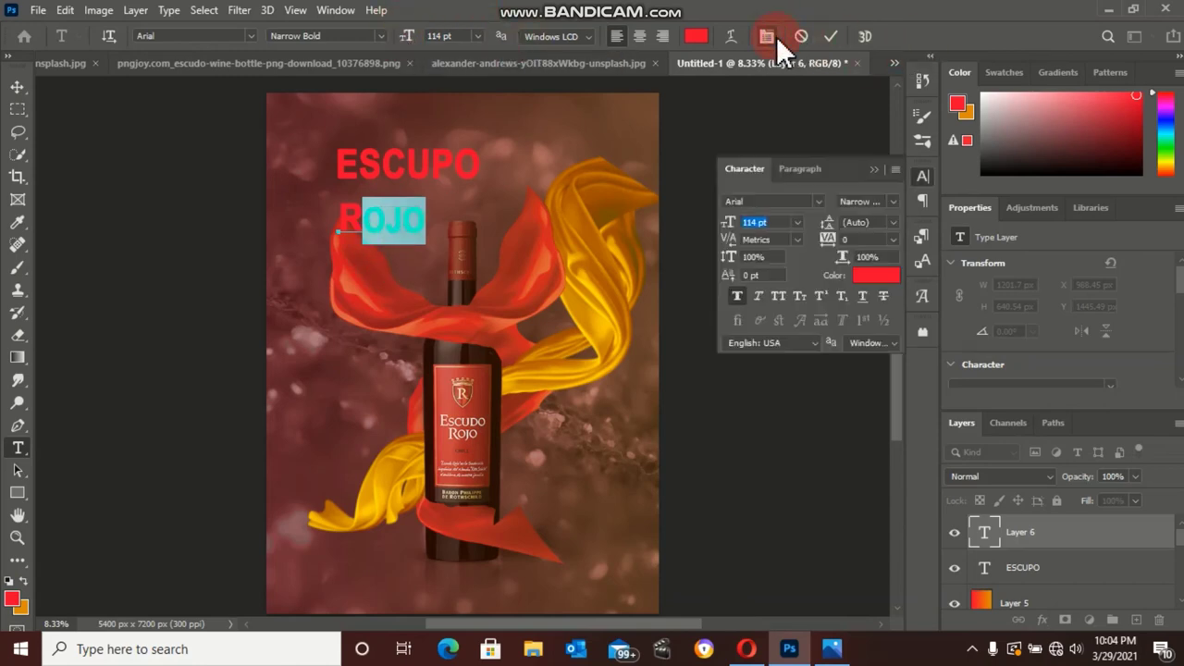
left_click(820, 200)
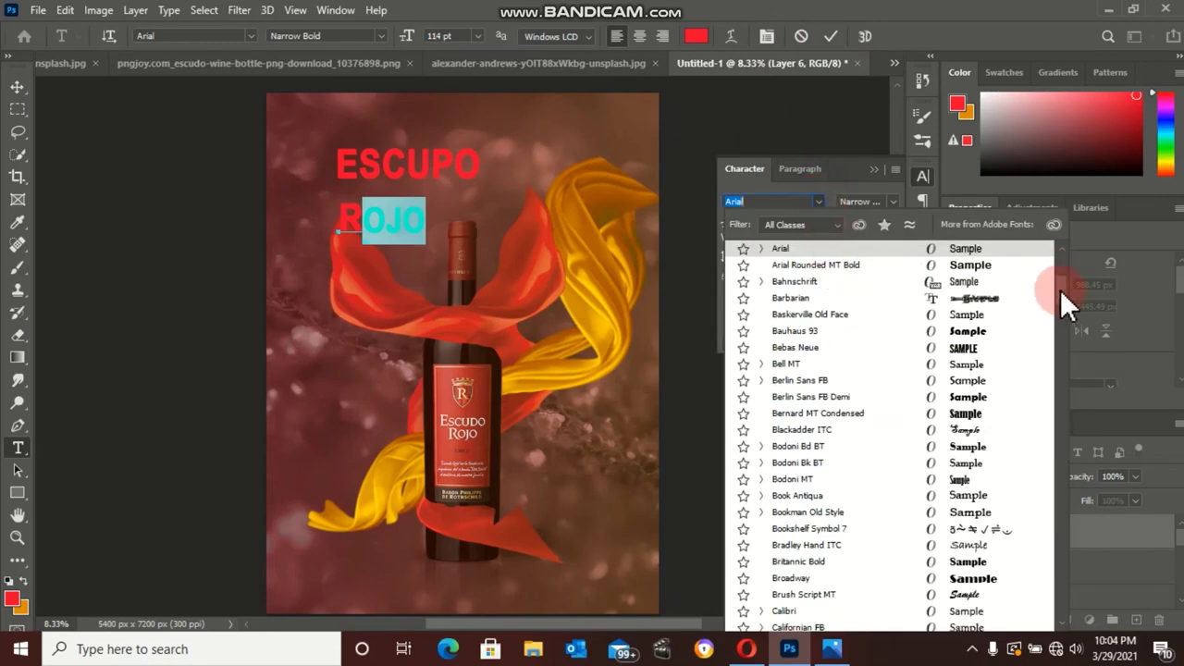
scroll(1058, 231, "up", 1)
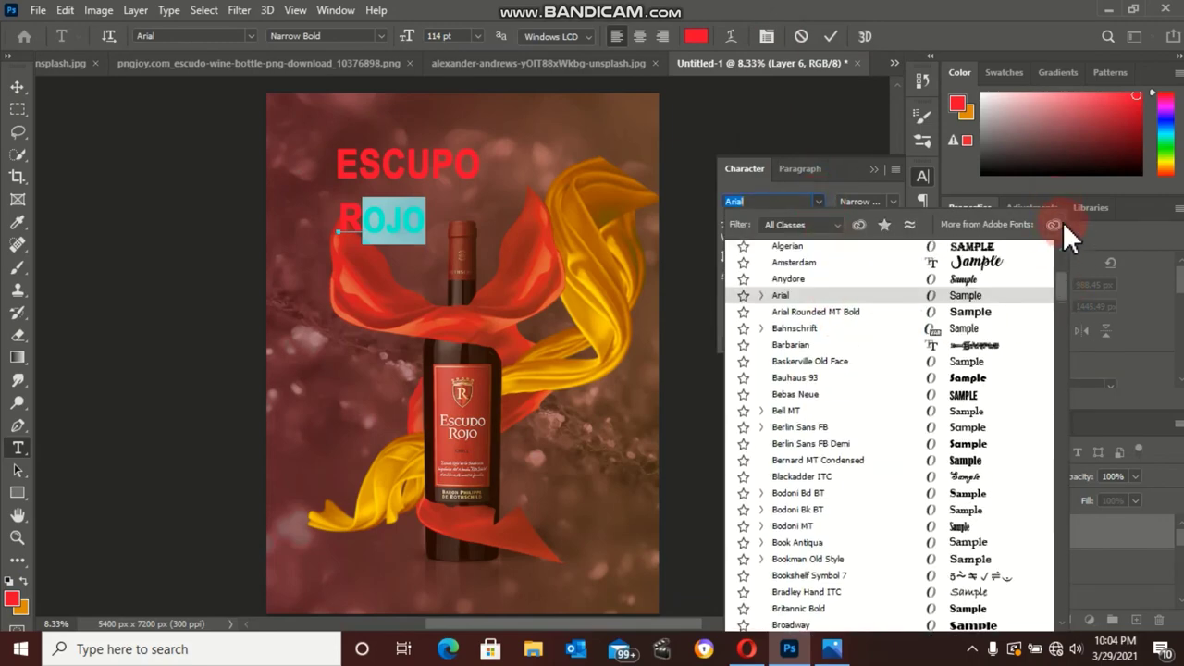
scroll(1064, 241, "up", 5)
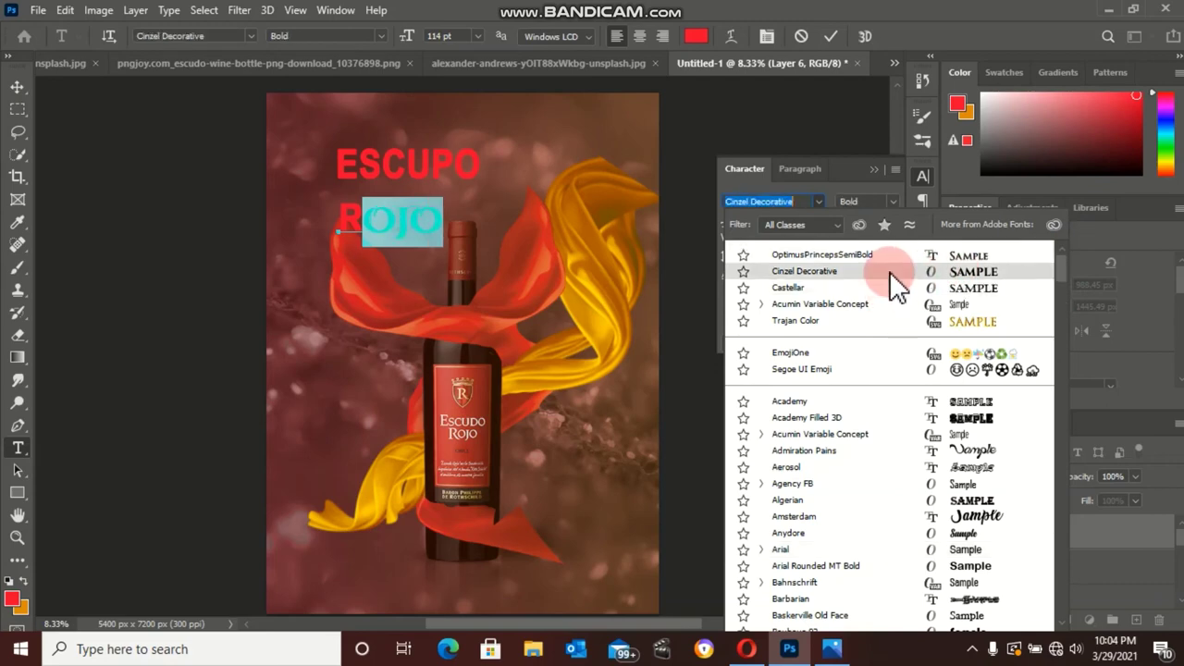
key("Escape")
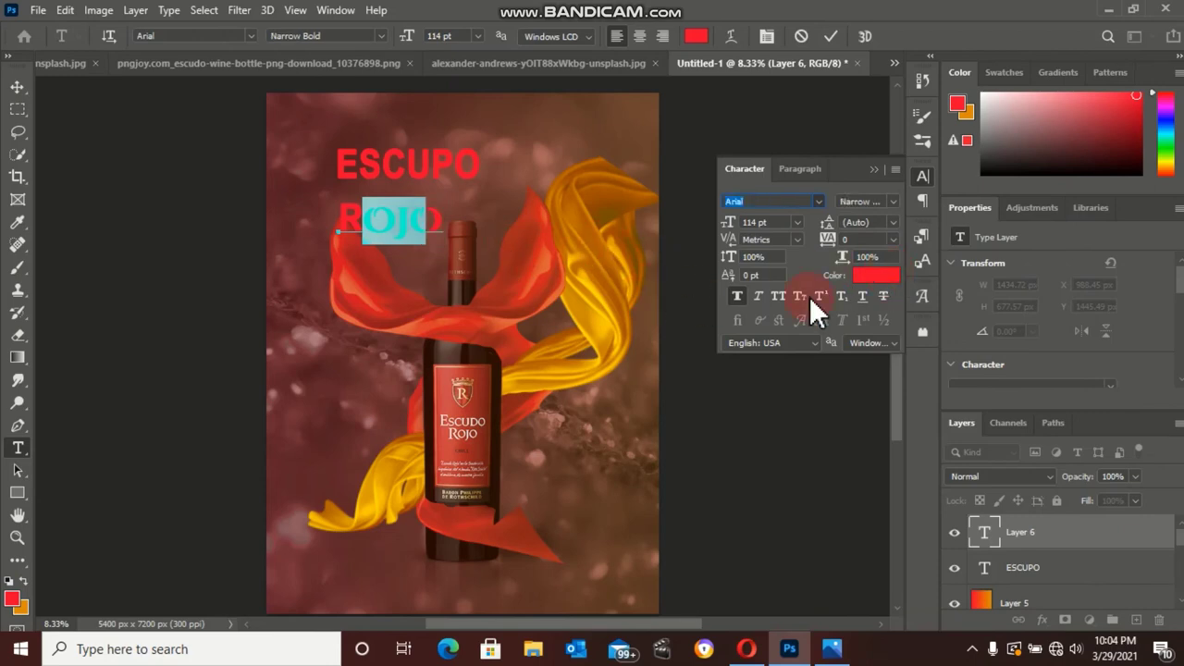
type("Cinzel Decorative")
left_click(380, 223)
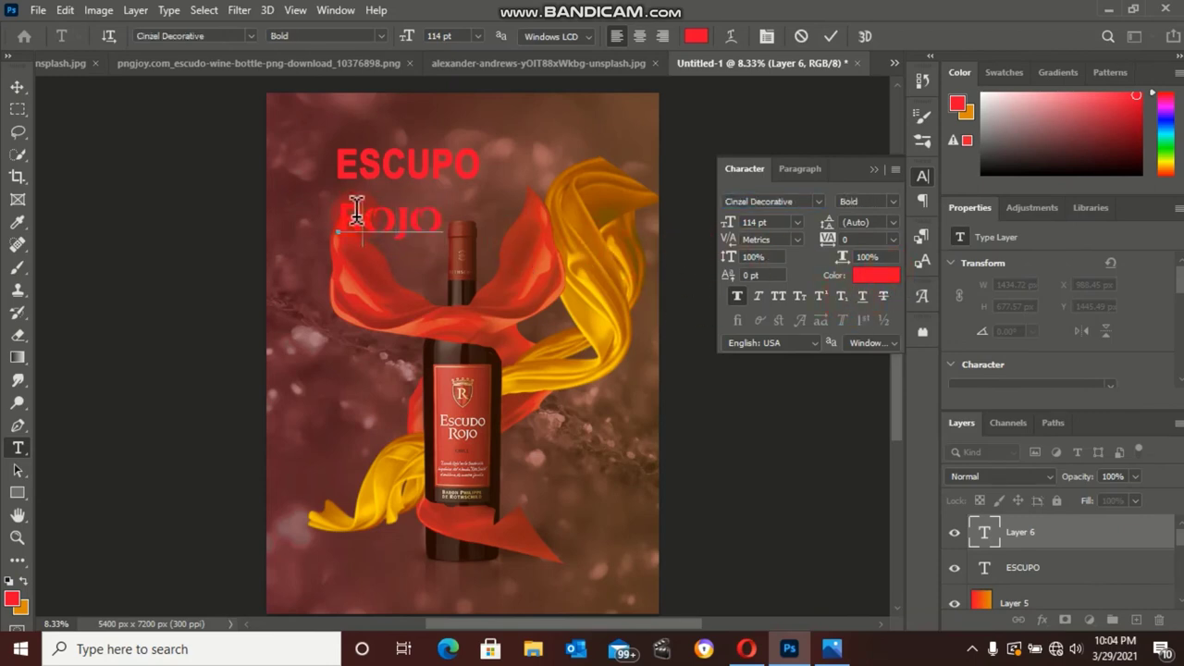
key("ctrl+z")
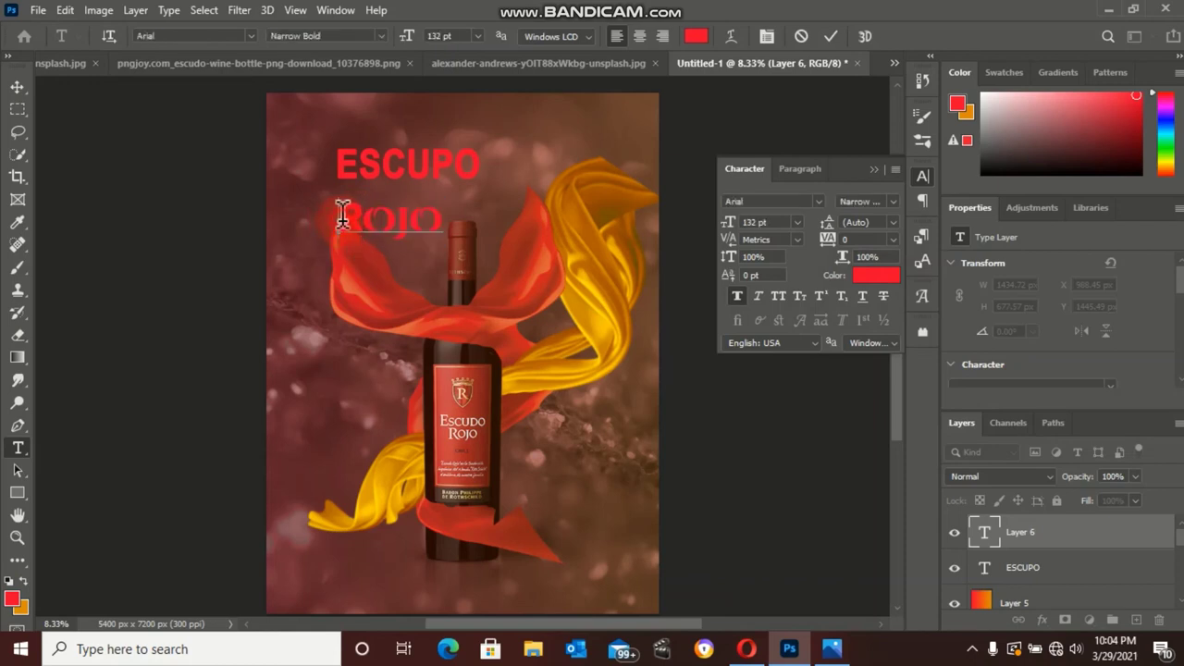
Set ROJO's capital R in Castellar and commit the text
left_click_drag(343, 214, 353, 212)
left_click(819, 200)
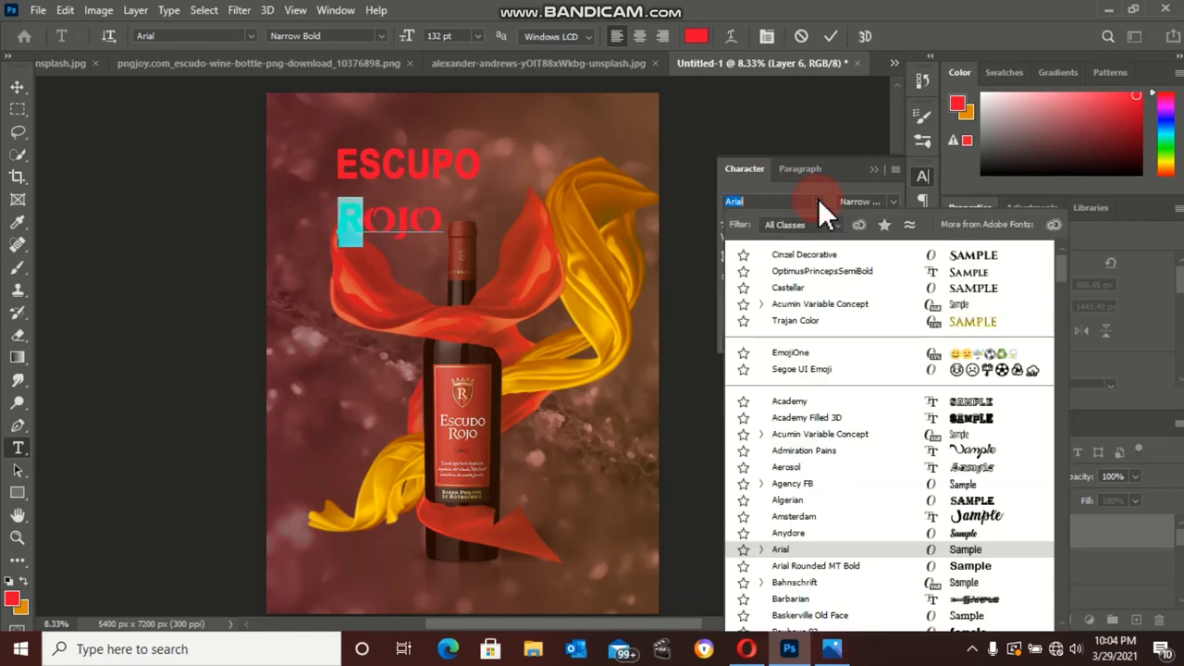
left_click(837, 287)
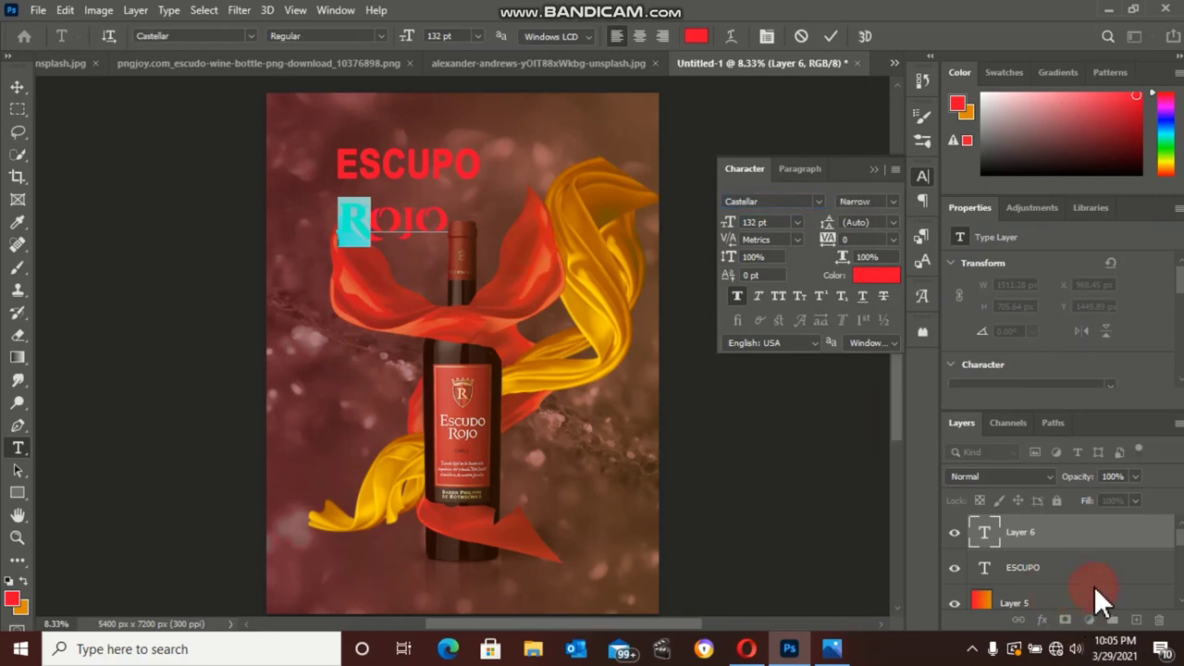
key("ctrl+Return")
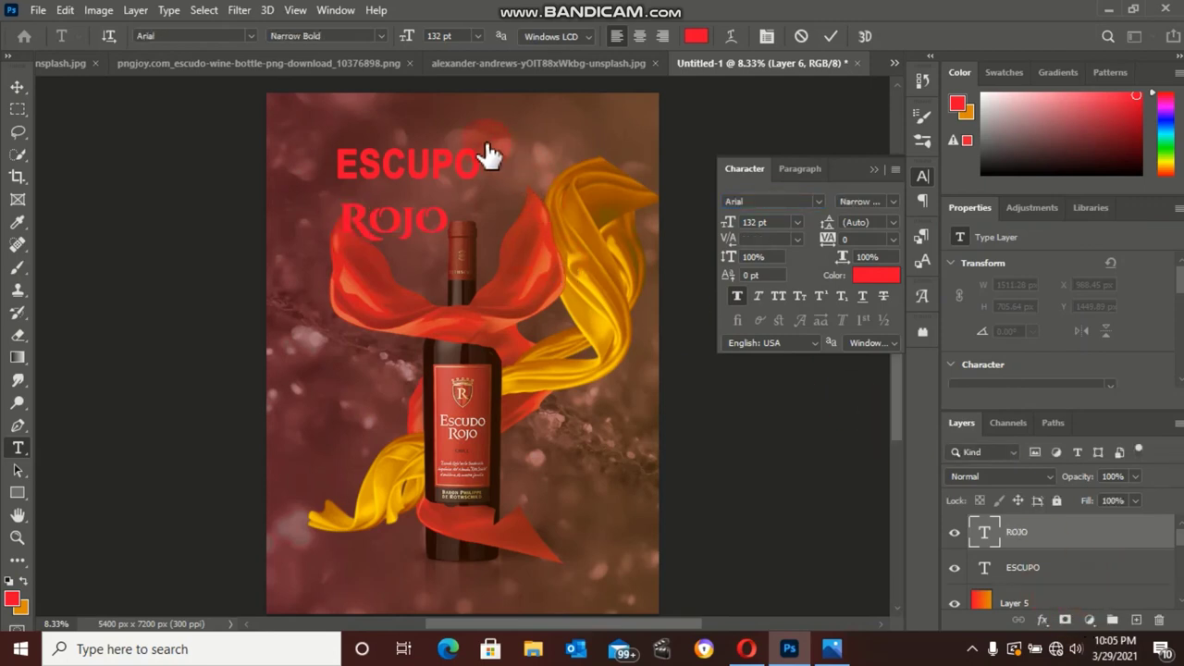
Select SCUPO in ESCUPO, try sizes, and apply Cinzel Decorative to it
left_click(470, 166)
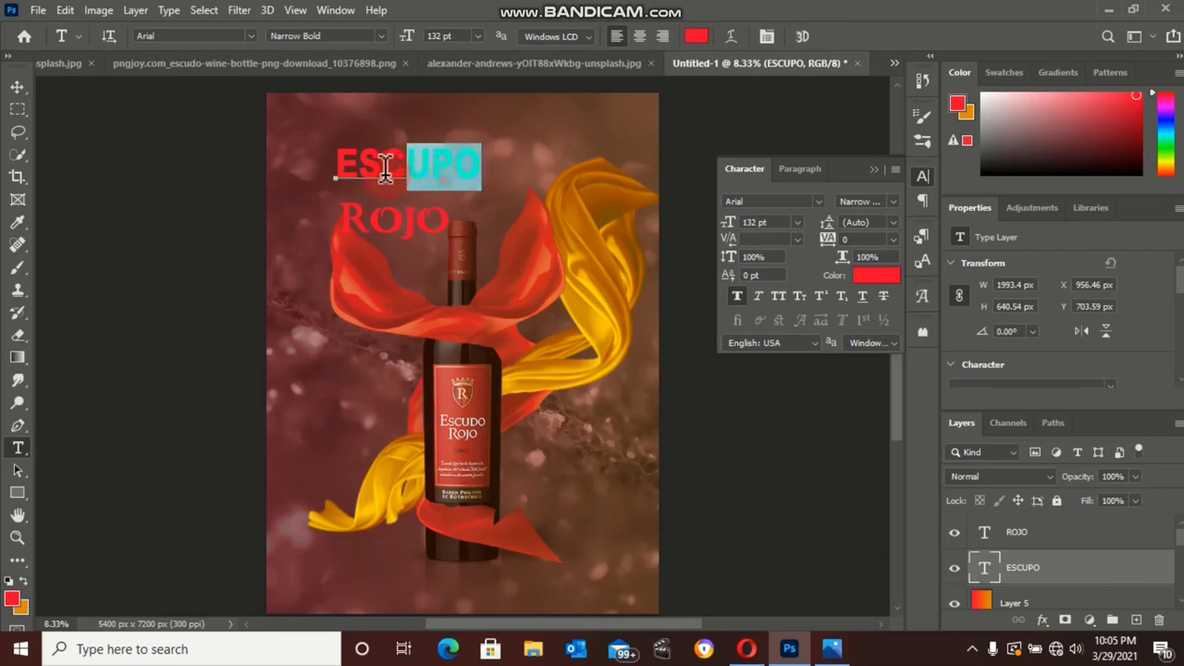
left_click_drag(479, 163, 357, 165)
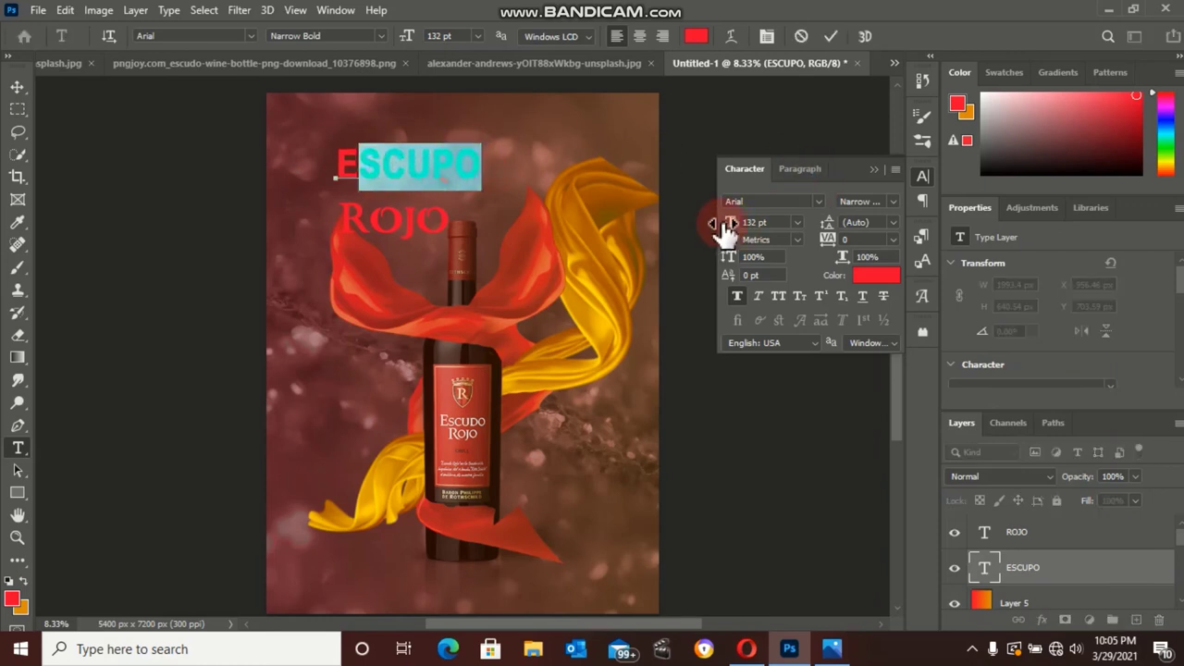
left_click_drag(731, 227, 705, 231)
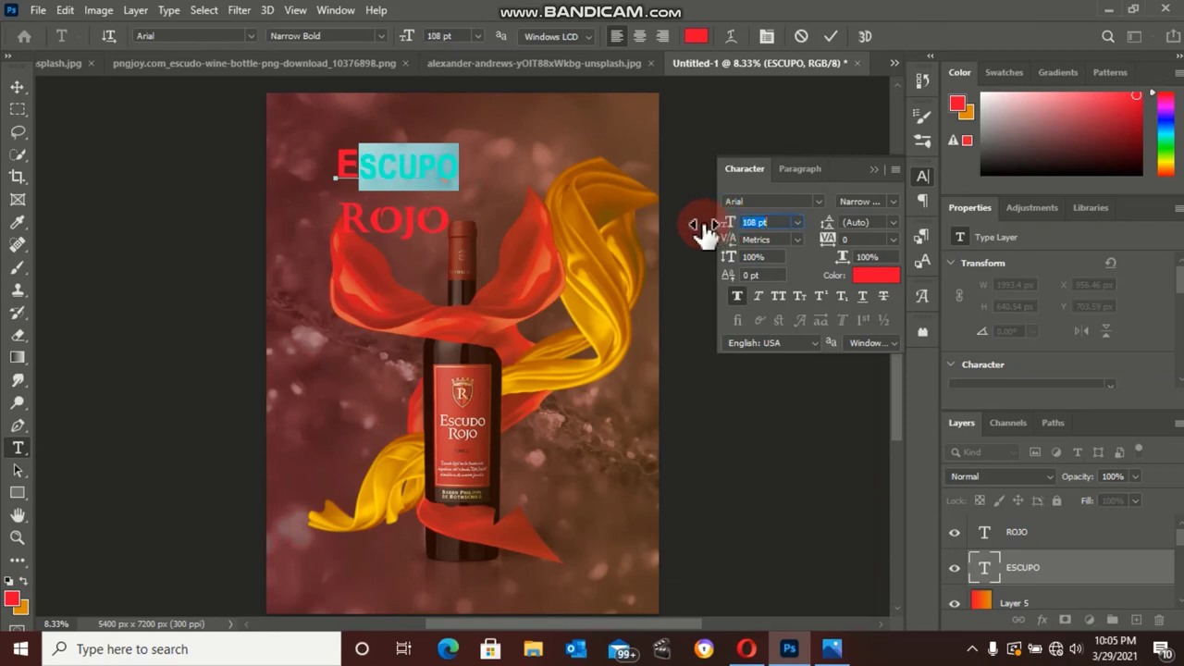
left_click_drag(705, 231, 731, 228)
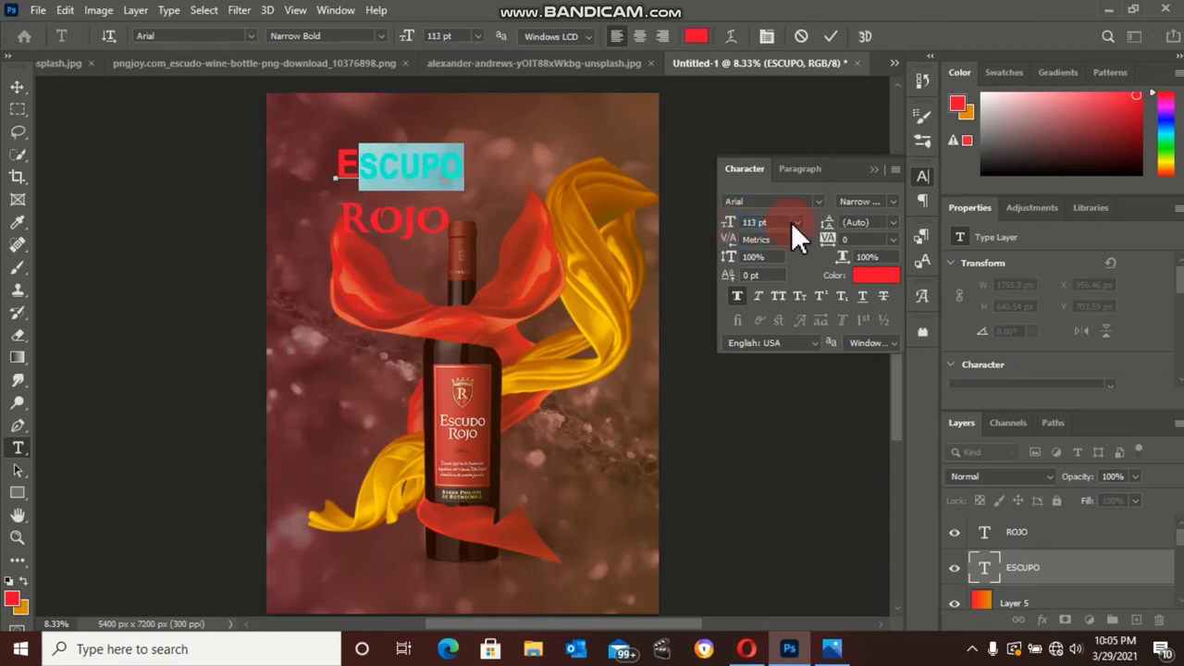
left_click(821, 199)
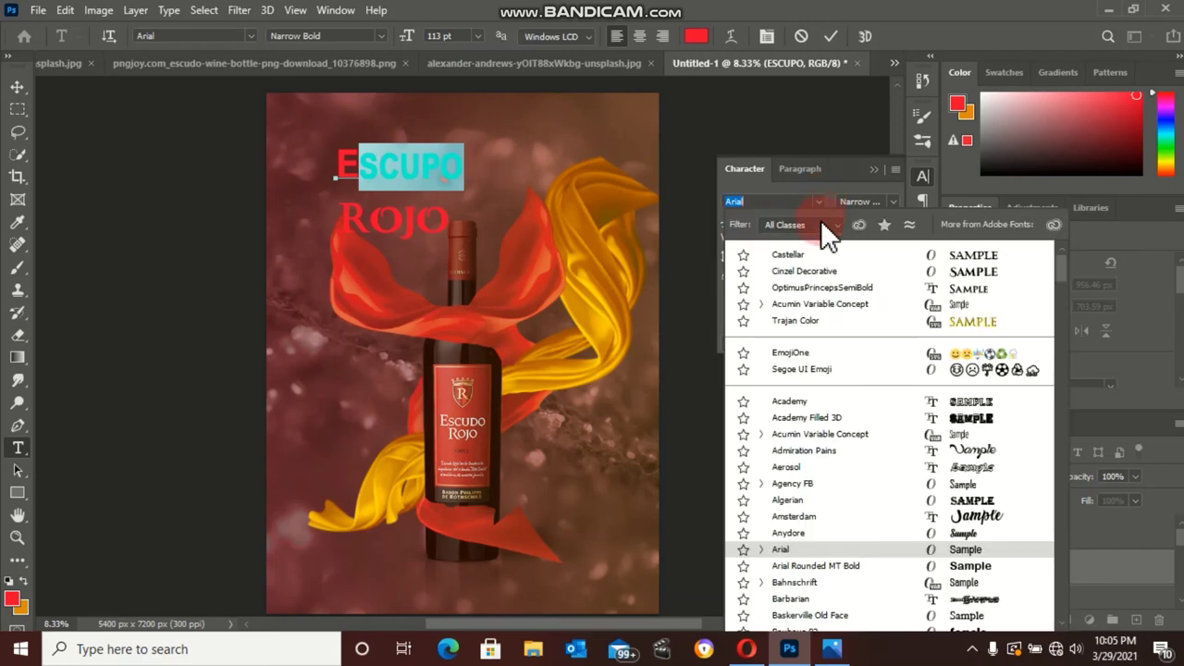
left_click(848, 295)
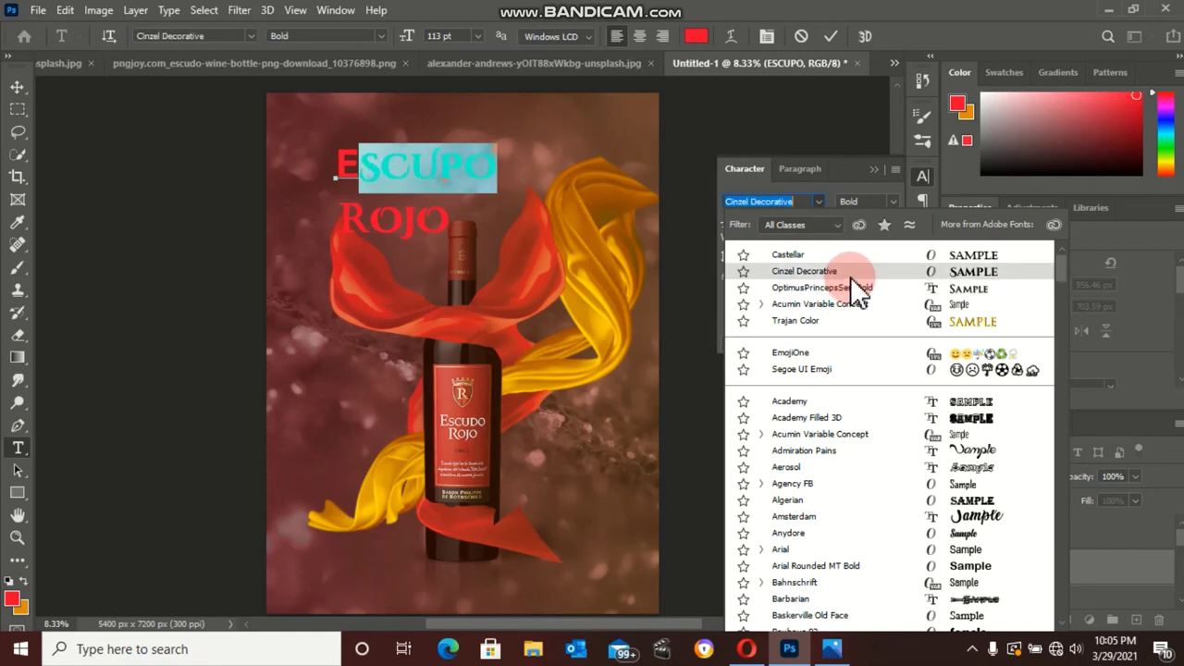
left_click(850, 277)
Apply Cinzel Decorative to the initial E of ESCUPO
left_click_drag(464, 167, 364, 159)
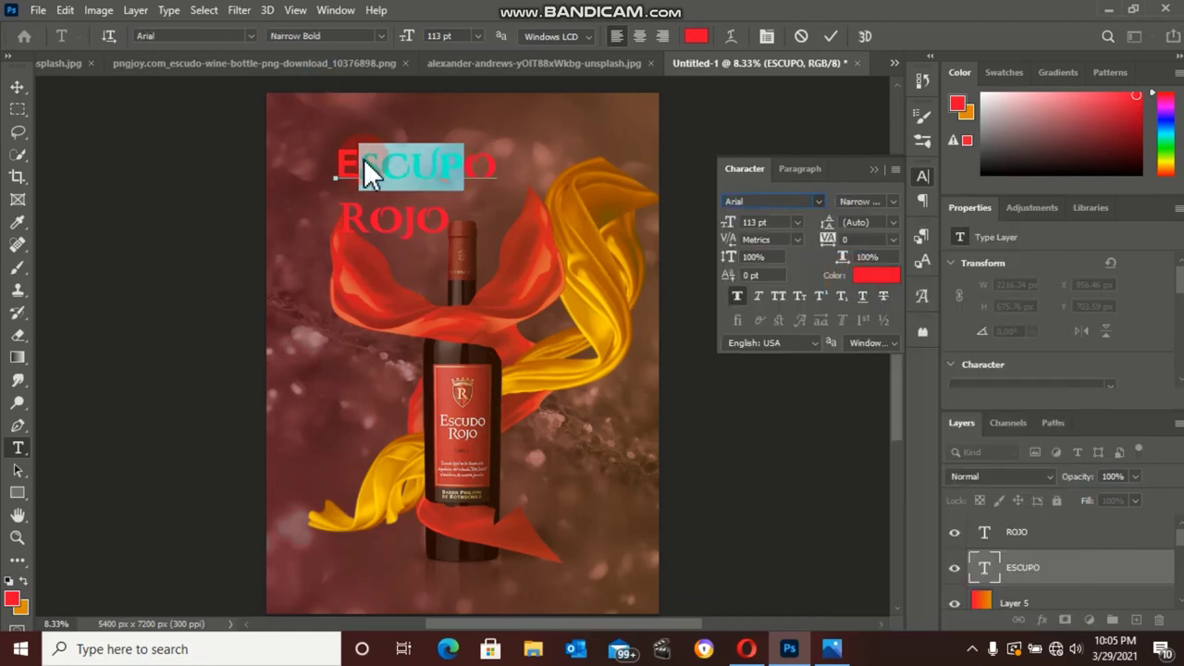
left_click(371, 166)
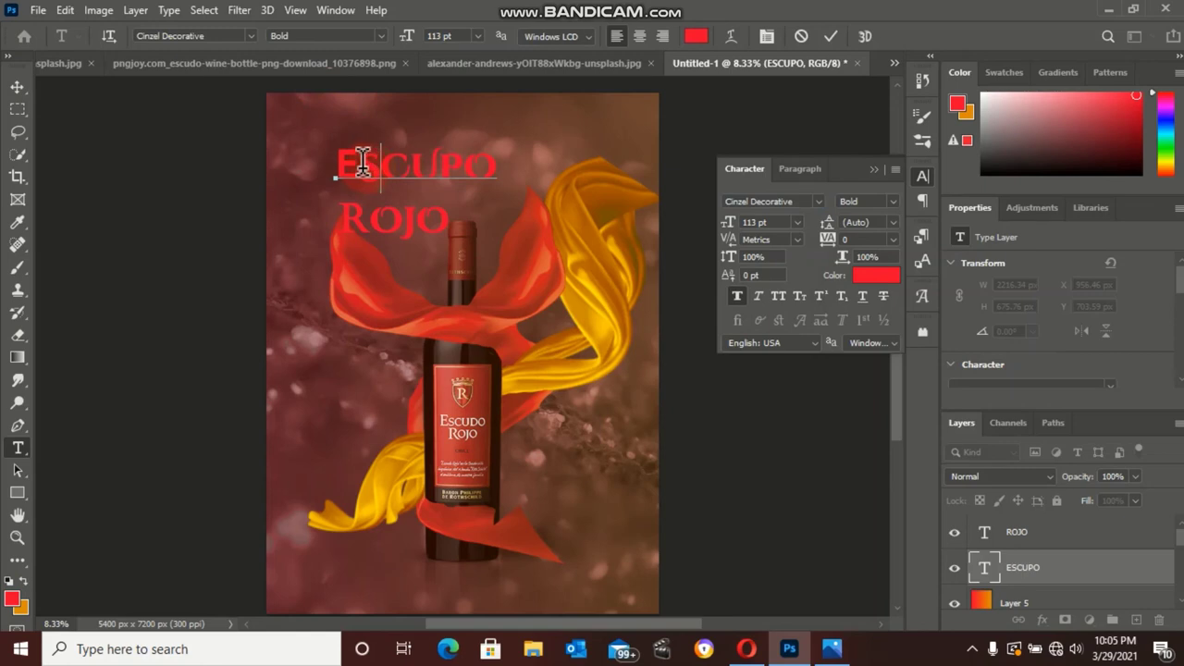
left_click_drag(359, 162, 335, 165)
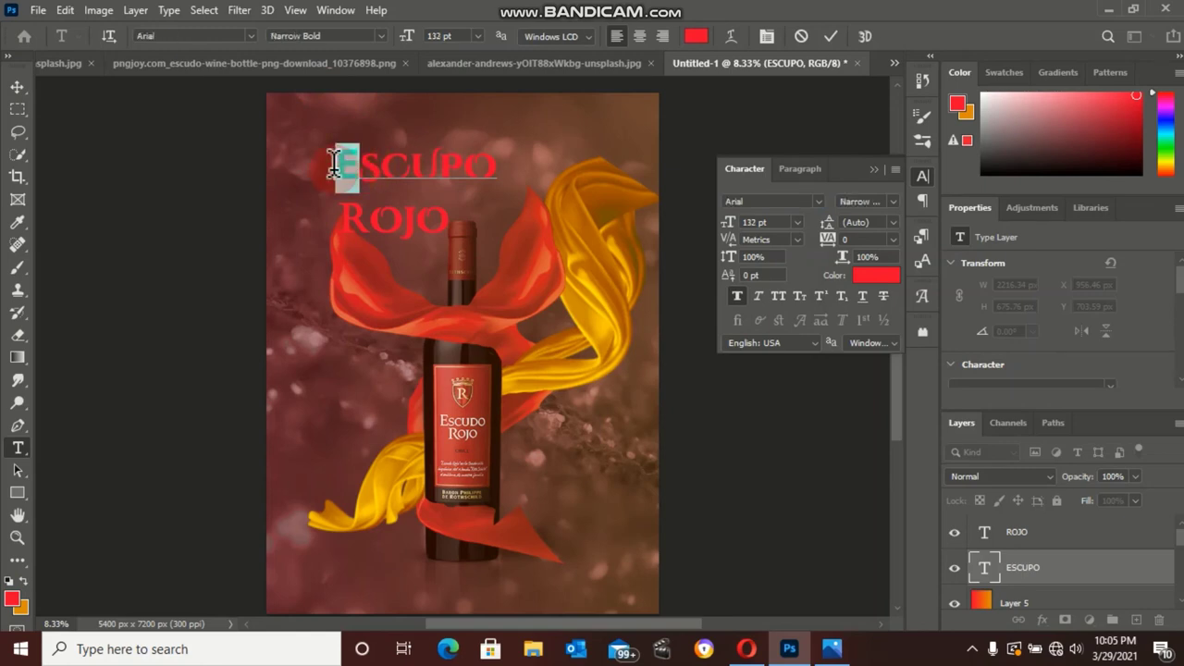
left_click(817, 201)
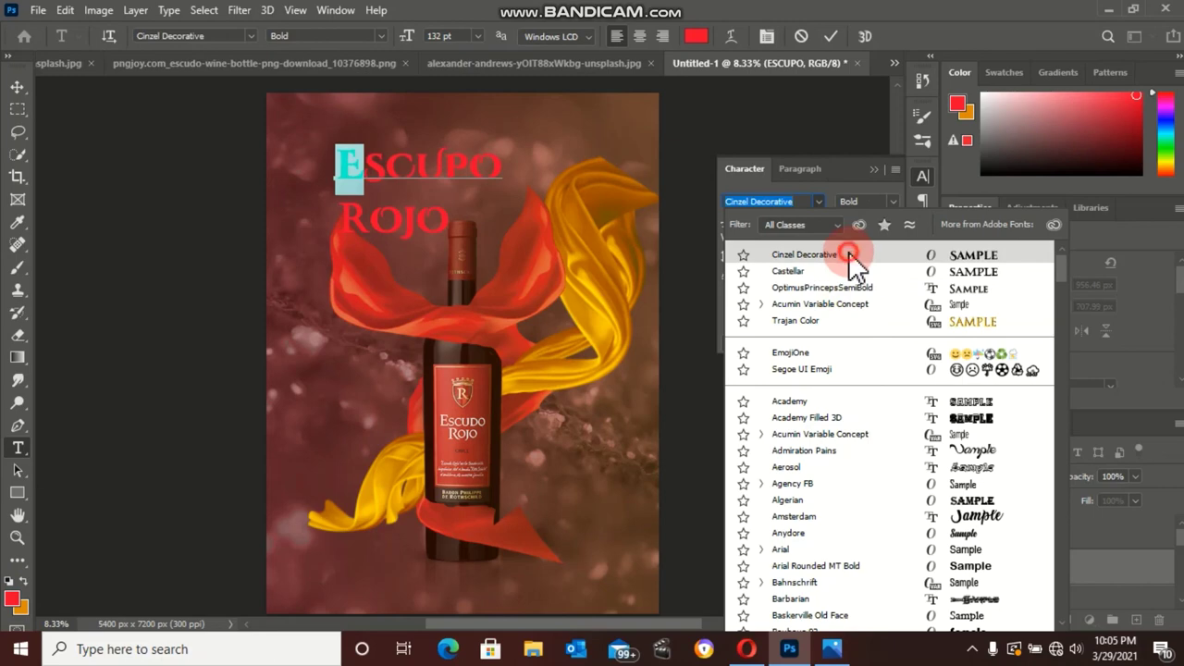
left_click(848, 255)
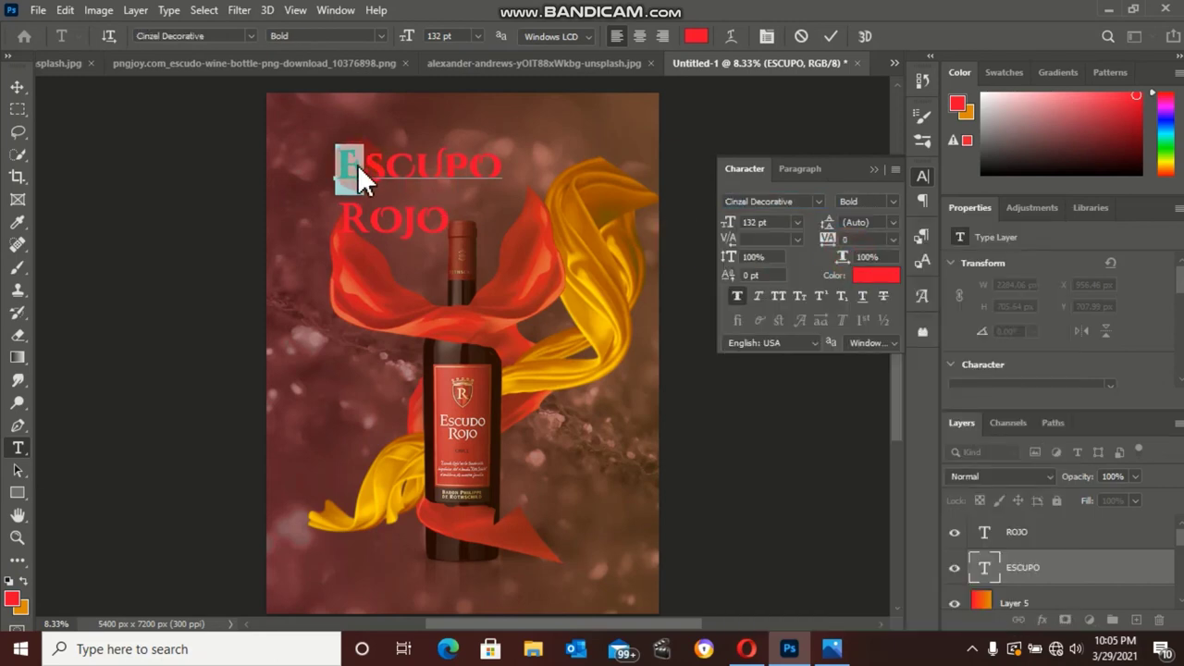
left_click(421, 162)
Shrink SCUPO to 85 pt, keeping the Bold style
left_click_drag(501, 163, 368, 157)
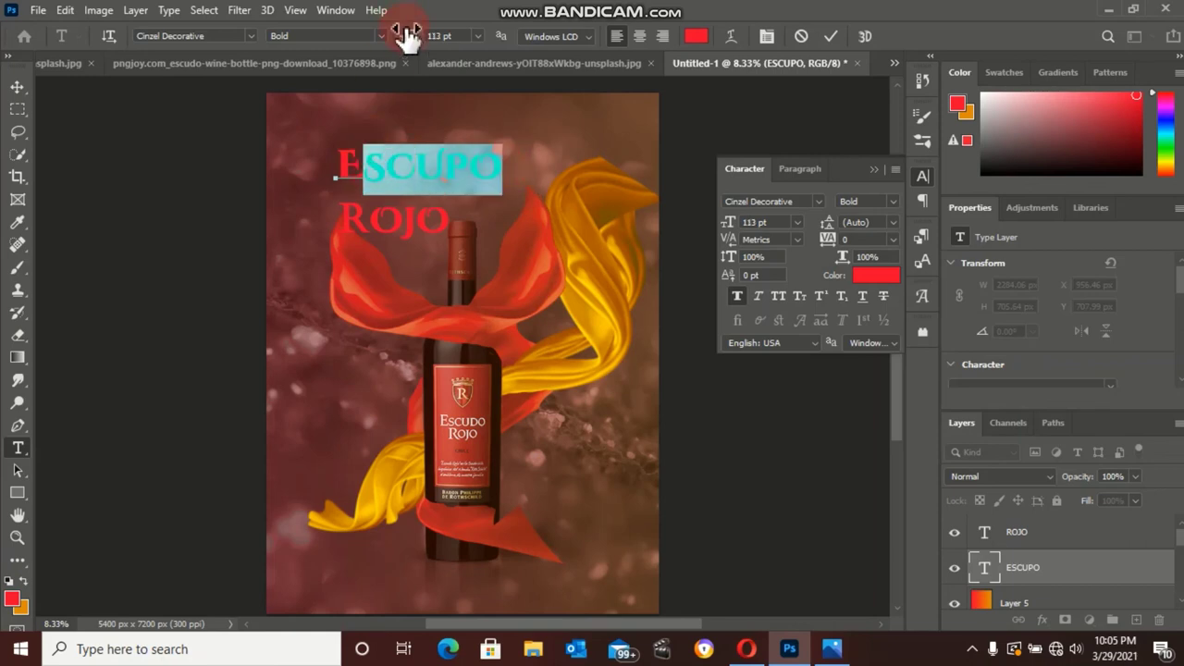
left_click_drag(407, 37, 384, 46)
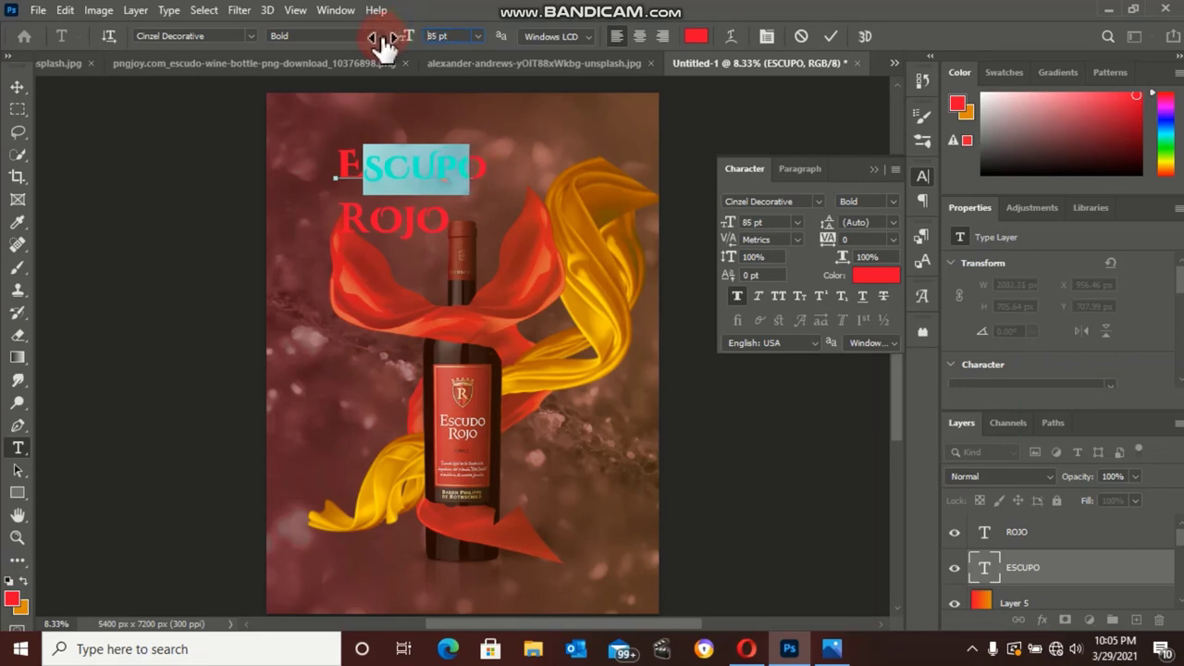
left_click(380, 37)
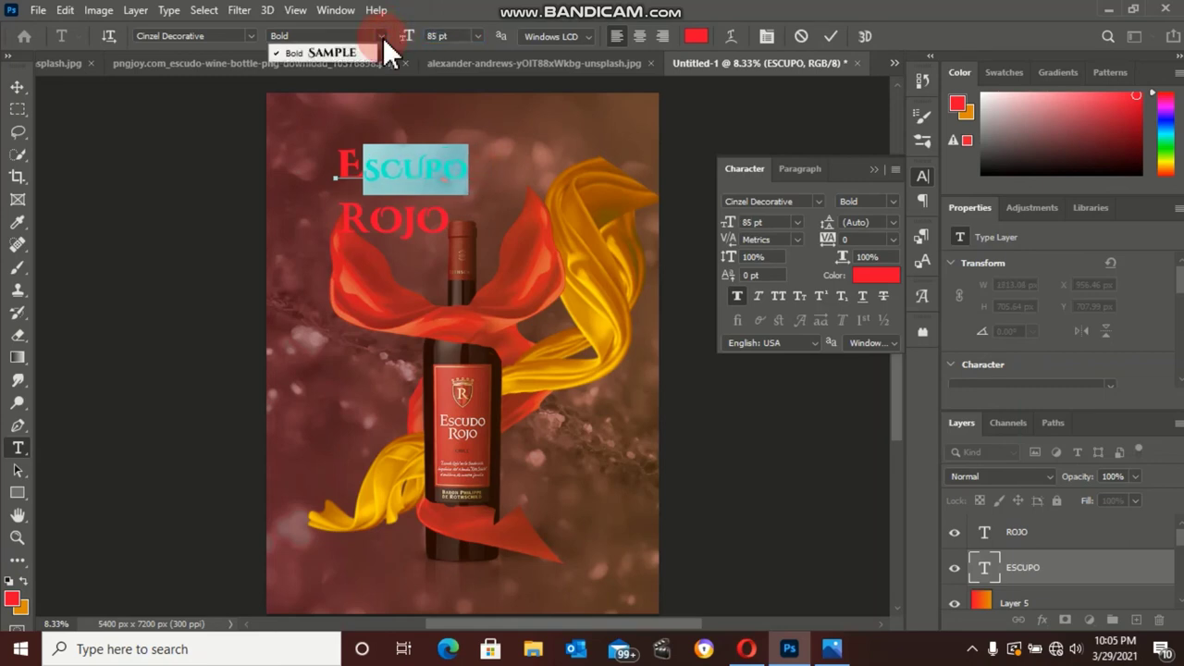
left_click(444, 221)
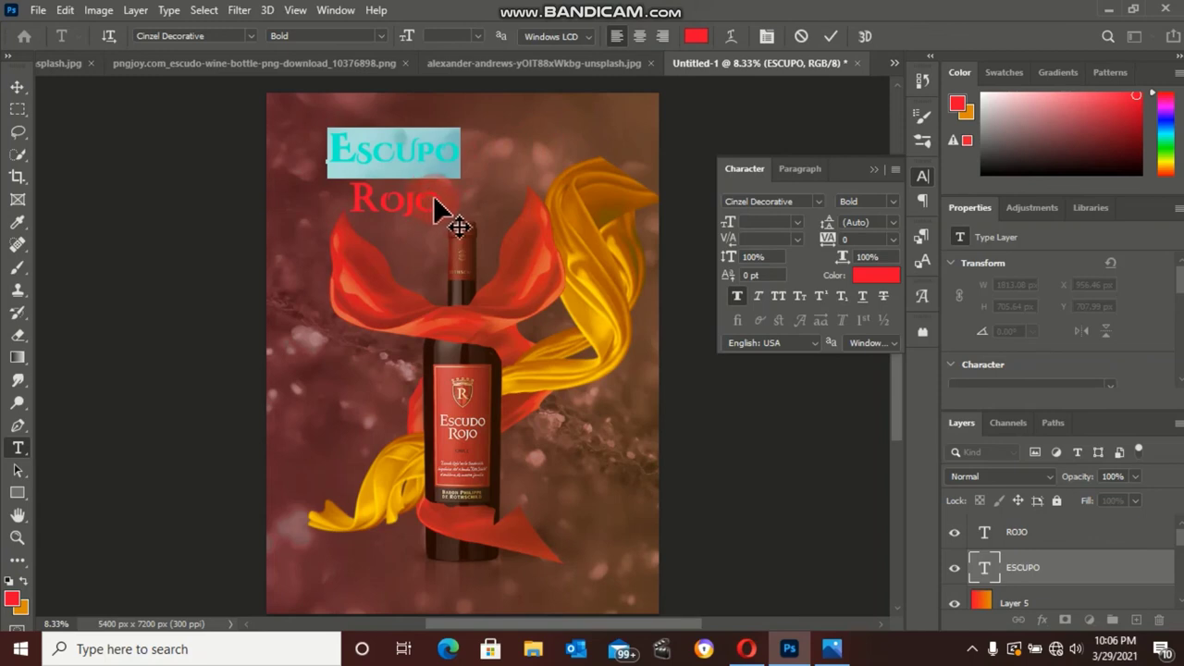
Commit the ESCUPO edits and move ROJO up and slightly left, snug beneath ESCUPO
left_click_drag(450, 203, 442, 196)
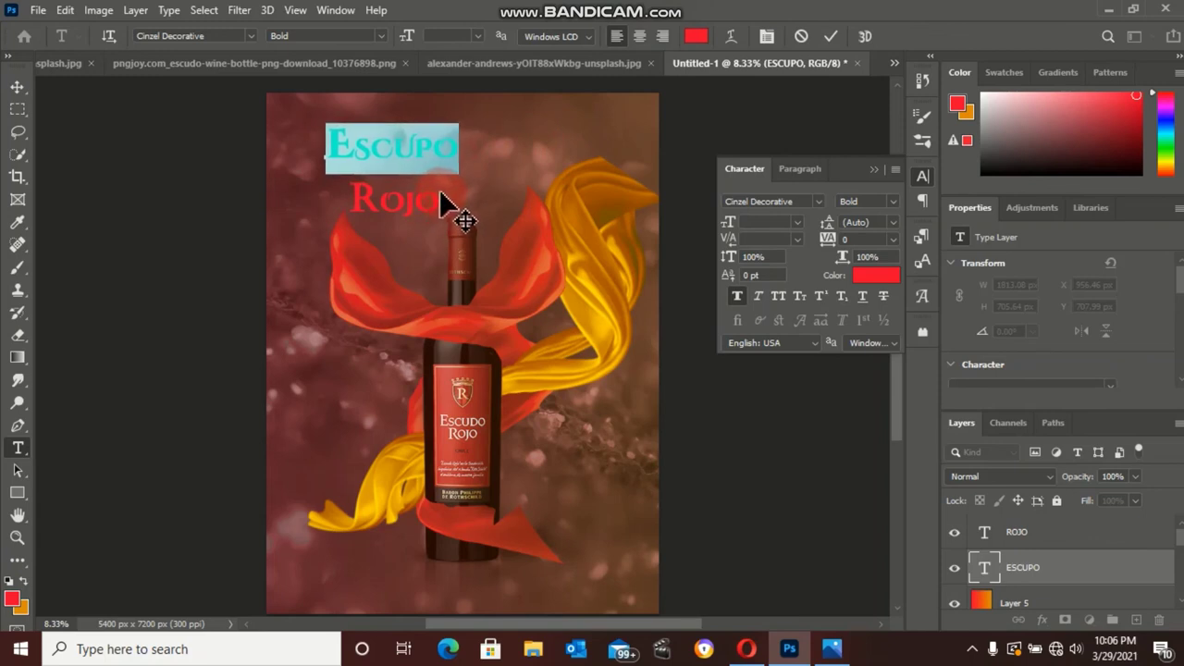
left_click(436, 148)
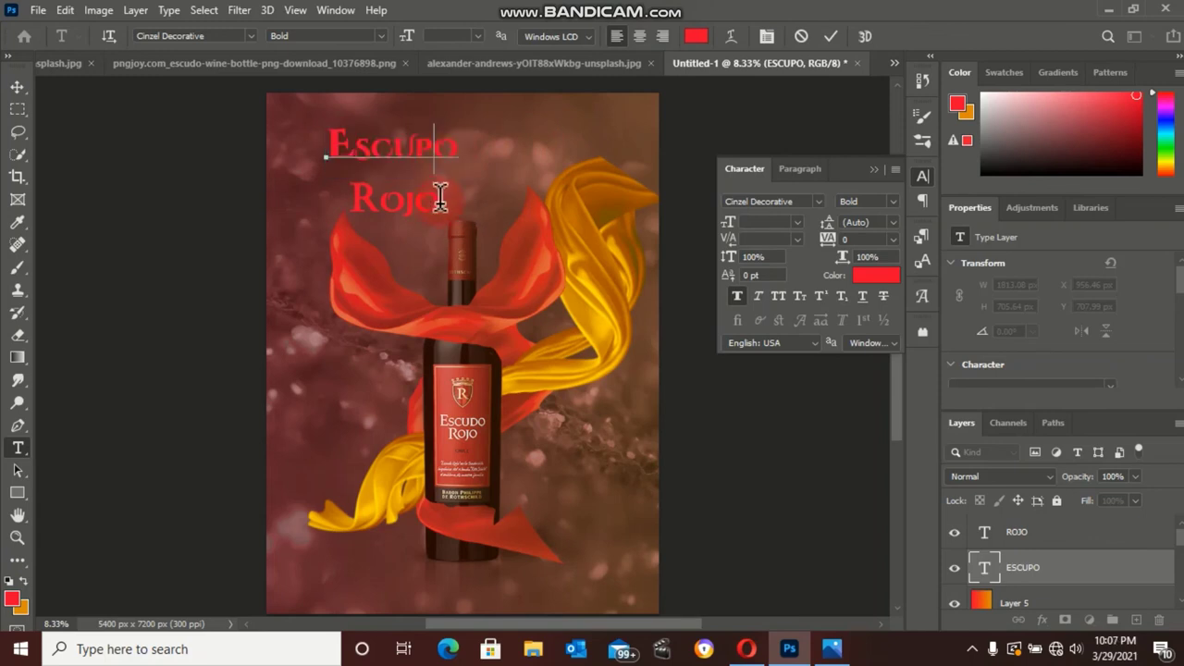
left_click(1065, 541)
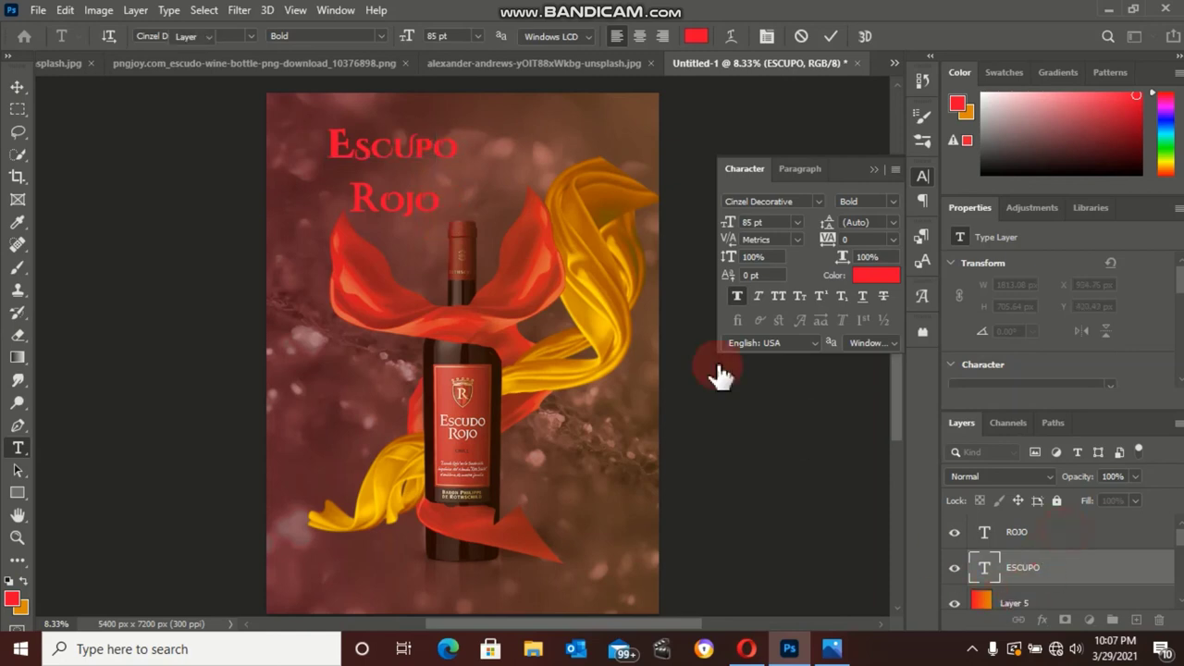
key("v")
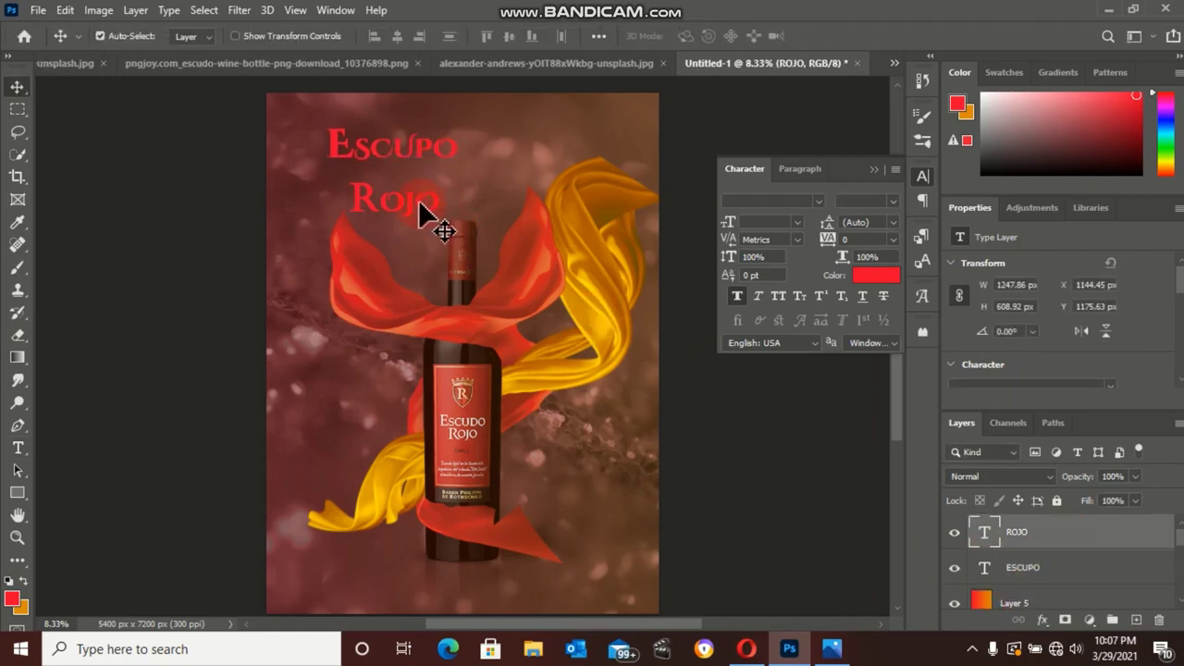
left_click_drag(418, 205, 409, 182)
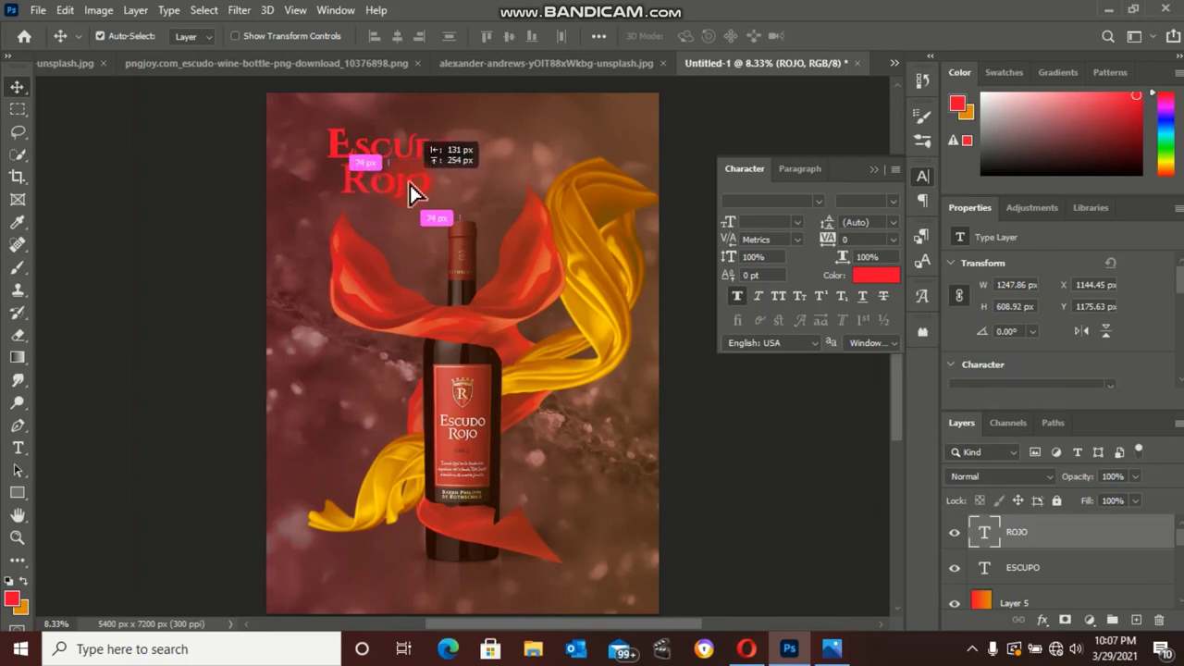
left_click_drag(409, 182, 411, 184)
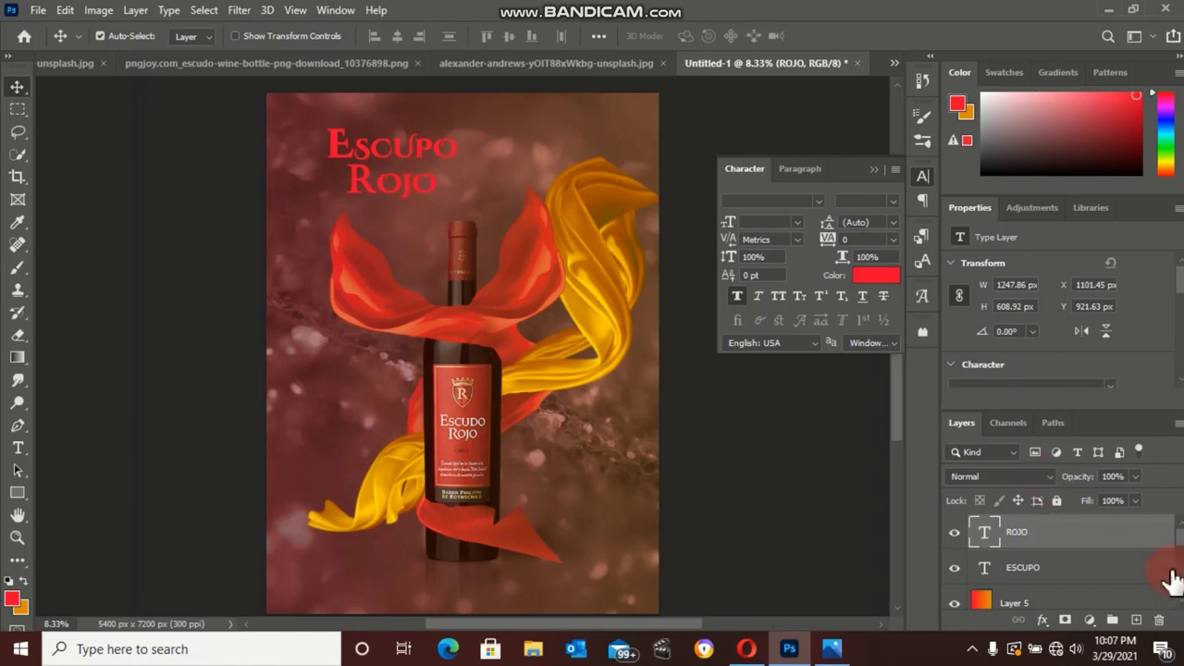
Give the ROJO layer a dark red Outer Glow in Screen mode with 250 px size
right_click(1089, 534)
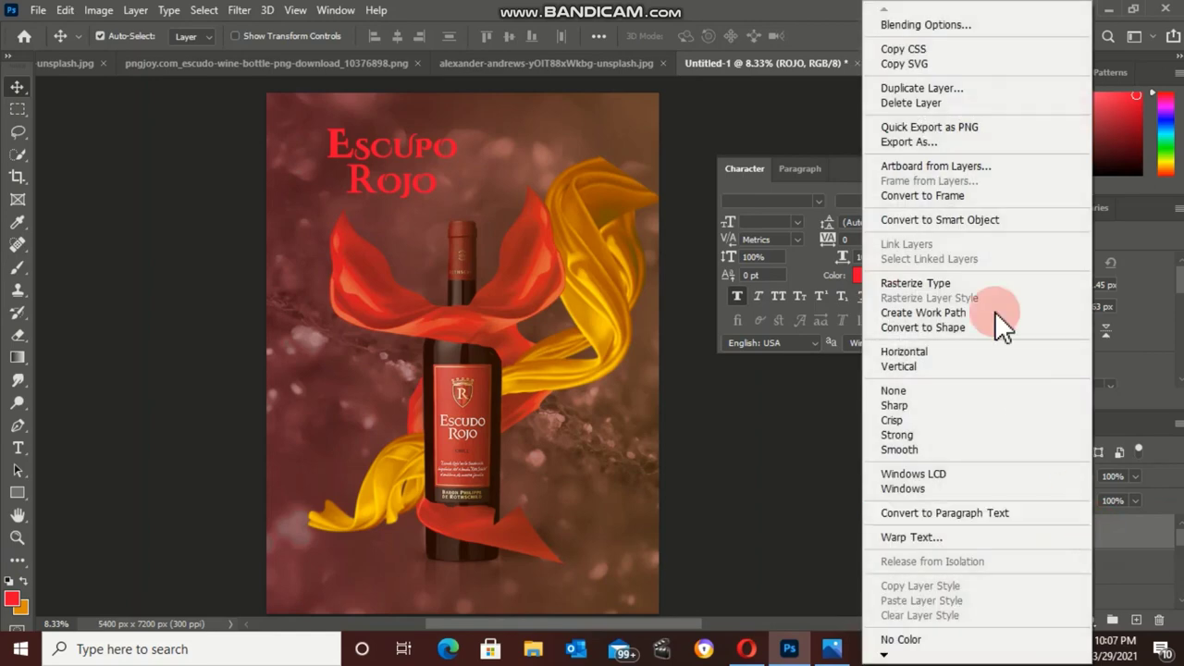
left_click(948, 22)
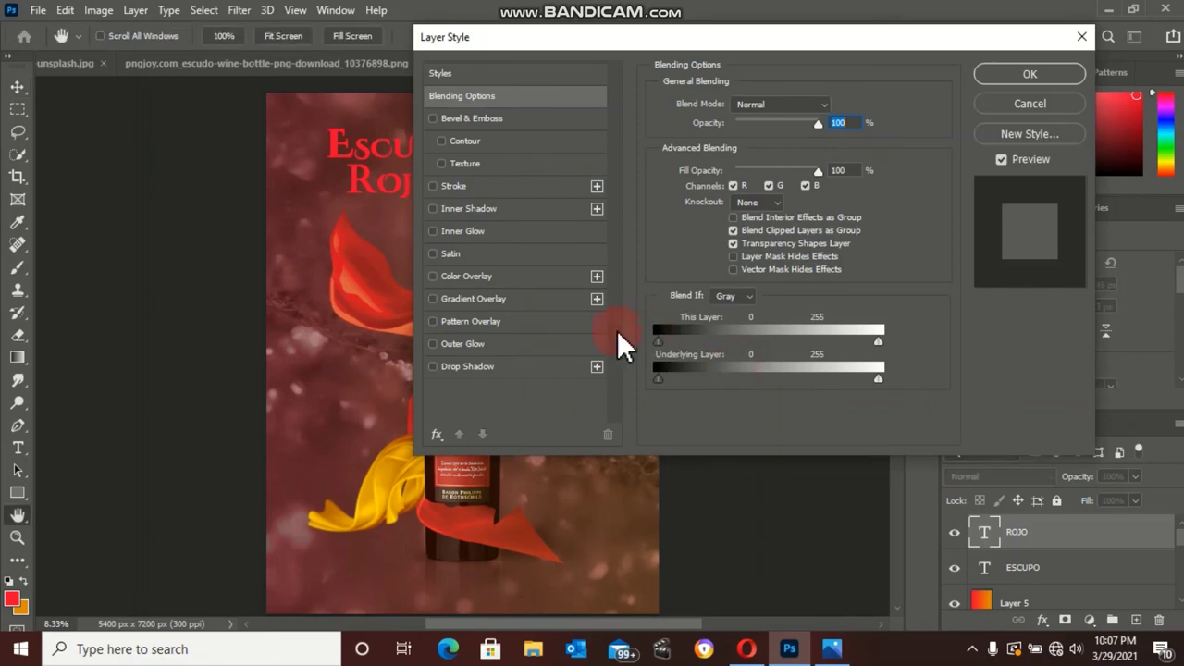
left_click(579, 346)
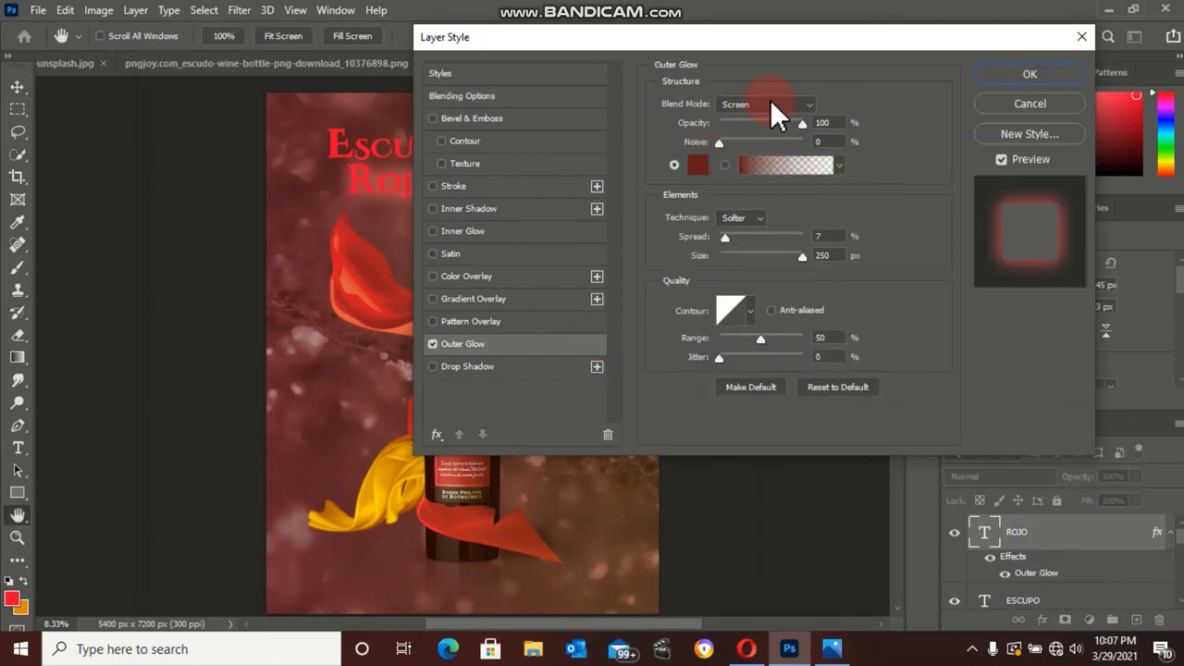
left_click(1062, 70)
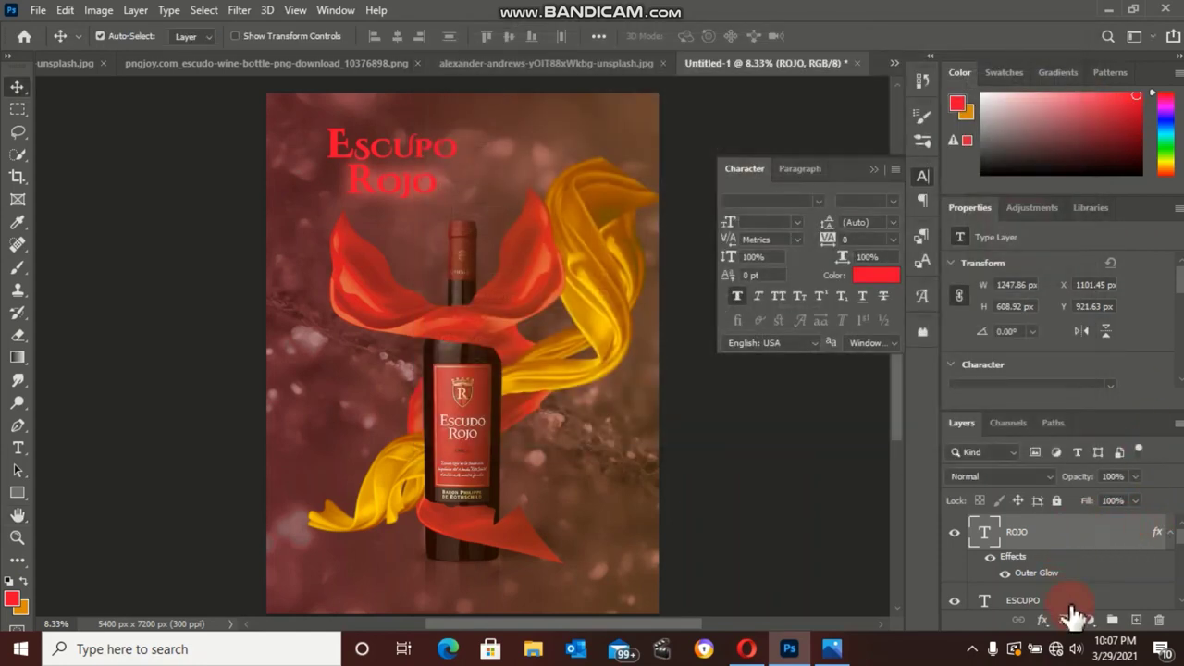
left_click(1068, 602)
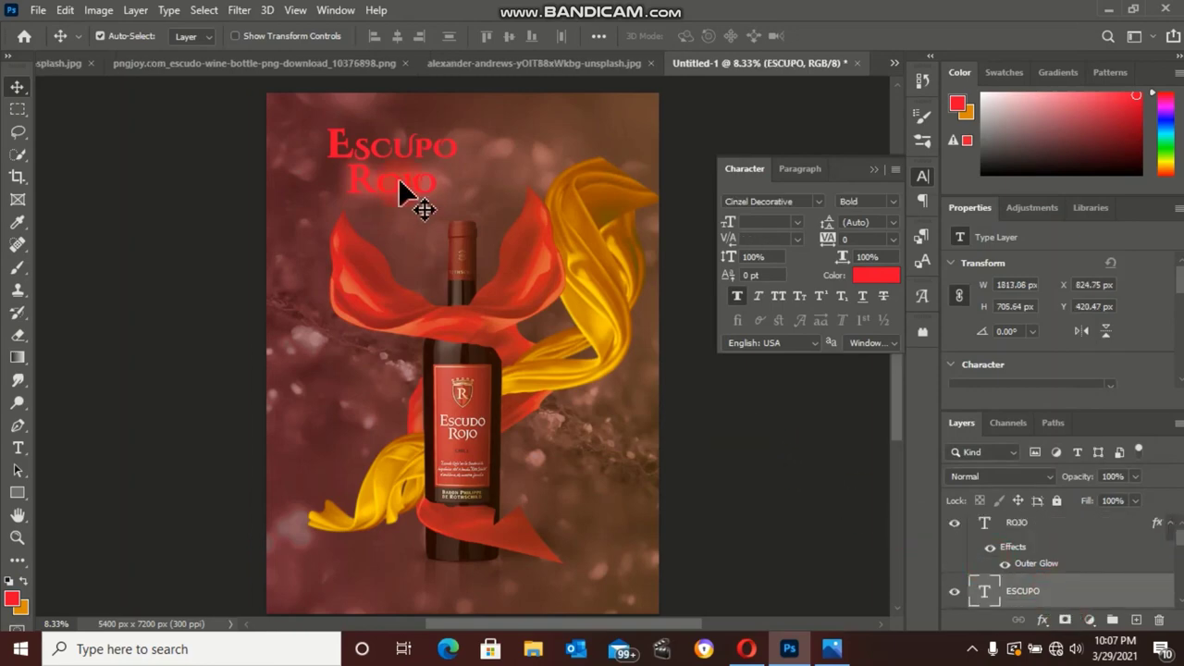
Apply the same dark red Outer Glow to the ESCUPO layer through Blending Options
left_click(1008, 566)
right_click(1044, 579)
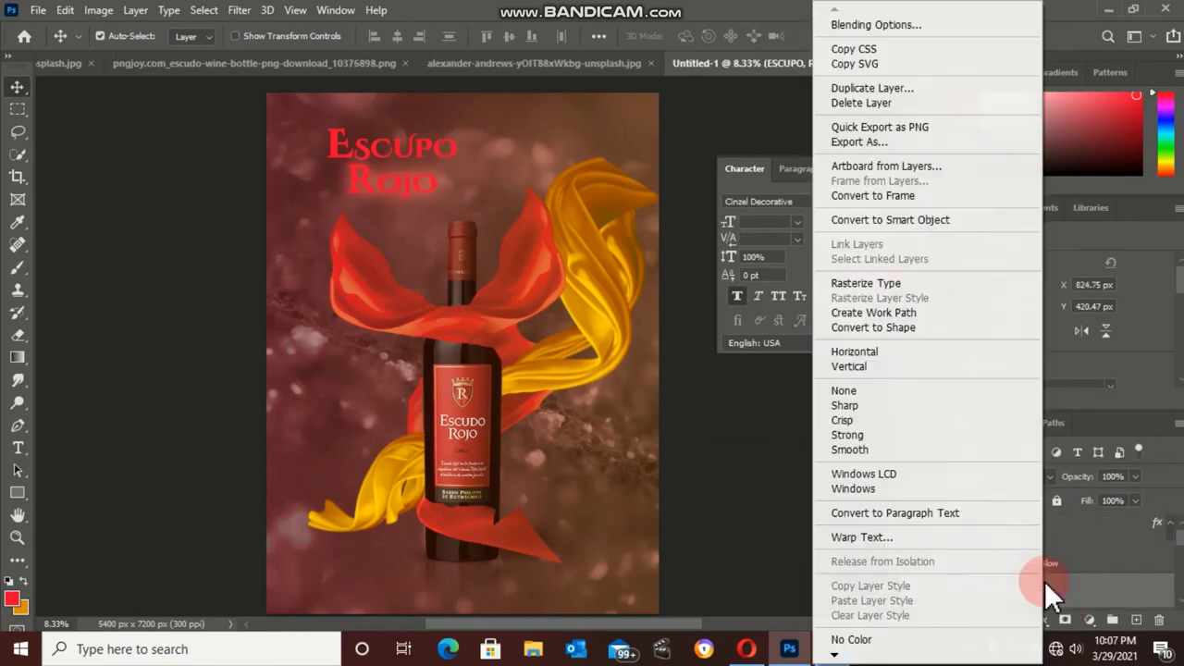
left_click(951, 25)
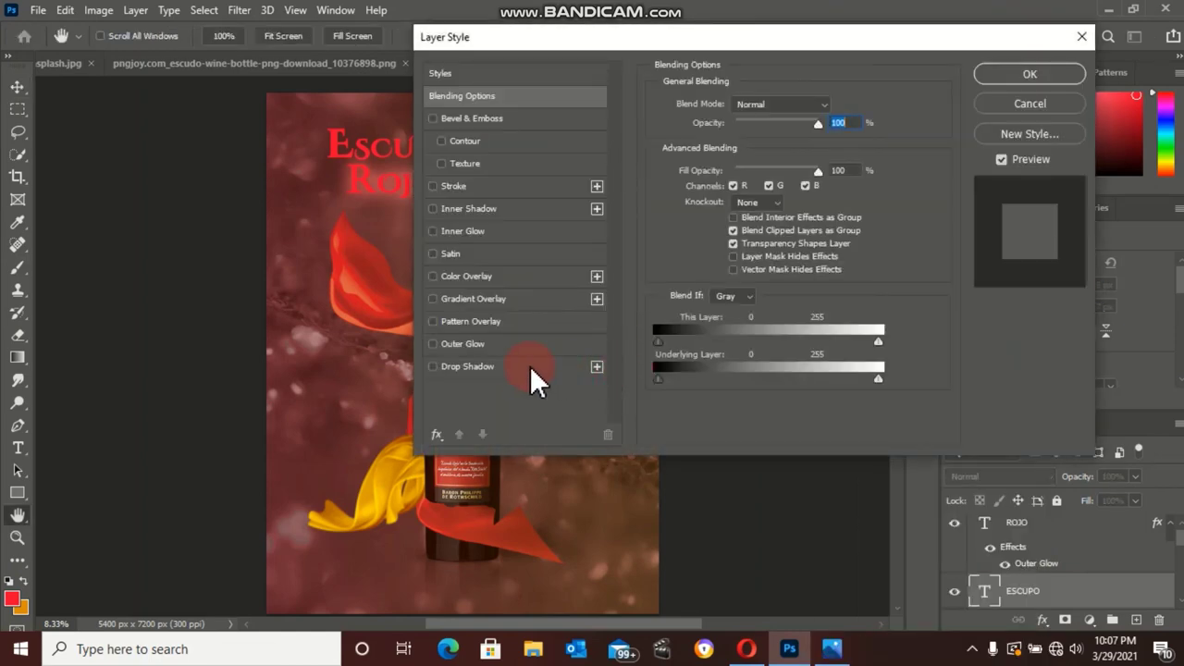
left_click(529, 342)
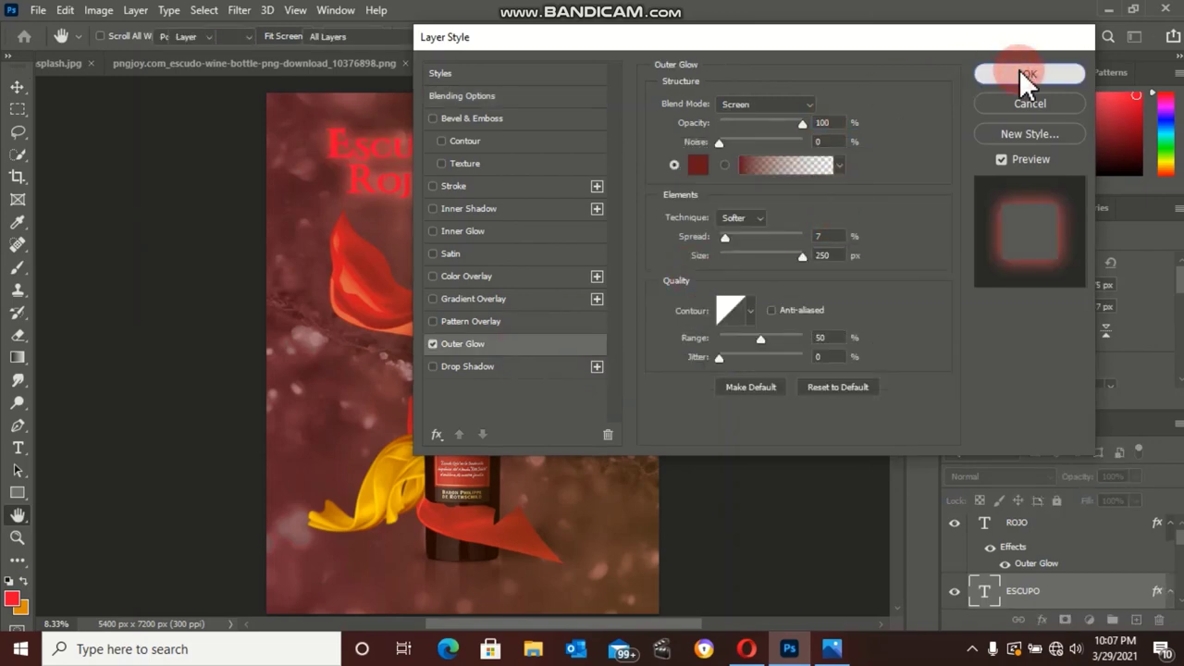
left_click_drag(963, 196, 943, 298)
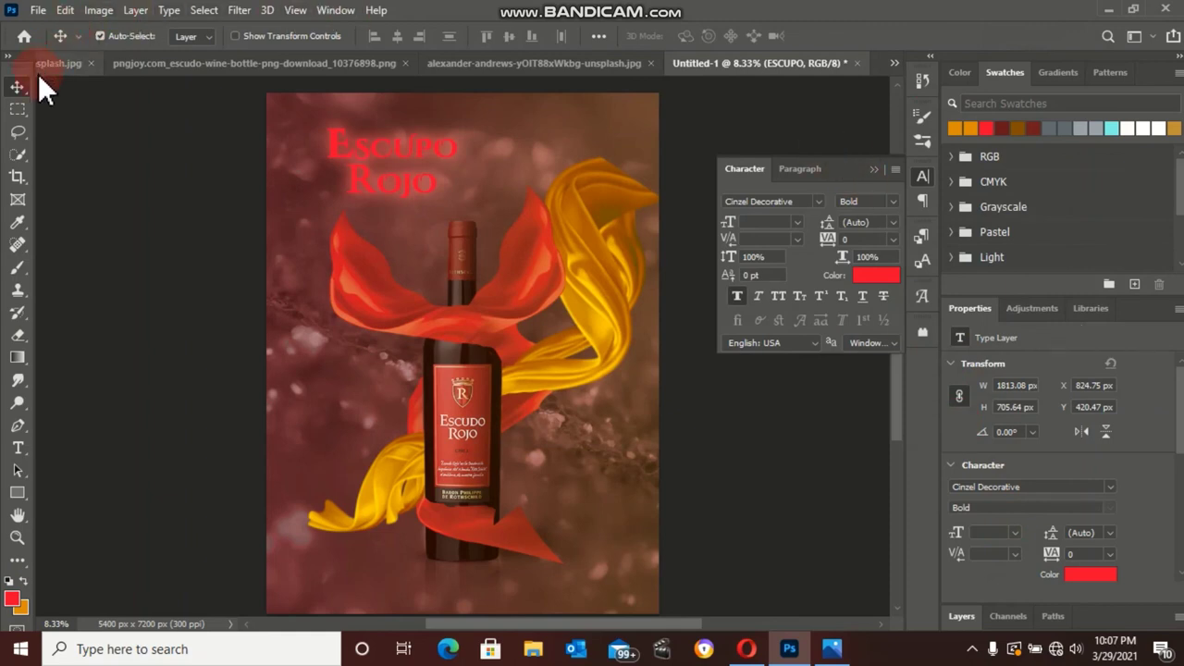
Restore the Color and Layers panels and reselect the ESCUPO layer
left_click(953, 72)
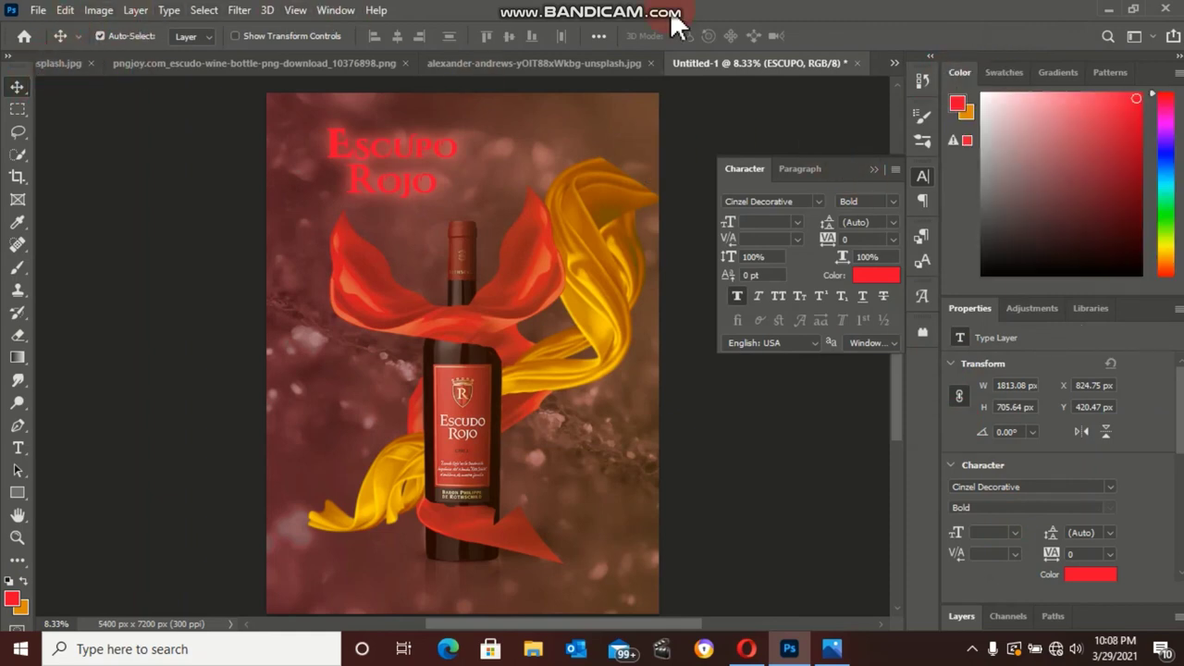
left_click(962, 616)
left_click(1035, 591)
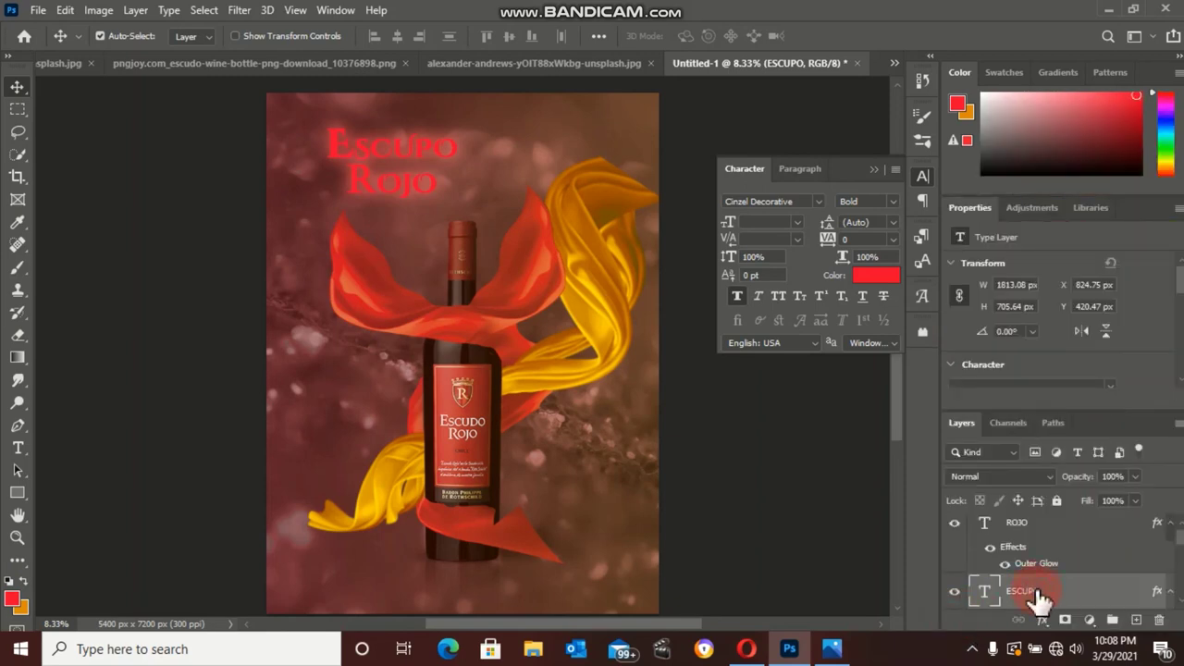
Recolour the ESCUPO text near-white using the Type tool's colour picker
left_click(17, 448)
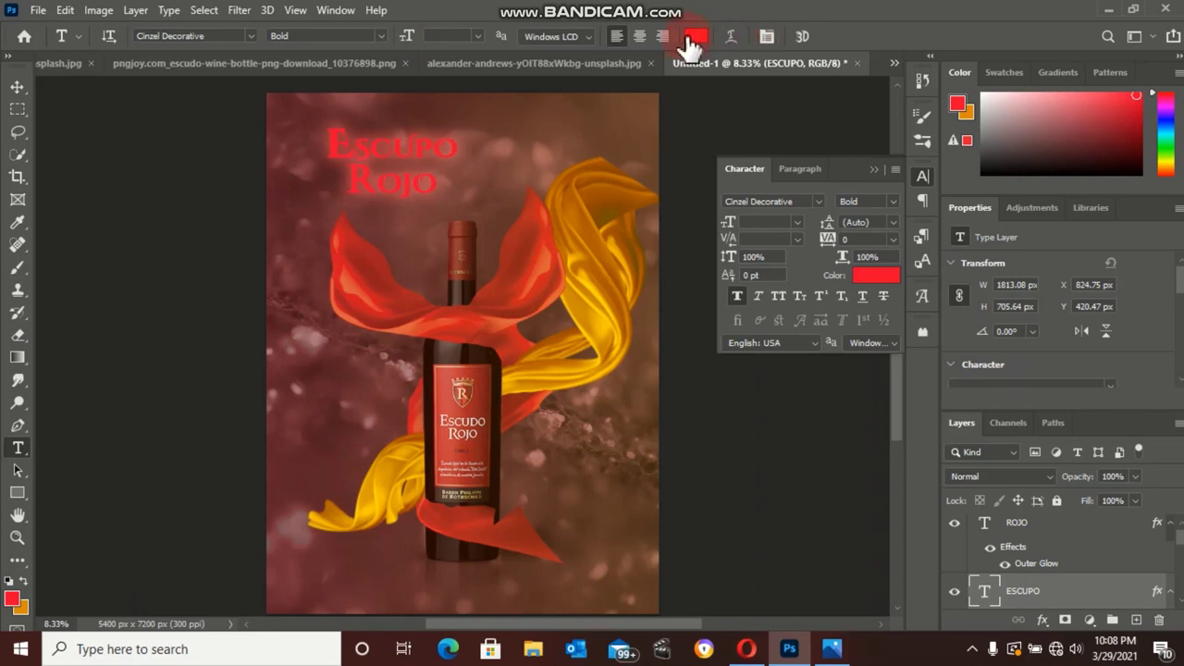
left_click(447, 157)
left_click_drag(460, 138, 277, 134)
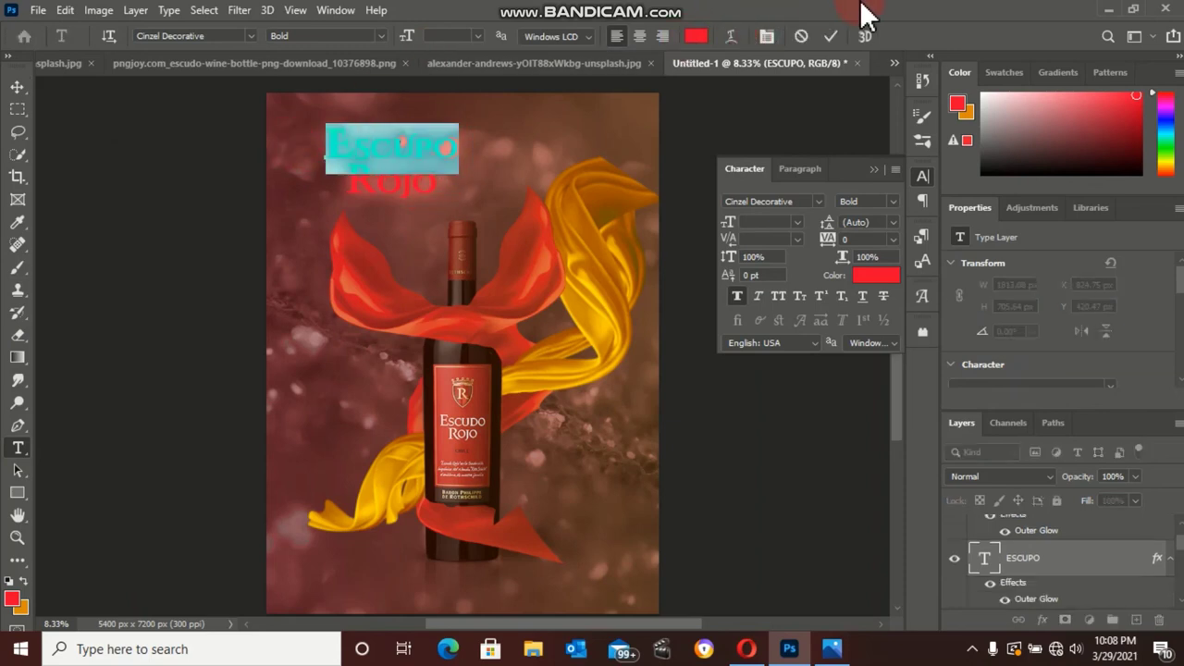
left_click(694, 36)
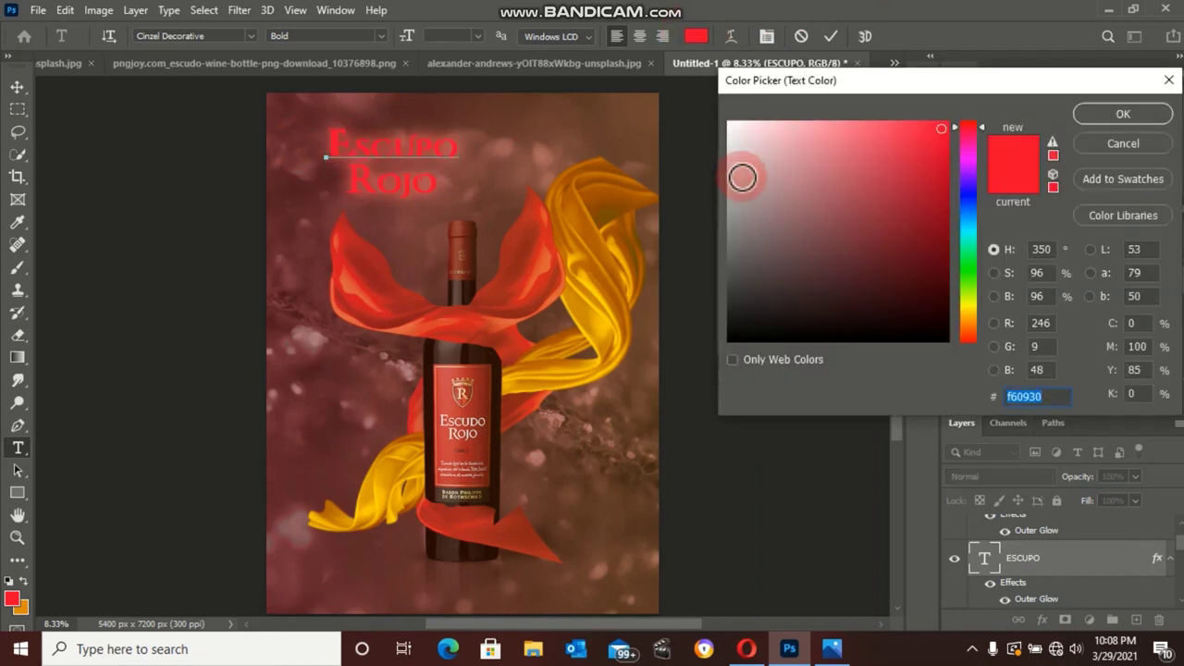
left_click(736, 133)
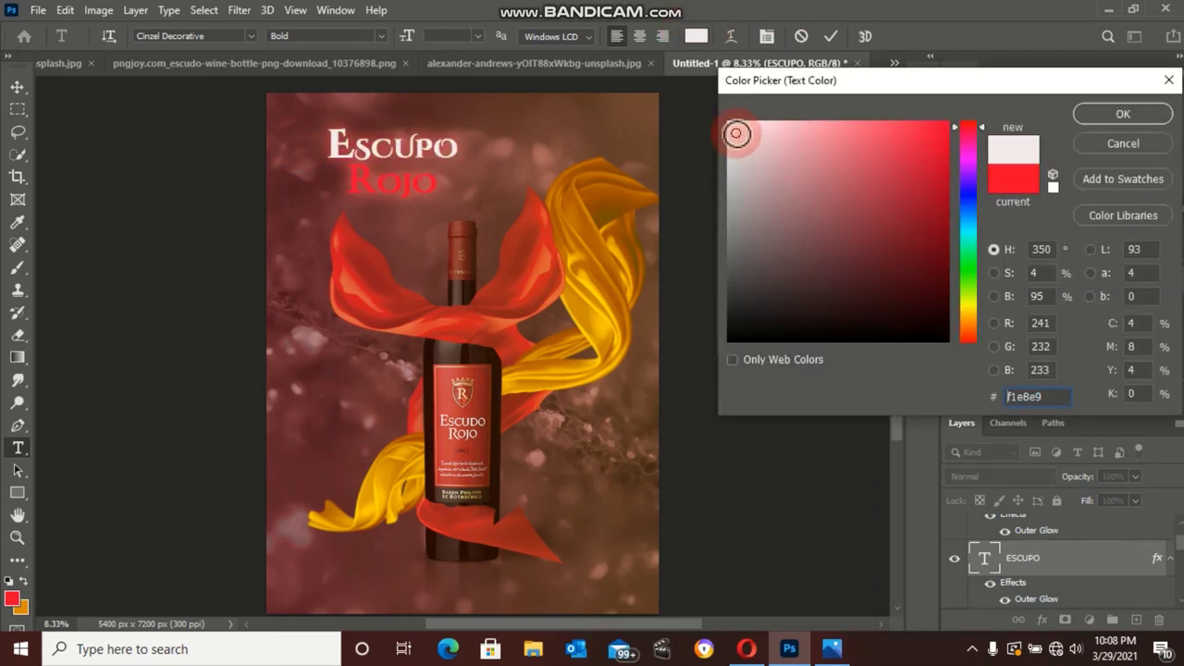
left_click(1156, 115)
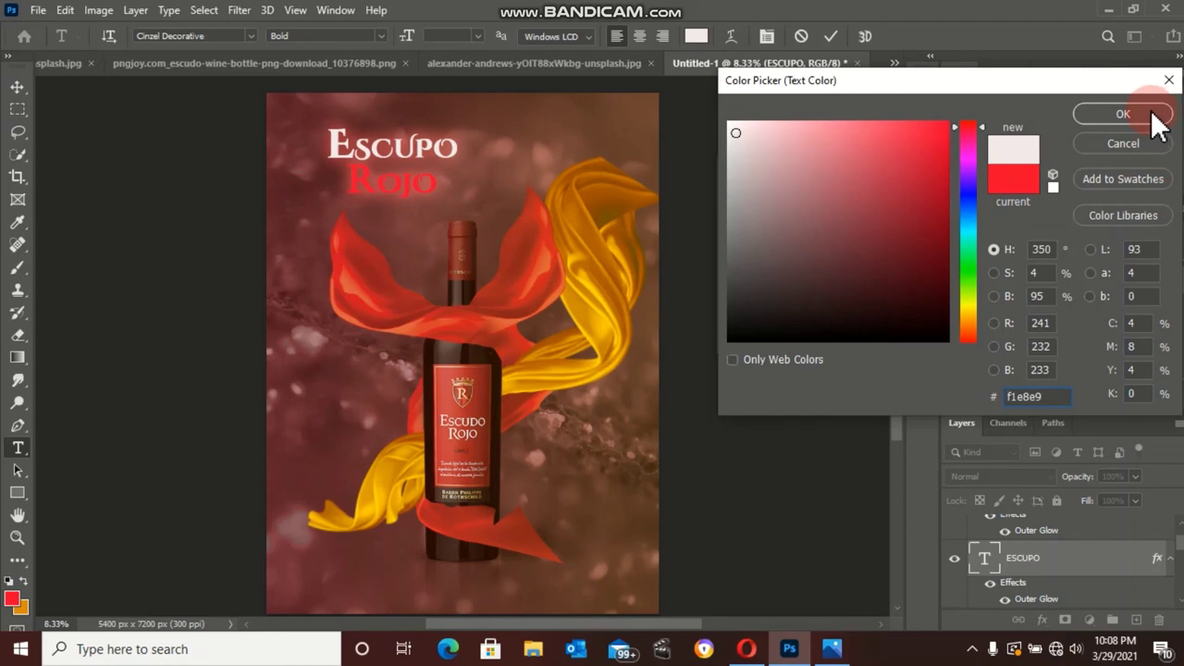
left_click(1156, 115)
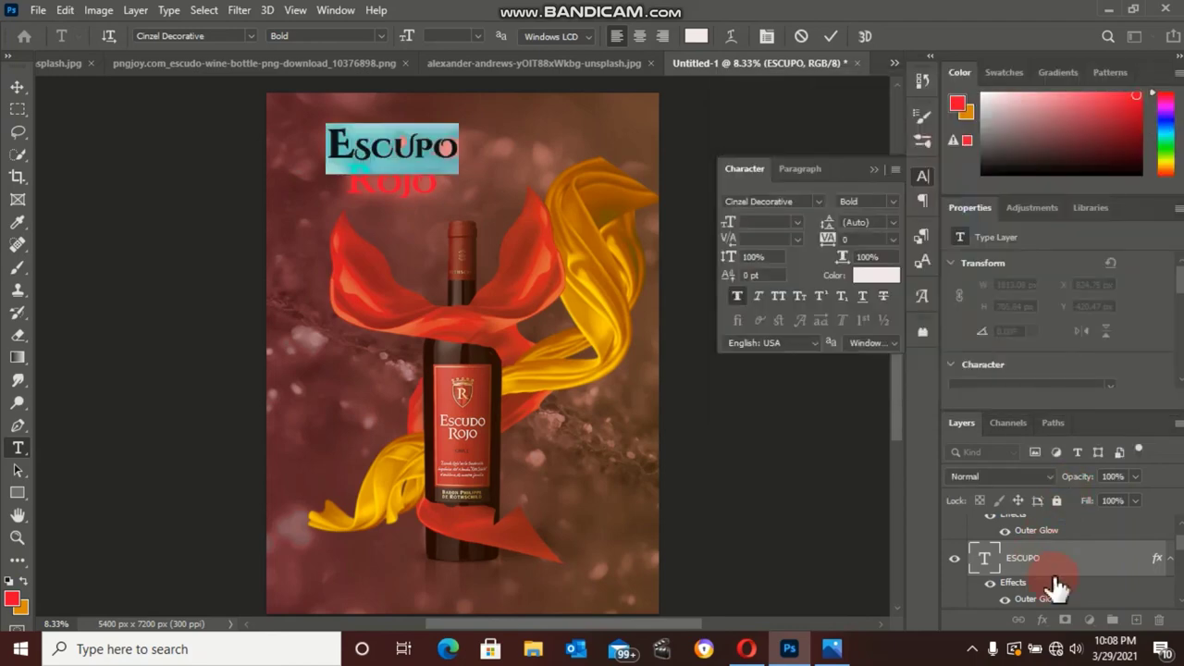
Recolour the word Rojo to near-white #f9f6f6 and commit the text
scroll(1147, 546, "up", 1)
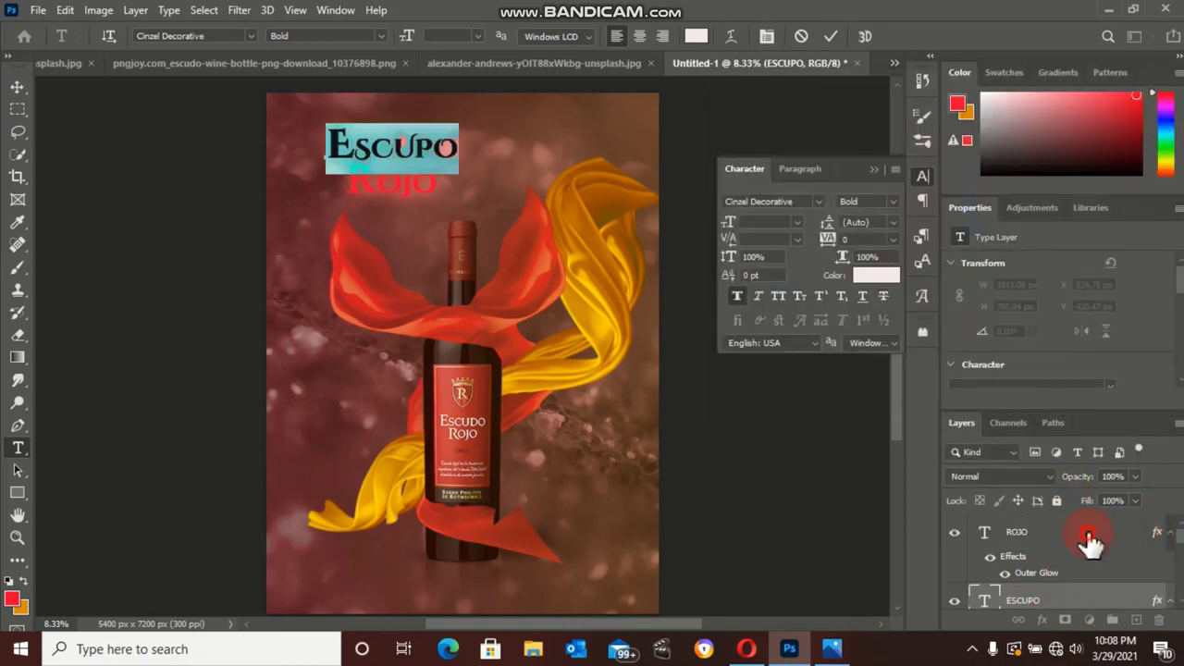
left_click(1096, 541)
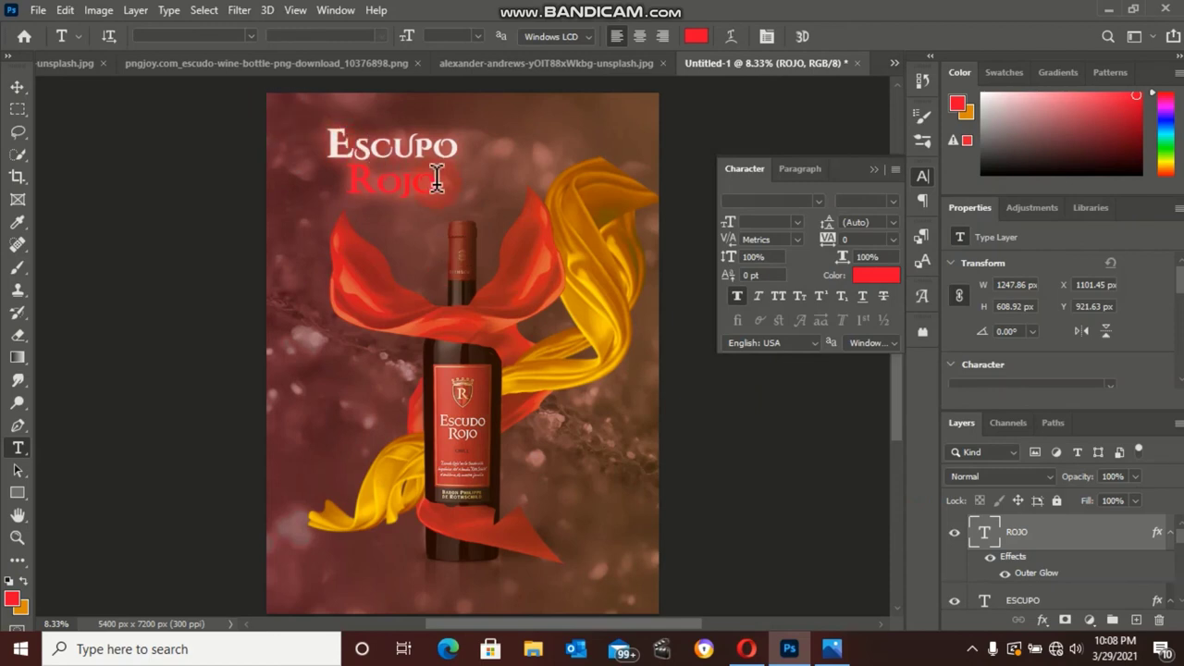
left_click_drag(437, 180, 355, 176)
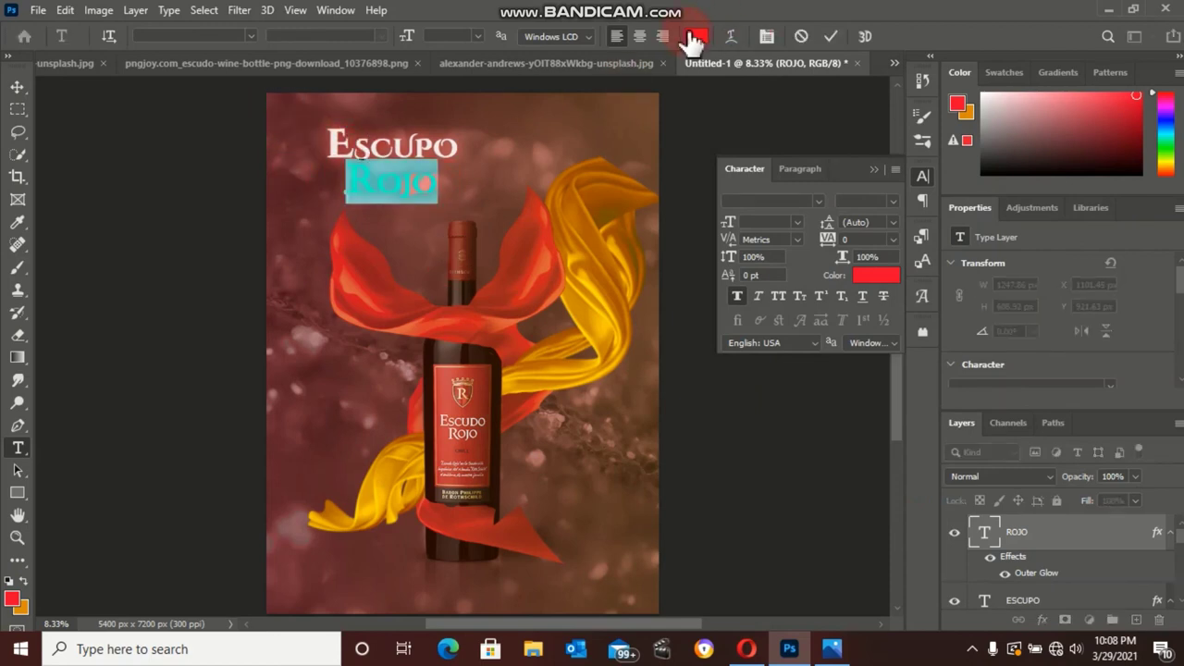
left_click(695, 37)
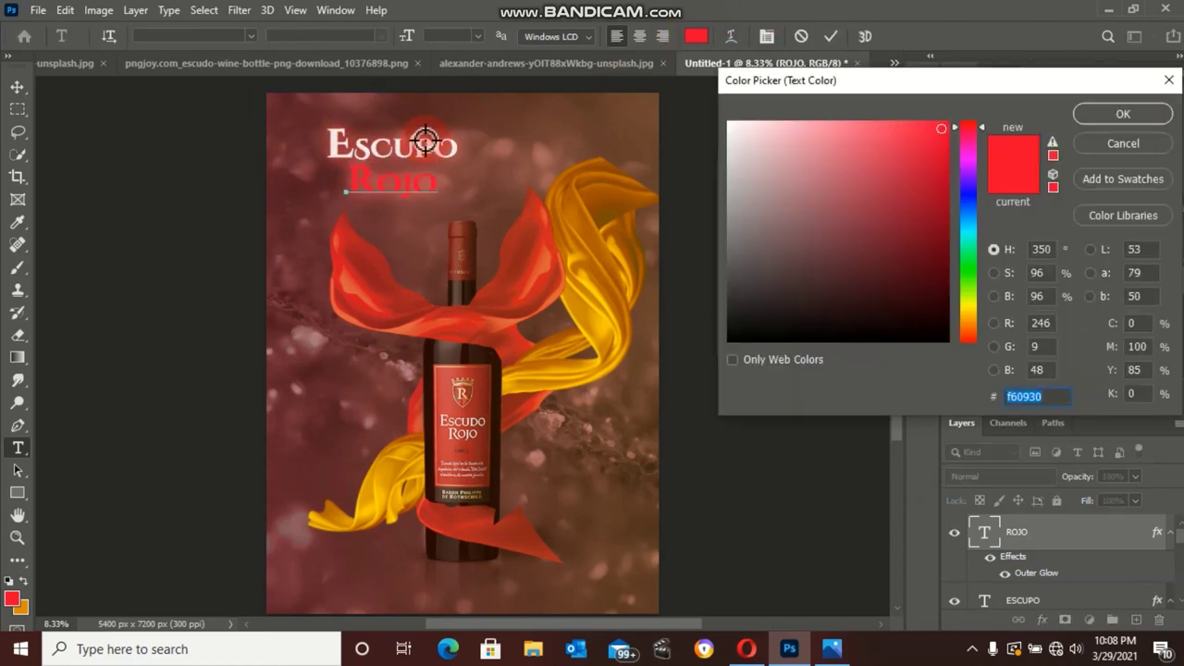
left_click_drag(426, 140, 738, 132)
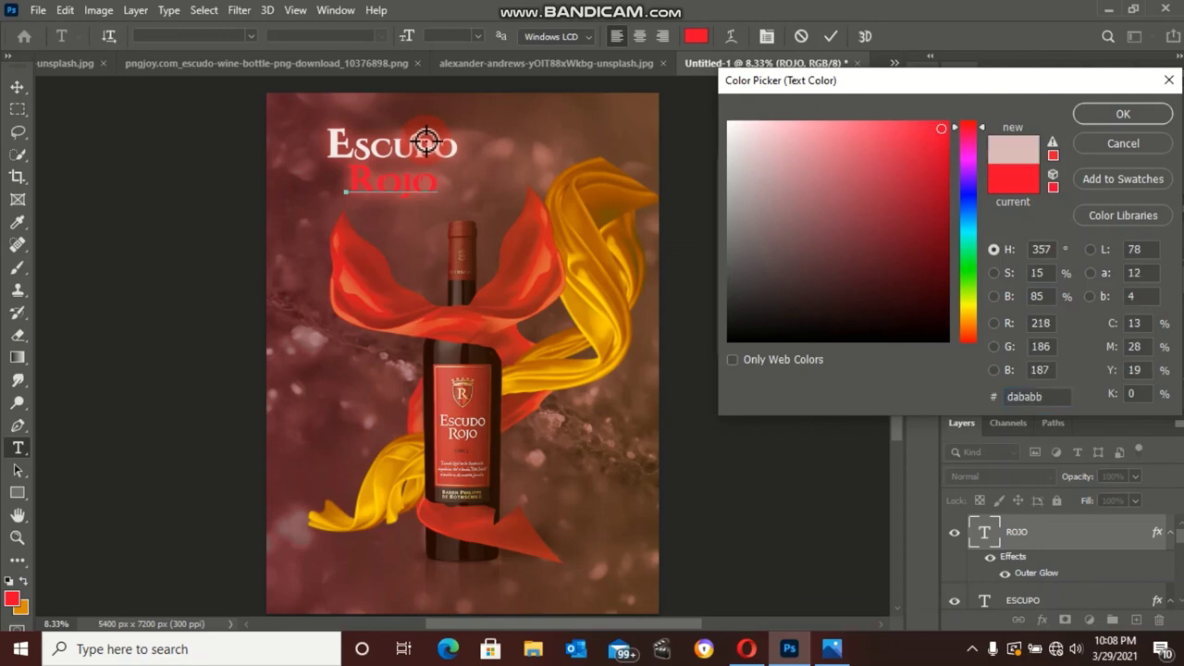
left_click(737, 133)
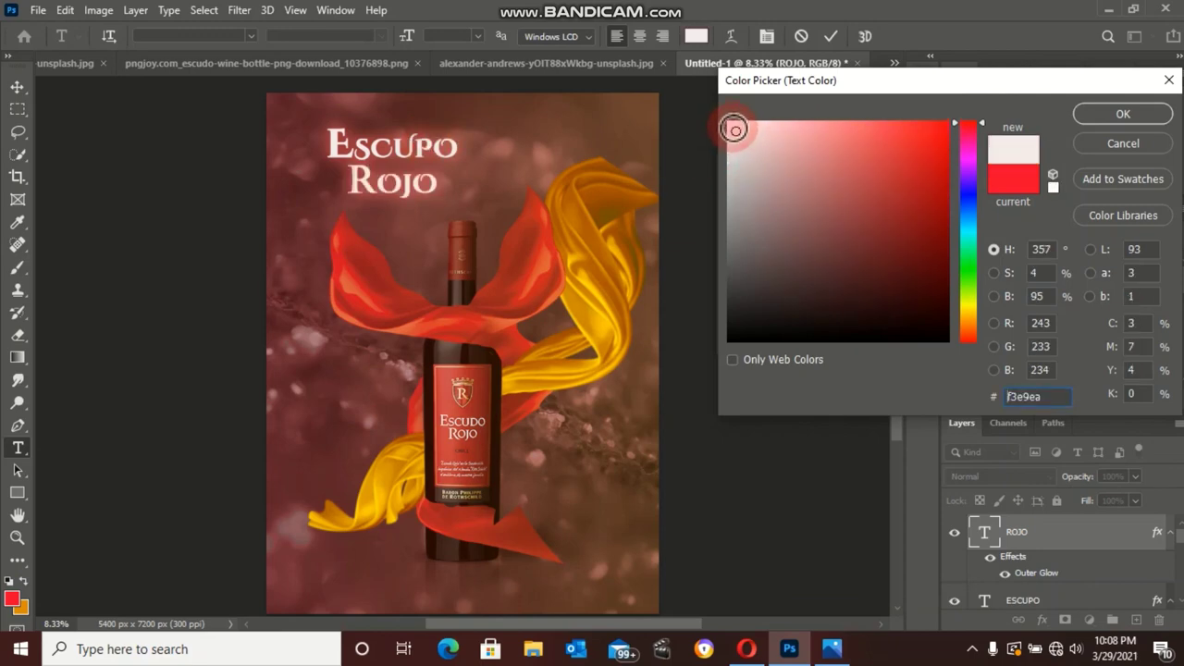
left_click_drag(731, 128, 730, 125)
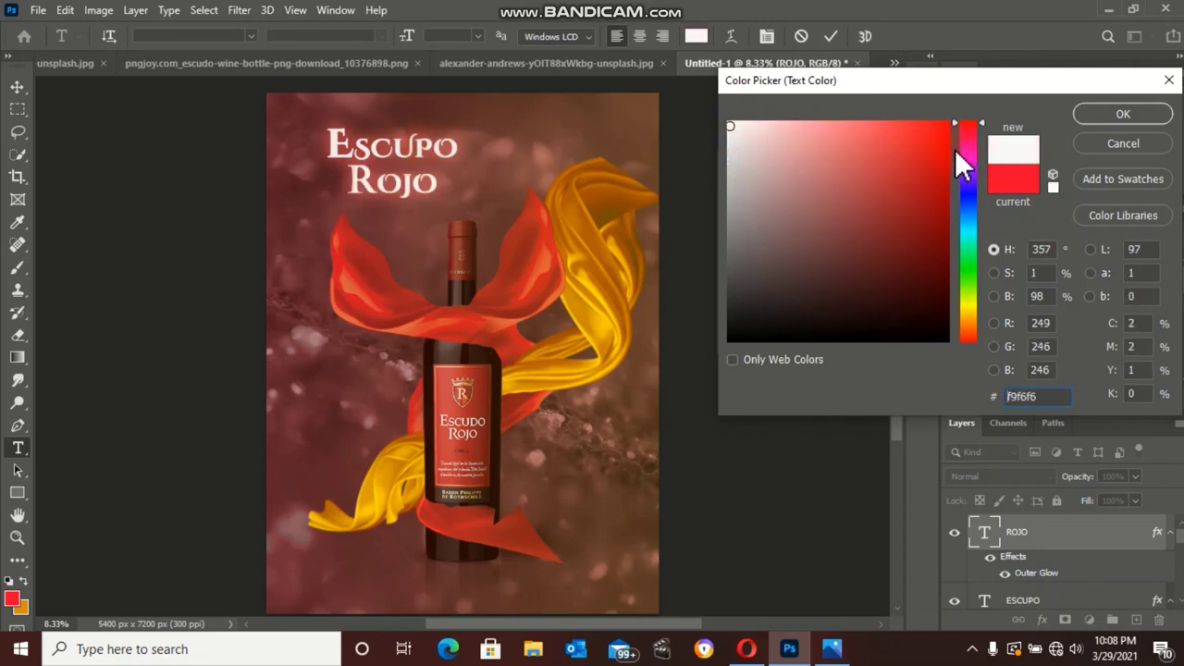
left_click(1088, 112)
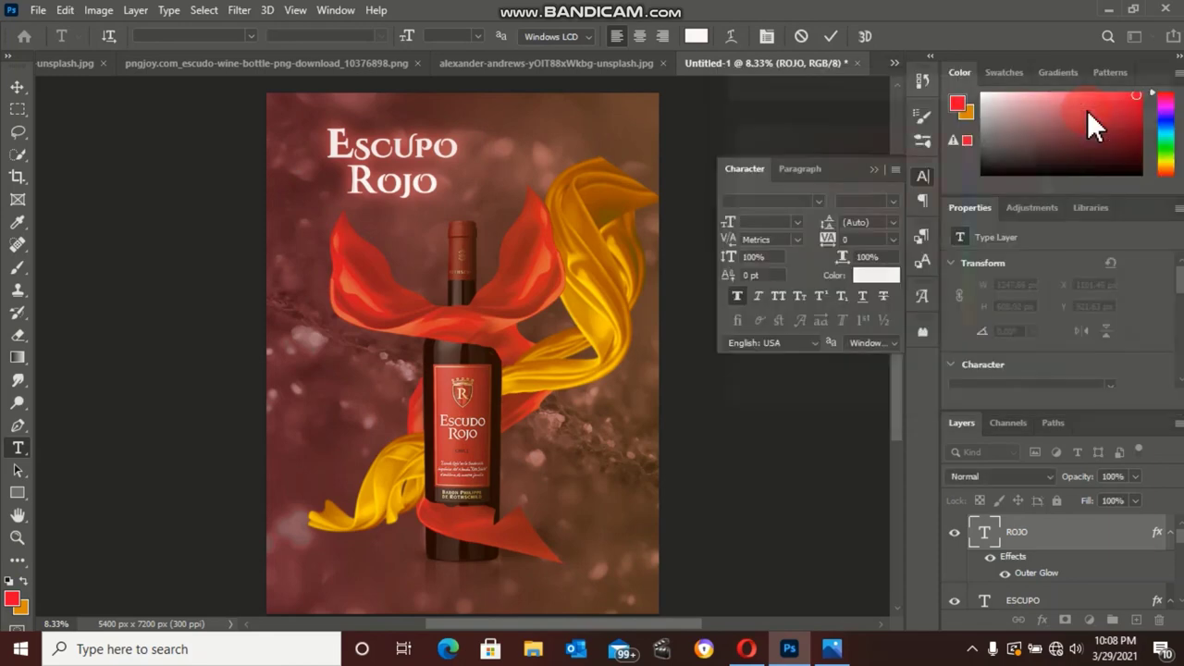
left_click(376, 182)
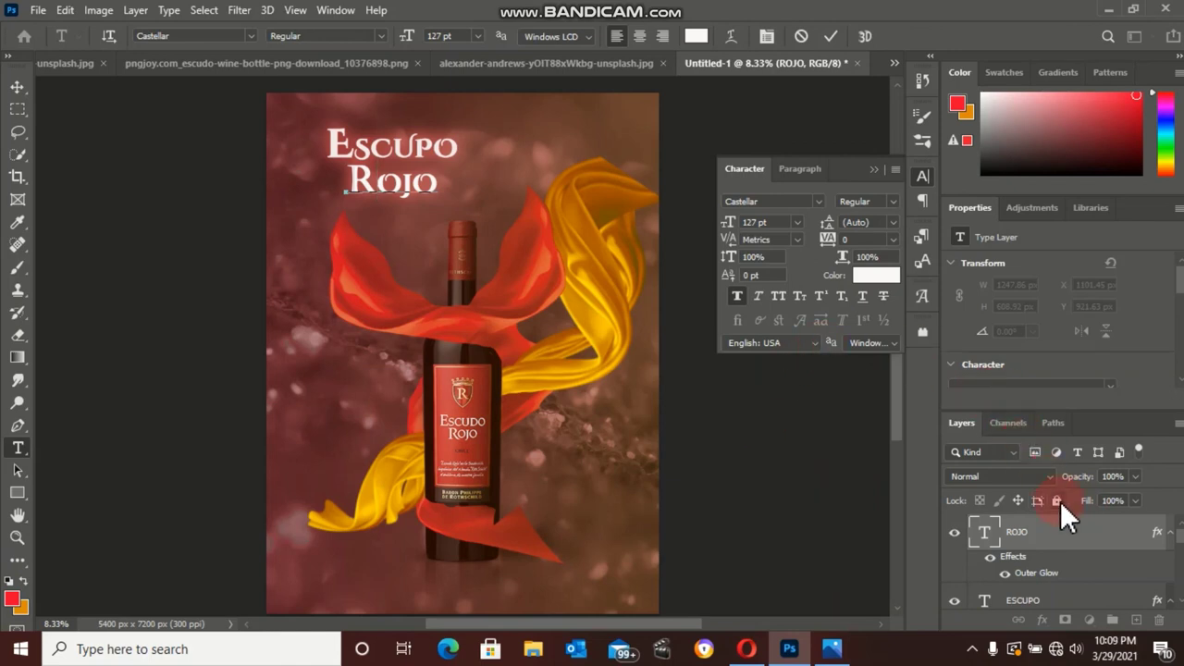
Add a Levels 1 adjustment layer on top with the black input raised to 31
left_click(1117, 453)
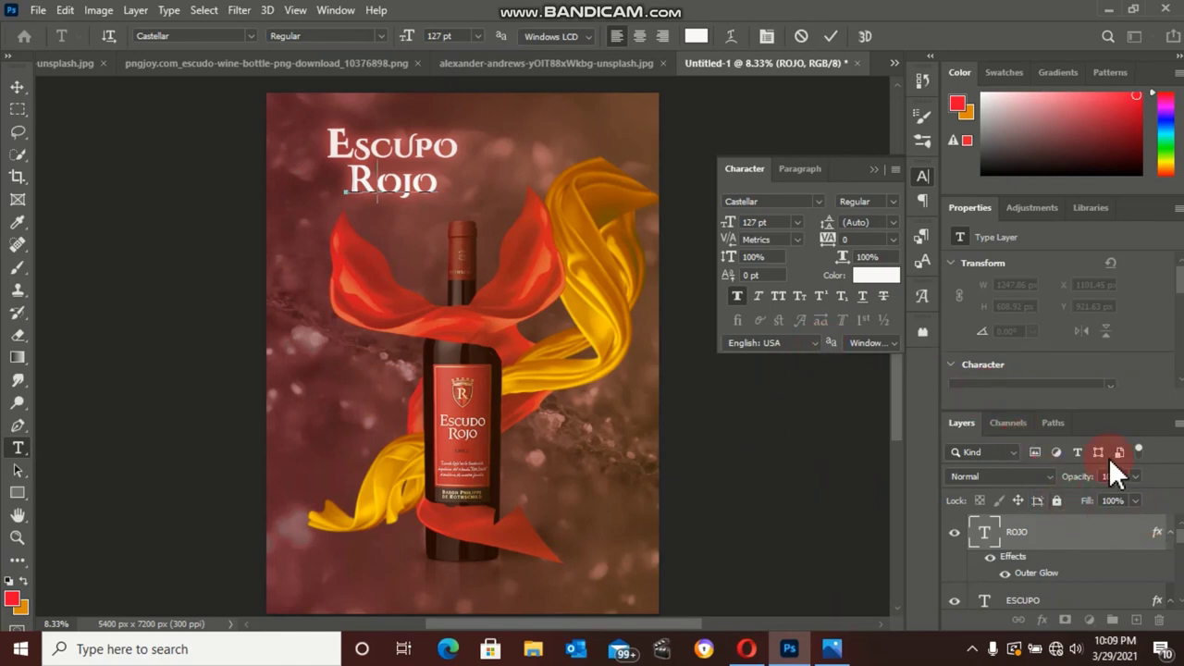
left_click(1039, 208)
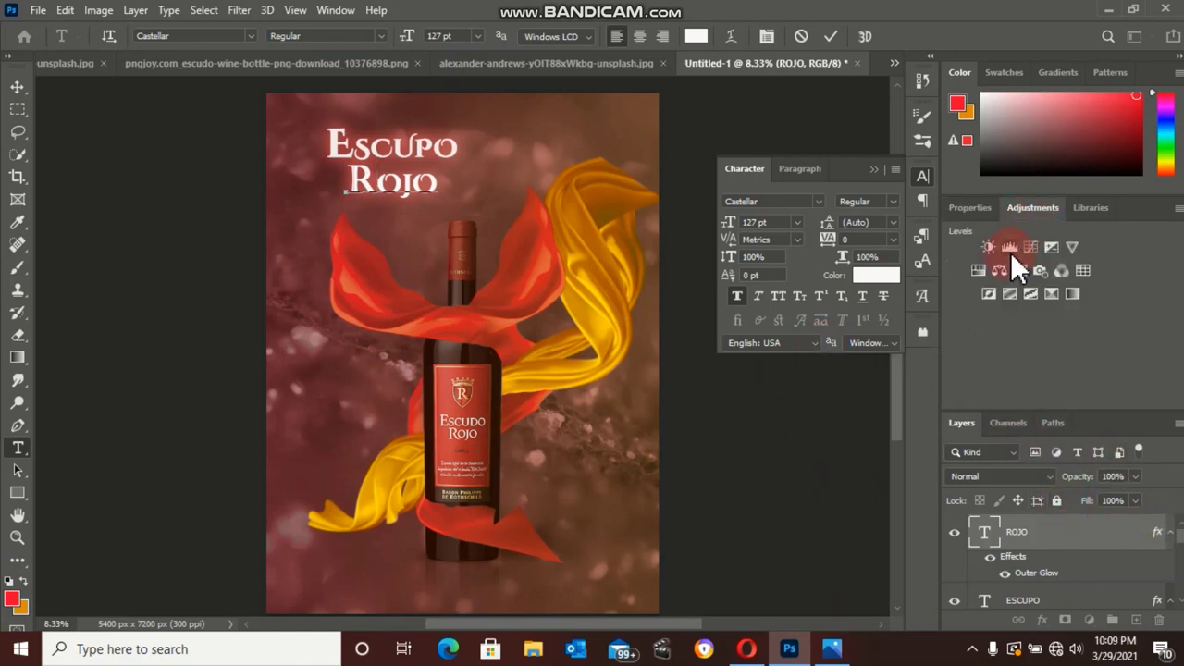
left_click_drag(1009, 249, 1140, 626)
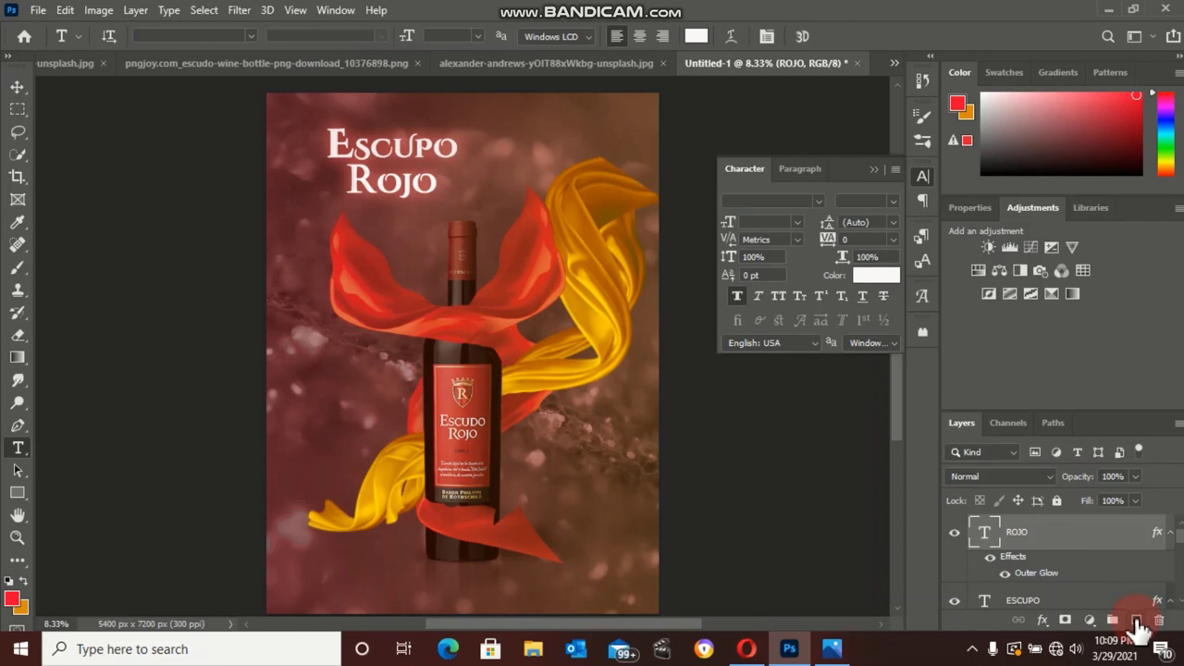
left_click(1137, 620)
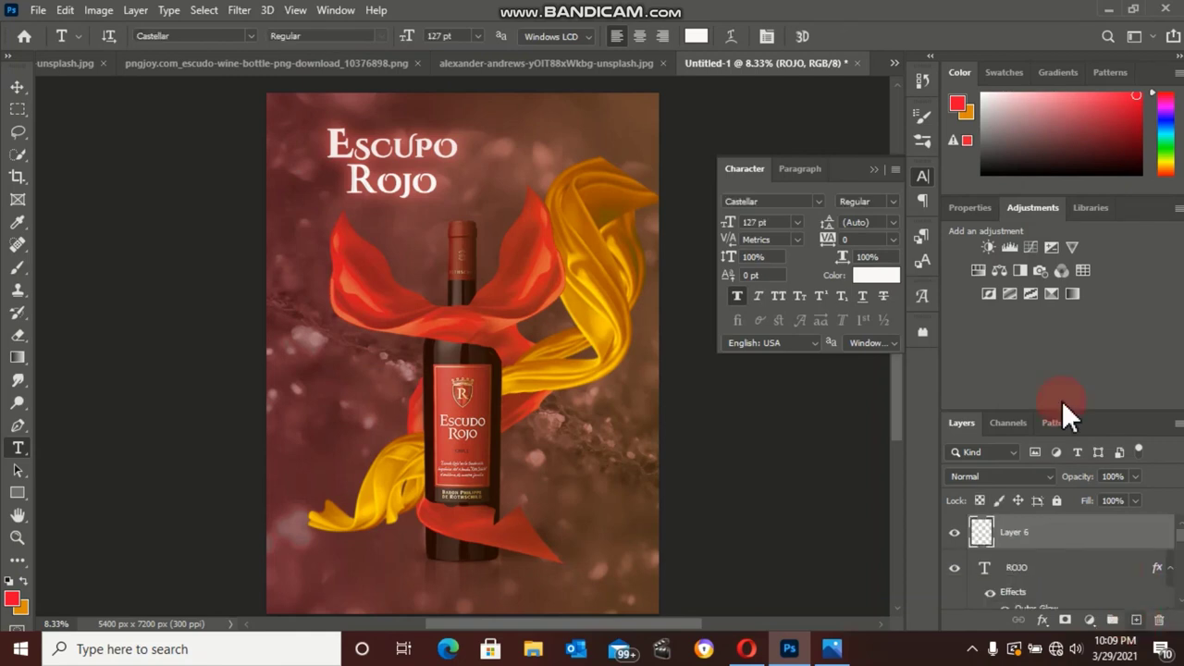
left_click(1009, 243)
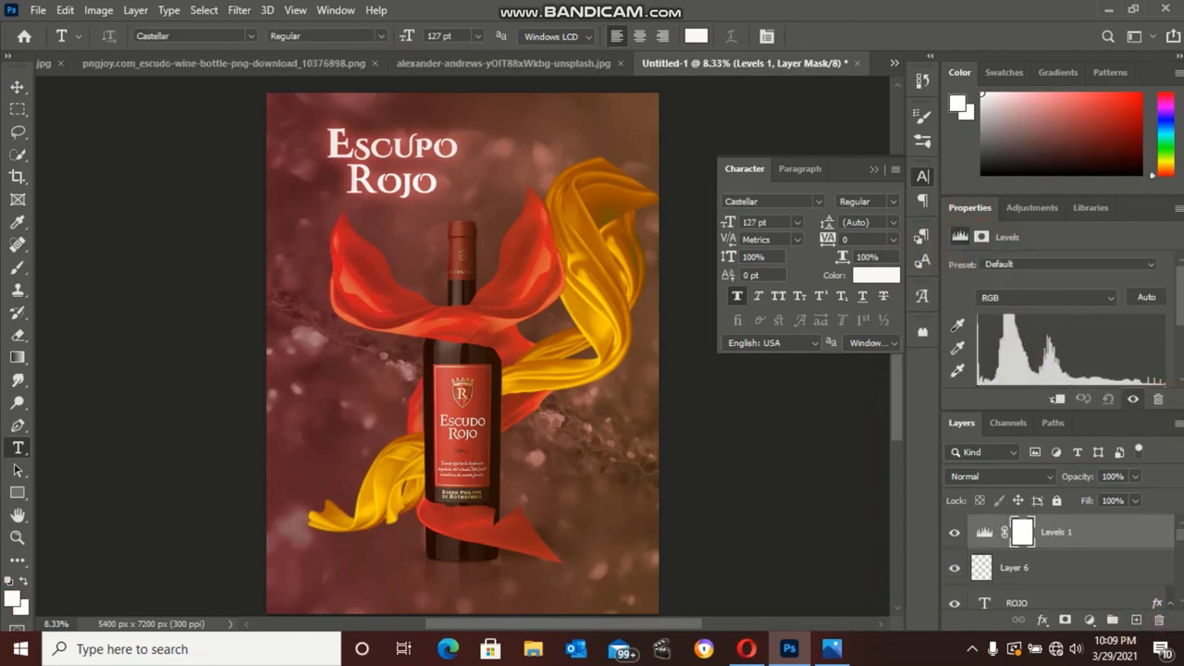
left_click_drag(1181, 381, 1181, 390)
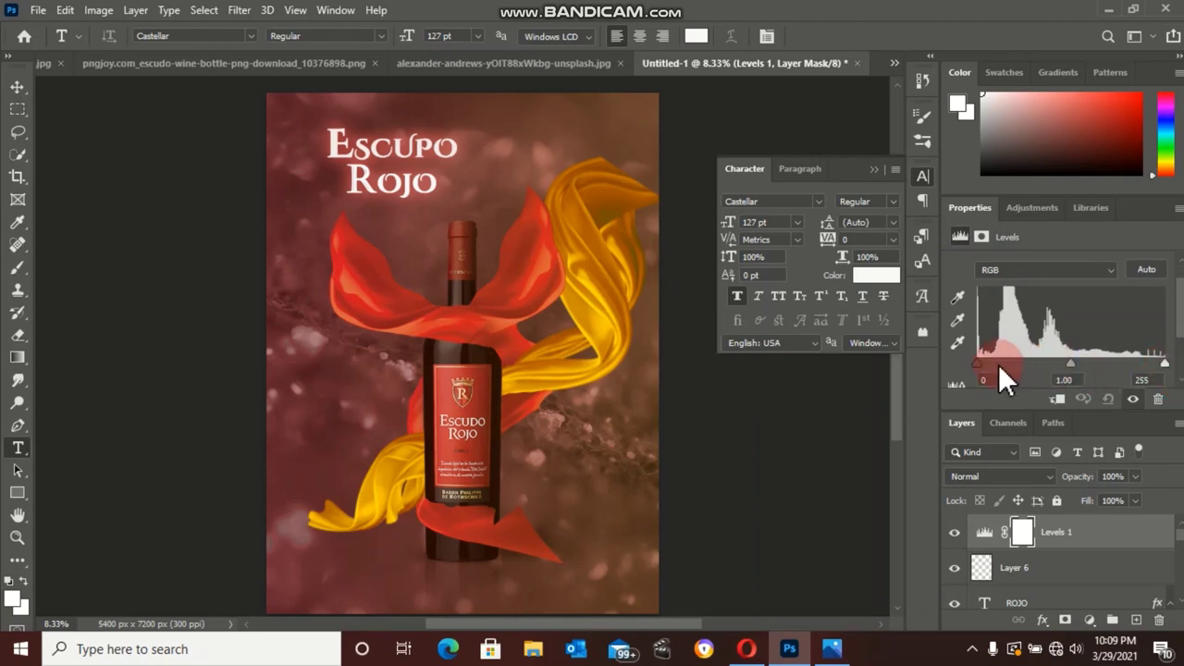
left_click_drag(976, 363, 1000, 366)
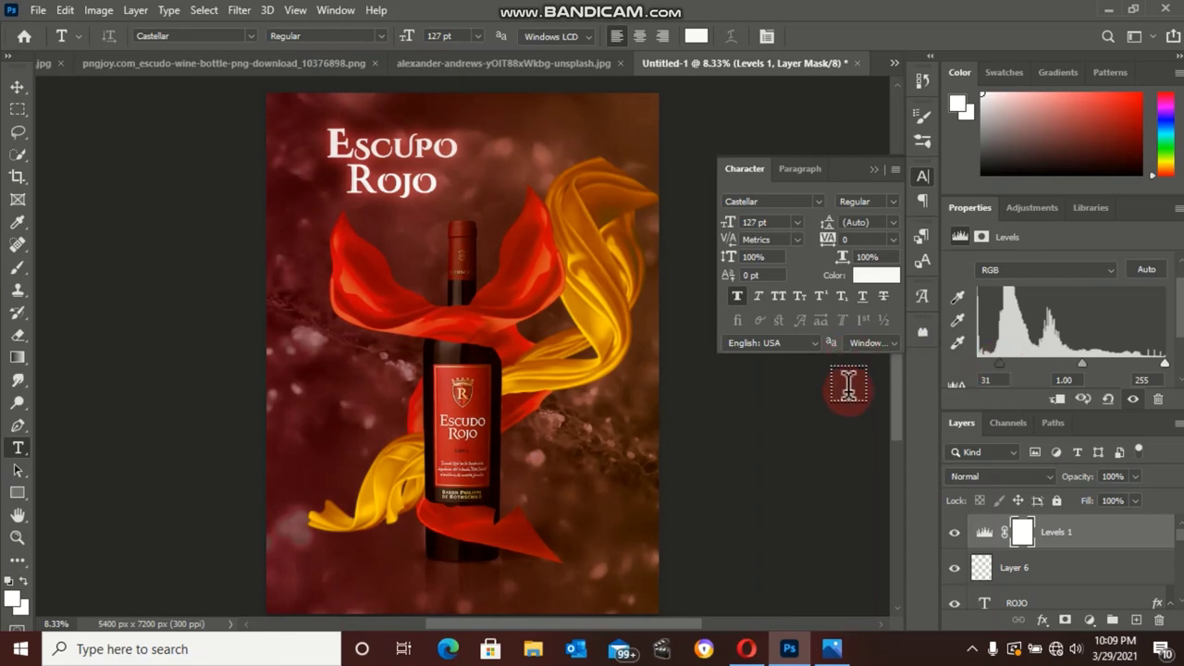
Close the Character panel, review the poster at several zoom levels, and select Layer 5
left_click(17, 86)
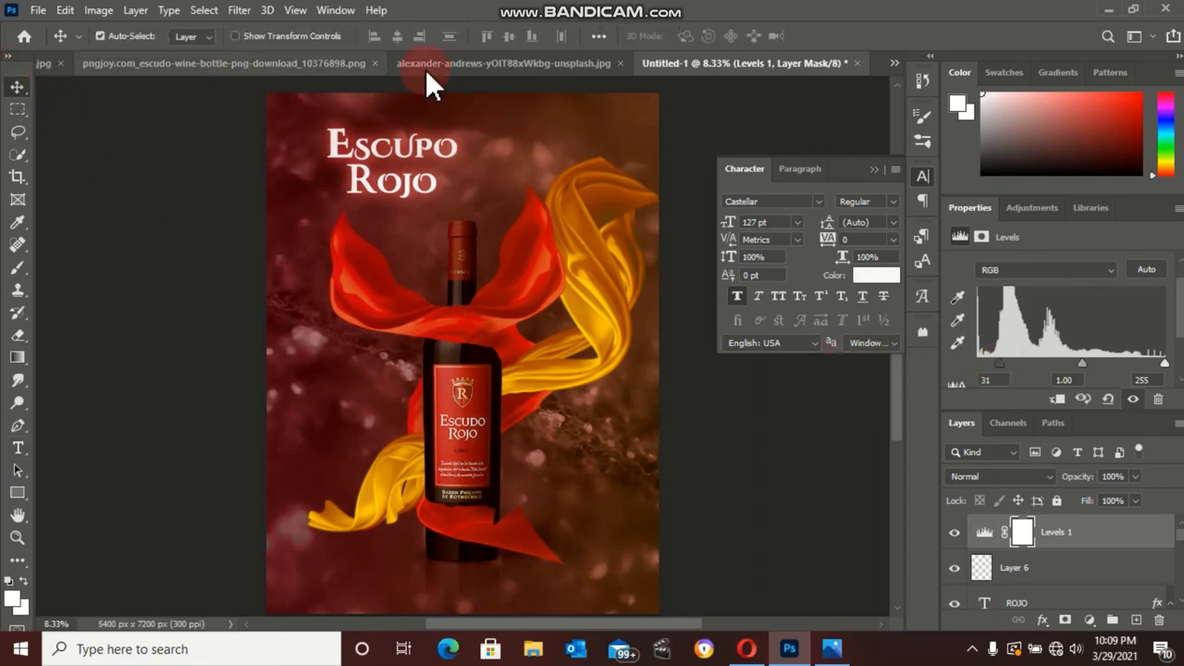
left_click(873, 169)
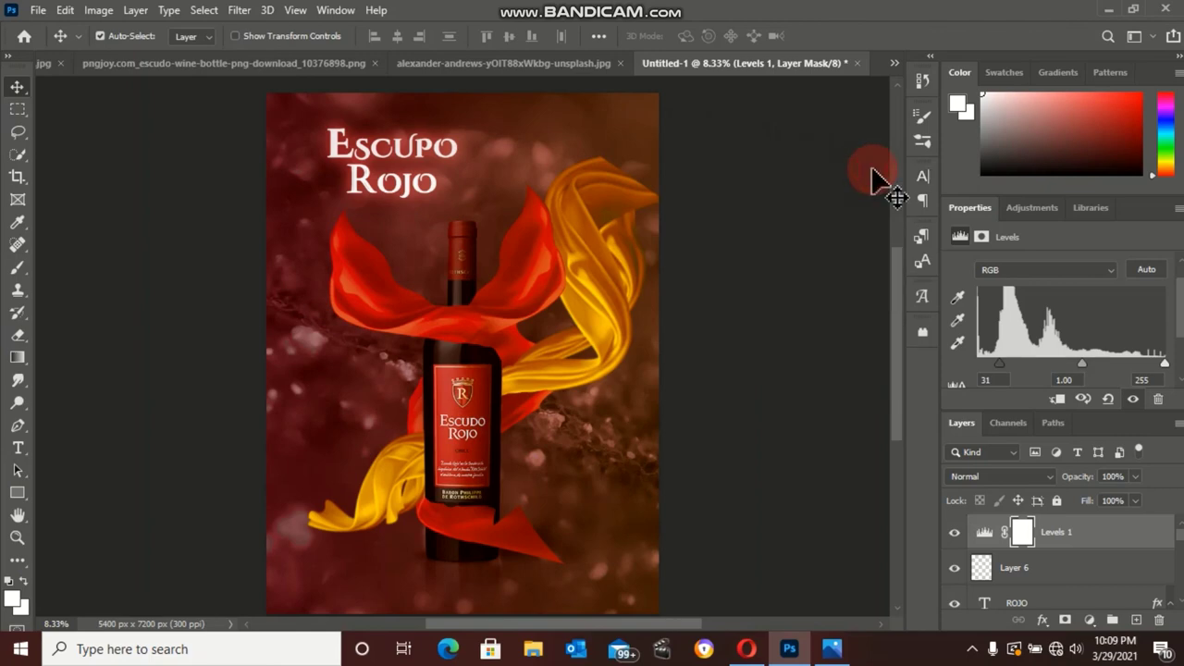
key("ctrl+minus")
key("ctrl+minus")
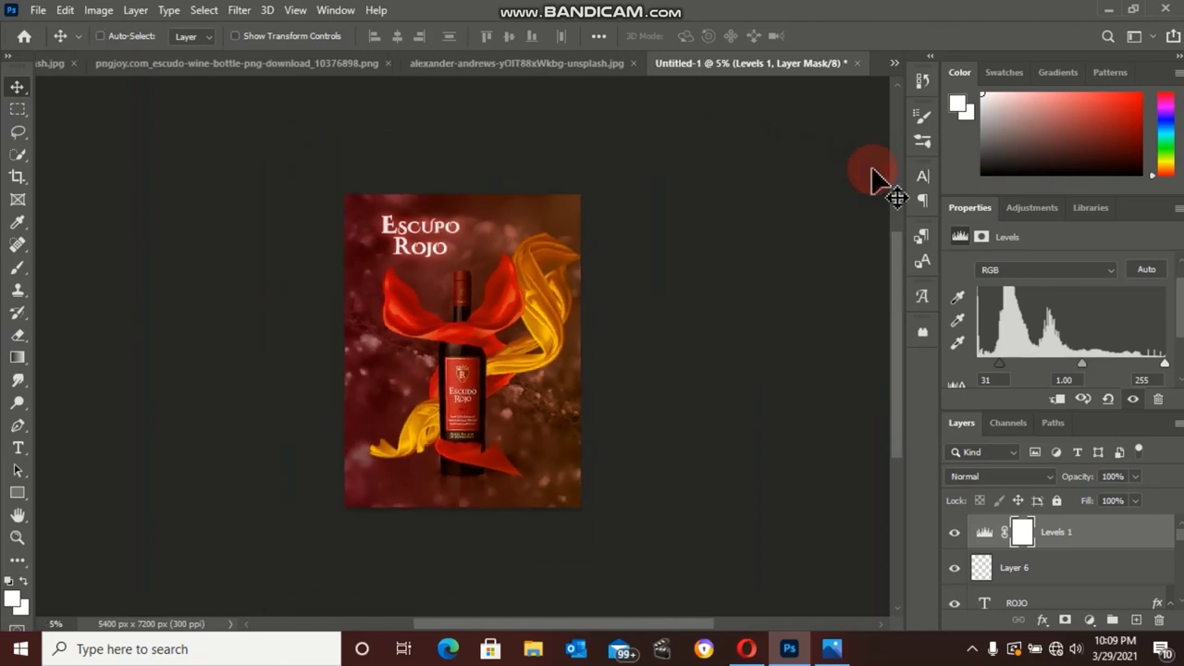
key("ctrl+plus")
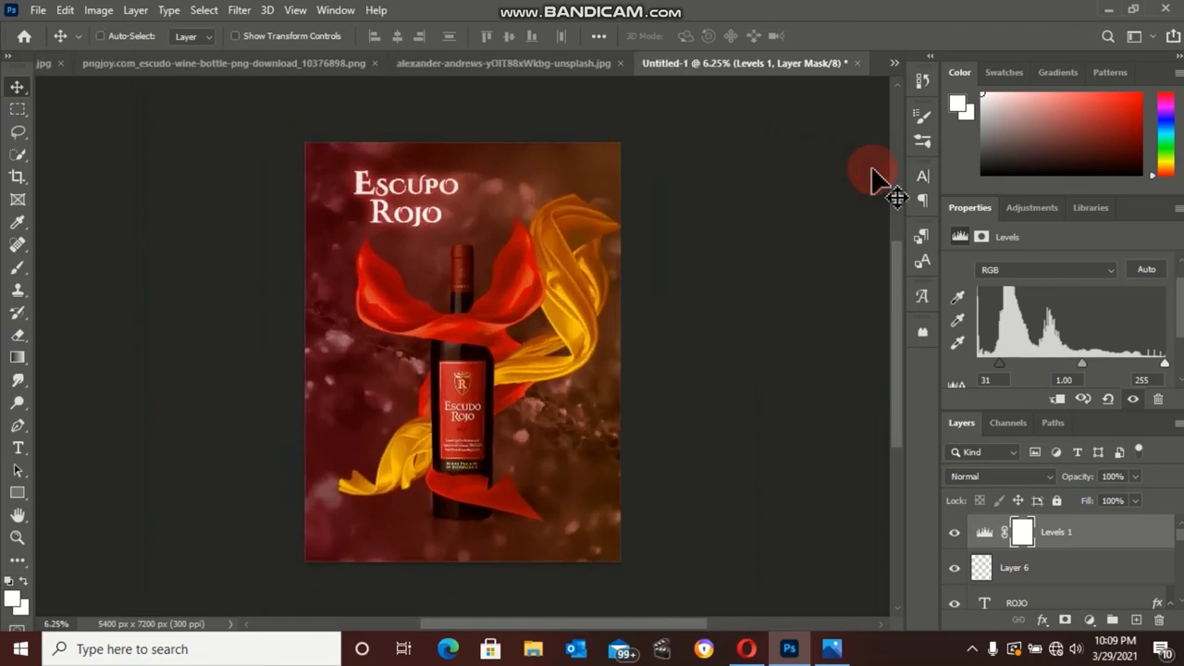
key("ctrl+plus")
key("ctrl+minus")
key("ctrl+minus")
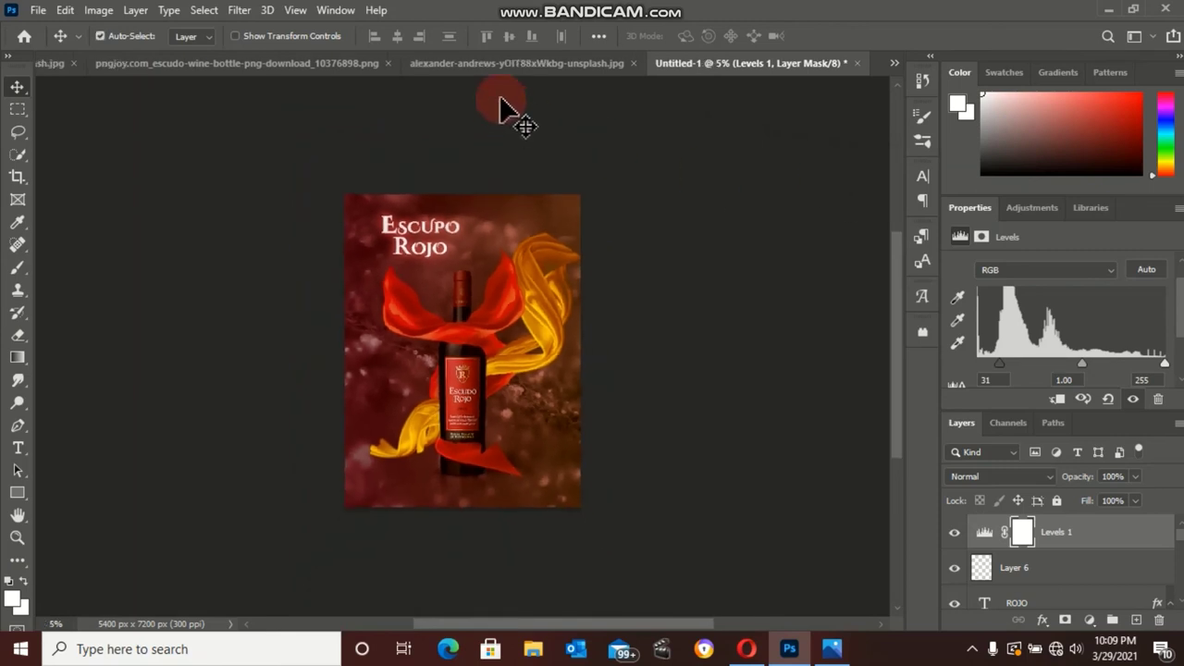
left_click(492, 252)
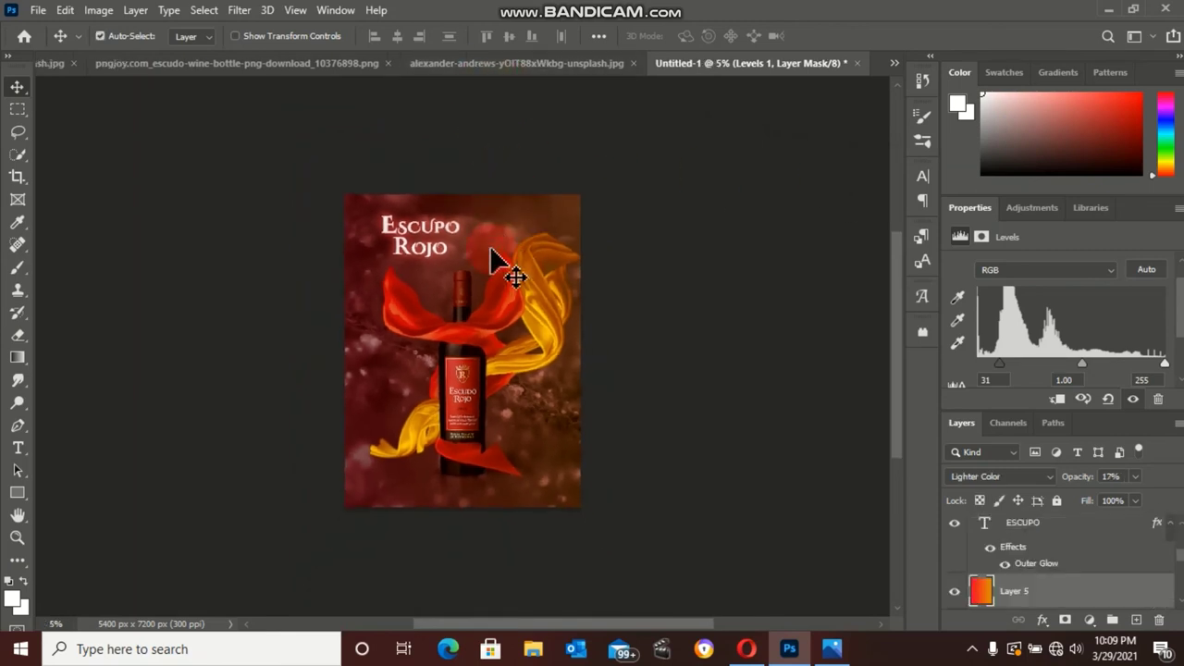
Save the poster with Save As to the computer rather than cloud documents
left_click(38, 10)
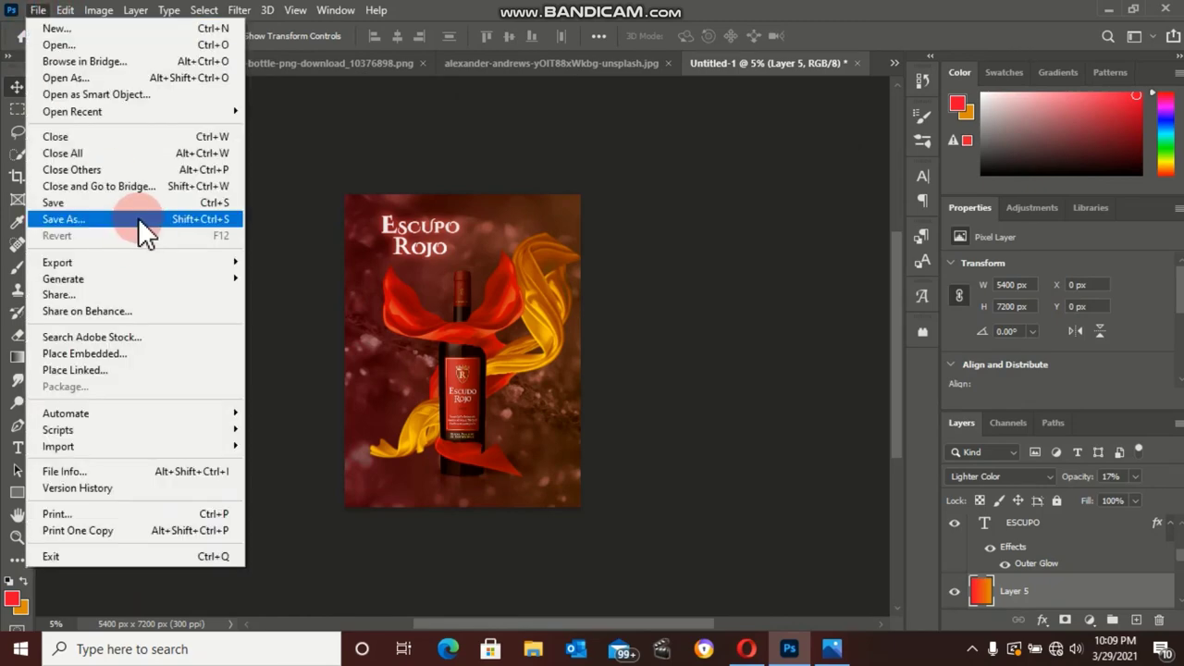
left_click(138, 218)
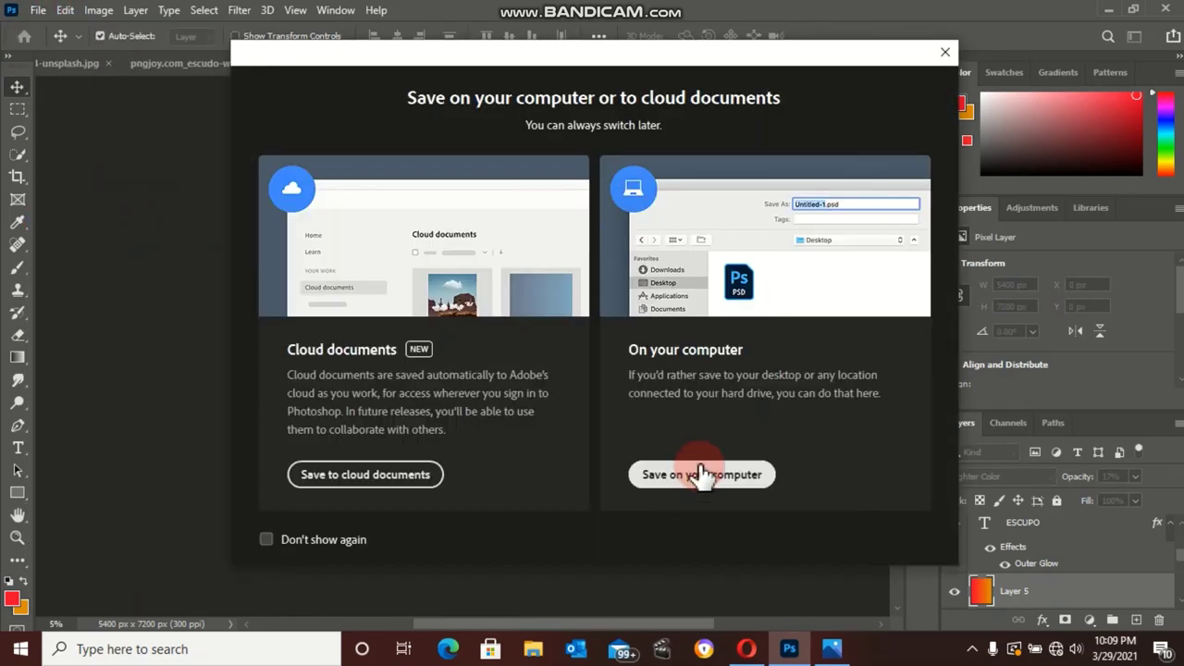
left_click(701, 473)
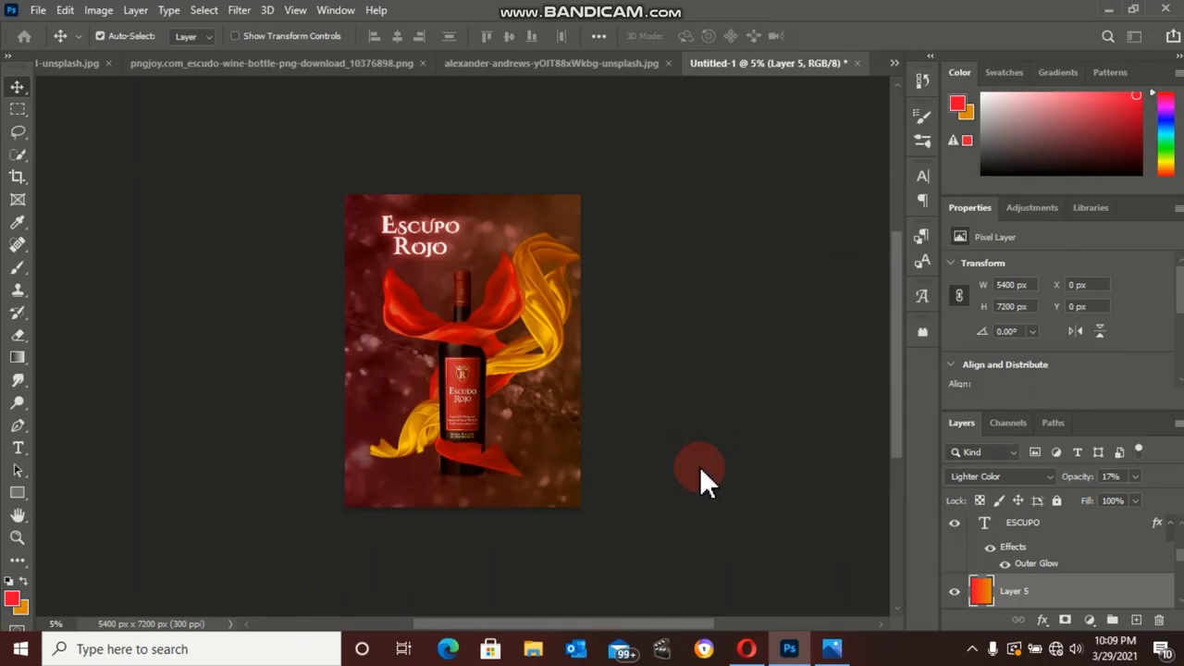